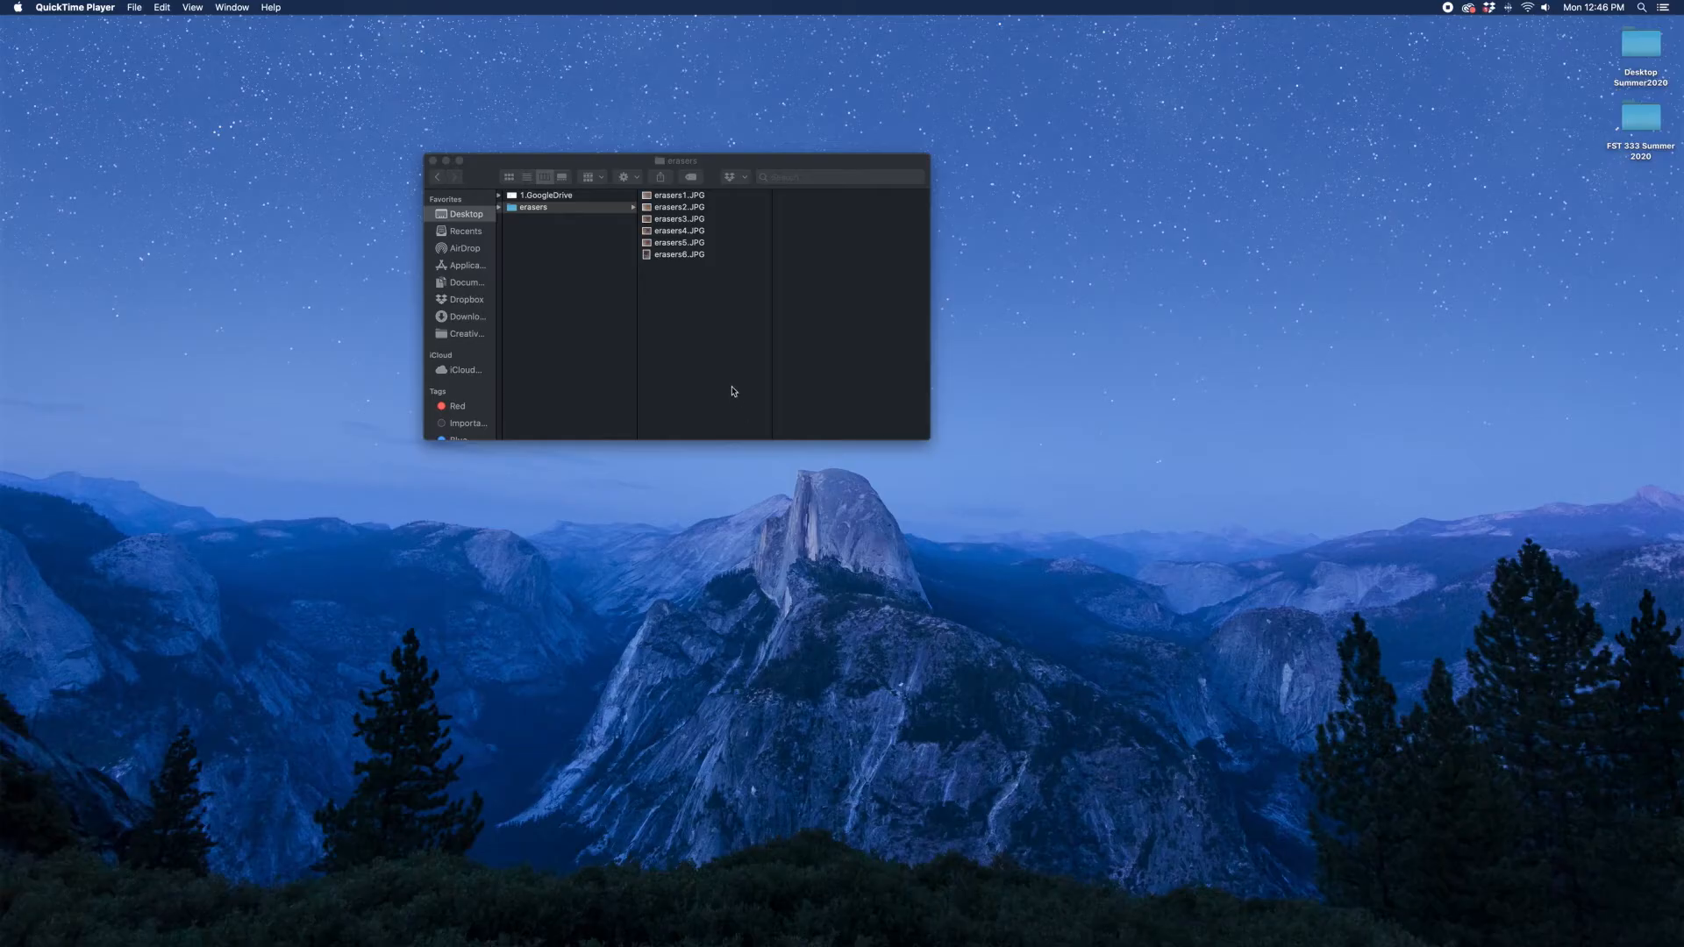
Open the six photos erasers1.JPG to erasers6.JPG in Photoshop and arrange their documents in numerical order.
mouse_move(734, 198)
mouse_down()
mouse_move(713, 261)
mouse_move(700, 256)
mouse_move(697, 908)
mouse_move(680, 916)
mouse_move(777, 921)
mouse_up()
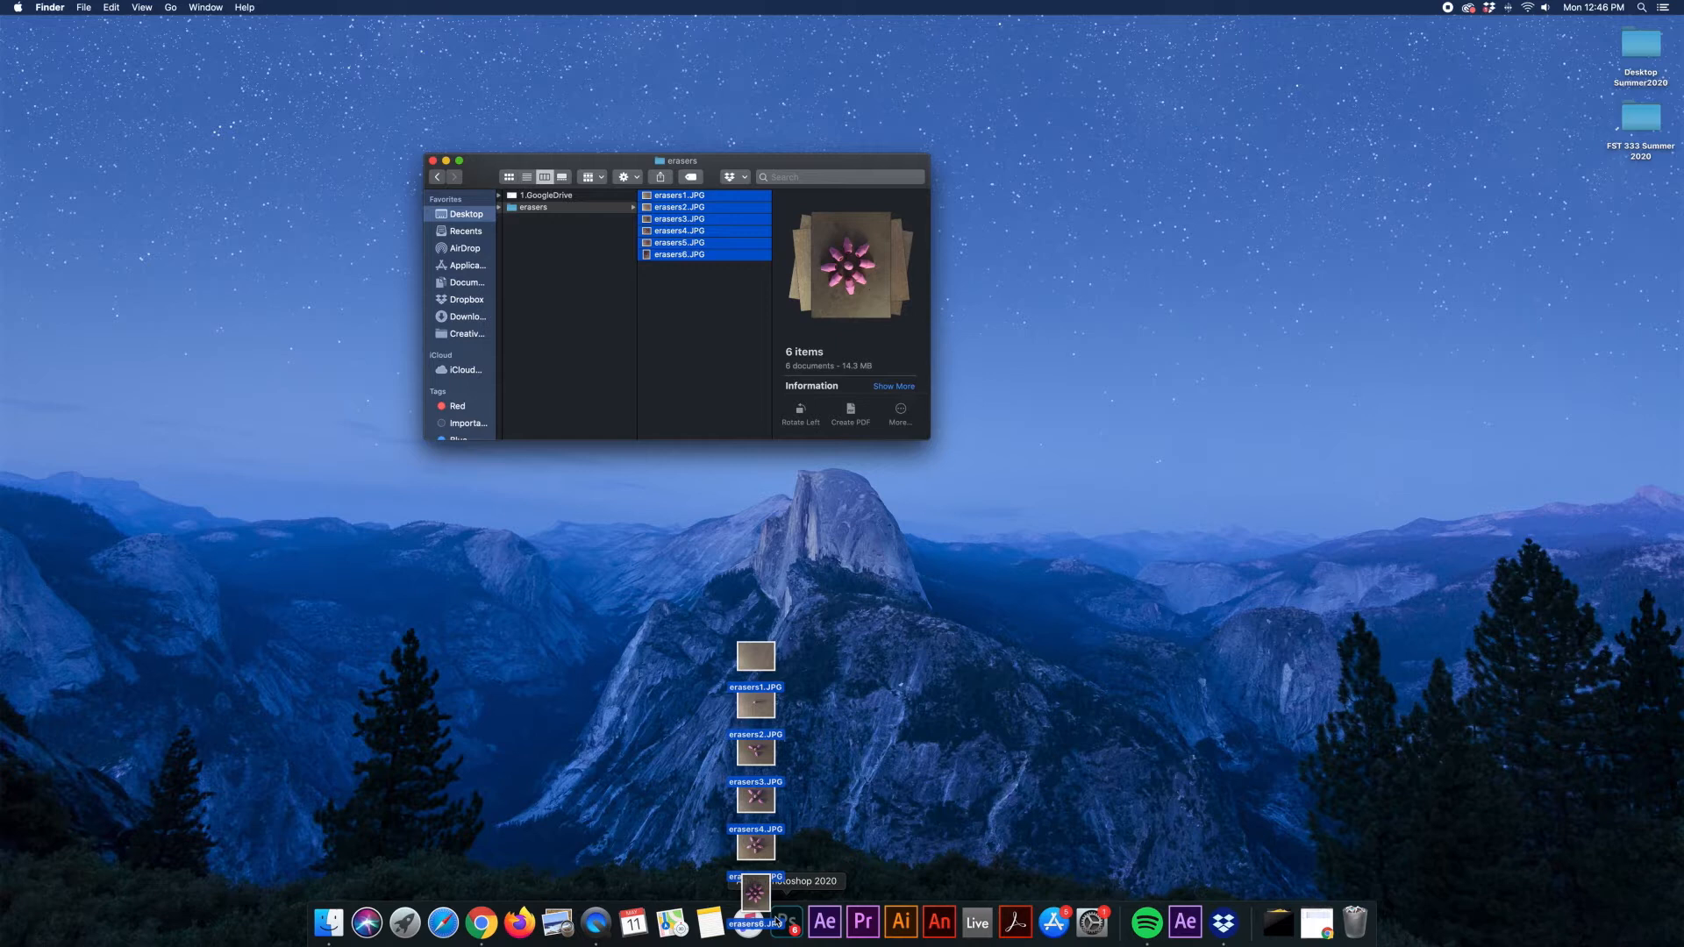
drag(777, 921, 776, 921)
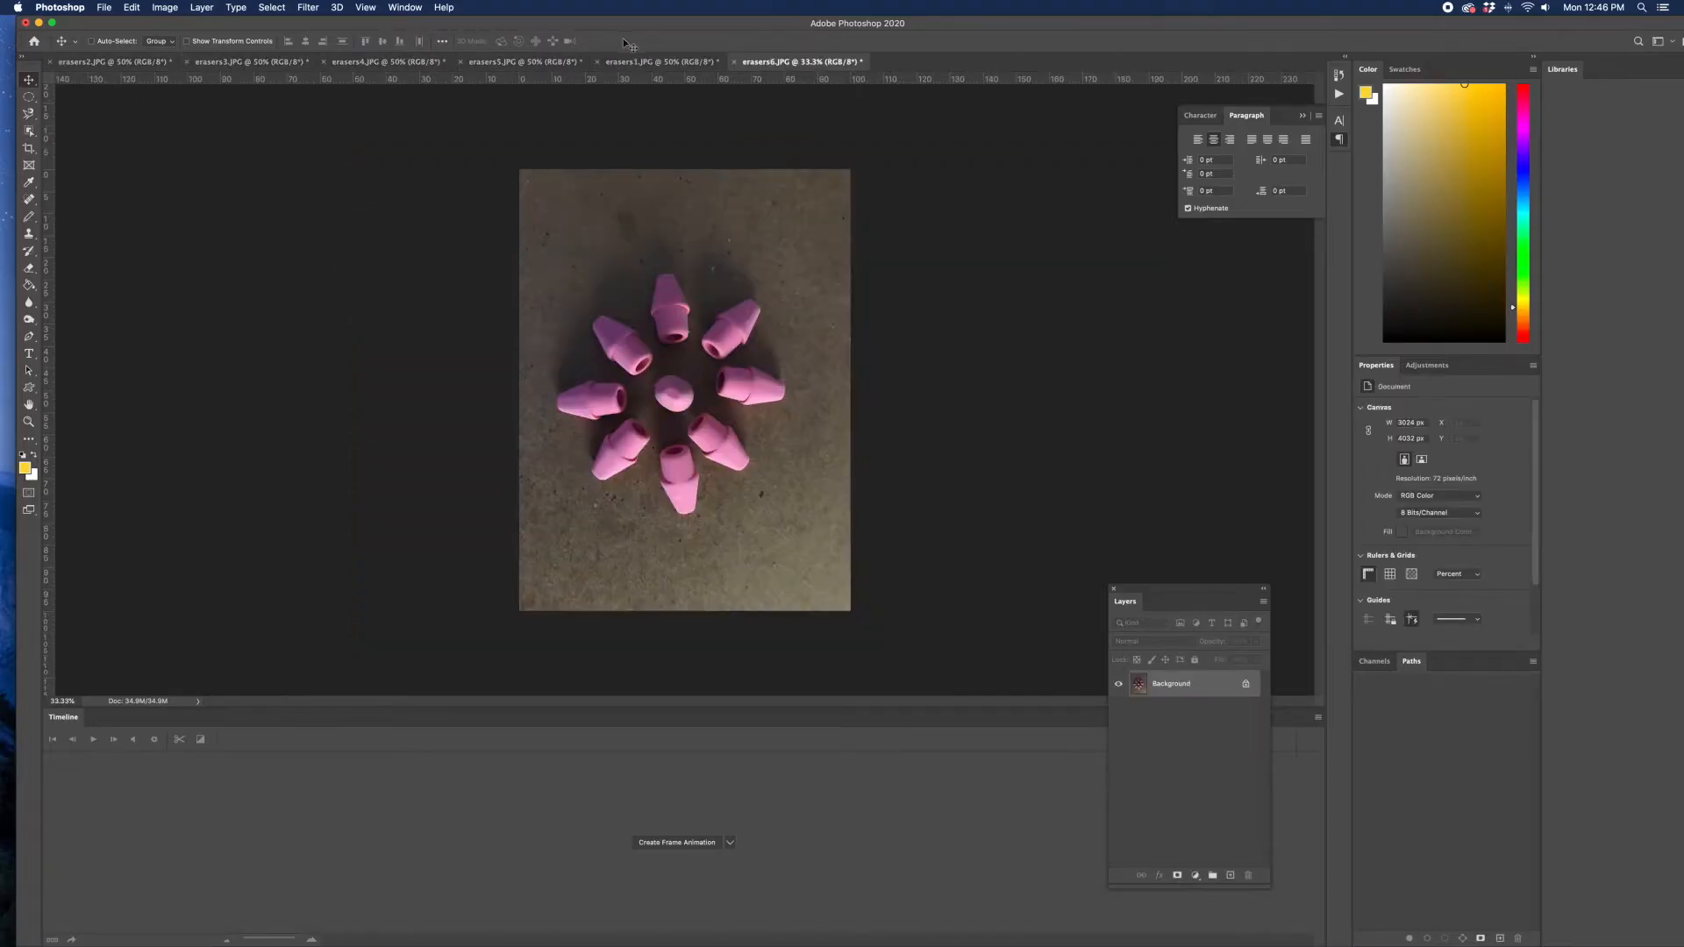
mouse_move(627, 64)
mouse_down()
mouse_move(642, 65)
mouse_move(85, 59)
mouse_move(116, 70)
mouse_up()
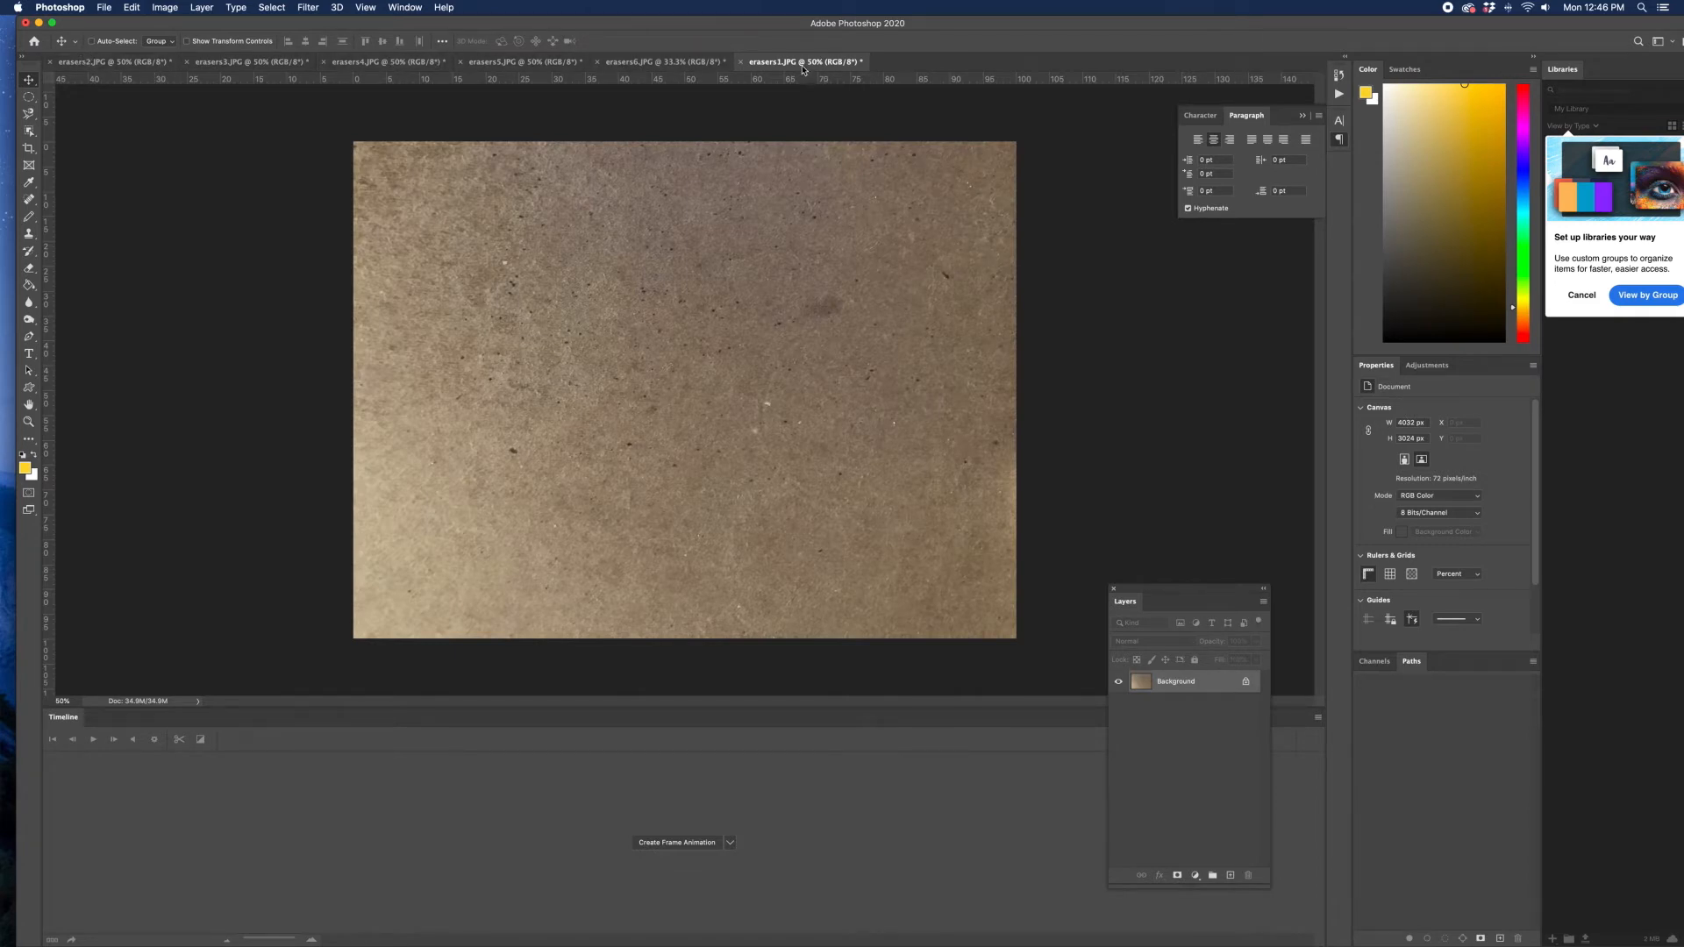
drag(809, 63, 105, 68)
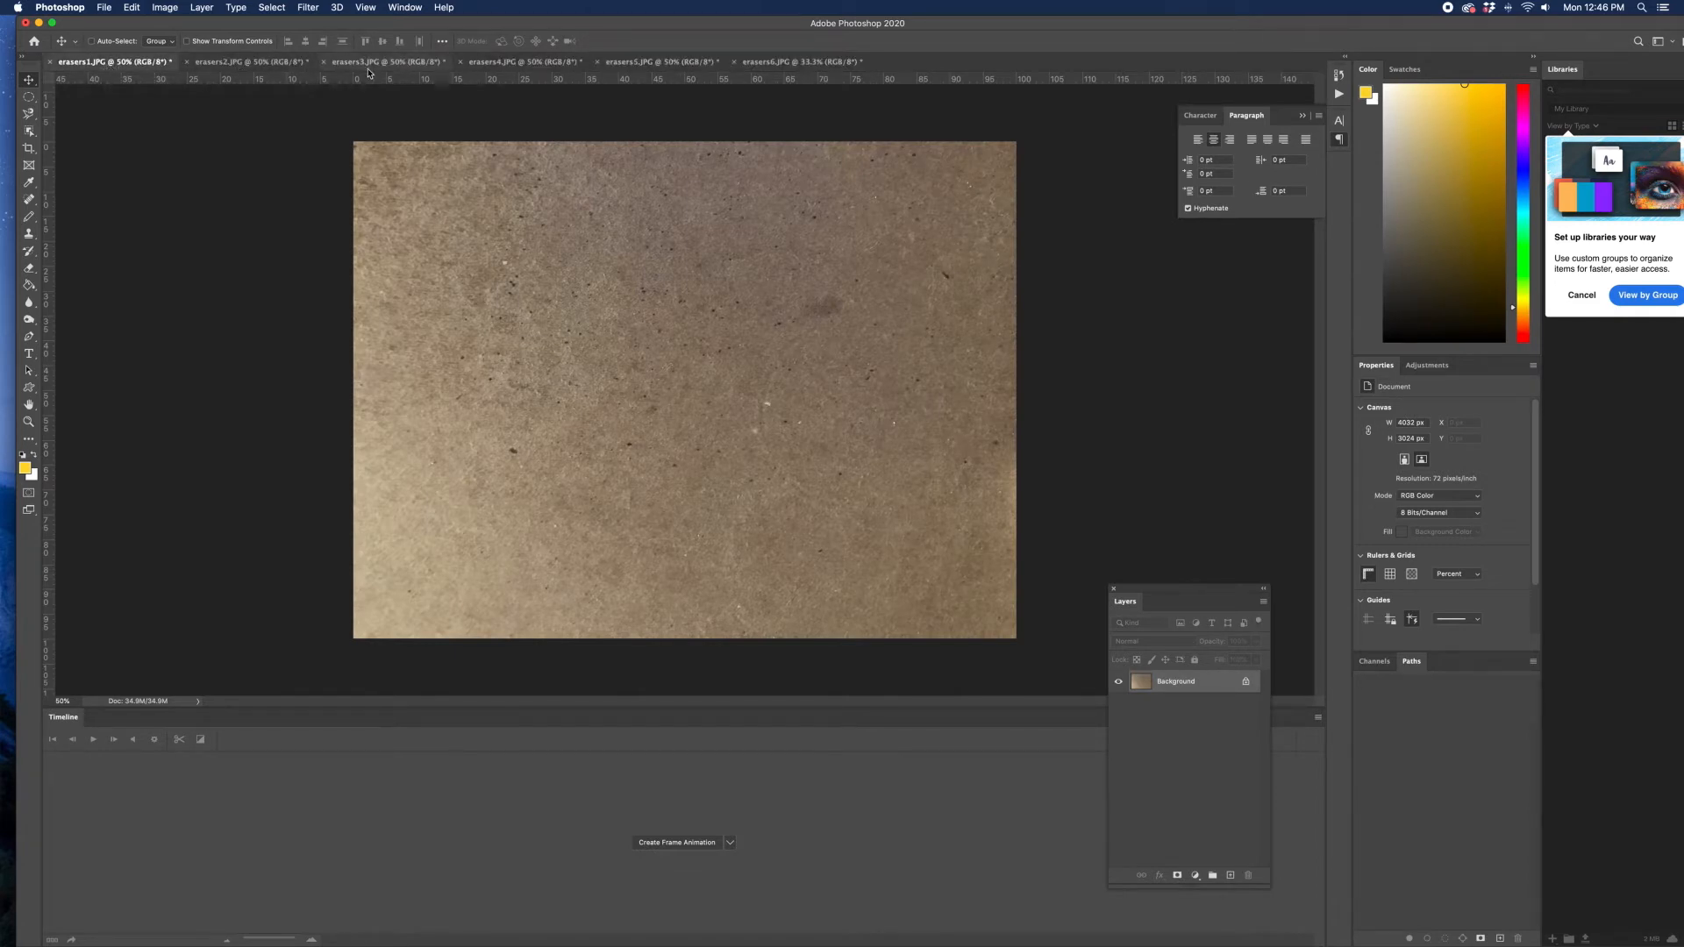
Look through the open eraser photos in reverse order, from erasers6.JPG back to erasers1.JPG.
click(768, 64)
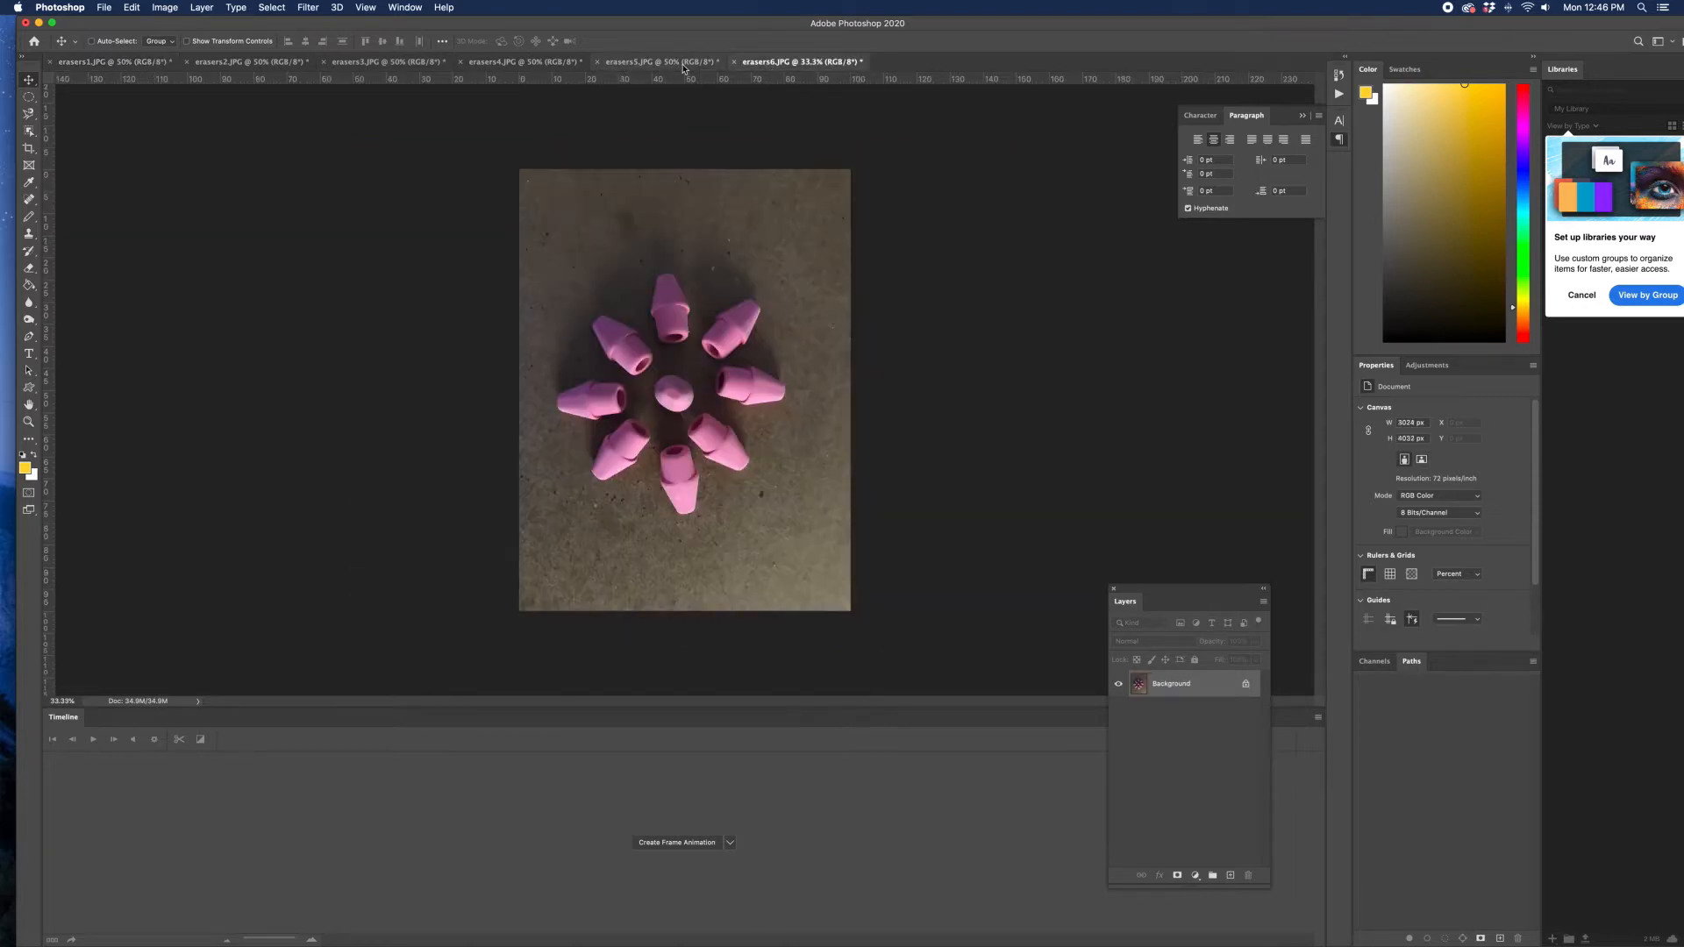
click(658, 63)
click(474, 63)
click(377, 63)
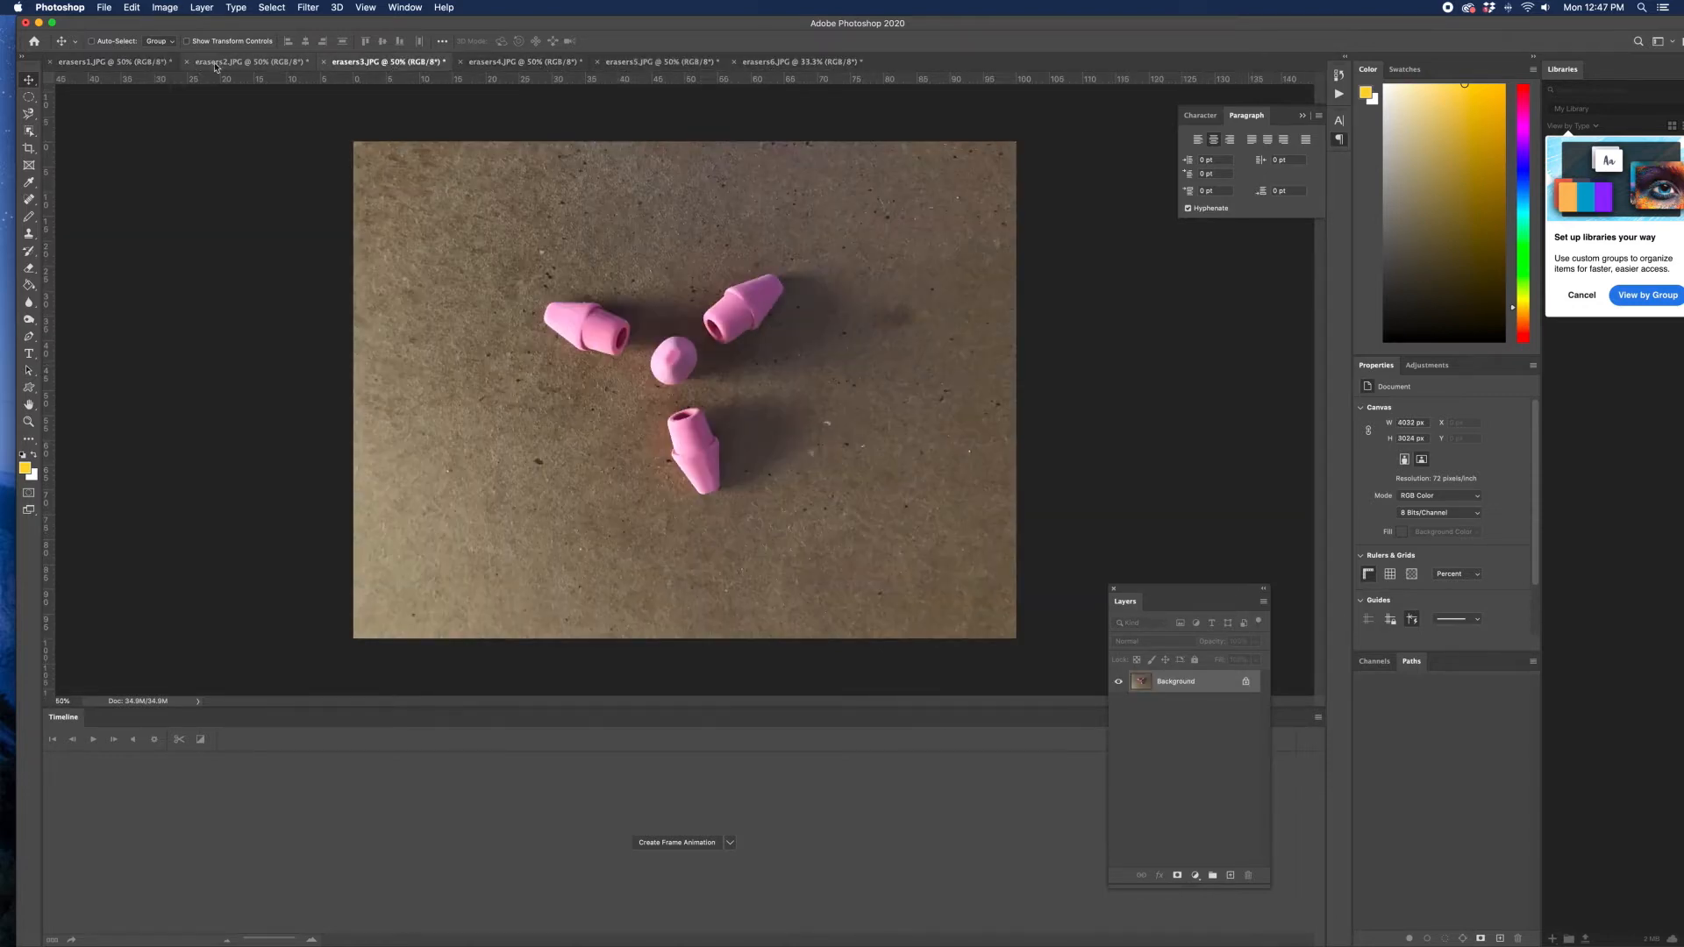
click(241, 64)
click(111, 63)
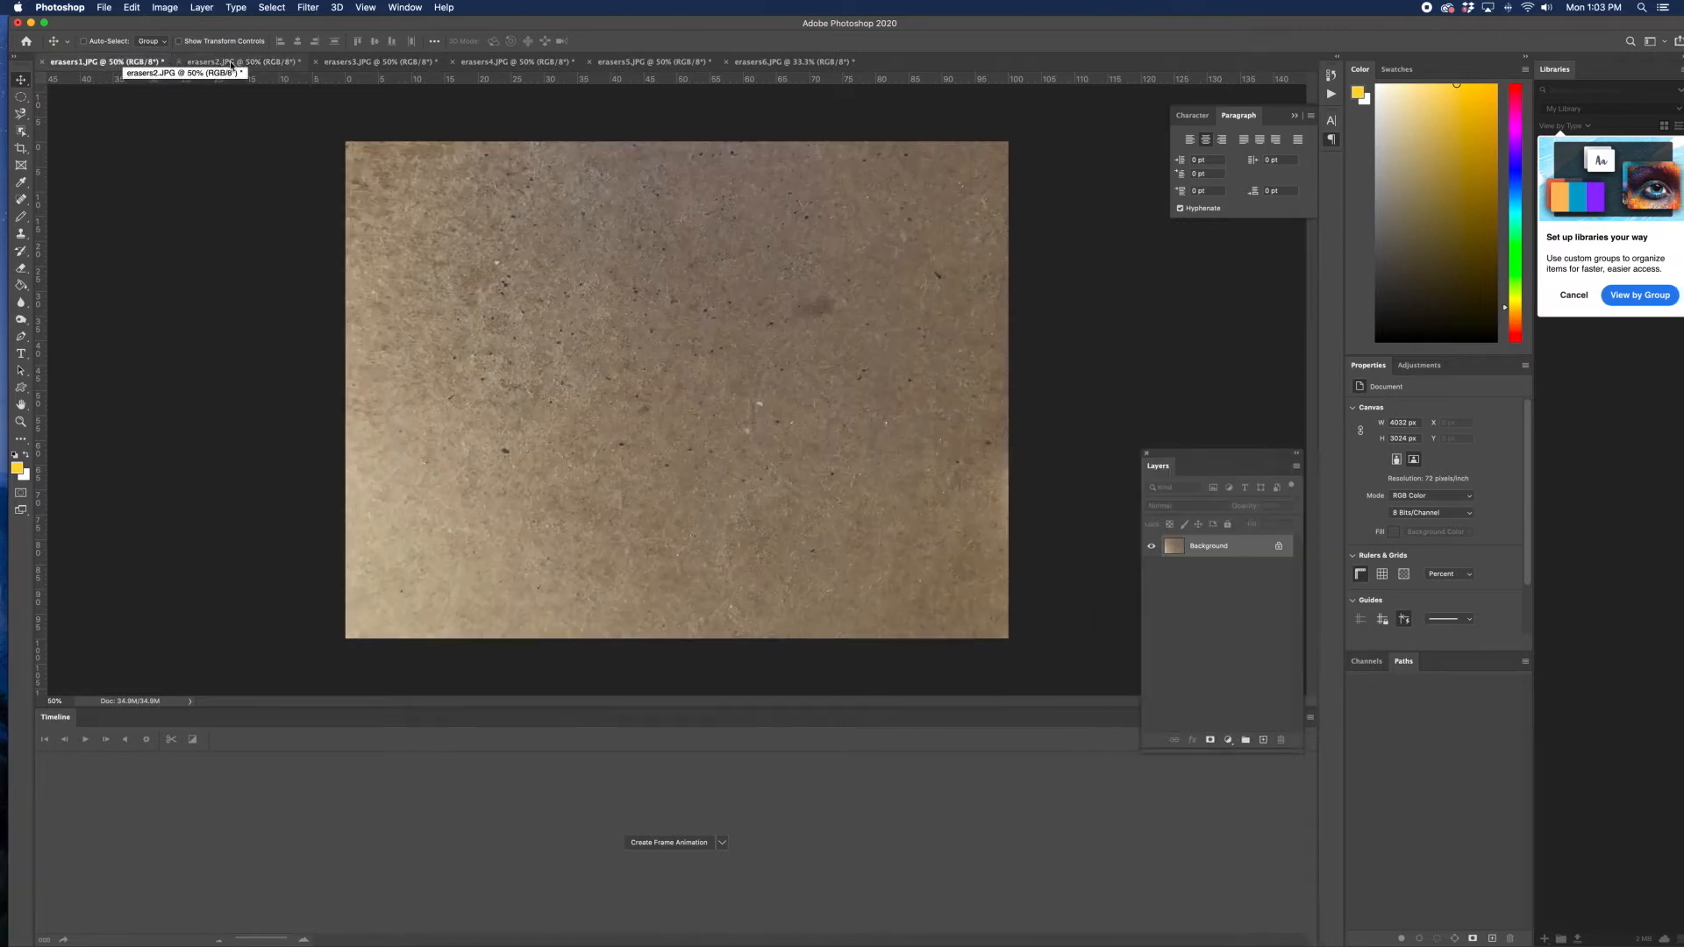
Check that the Timeline panel is enabled and move the floating Layers panel closer to the image.
click(404, 7)
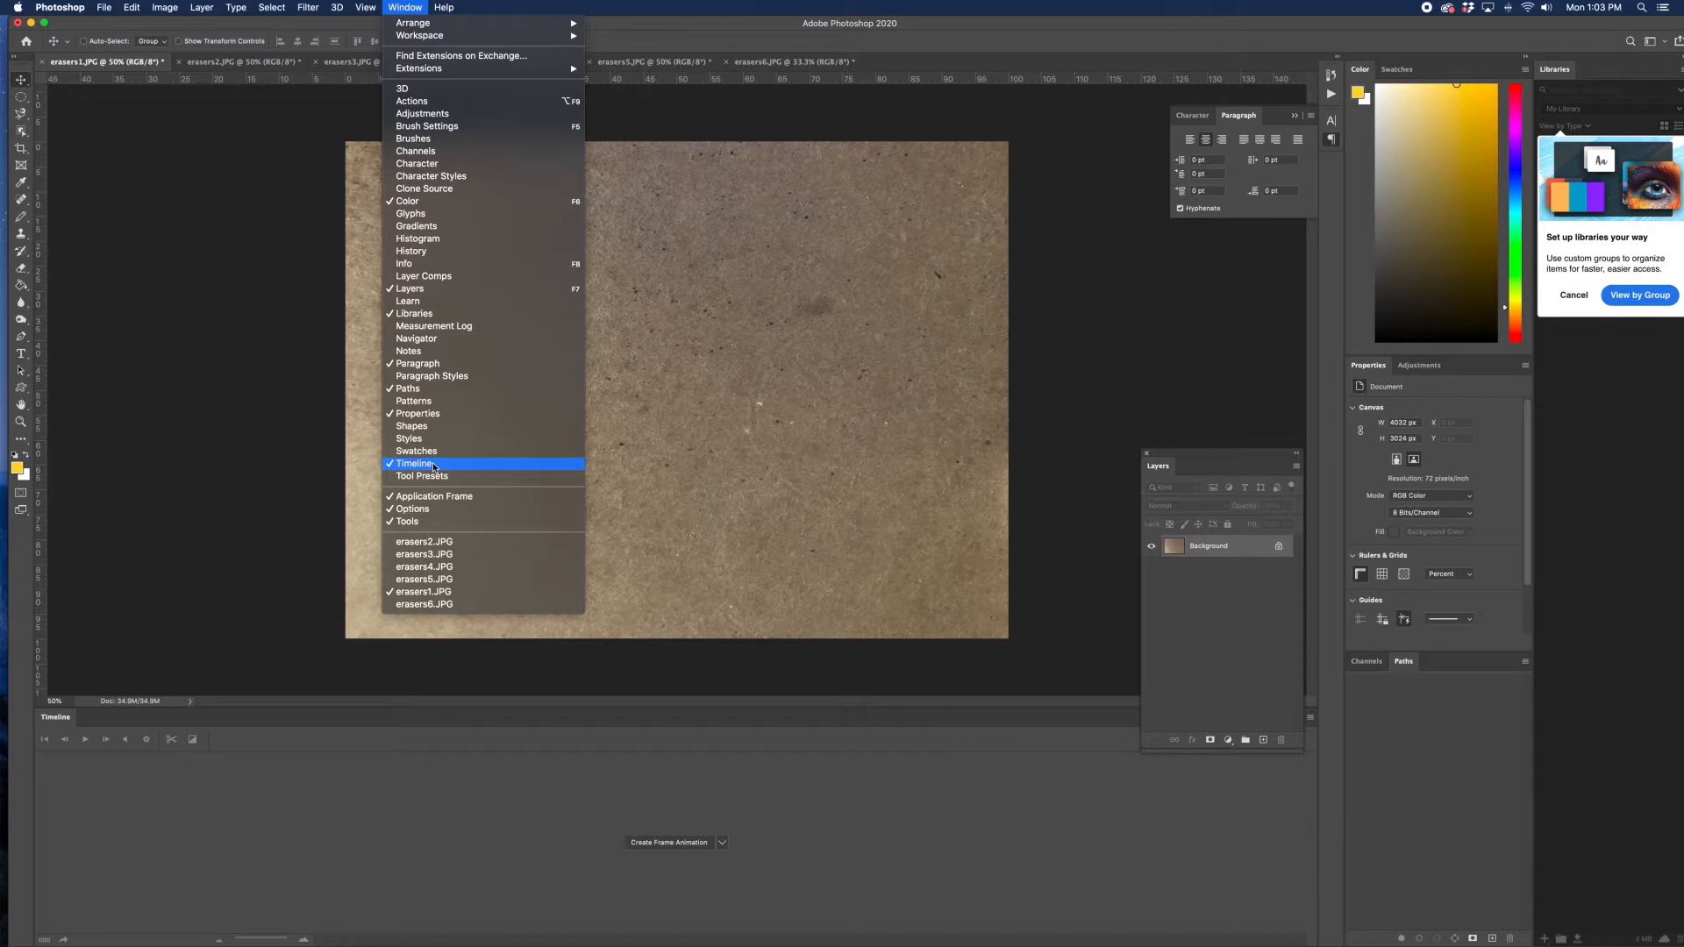
click(1179, 456)
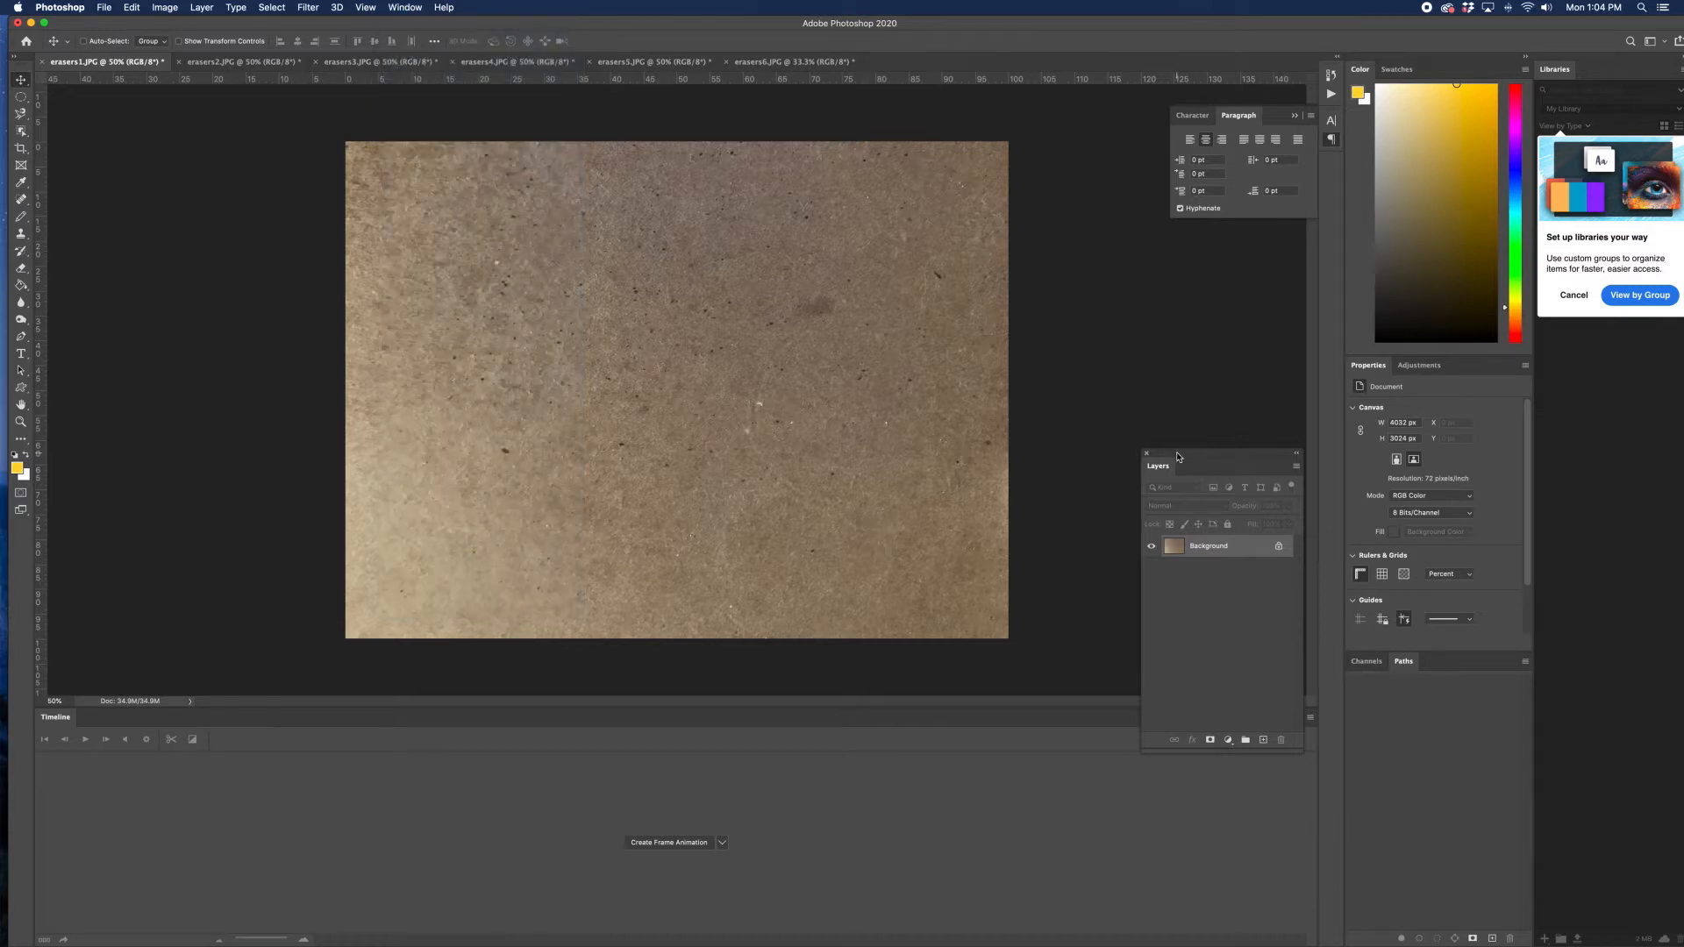
drag(1179, 456, 1117, 345)
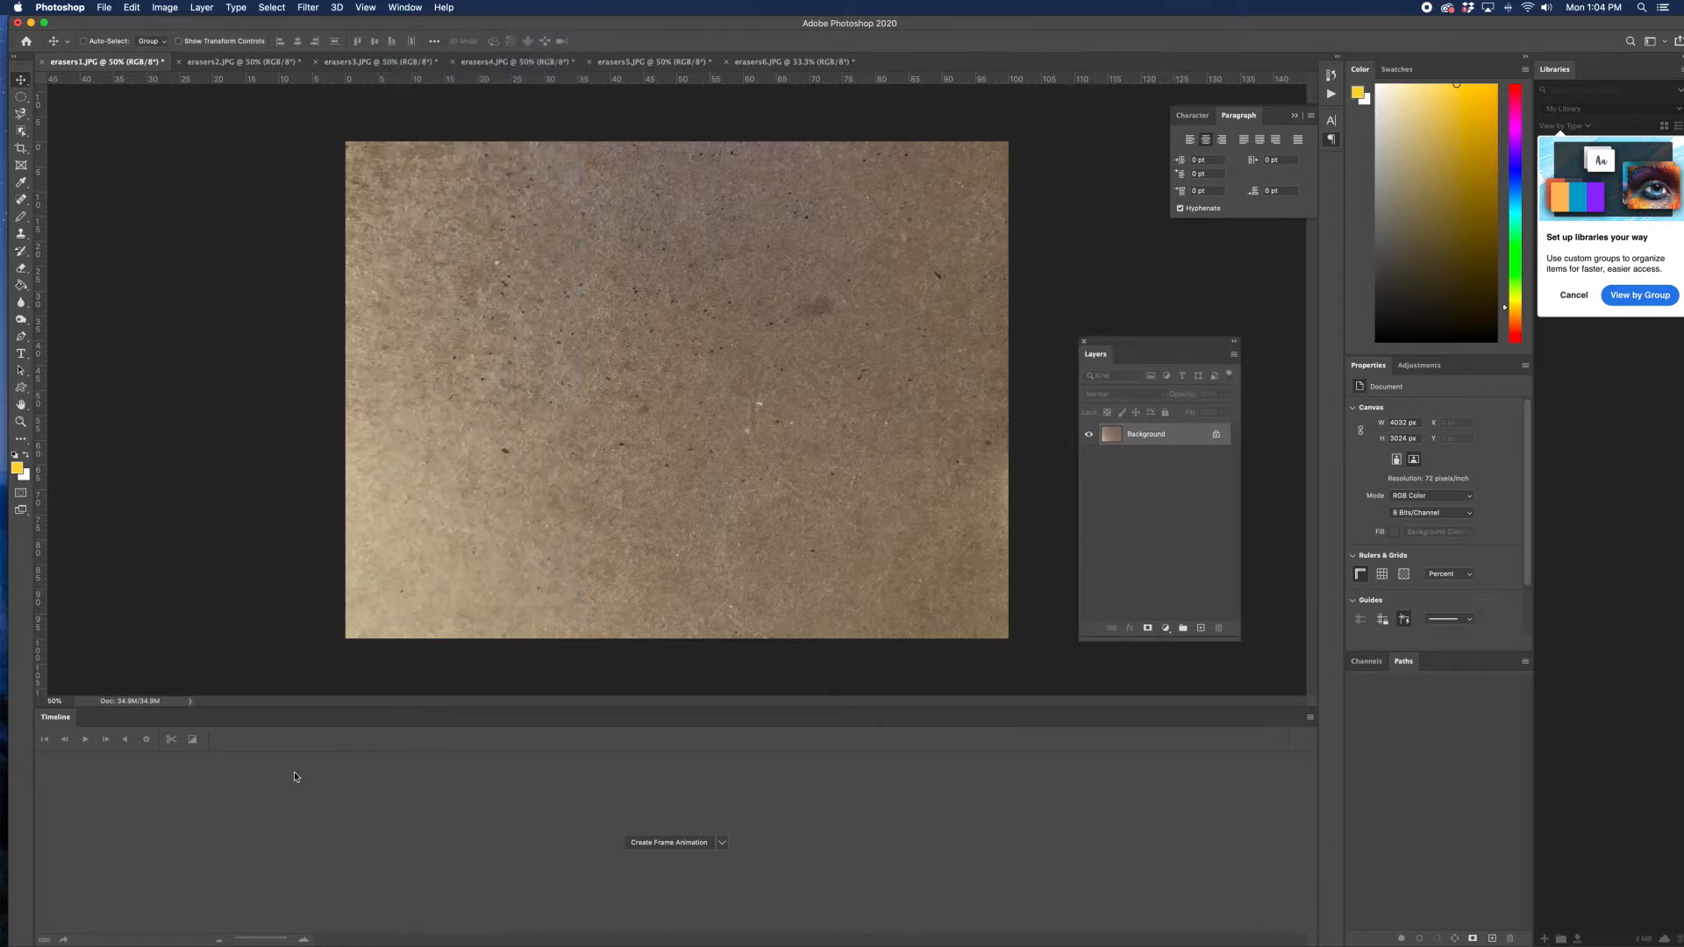
click(54, 723)
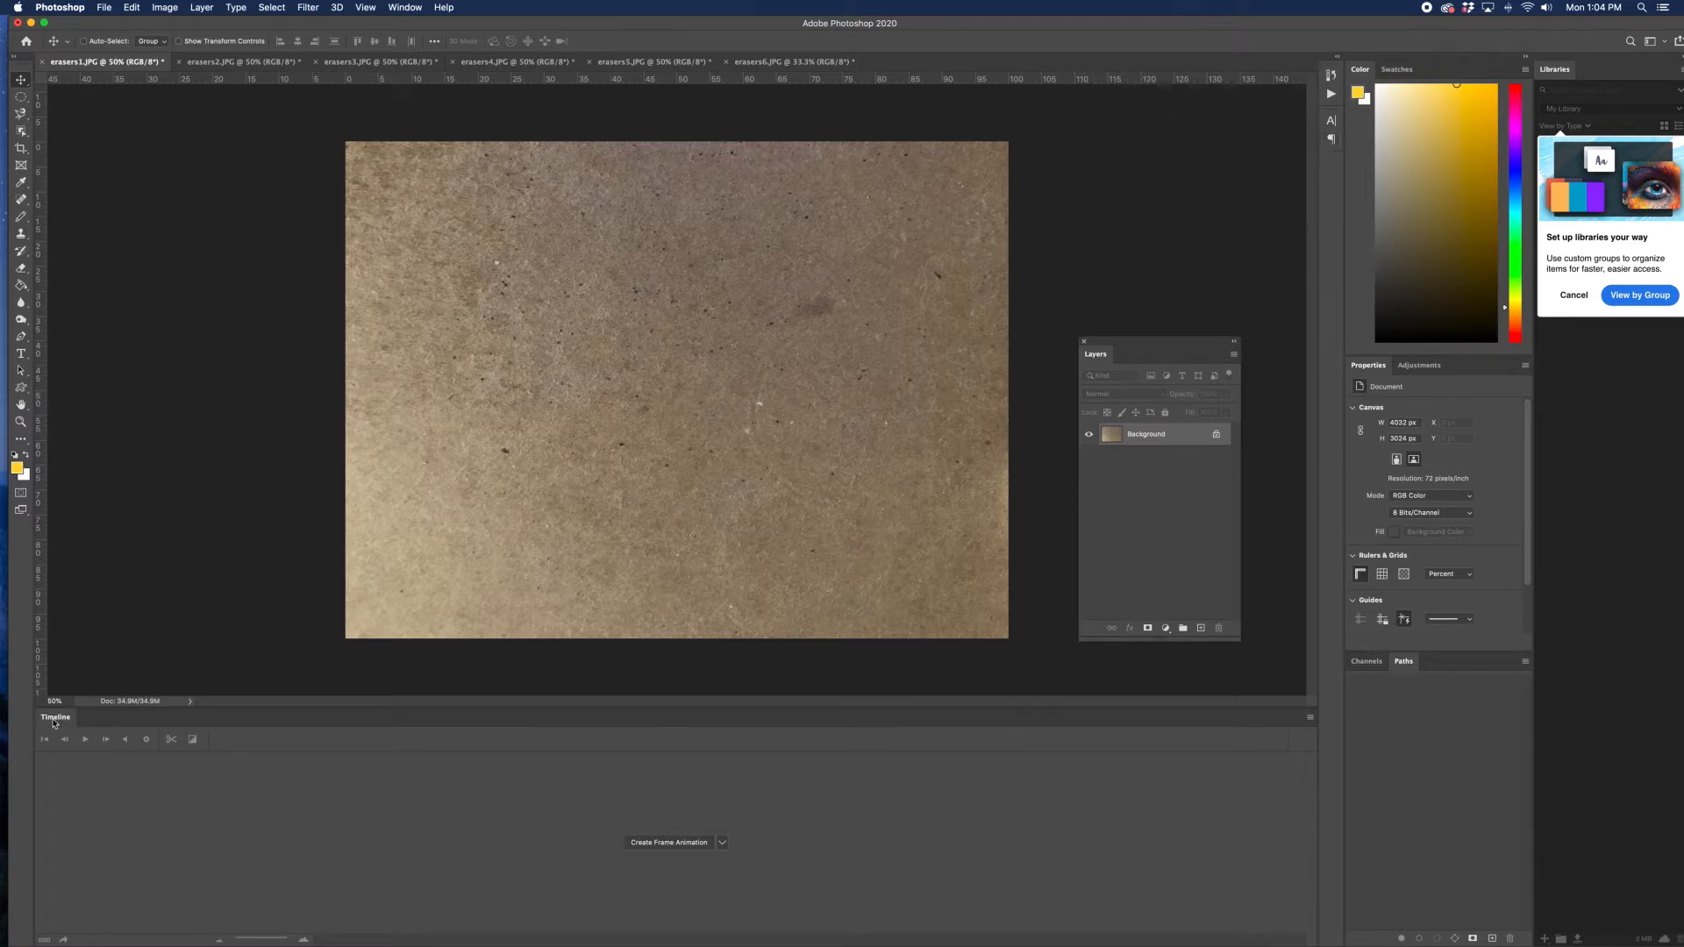
Copy the whole erasers2.JPG image and paste it into erasers1.JPG as a new layer.
click(211, 62)
key(super+a)
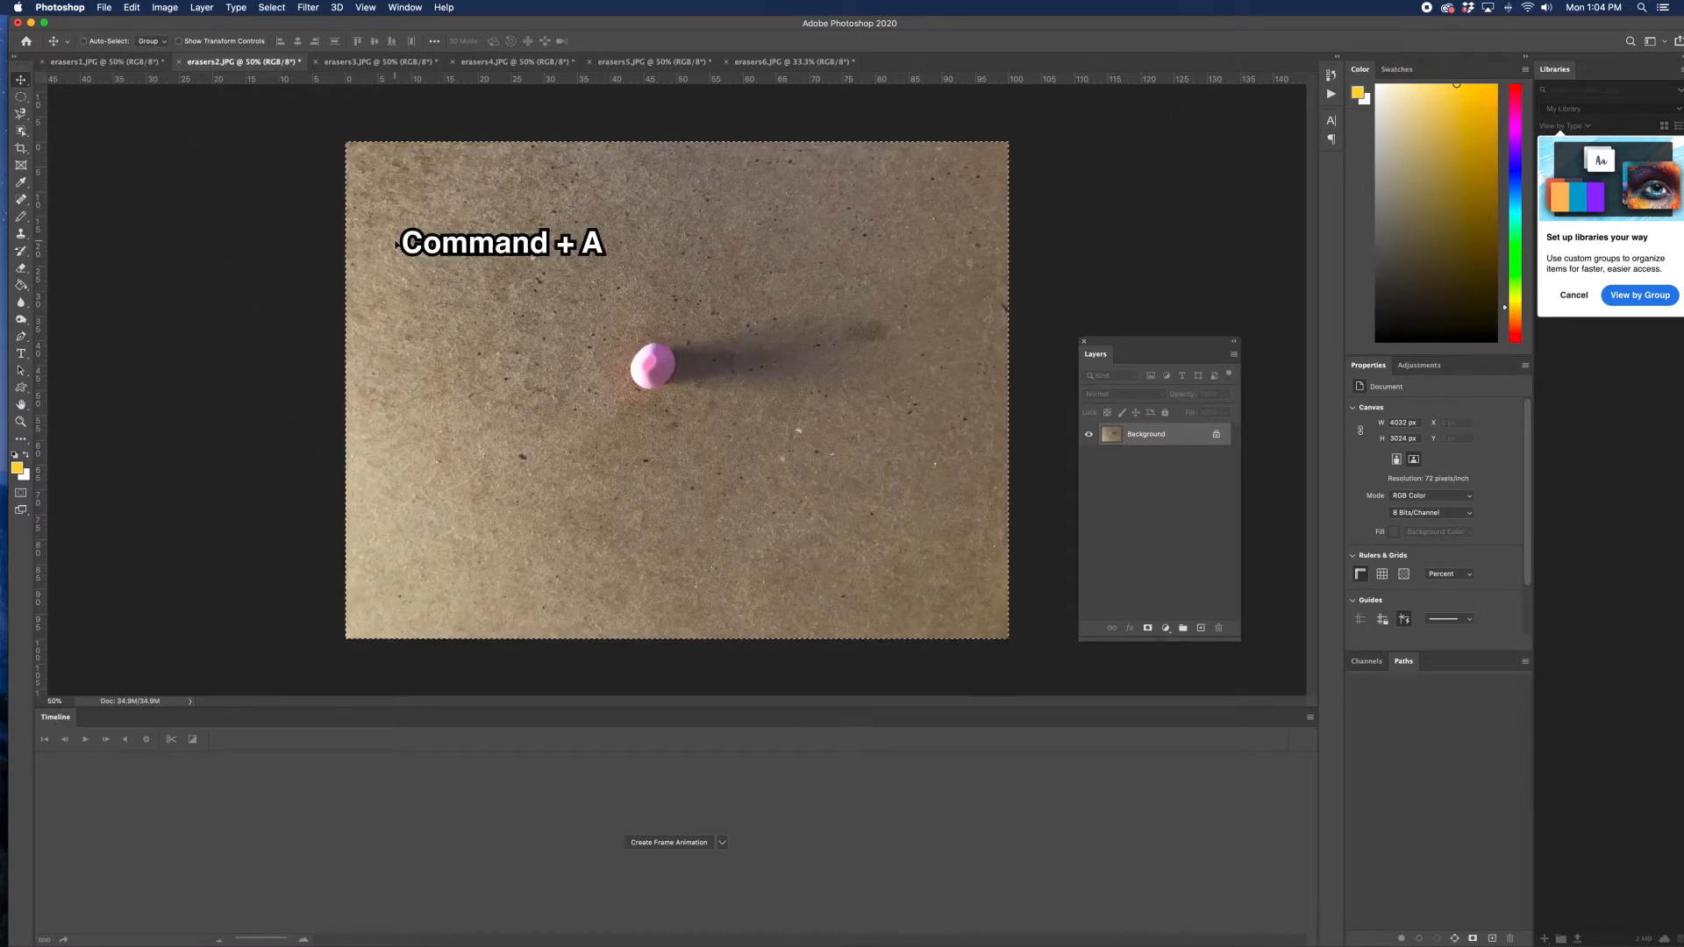
key(super+c)
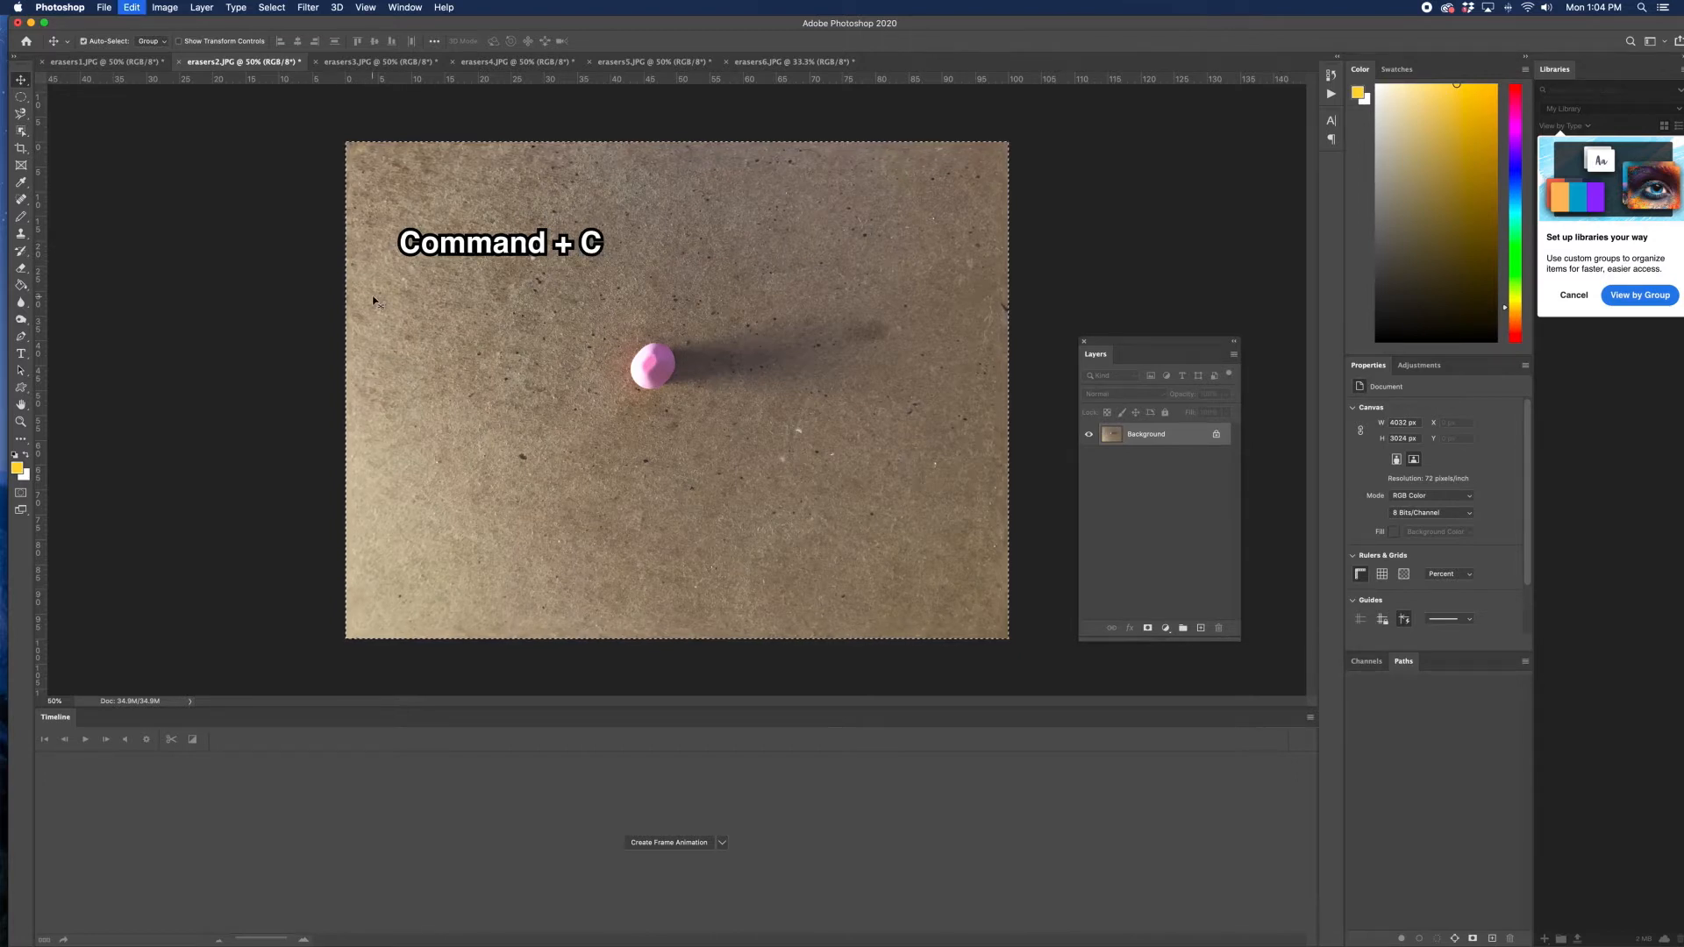
click(153, 63)
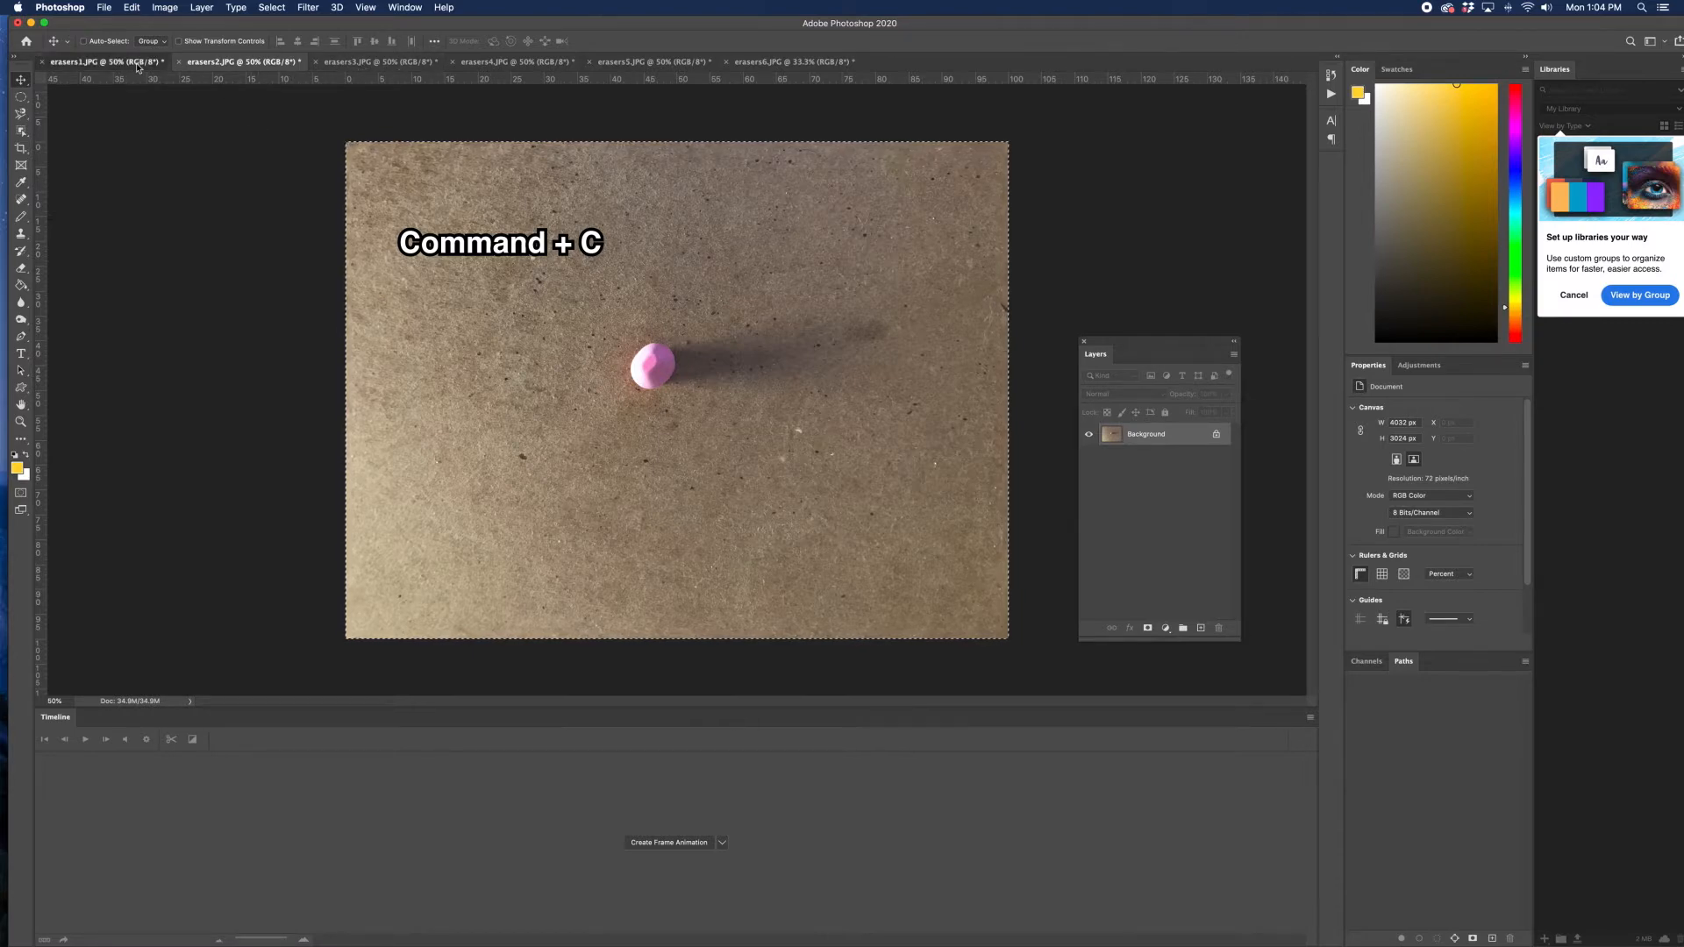
key(super+v)
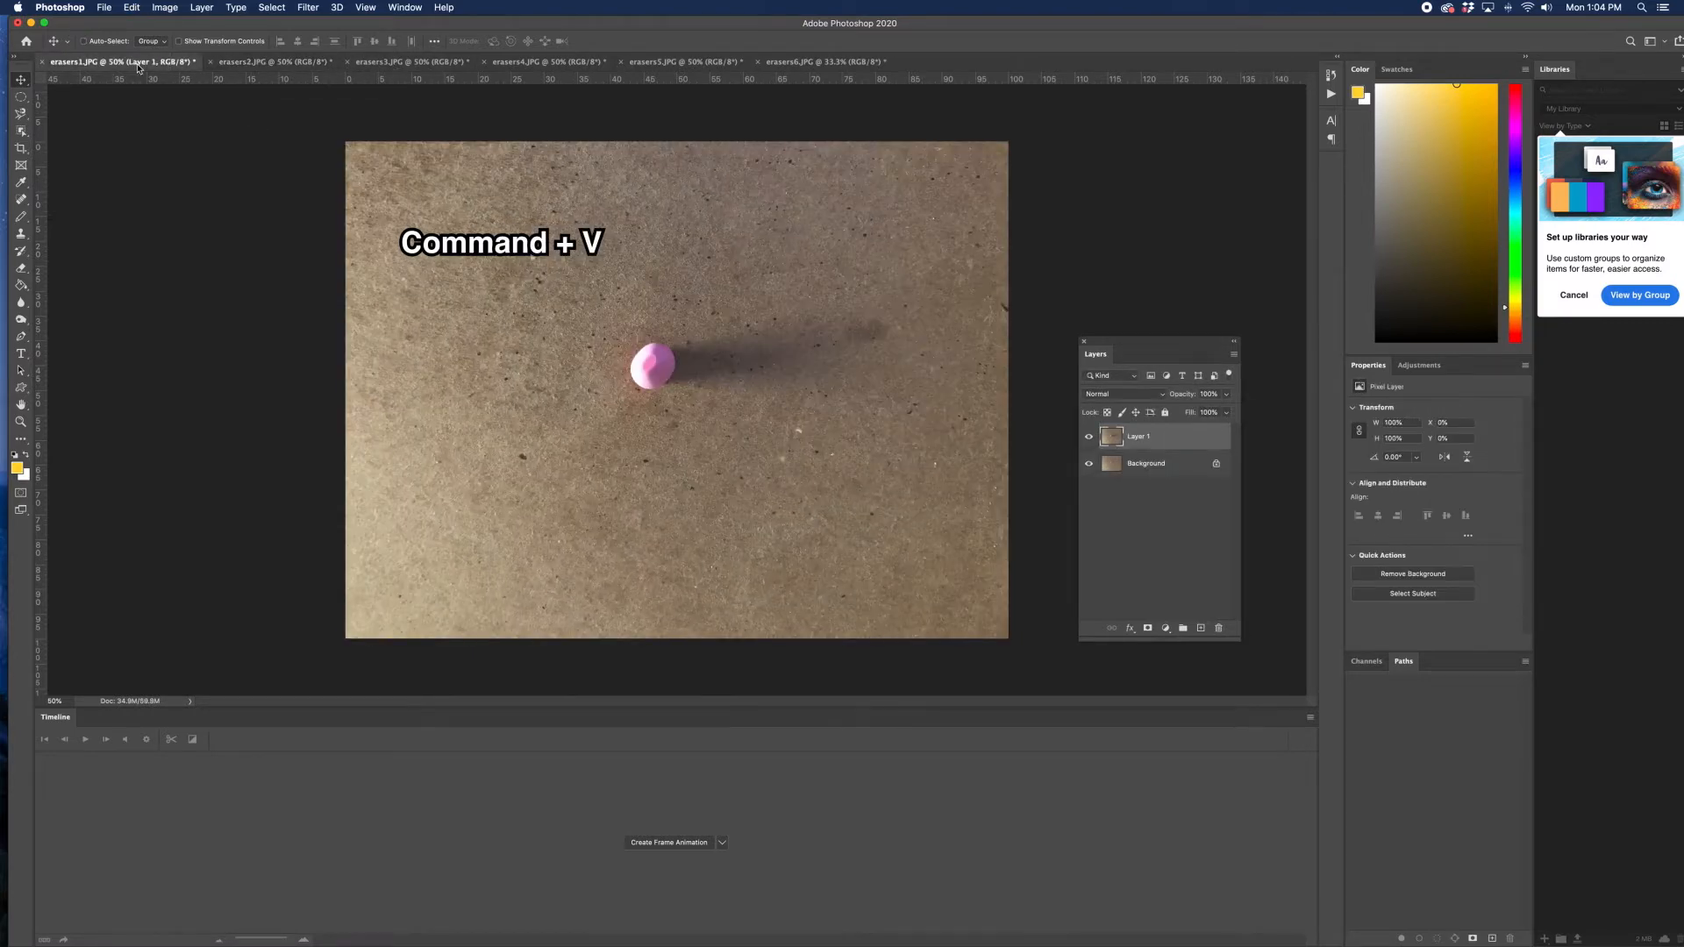
Close the erasers2.JPG document now that its image has been copied into erasers1.JPG.
click(214, 63)
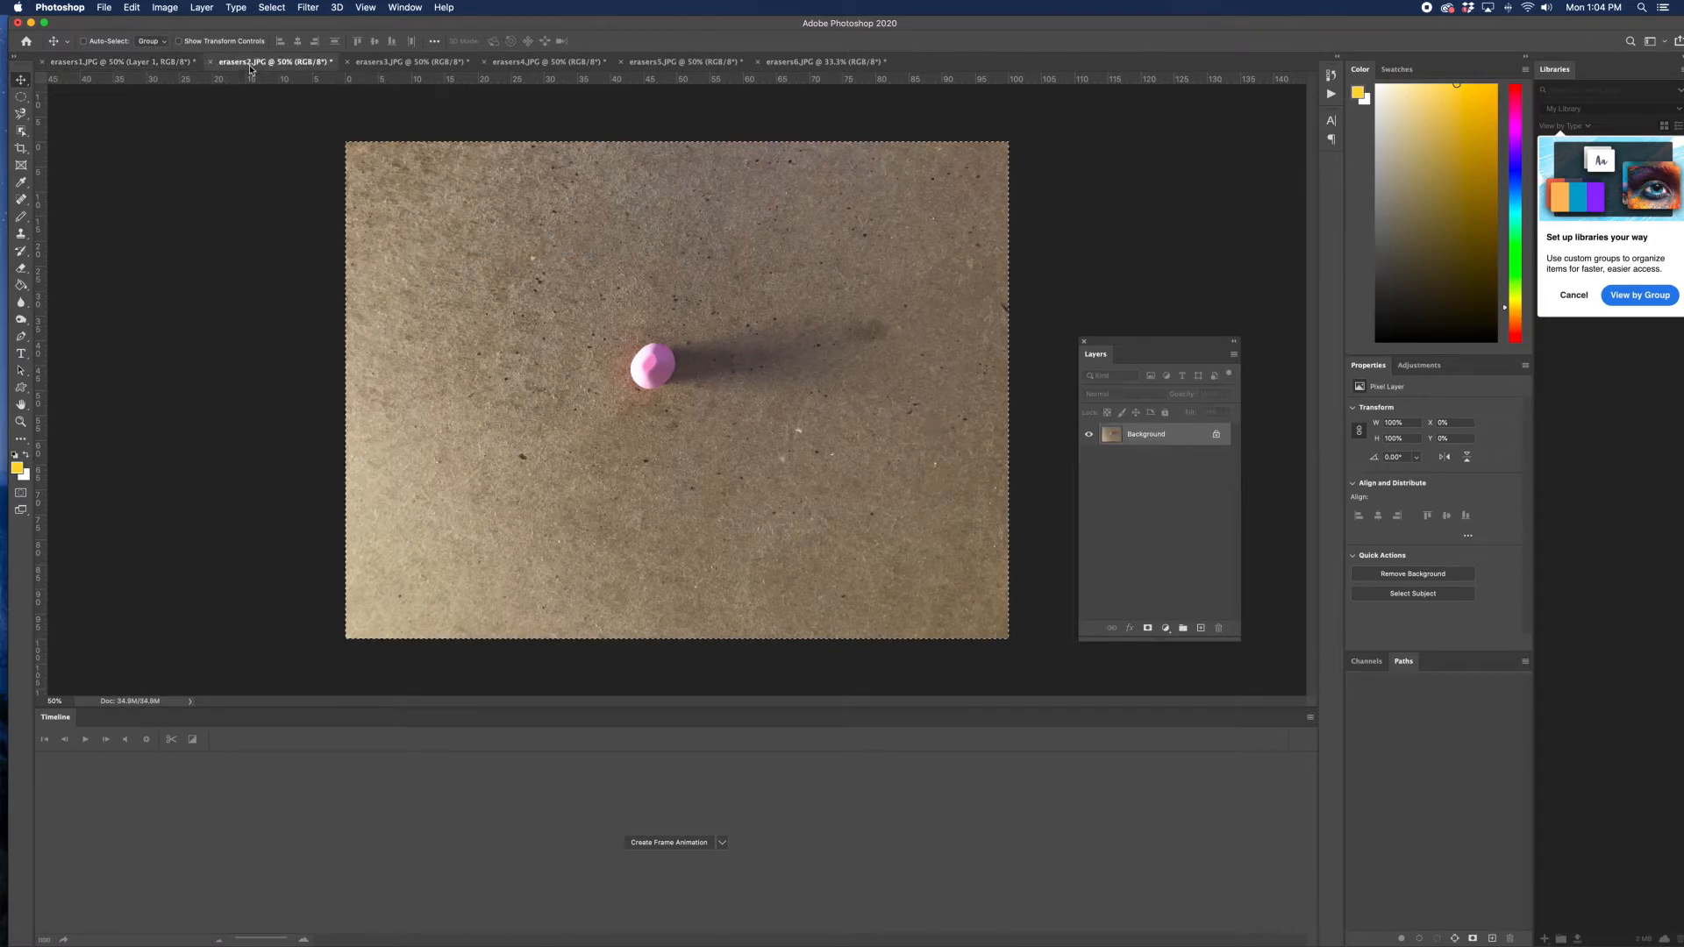
click(137, 64)
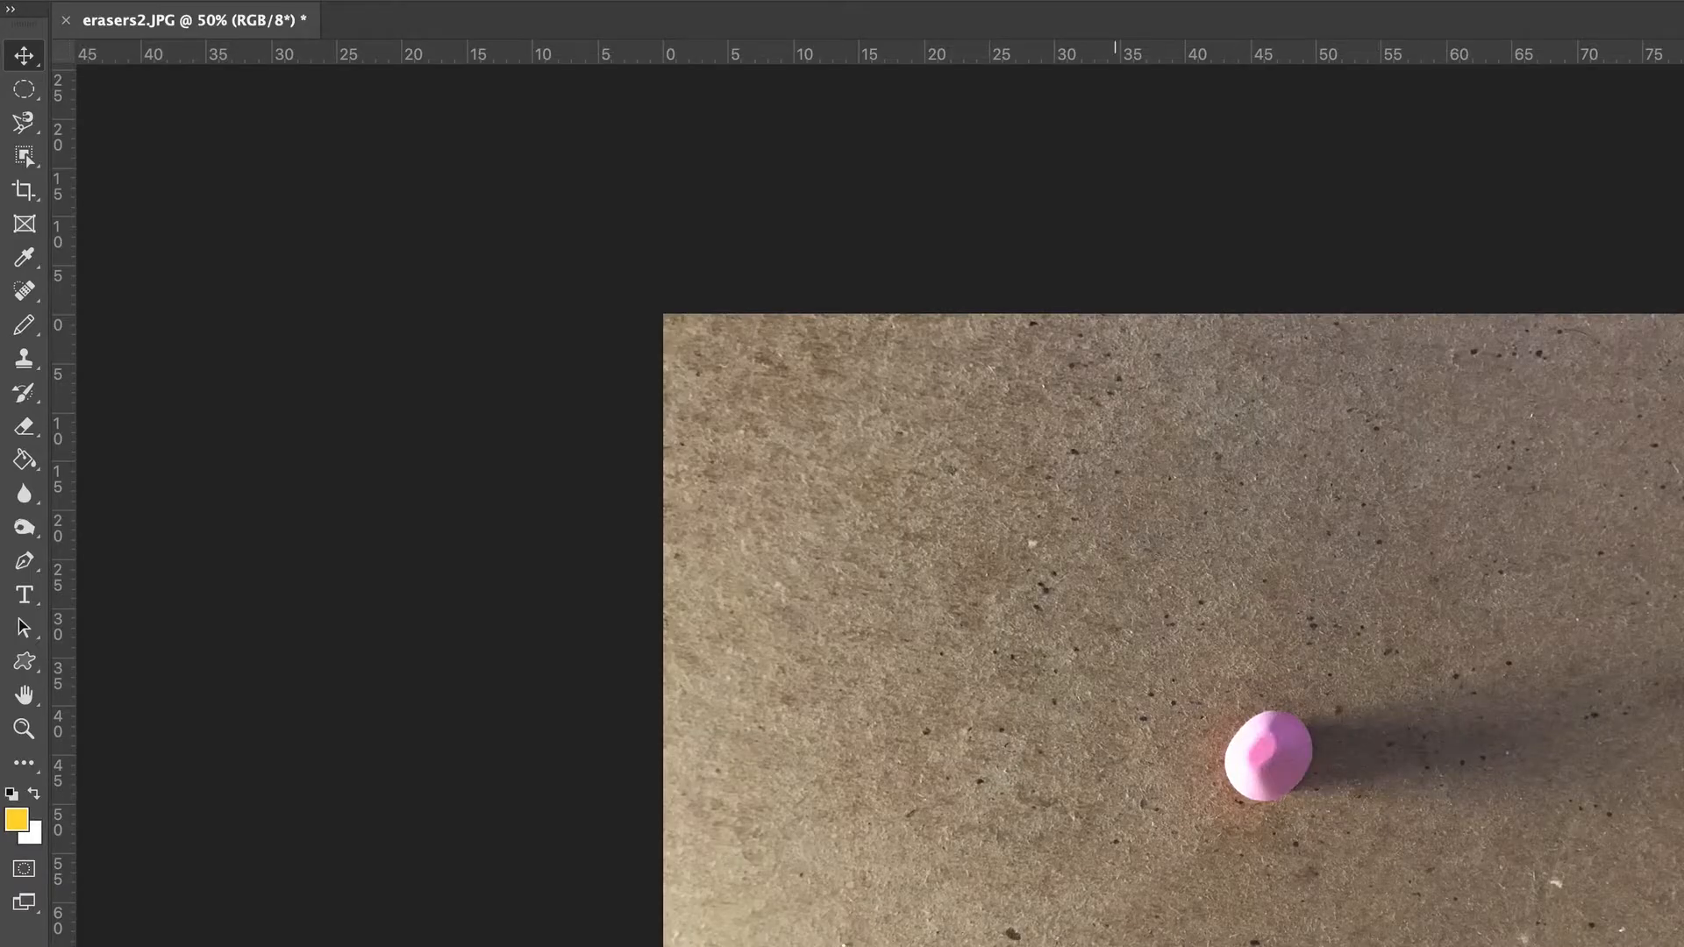
click(68, 20)
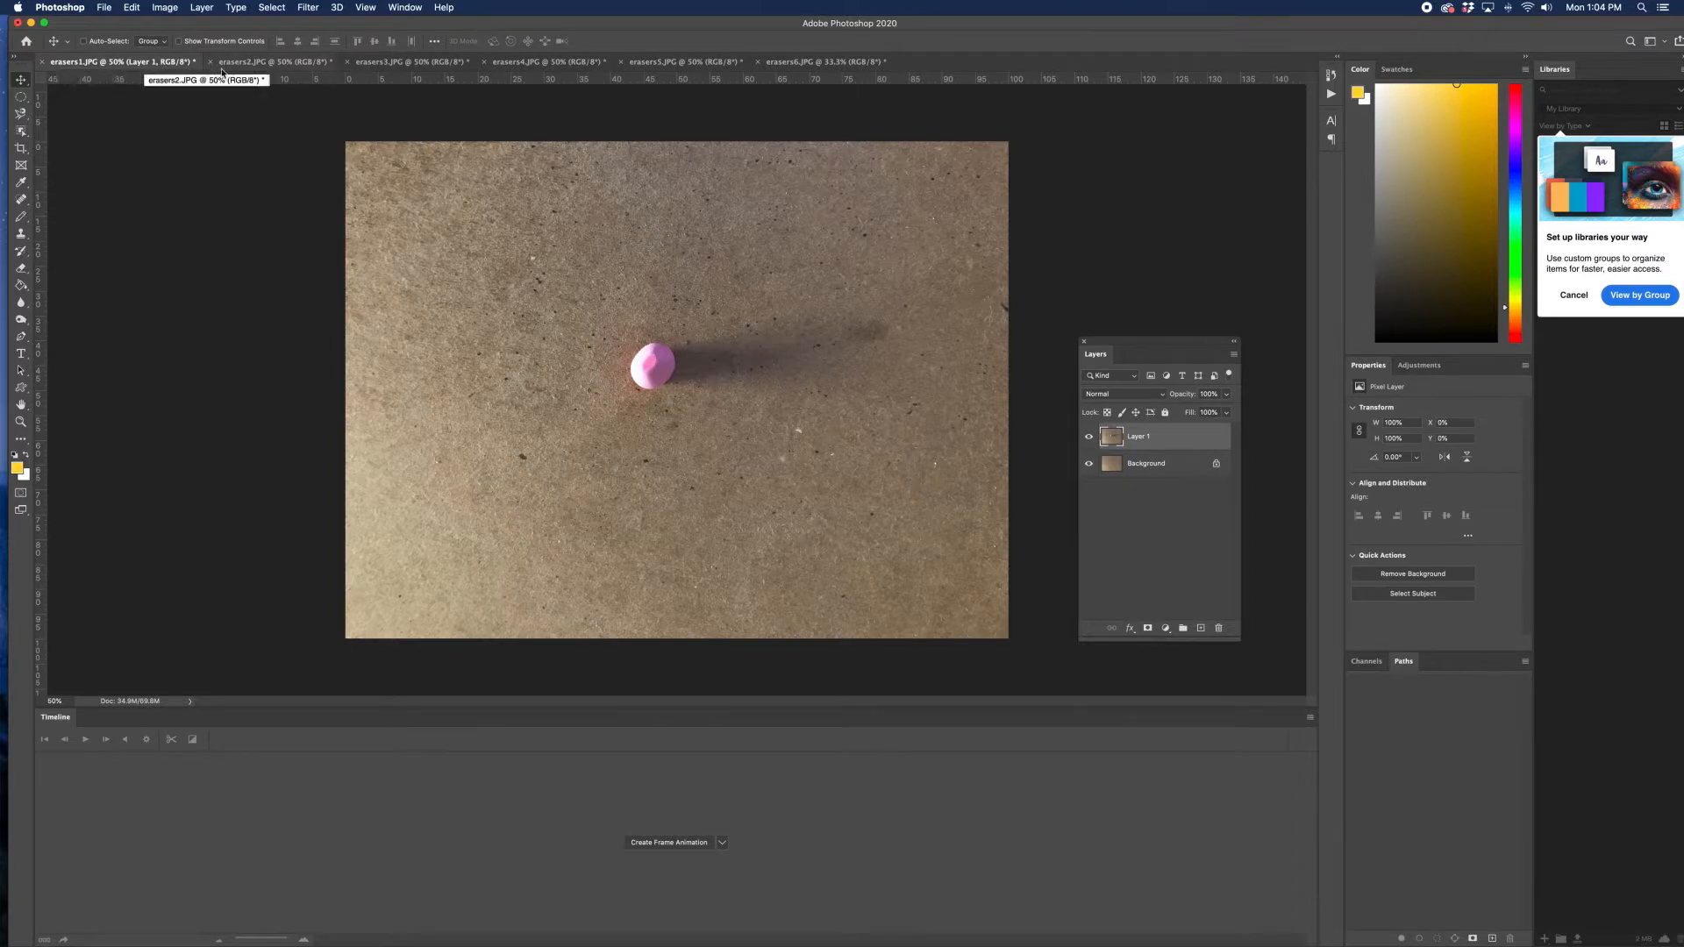
click(251, 63)
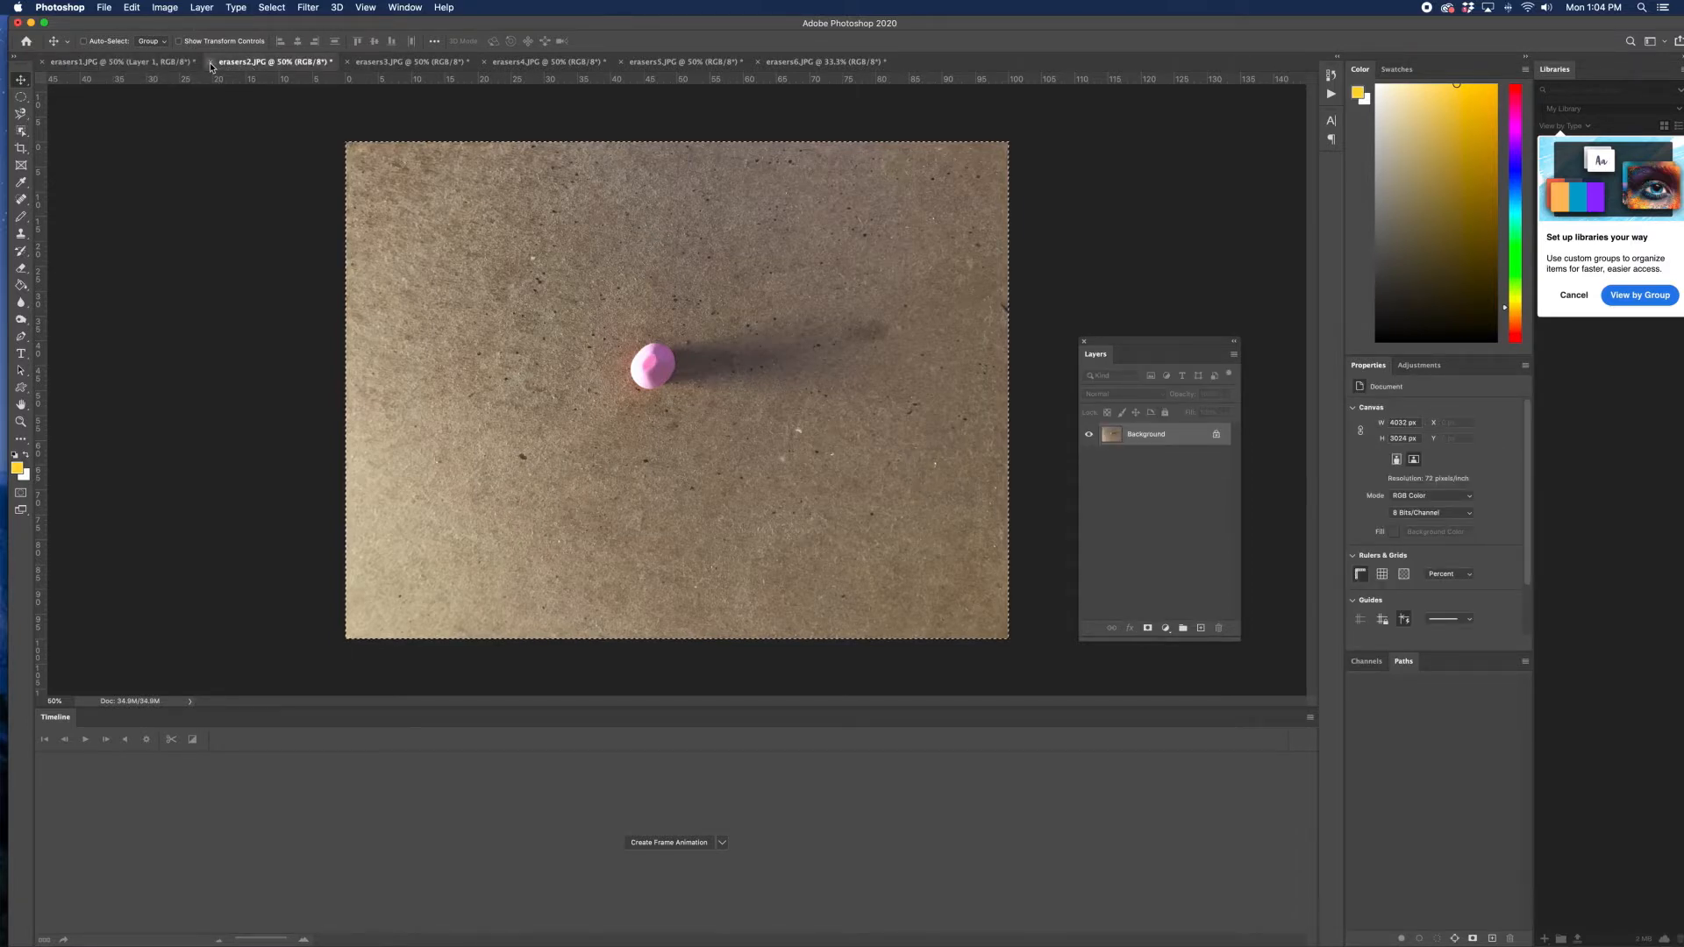
click(209, 63)
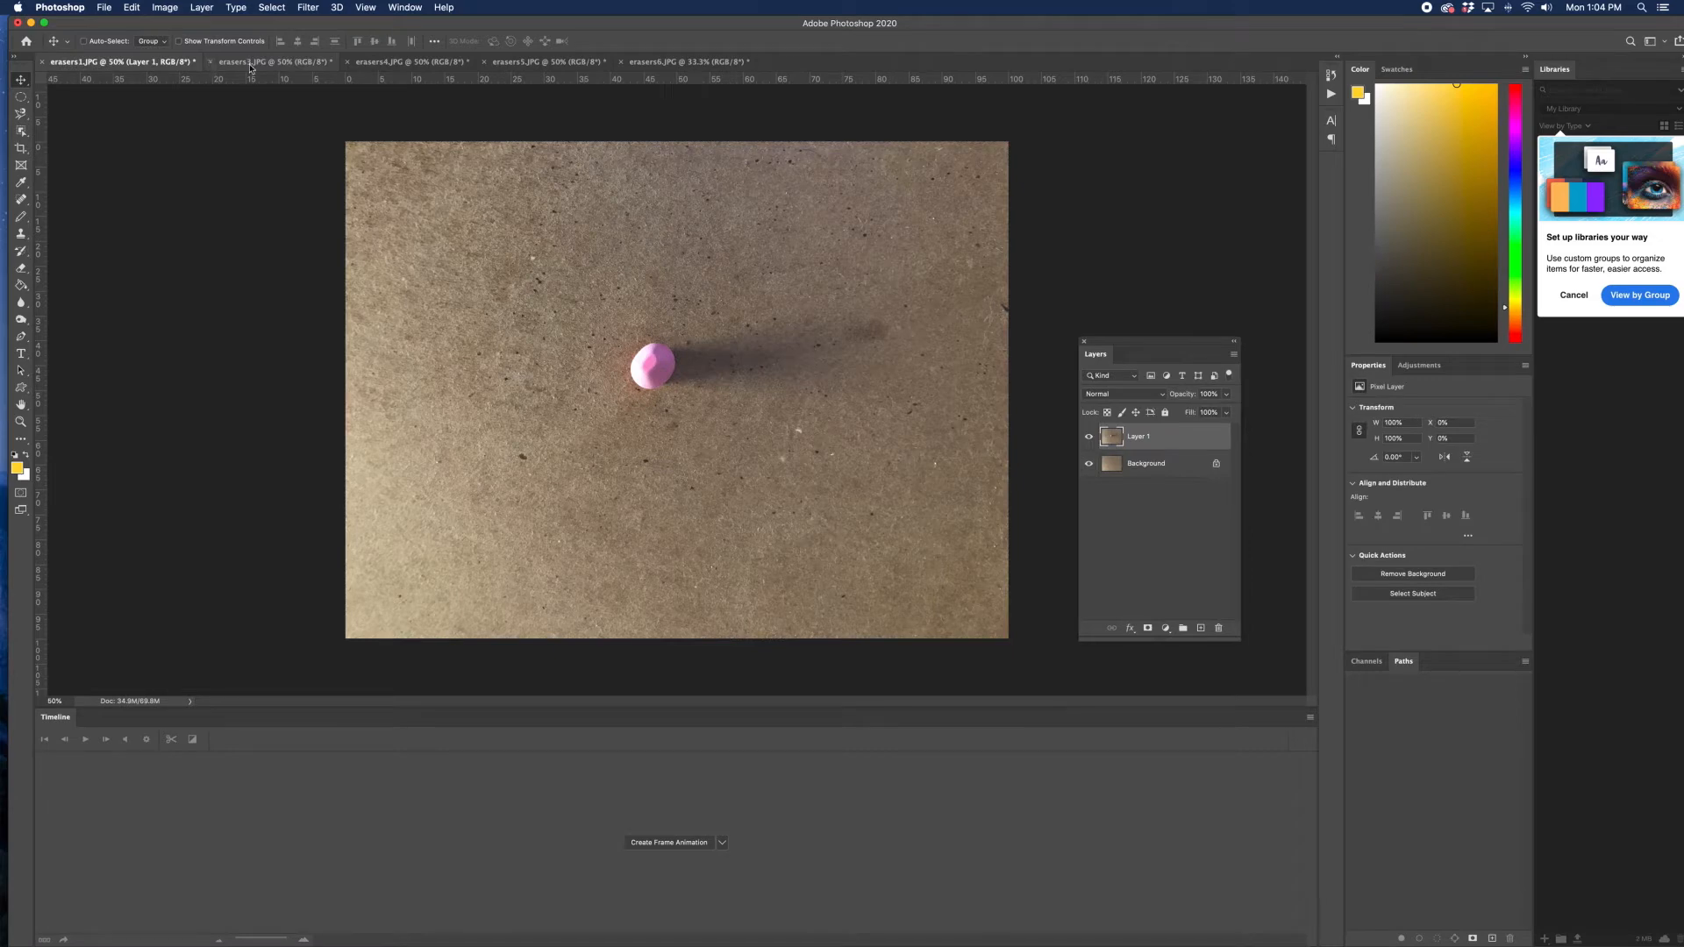
Copy the whole erasers3.JPG image and paste it into erasers1.JPG as a new layer.
click(251, 66)
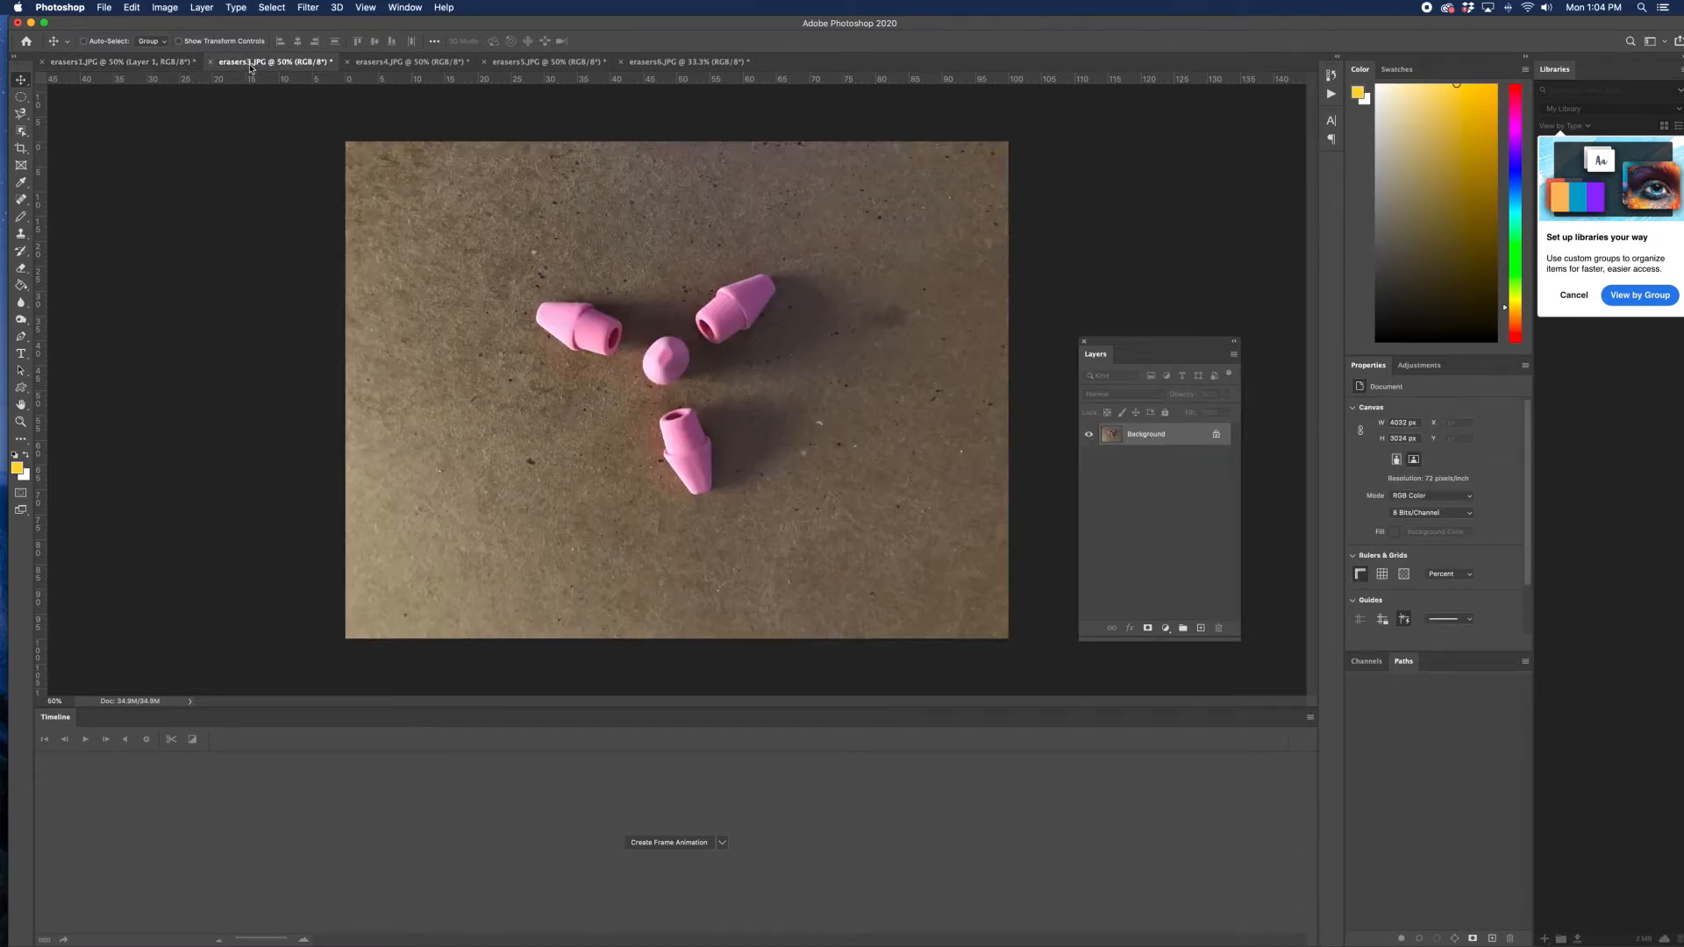
key(super+a)
click(136, 63)
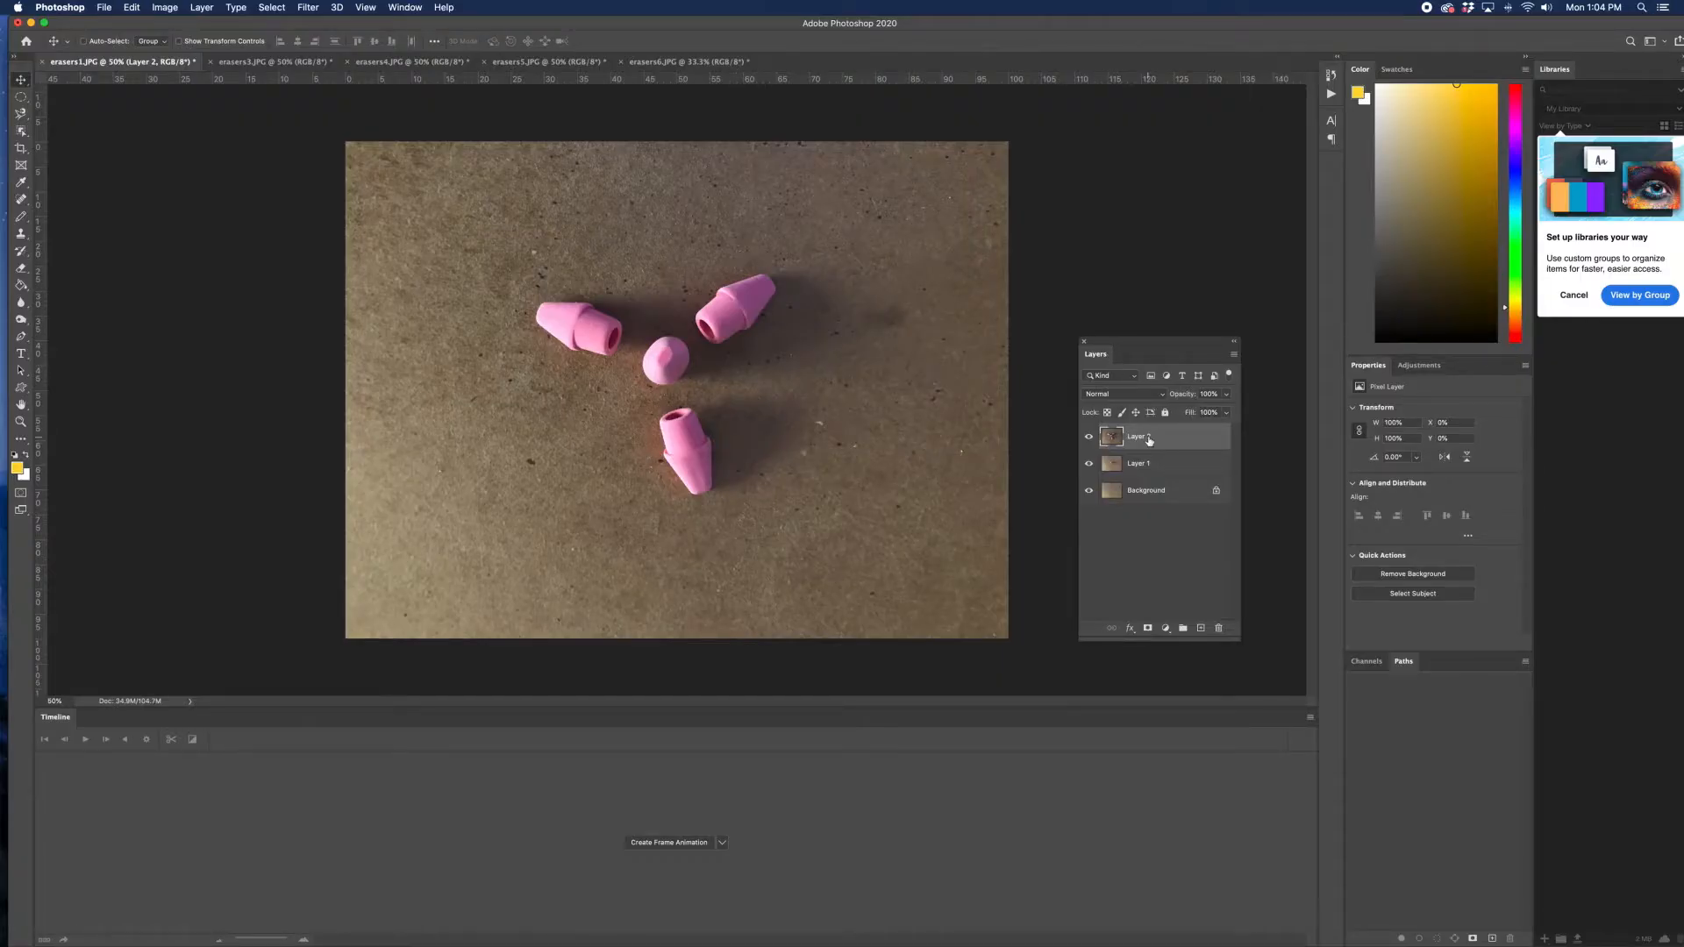
Set Layer 2's opacity to about 47% and move it about 2.1% left and 1.1% down, aligning its centre eraser with Layer 1's.
click(1228, 394)
drag(1224, 414, 1198, 416)
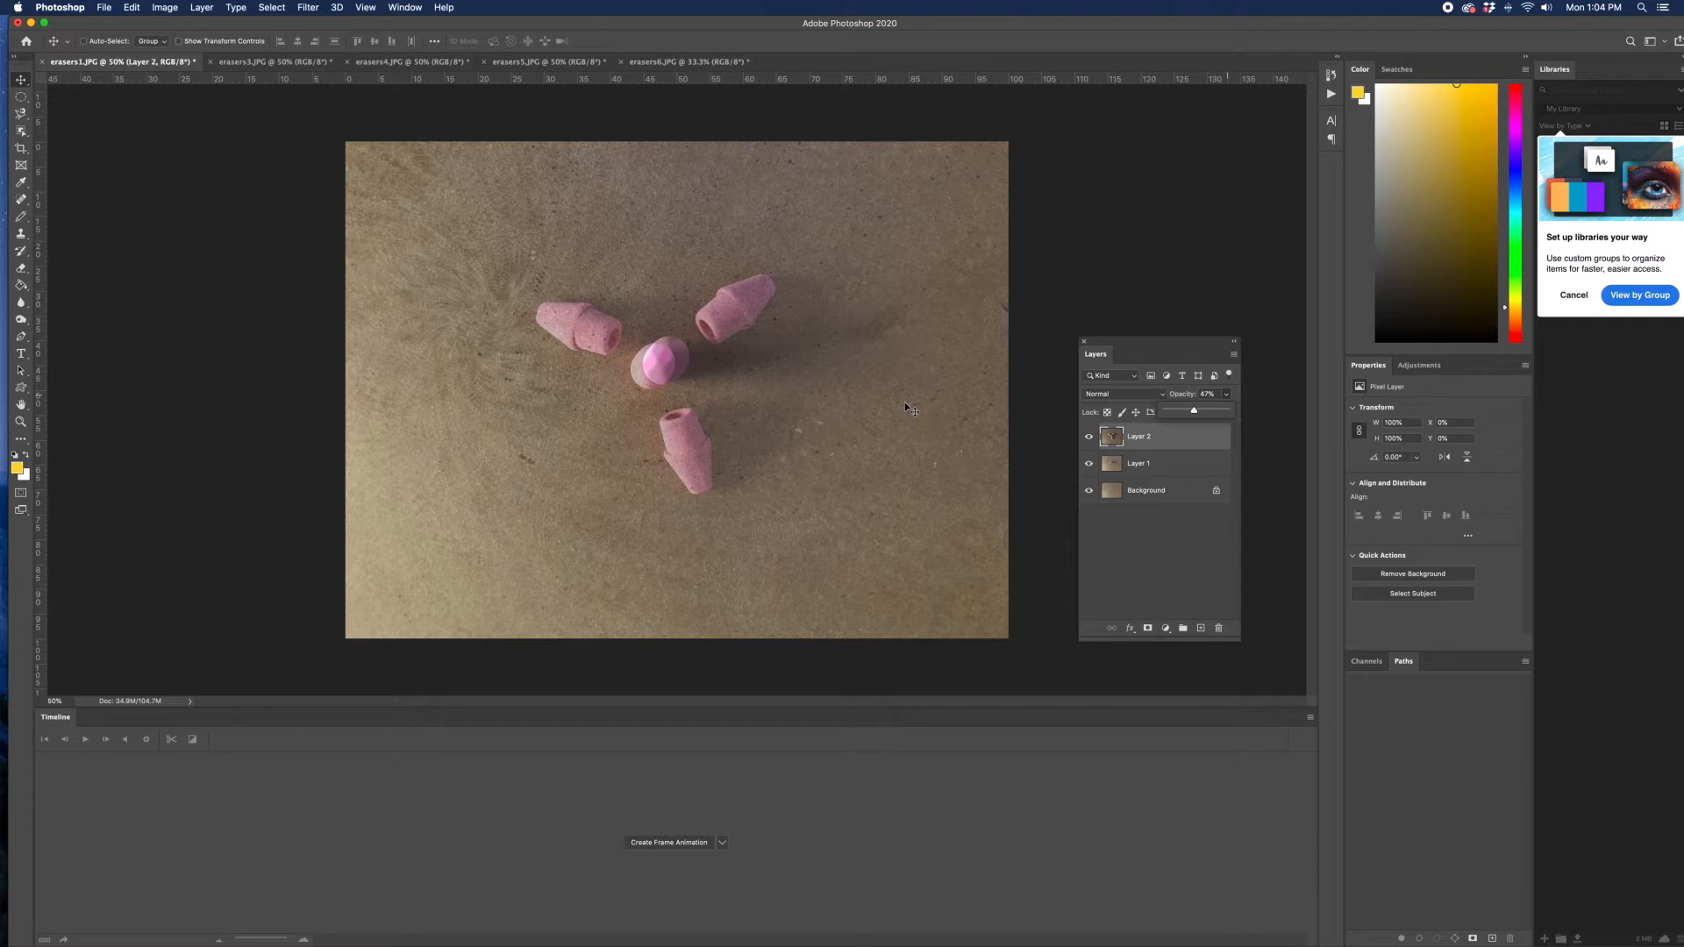
drag(1194, 410, 1195, 416)
drag(906, 407, 889, 413)
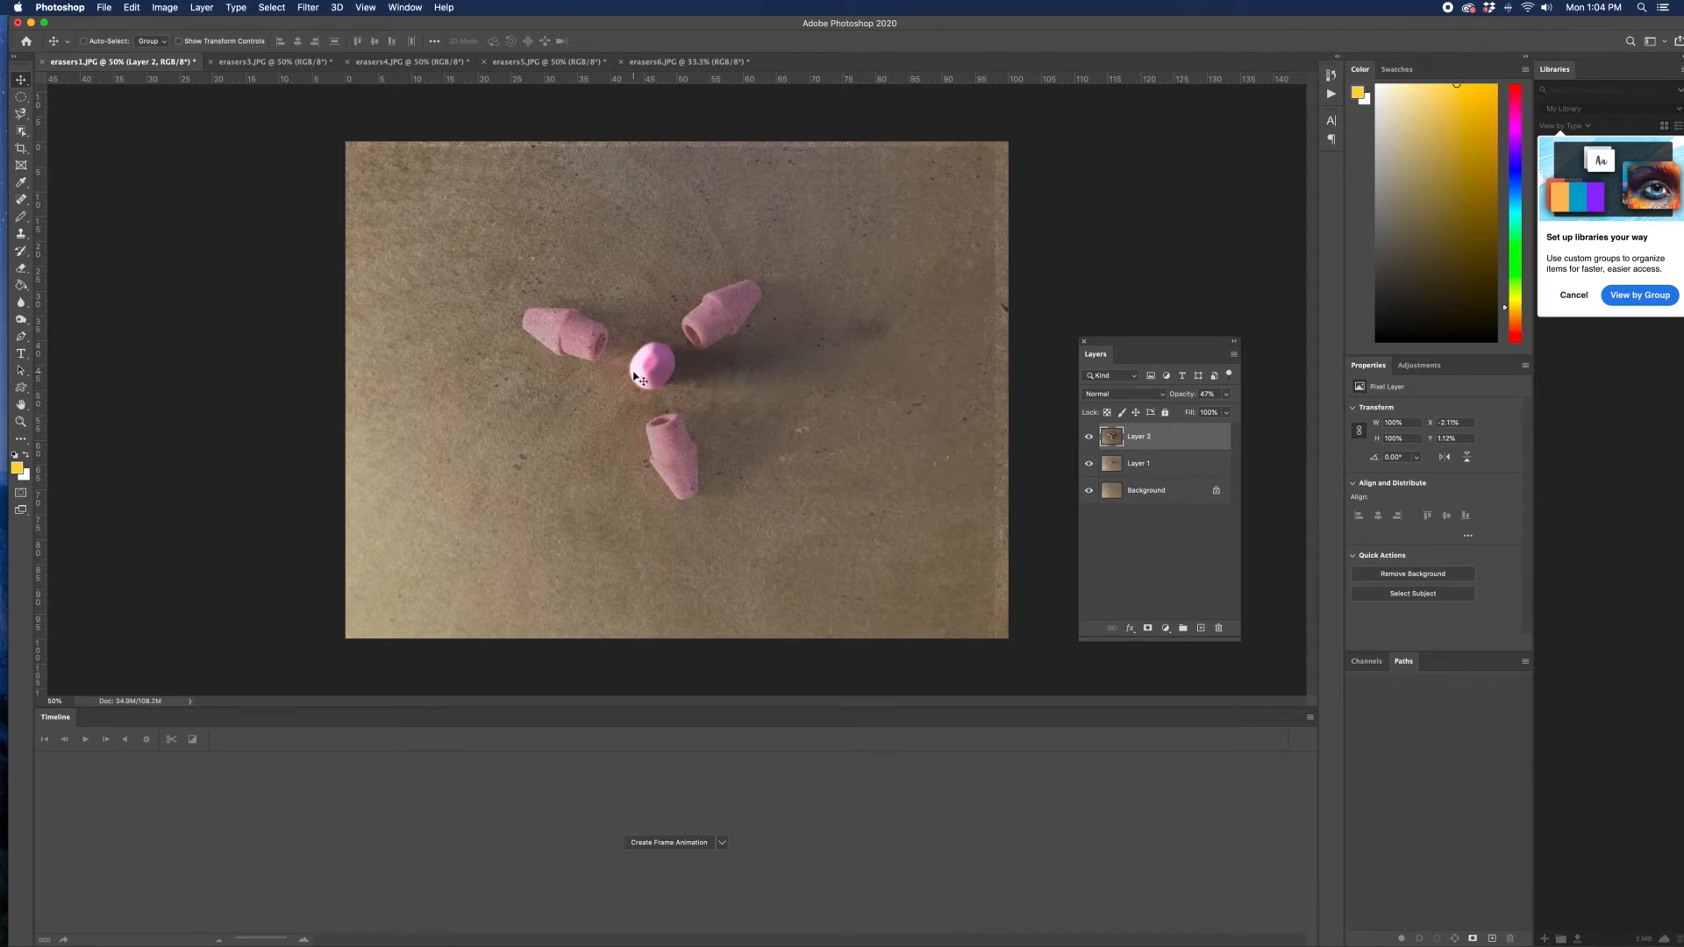
Close erasers3.JPG and copy the whole erasers4.JPG image into erasers1.JPG as a new layer.
click(211, 67)
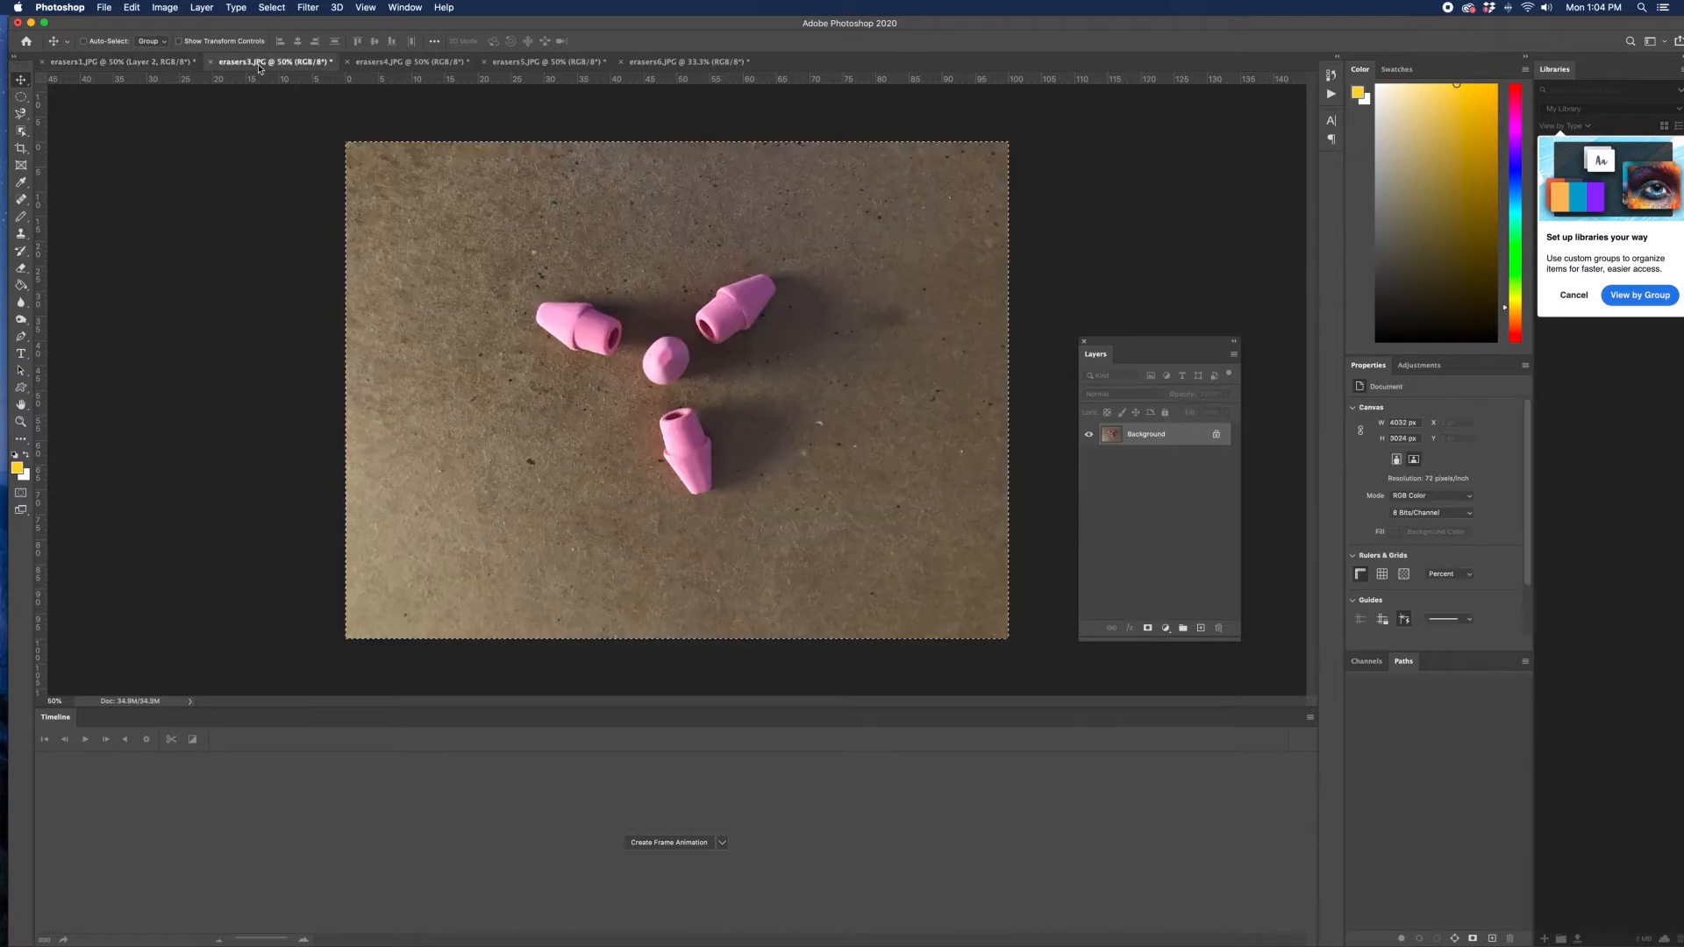
click(211, 63)
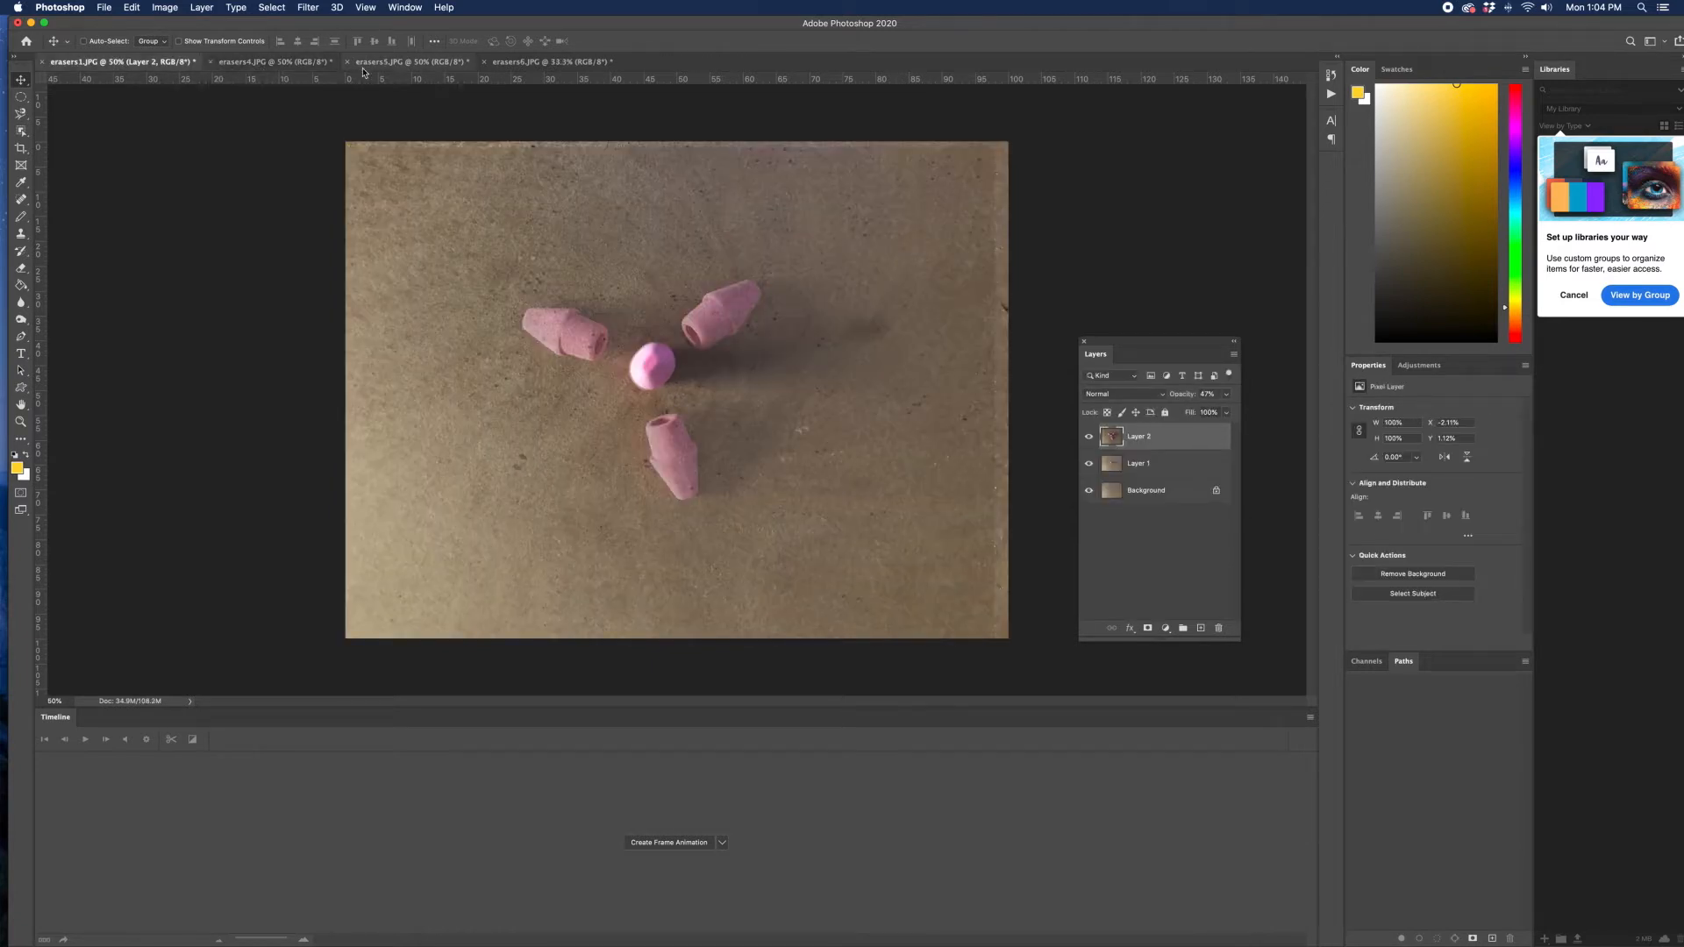
click(271, 64)
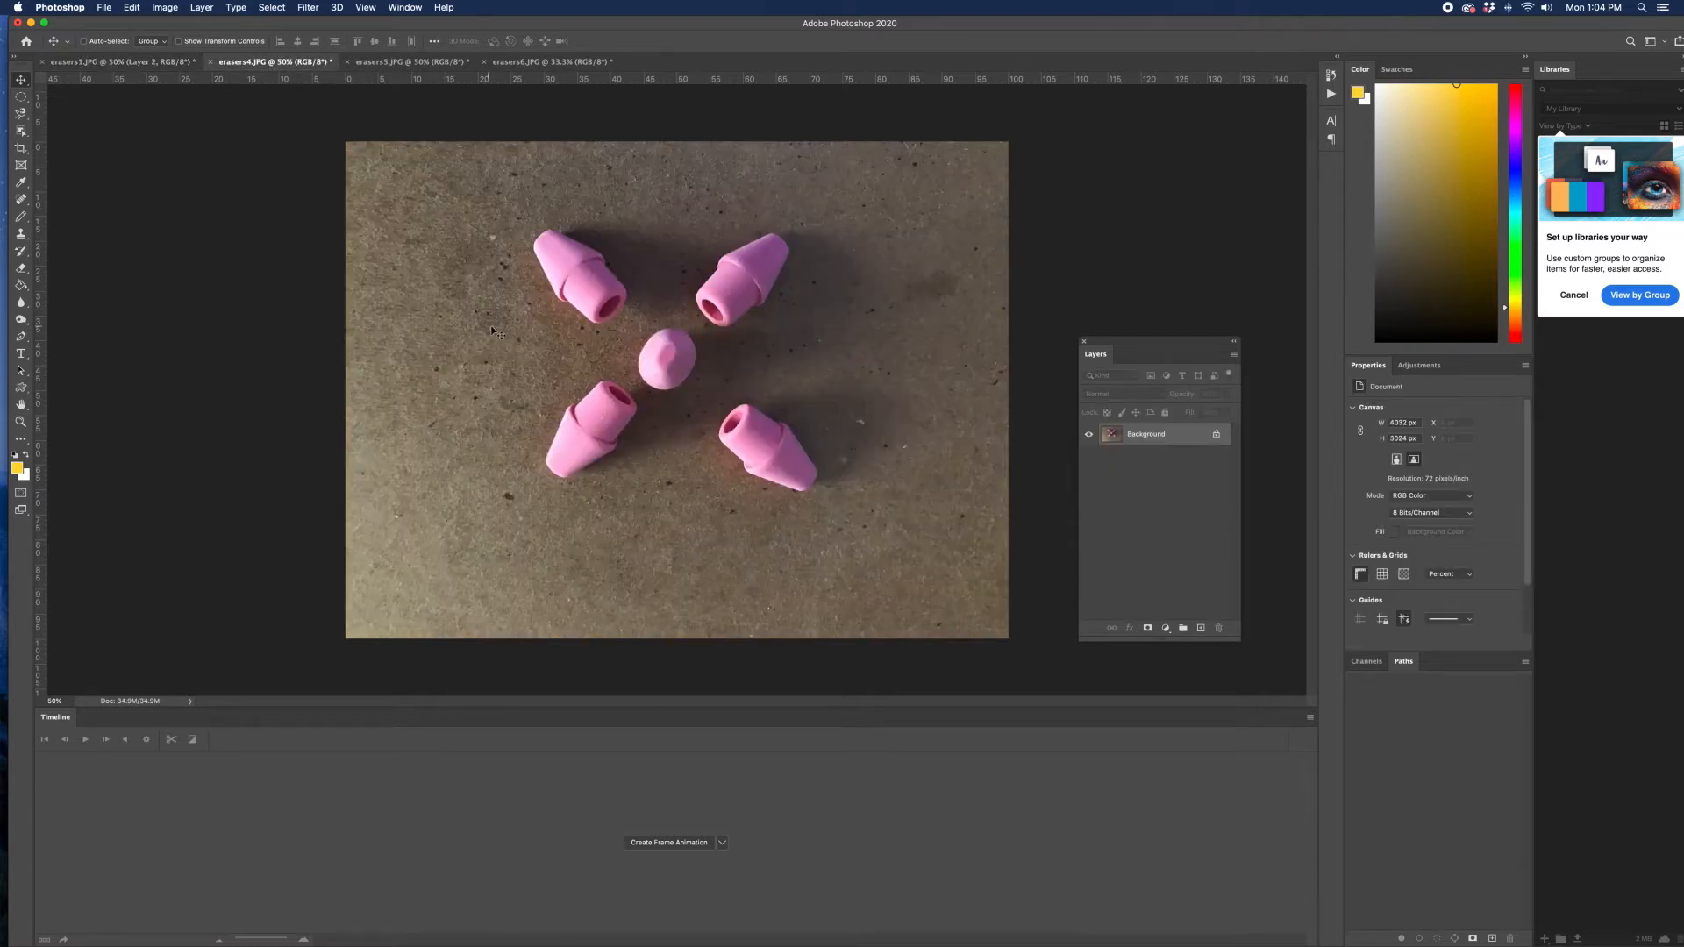
key(super+a)
click(141, 62)
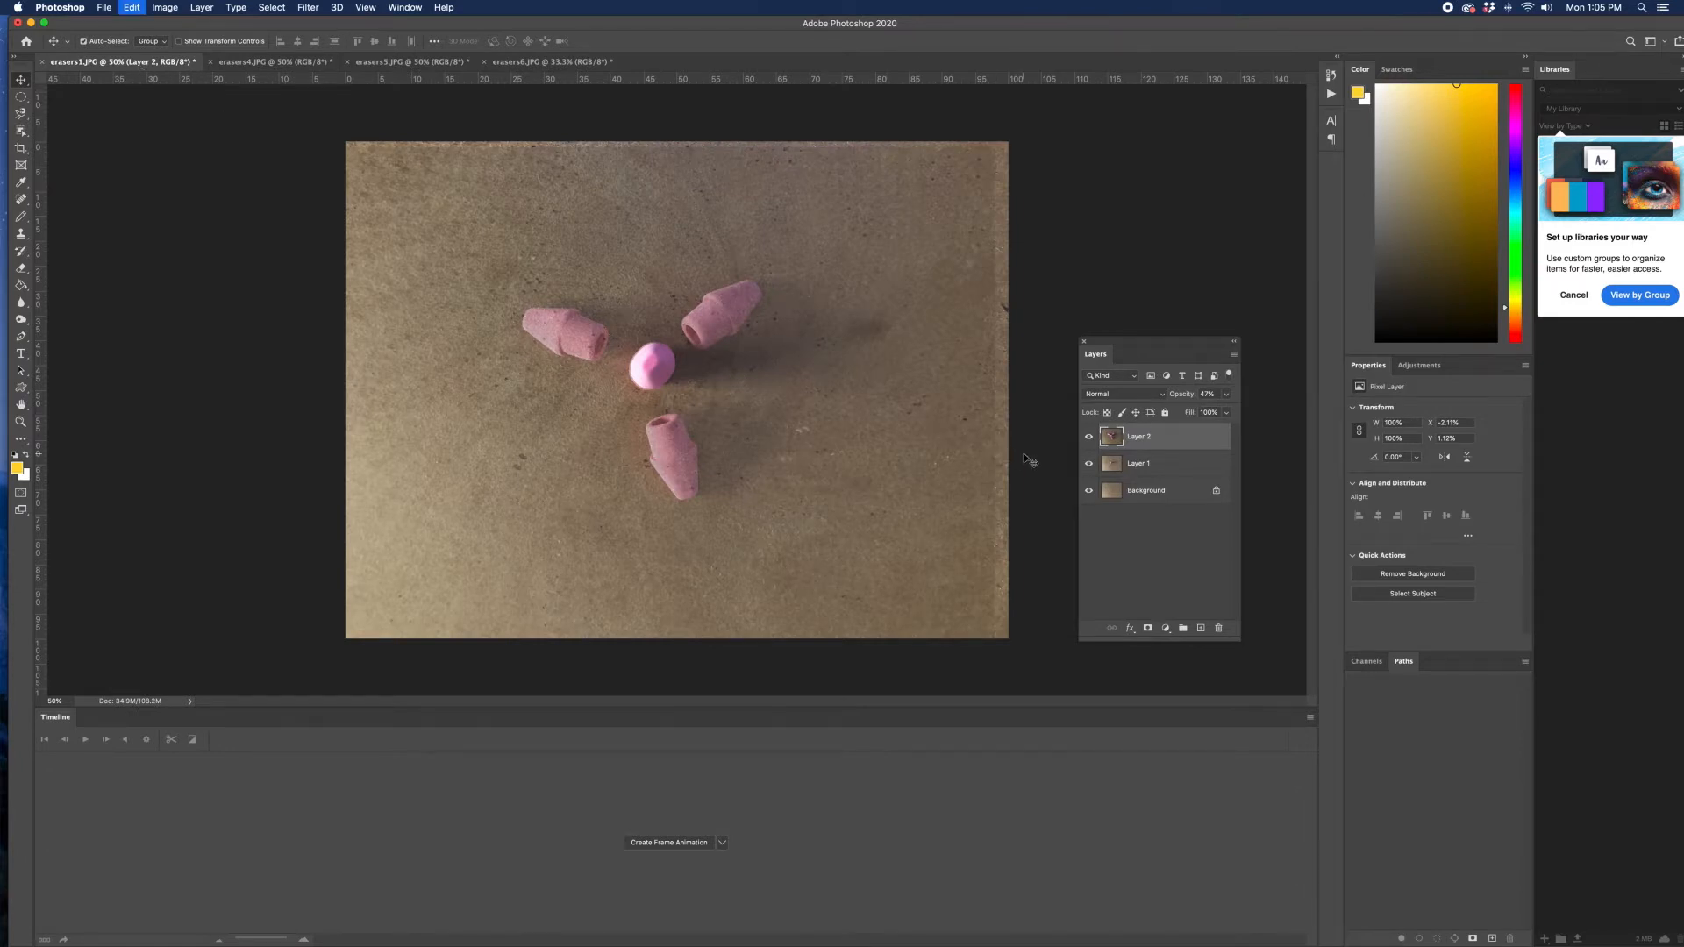
key(super+v)
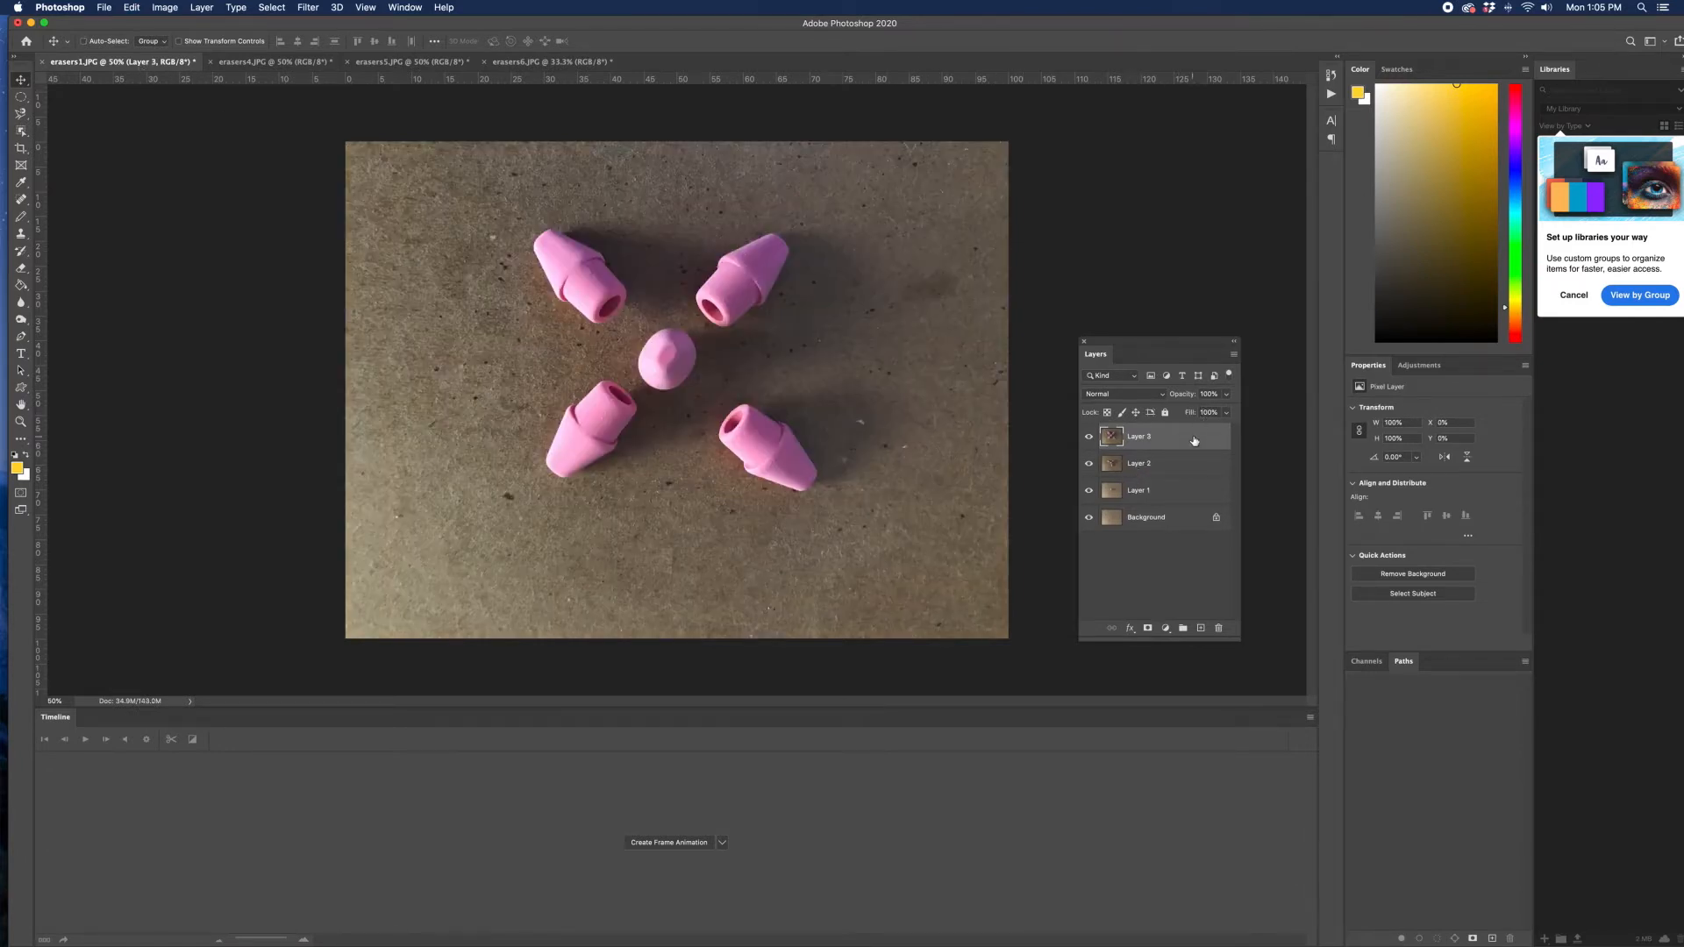
Set Layer 3's fill to 50% and move it about 2.1% left and 1.1% down, aligning its centre eraser with the layers below.
click(1226, 413)
drag(1205, 432, 1199, 430)
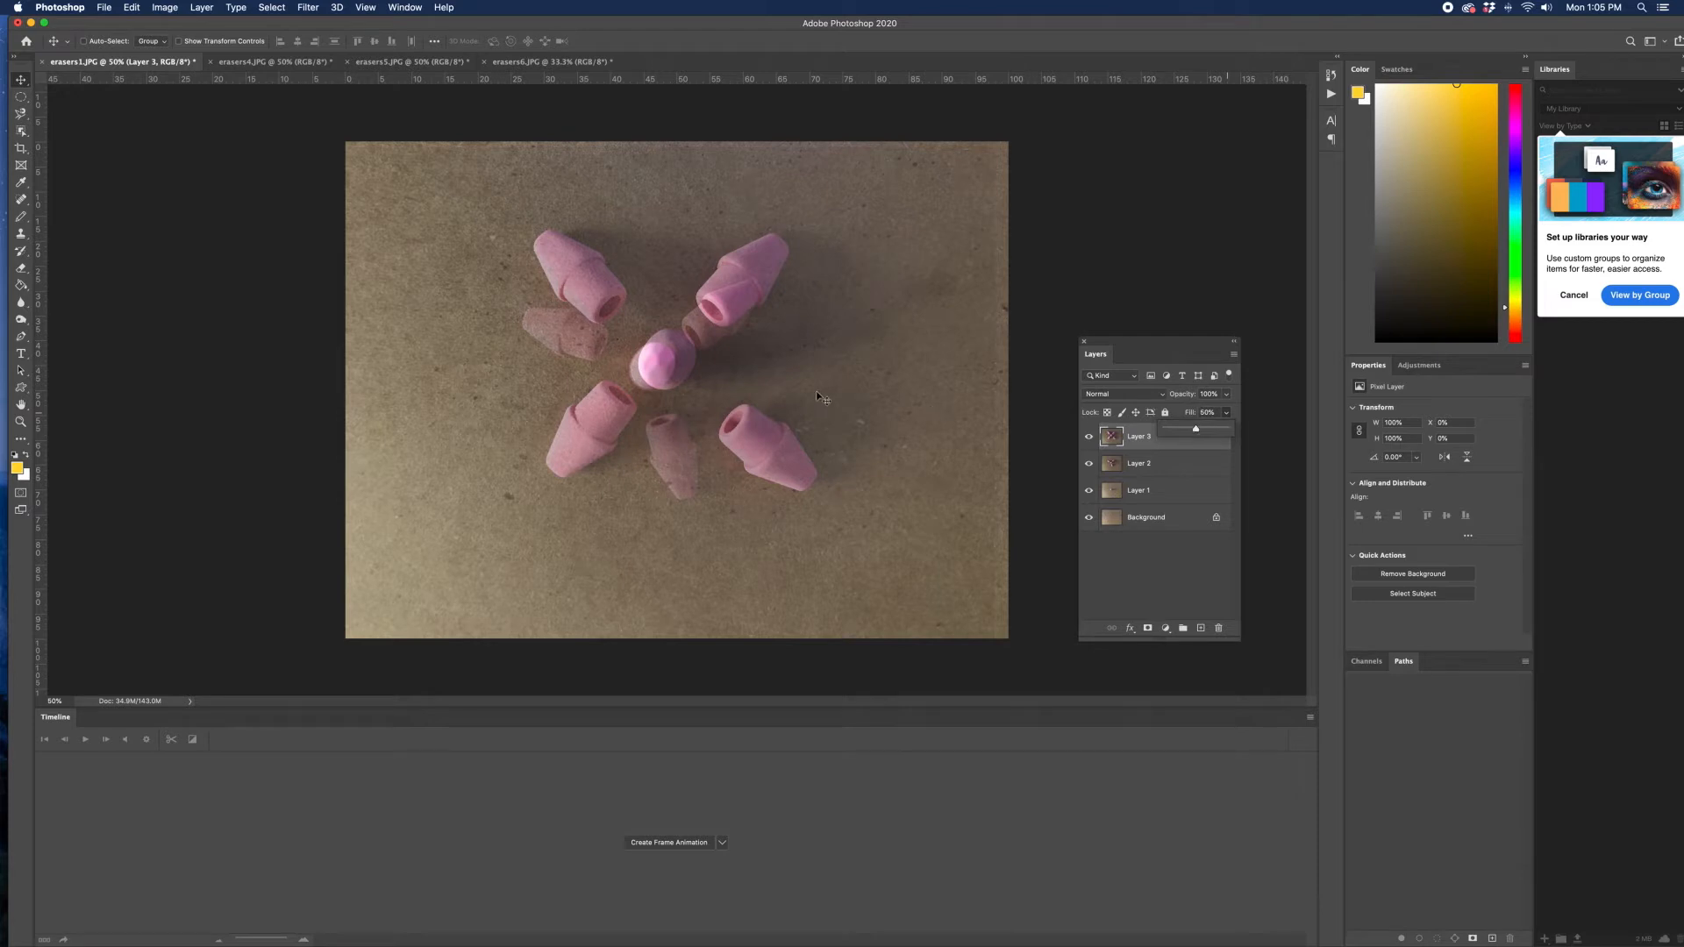
drag(792, 387, 781, 397)
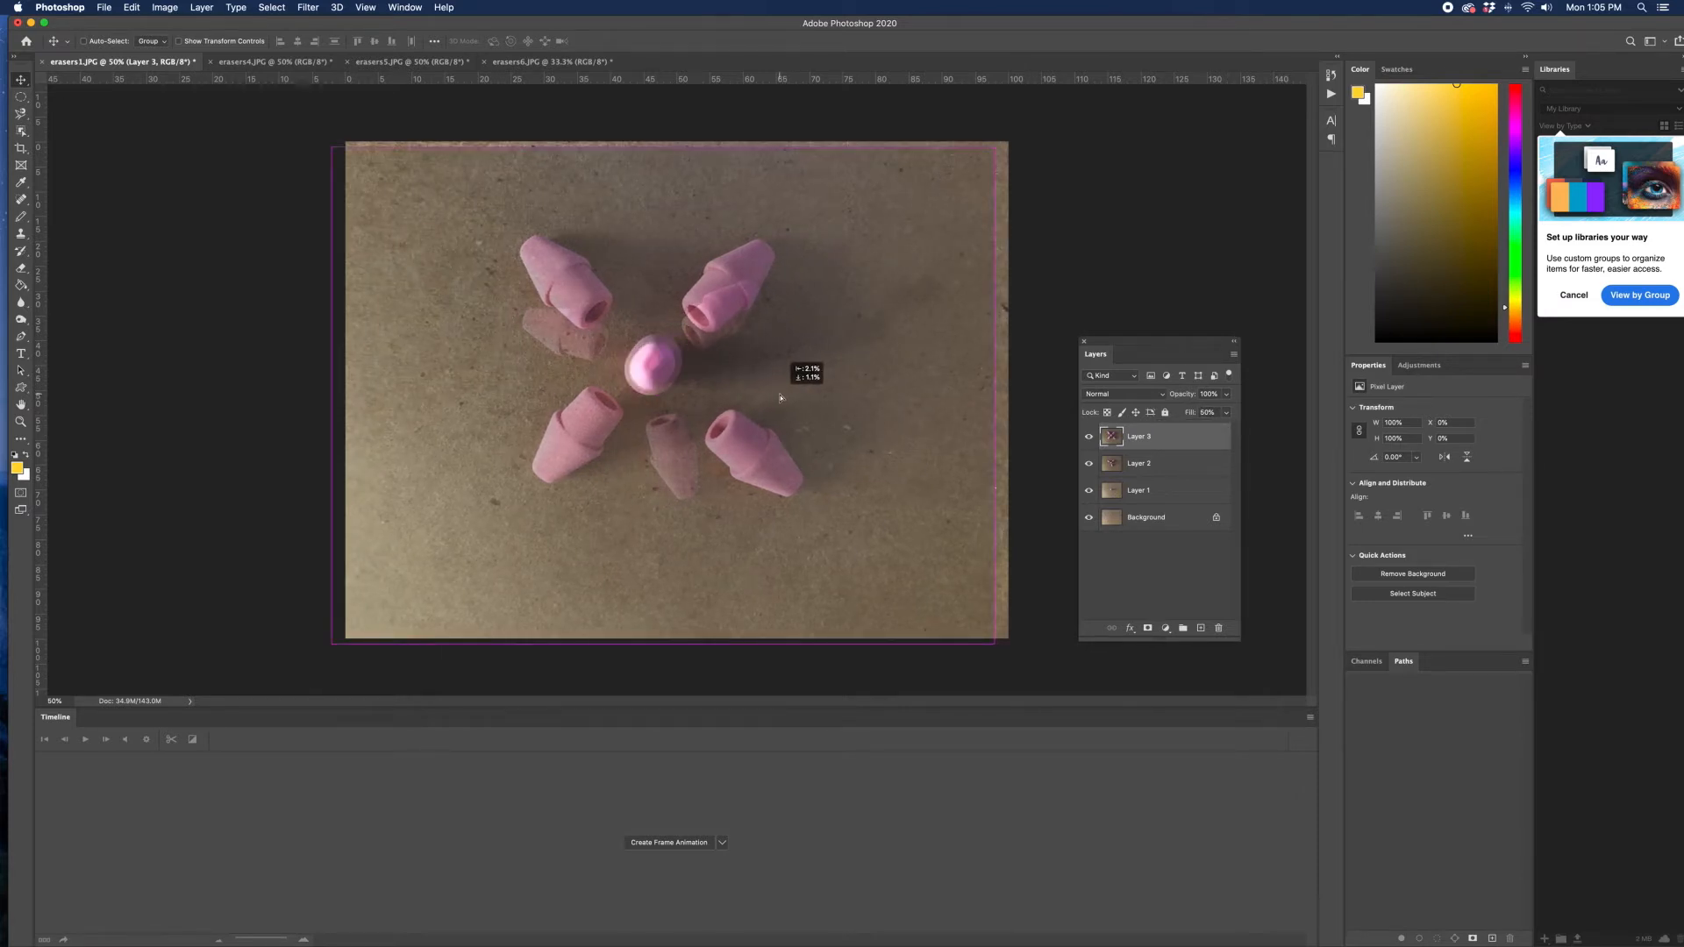
drag(781, 397, 780, 399)
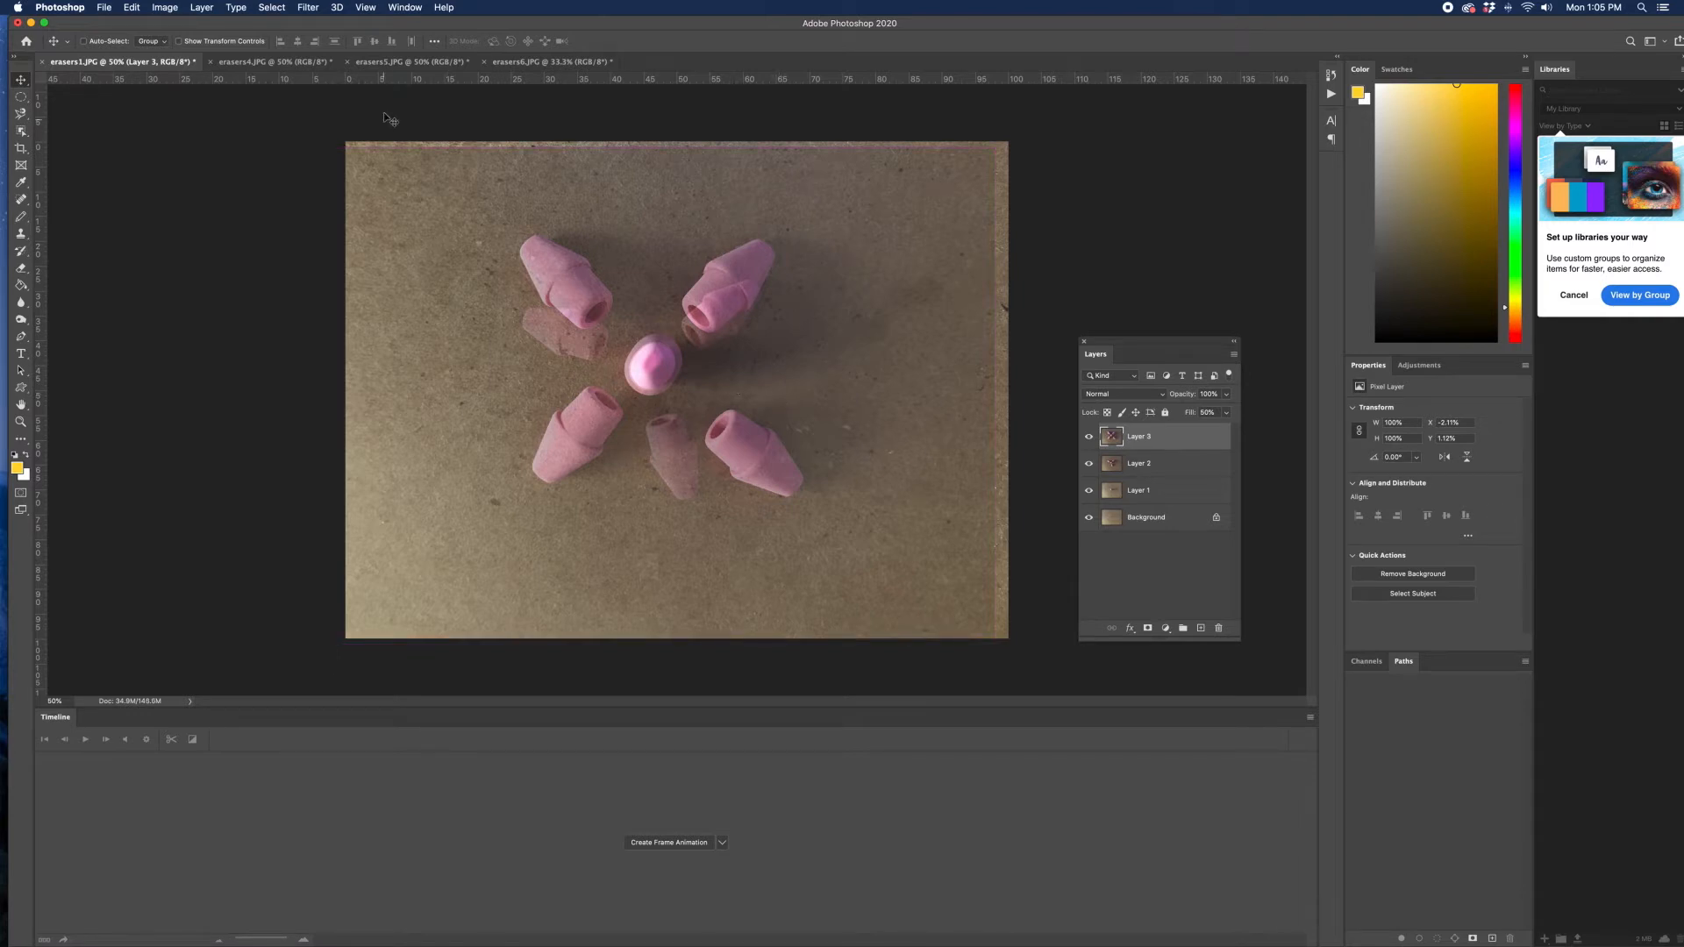
Close the erasers4.JPG document and switch to erasers5.JPG.
click(255, 63)
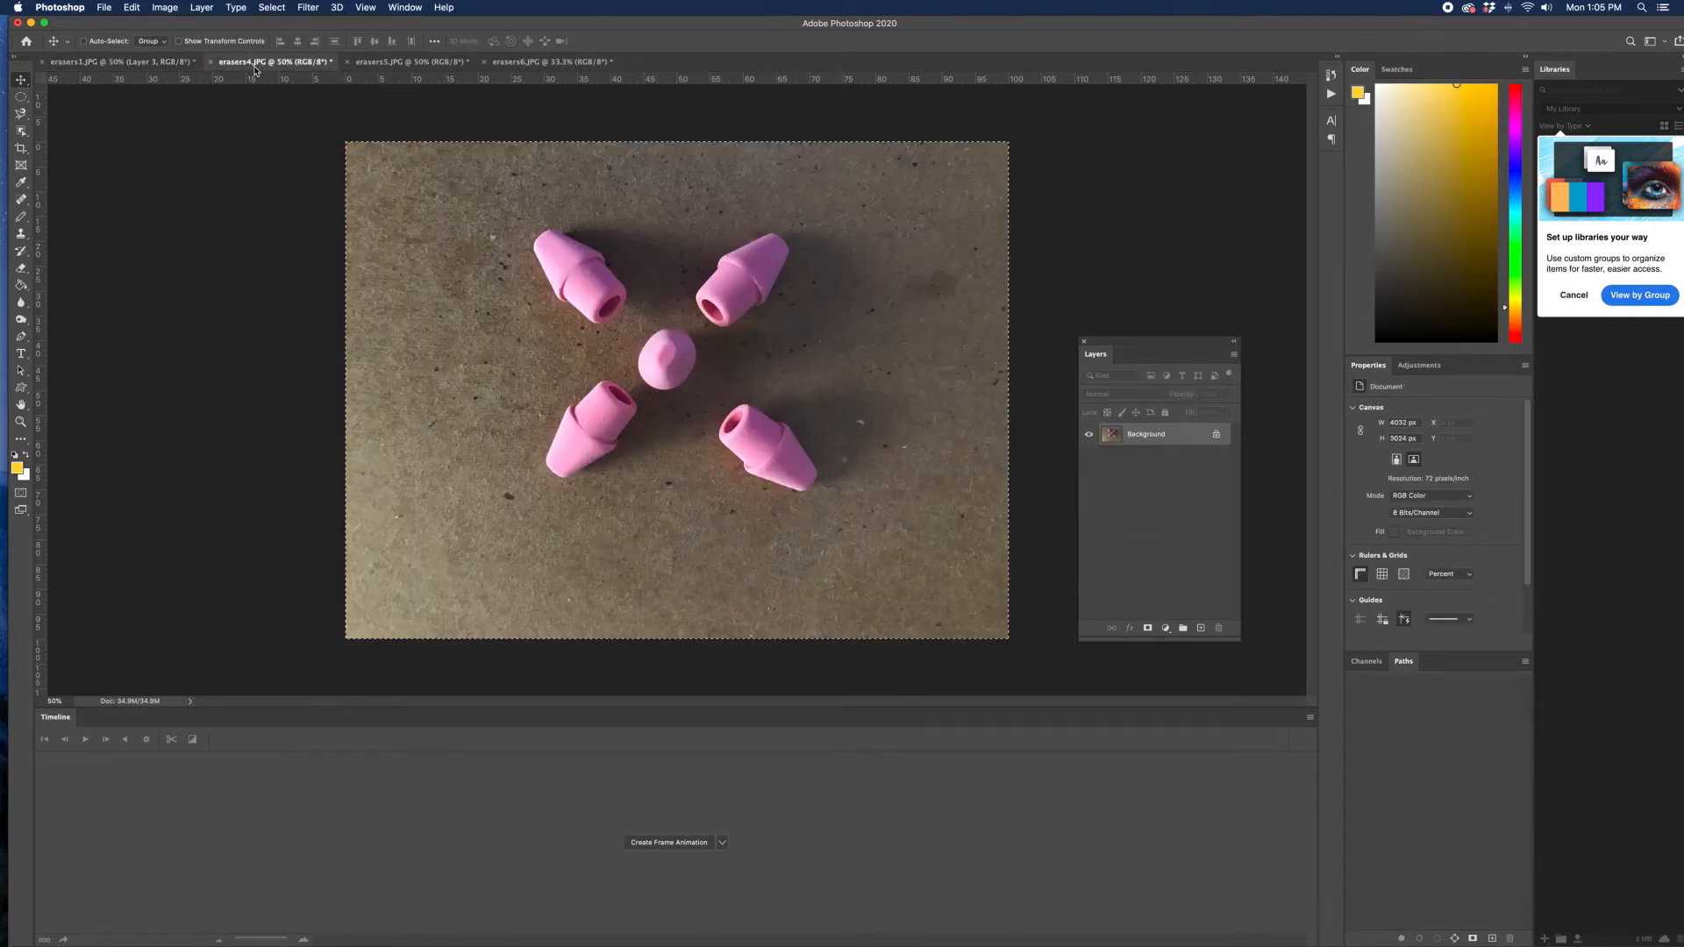
click(211, 63)
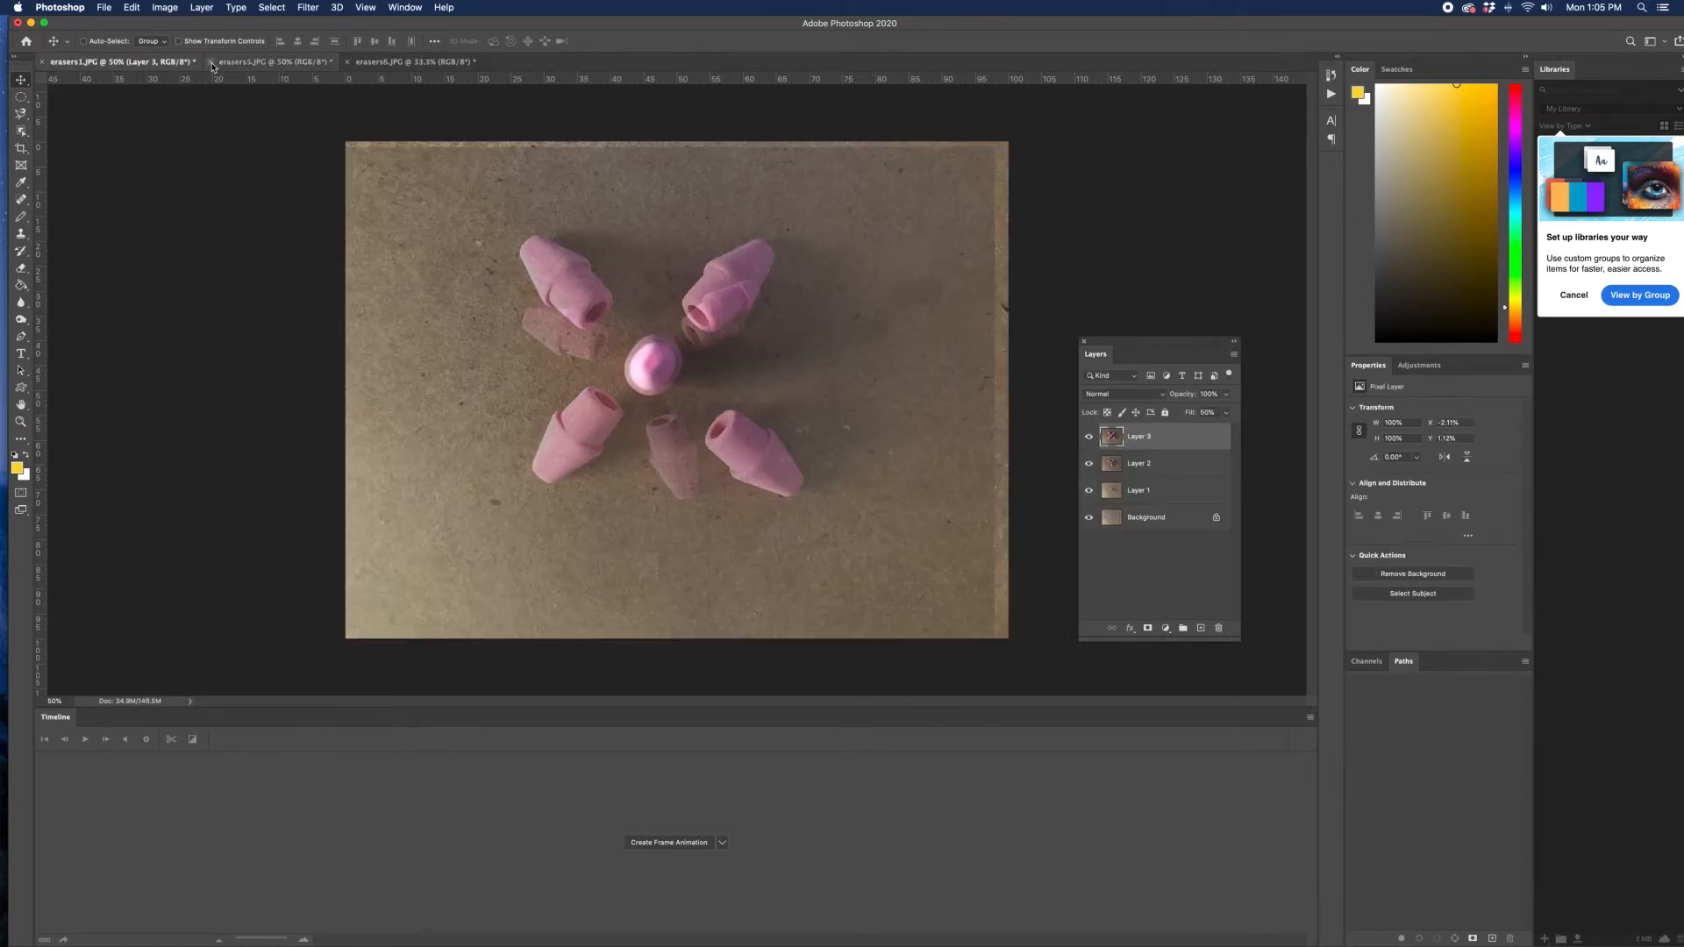
click(249, 63)
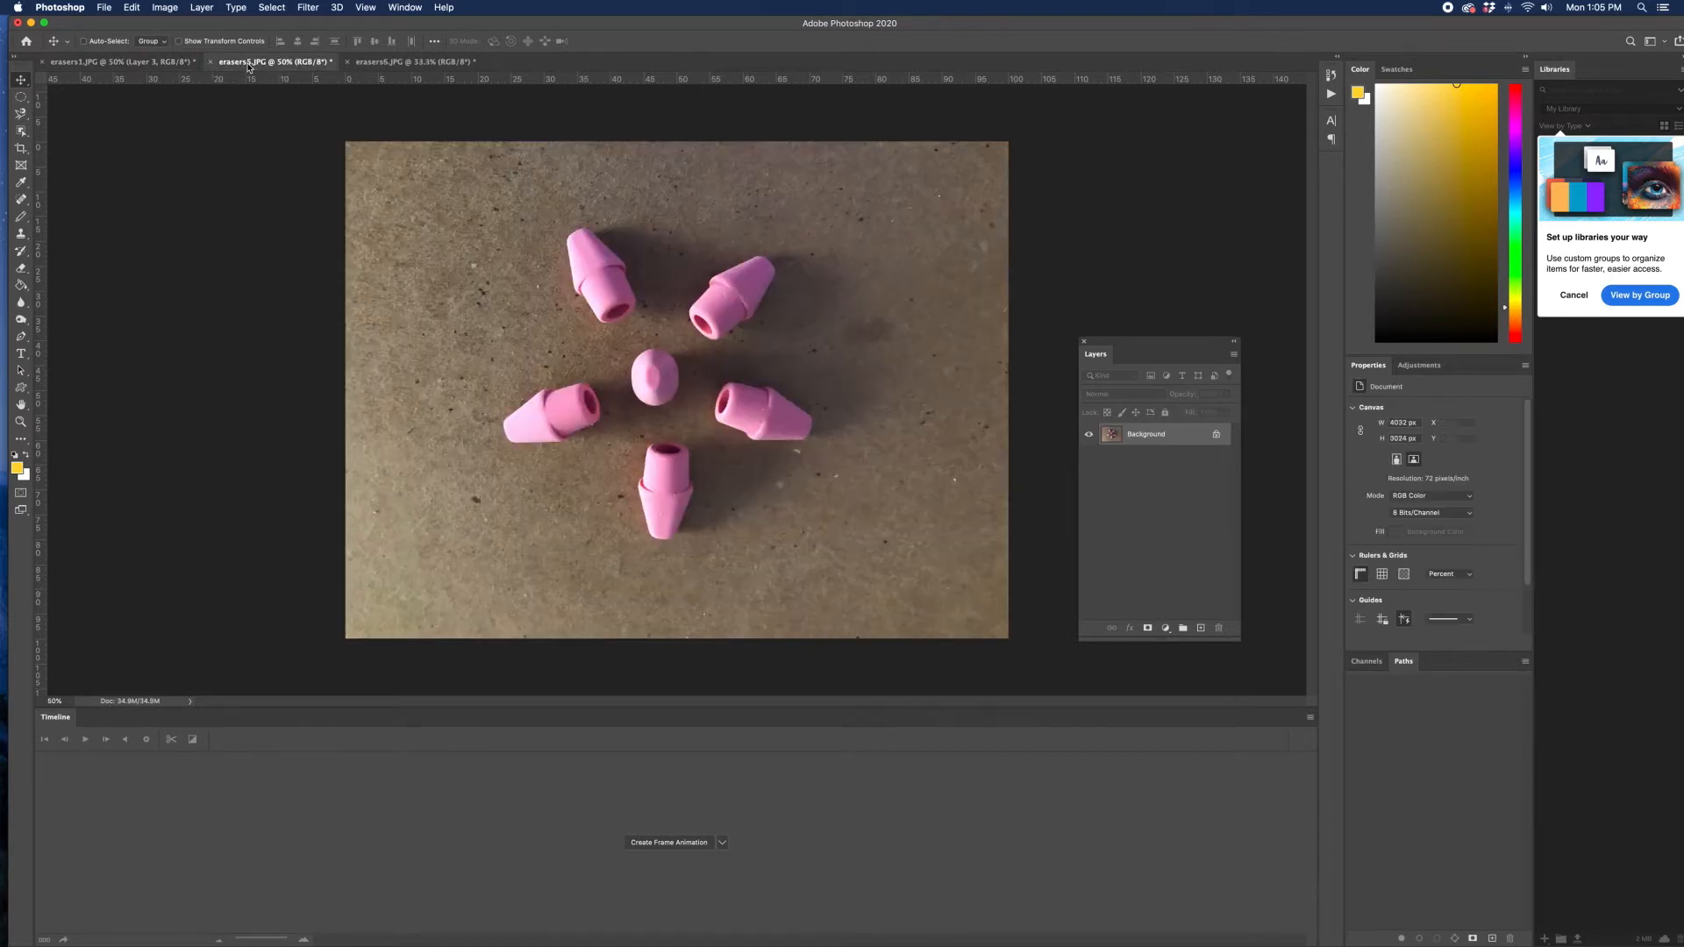
Copy the whole erasers5.JPG image and paste it into erasers1.JPG as a new layer.
drag(1196, 444, 1195, 441)
key(super+c)
click(105, 66)
key(super+v)
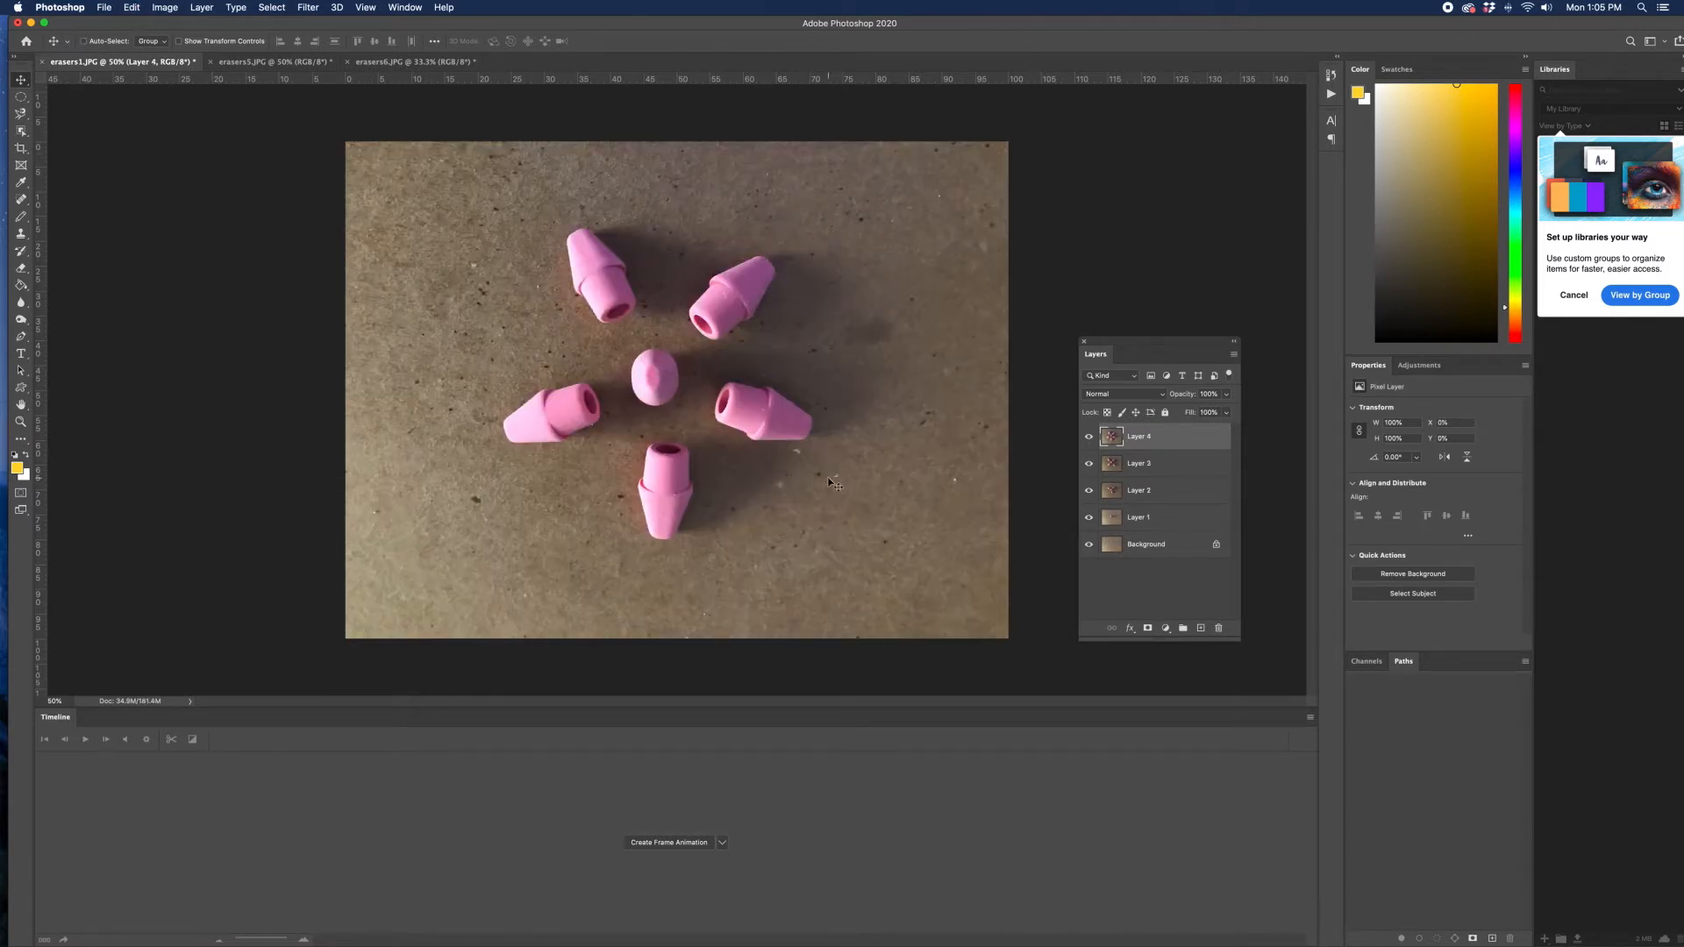
Set Layer 4's fill to 50% and move it about 0.5% left and 2.3% up, aligning its centre eraser with the layers below.
click(1226, 413)
drag(1226, 429, 1175, 434)
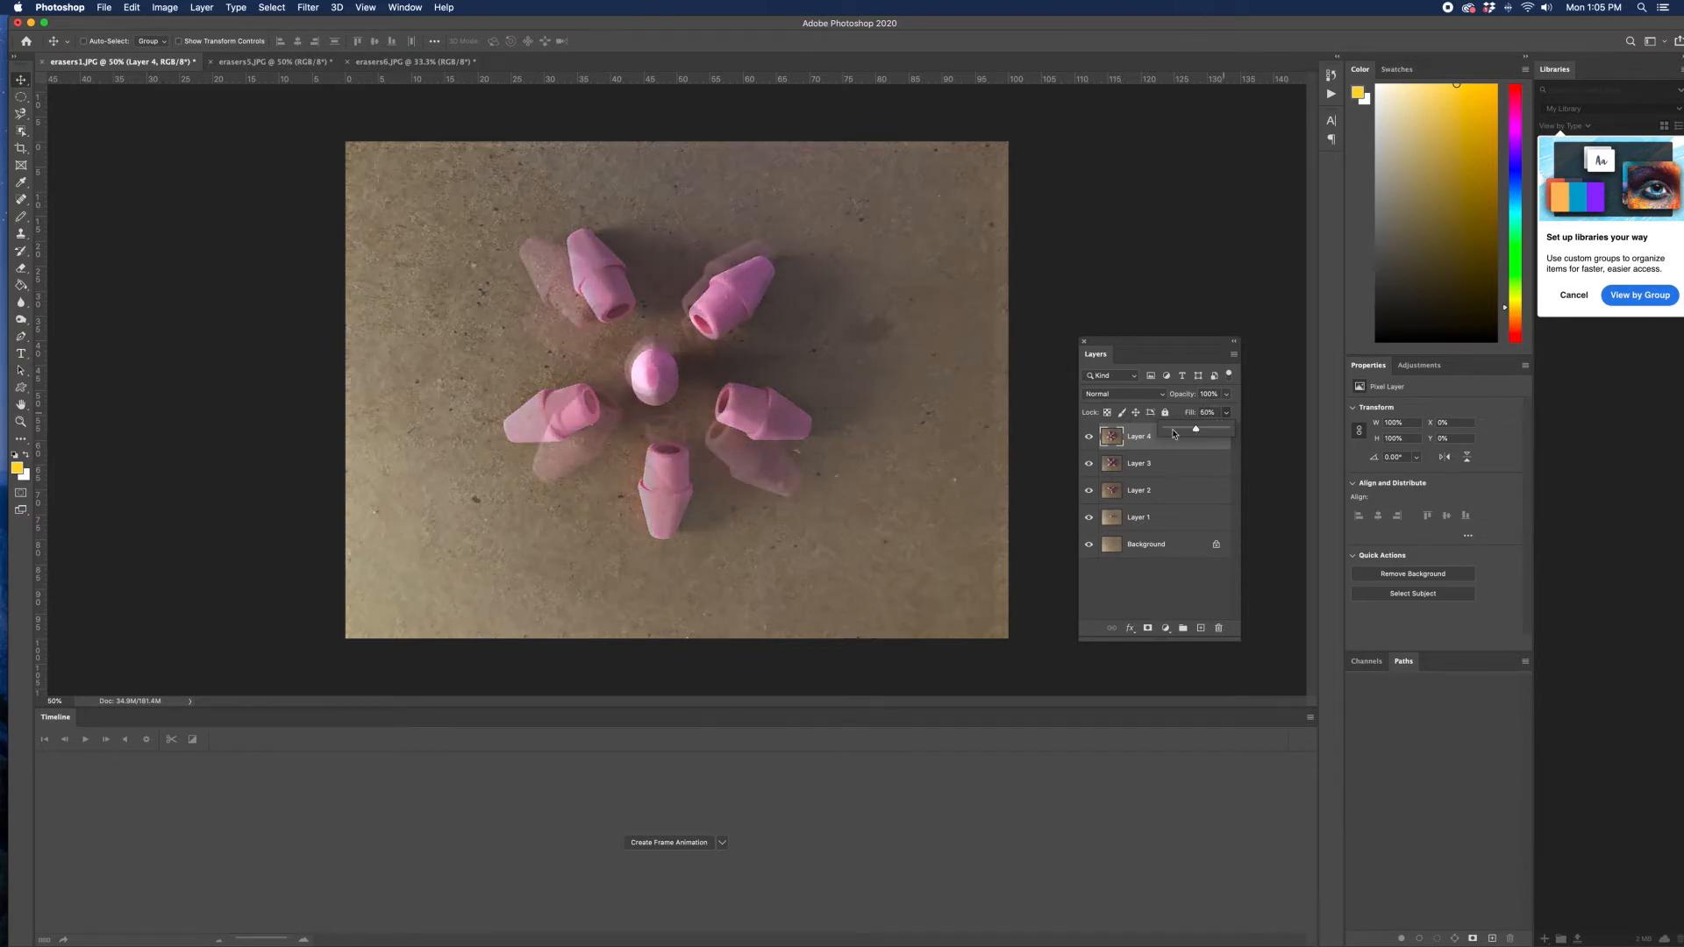
drag(797, 427, 792, 418)
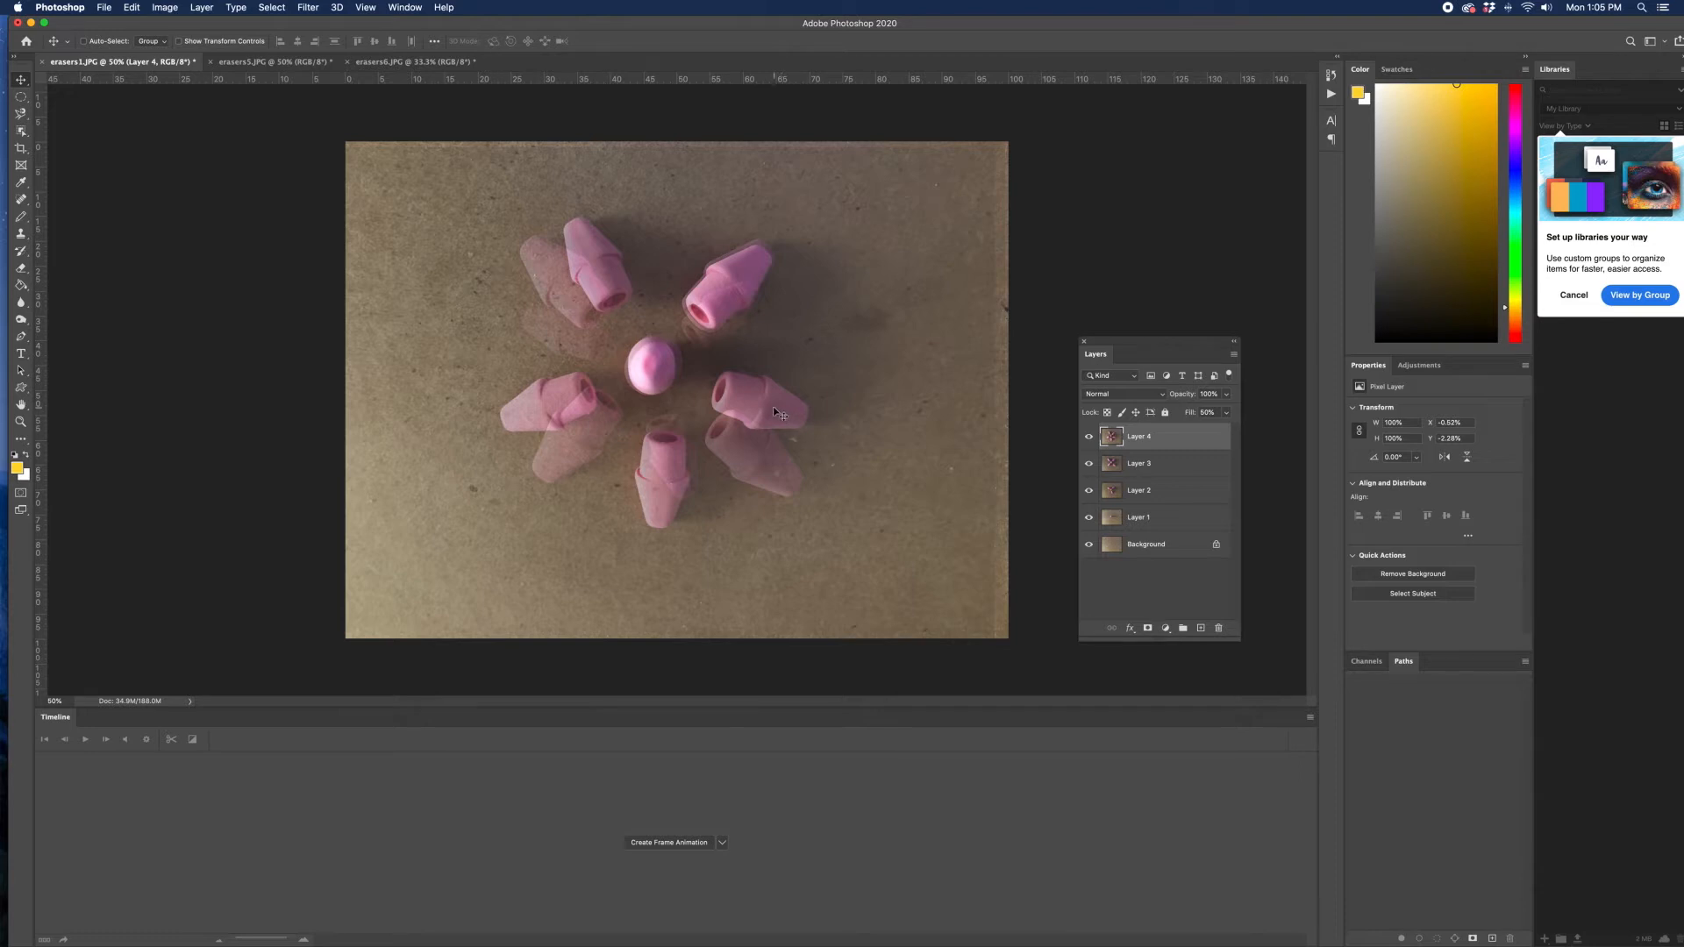
Close erasers5.JPG and copy the whole erasers6.JPG image into erasers1.JPG as a new layer.
click(217, 63)
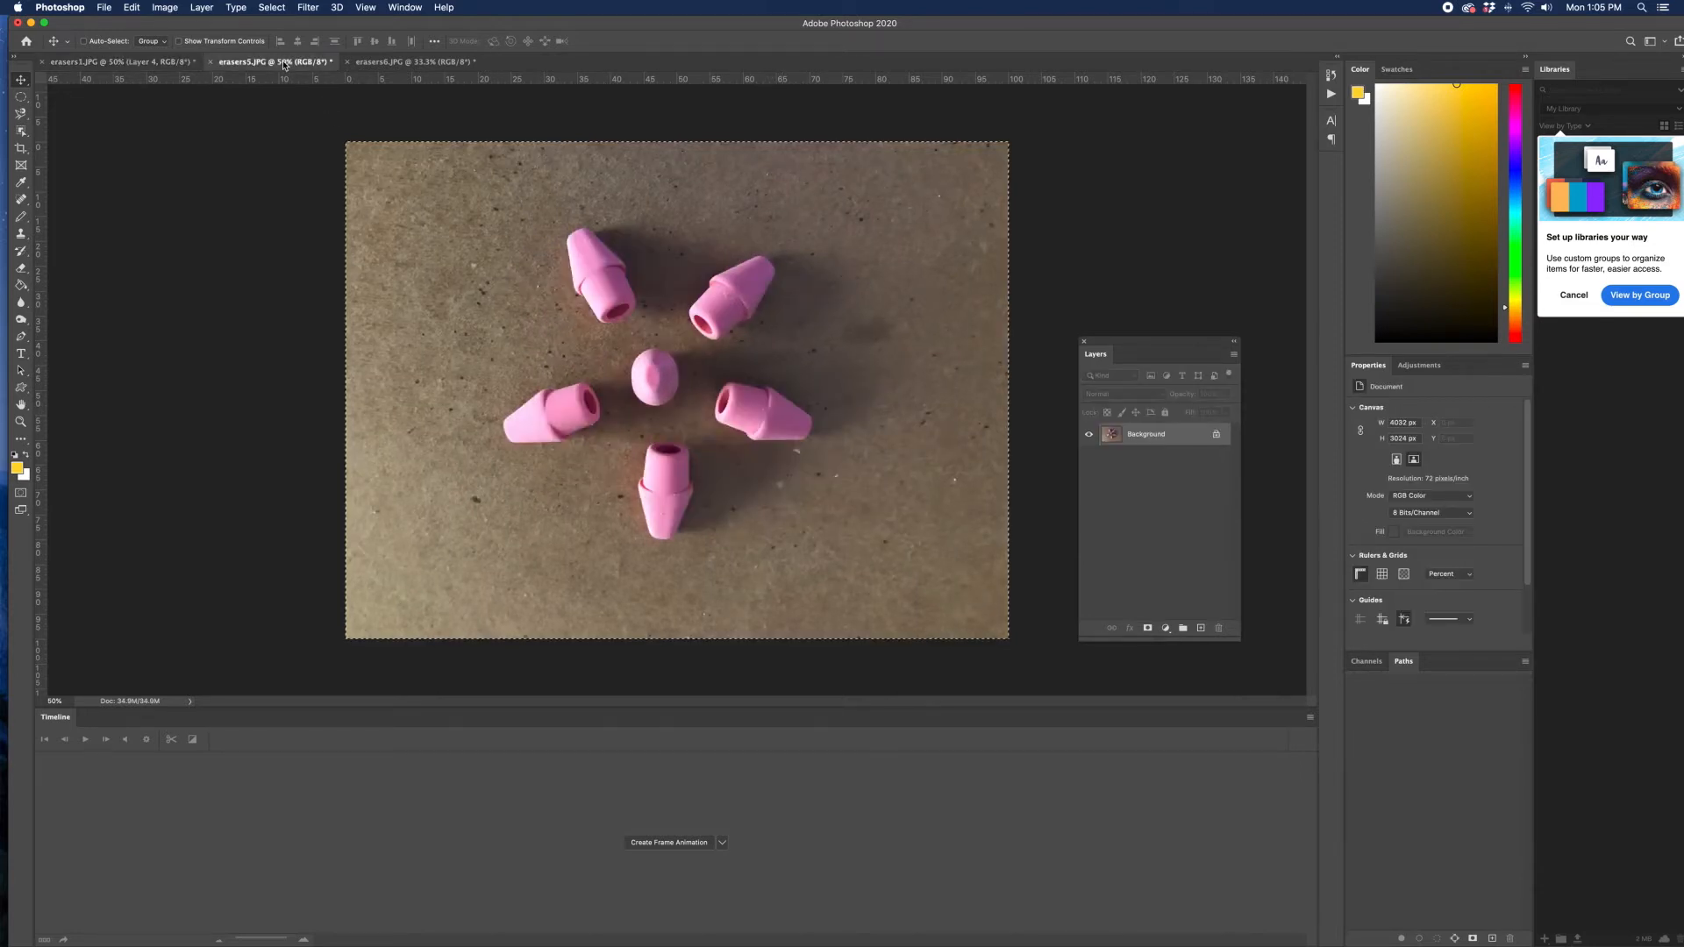
click(210, 62)
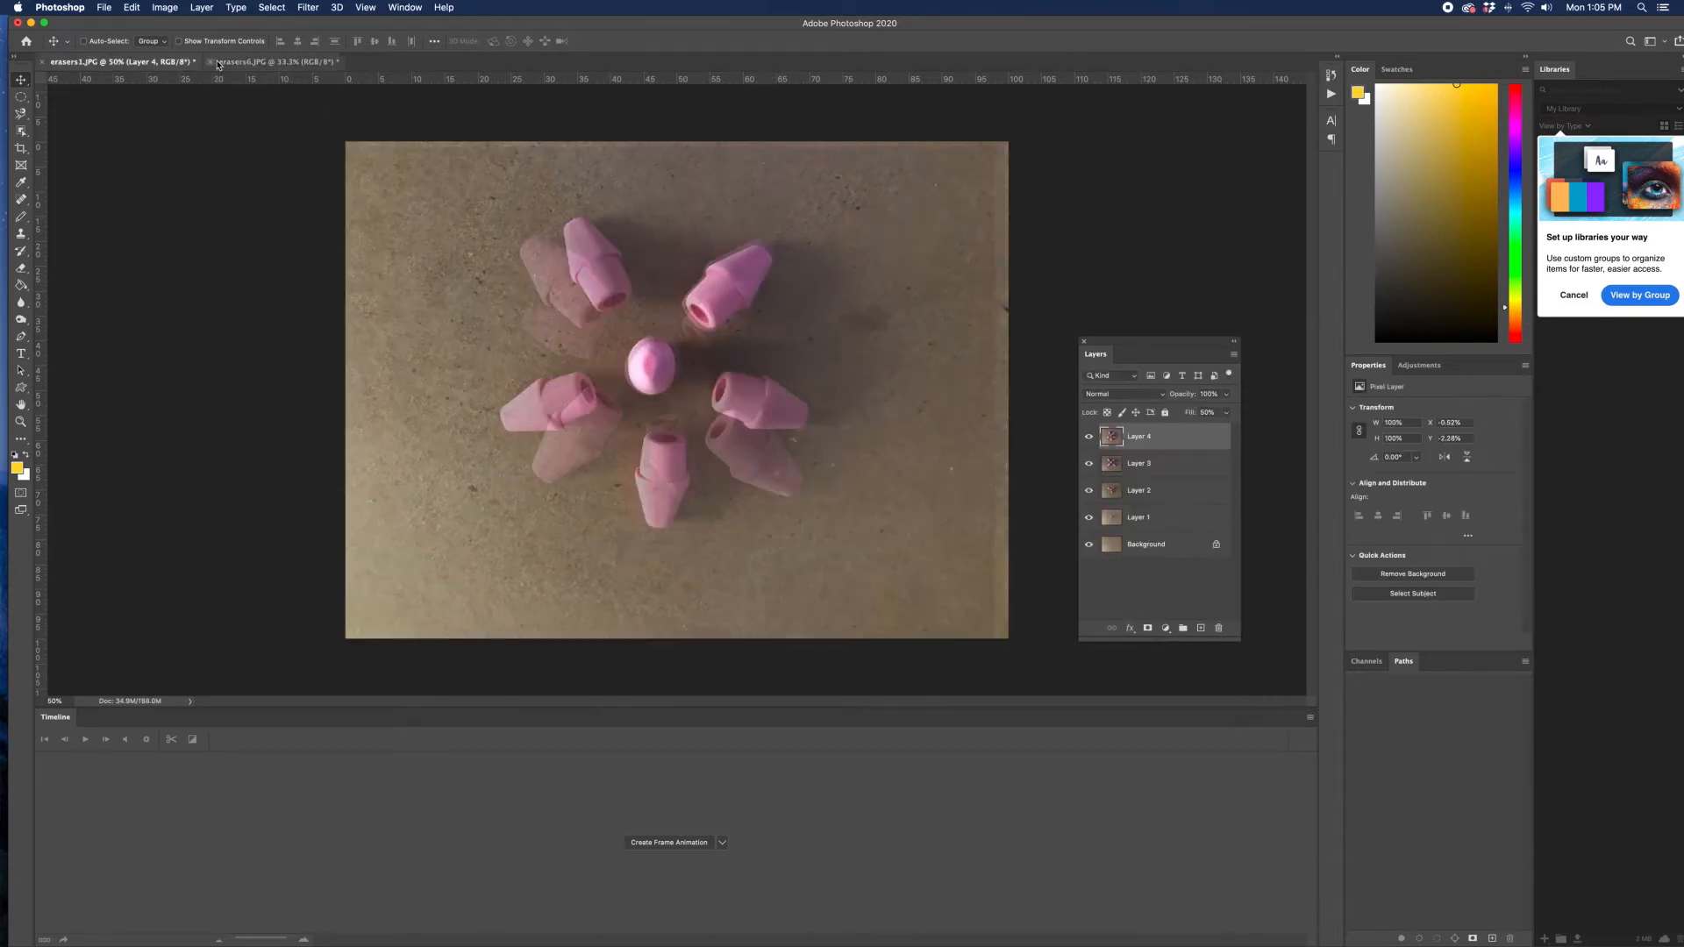
click(250, 63)
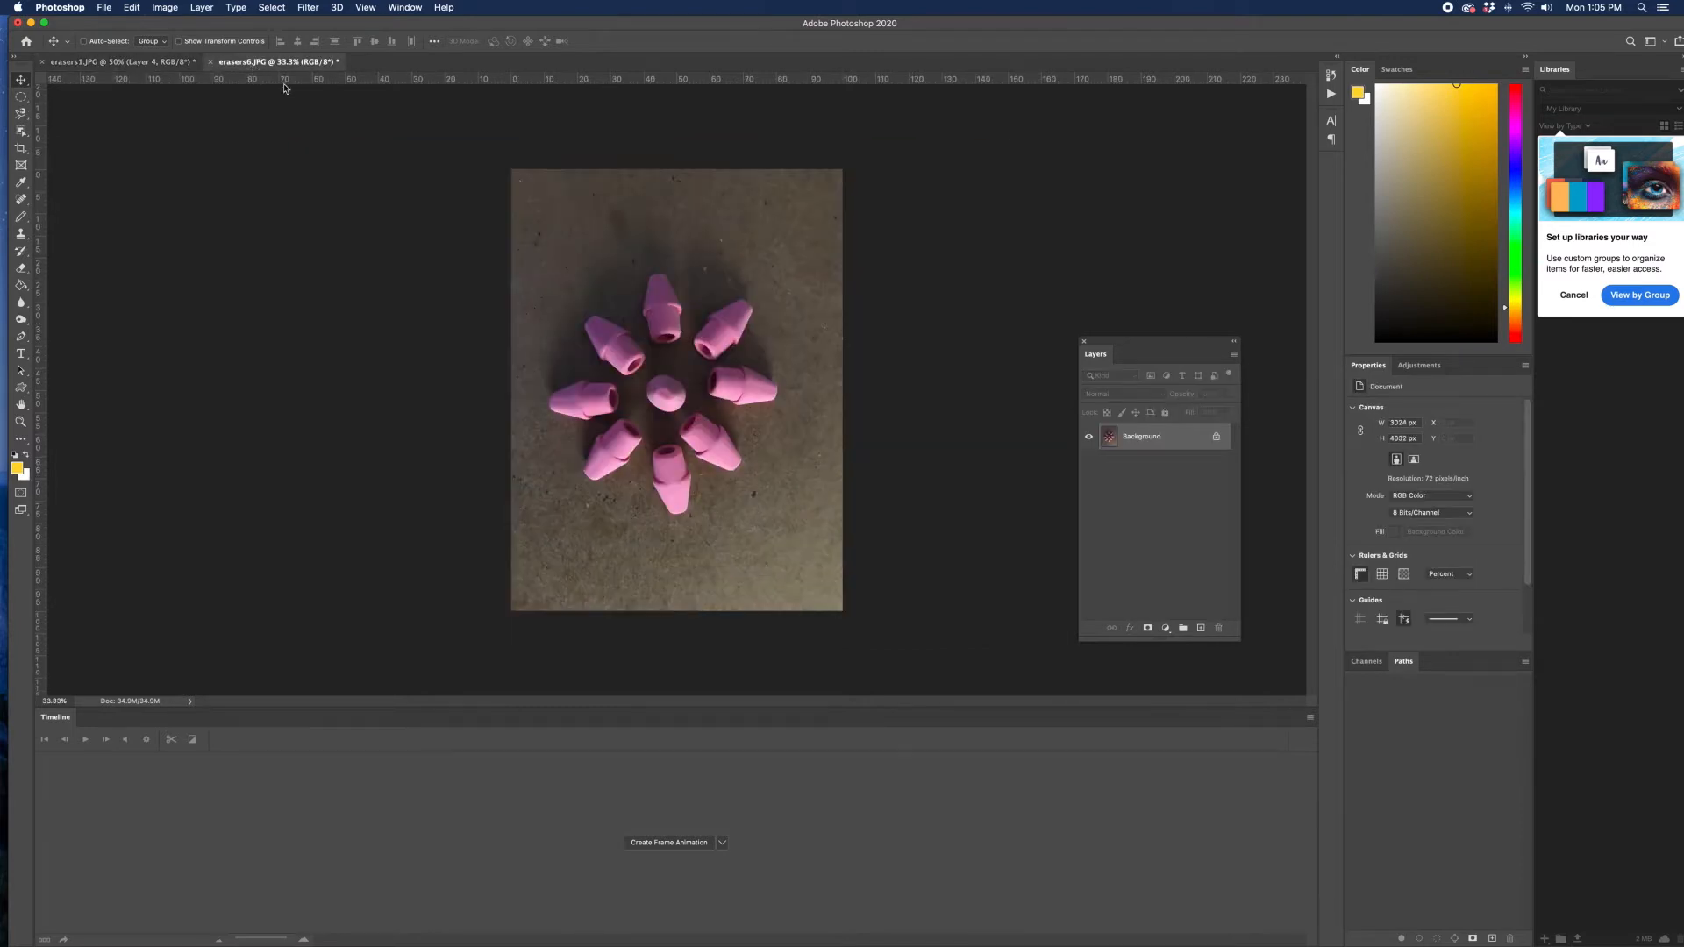
click(107, 62)
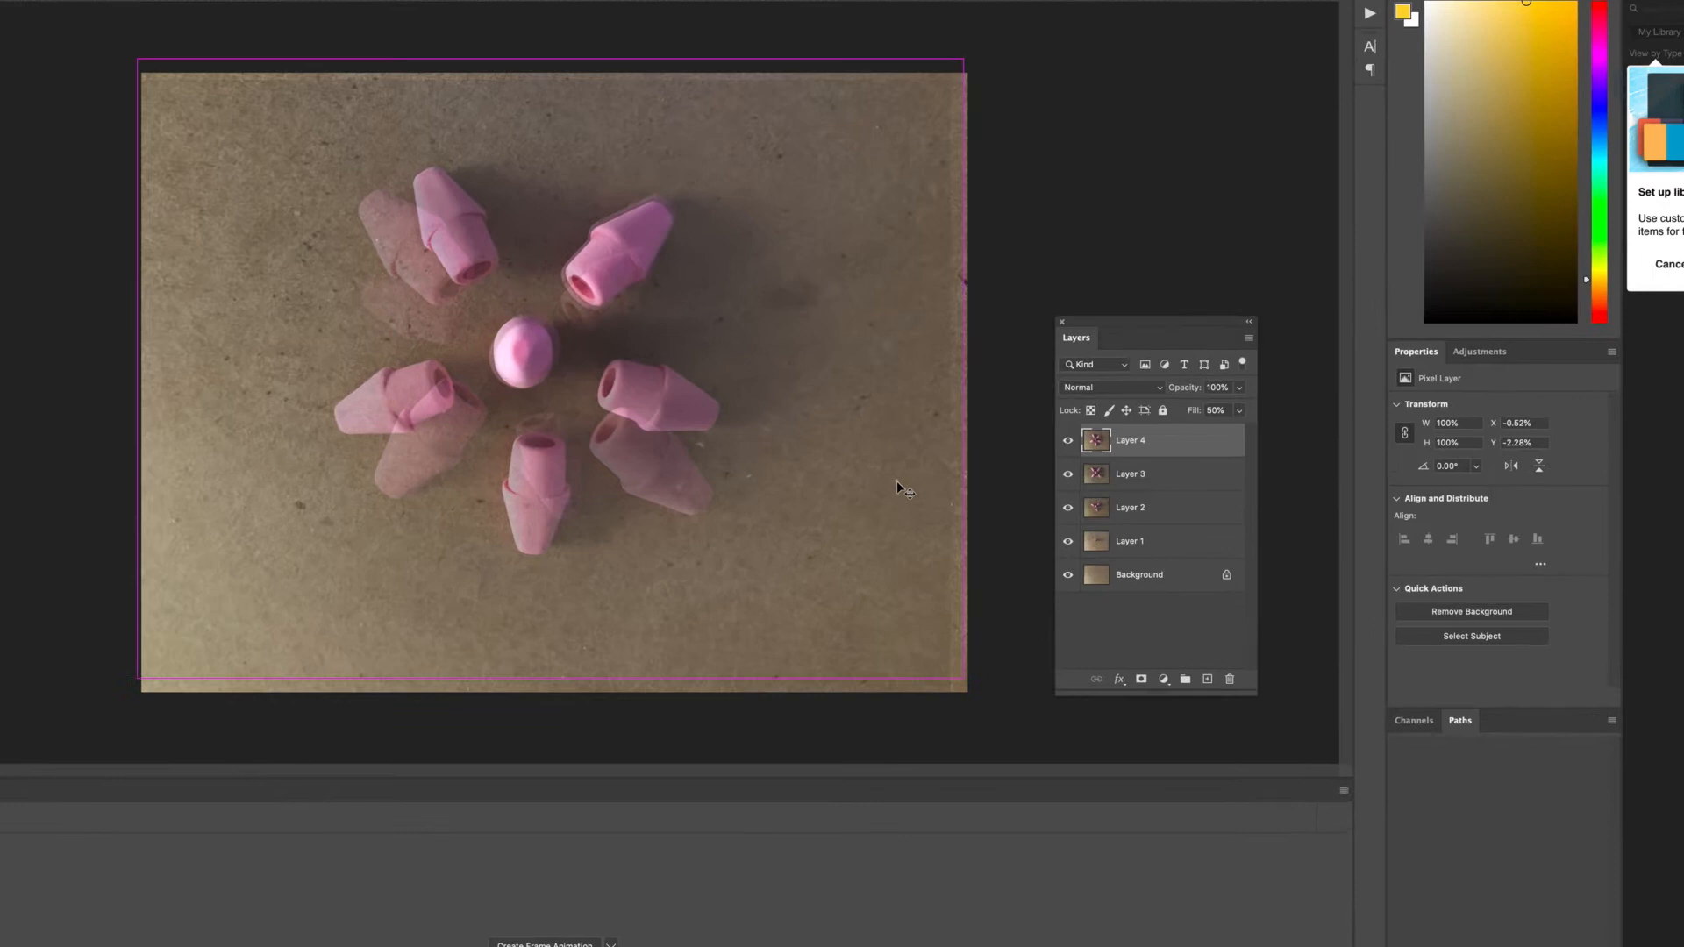
key(super+v)
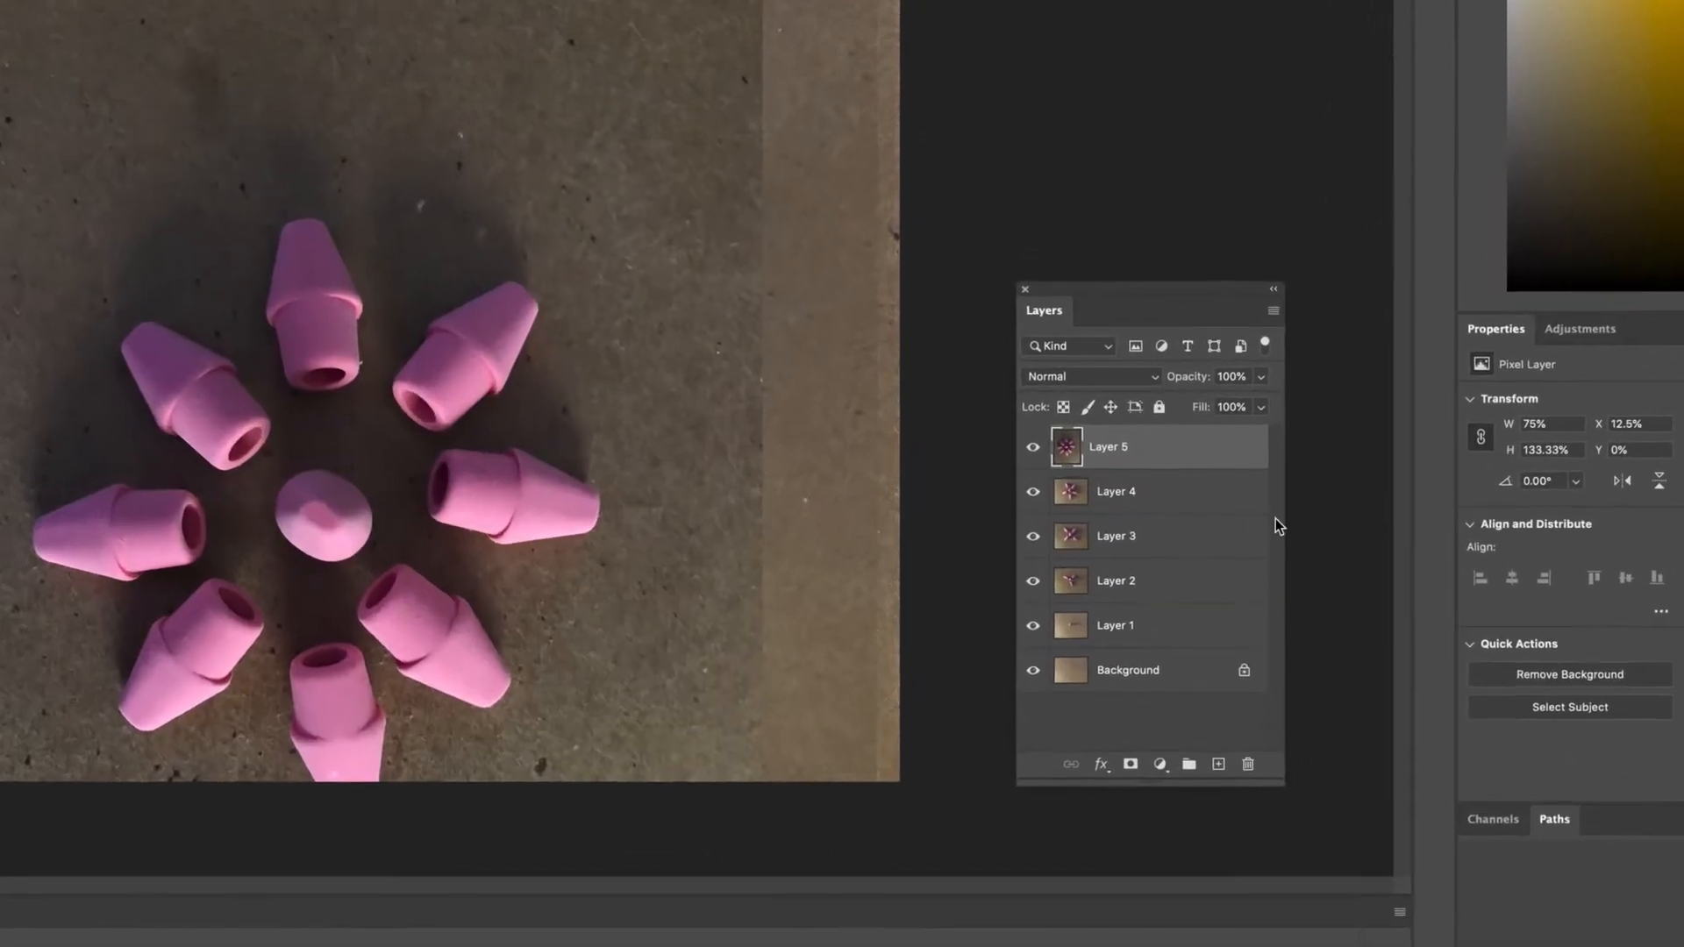
Set Layer 5's fill to 51% and move it about 2% left and 22% up, aligning its centre eraser with the layers below.
click(1261, 407)
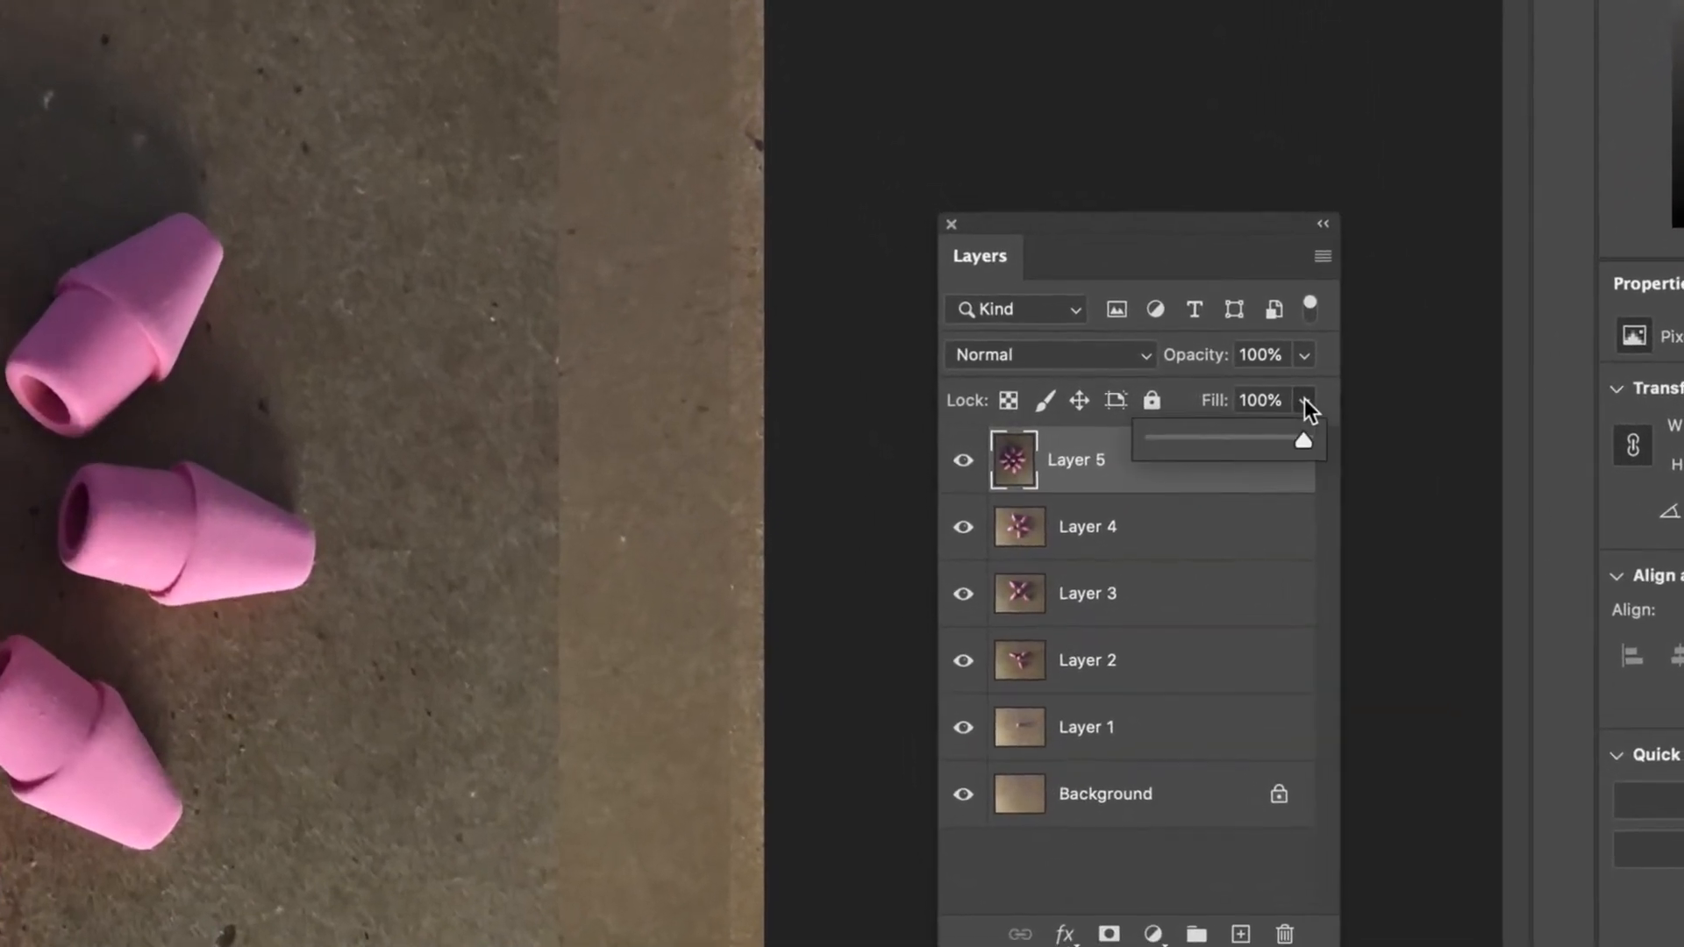
click(1240, 437)
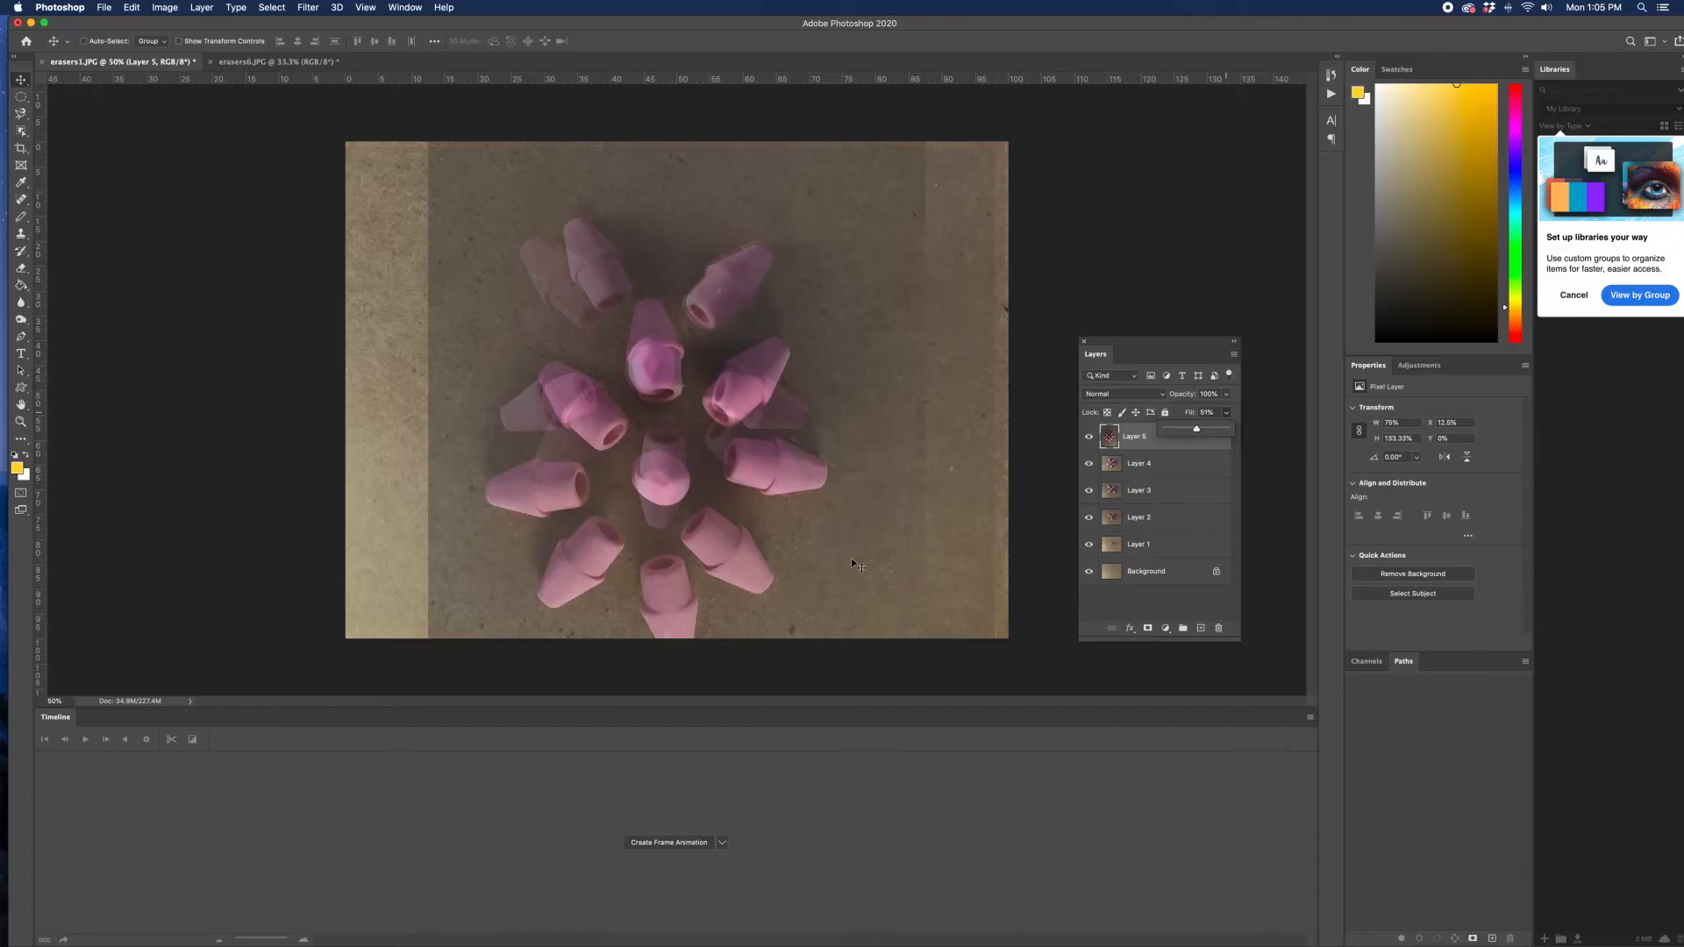
mouse_move(851, 558)
mouse_down()
mouse_move(824, 518)
mouse_move(831, 454)
mouse_up()
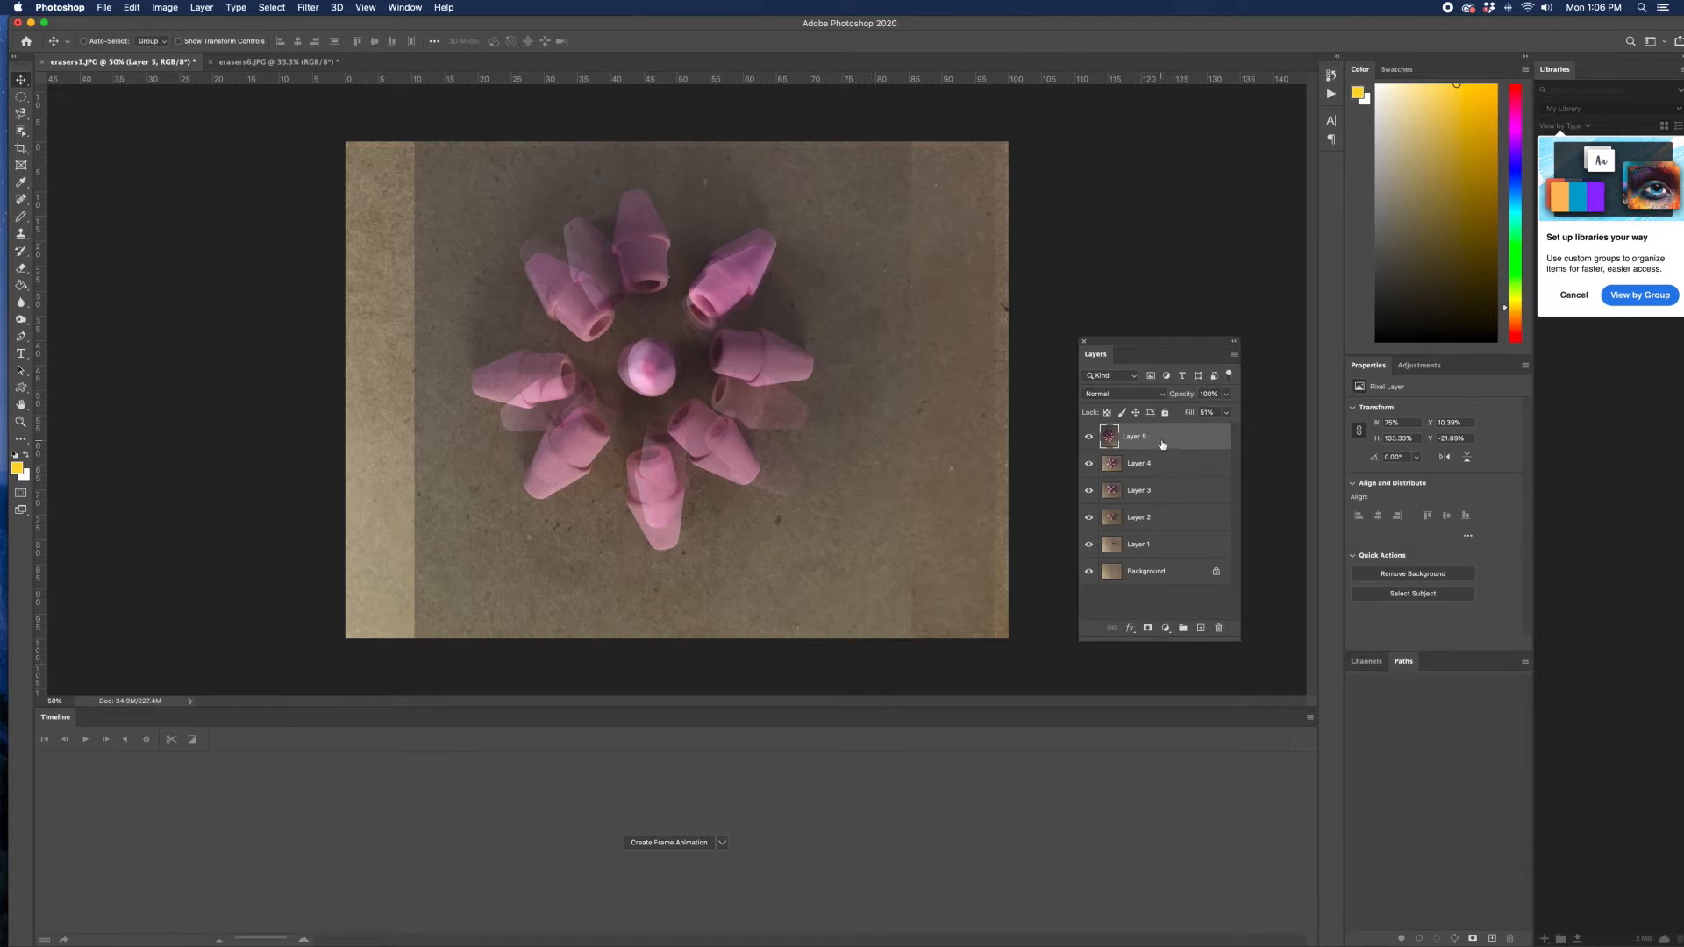
Hide Layers 4 and 5, then scale Layer 3 to 85.49% and position its centre eraser over the one below.
click(1168, 550)
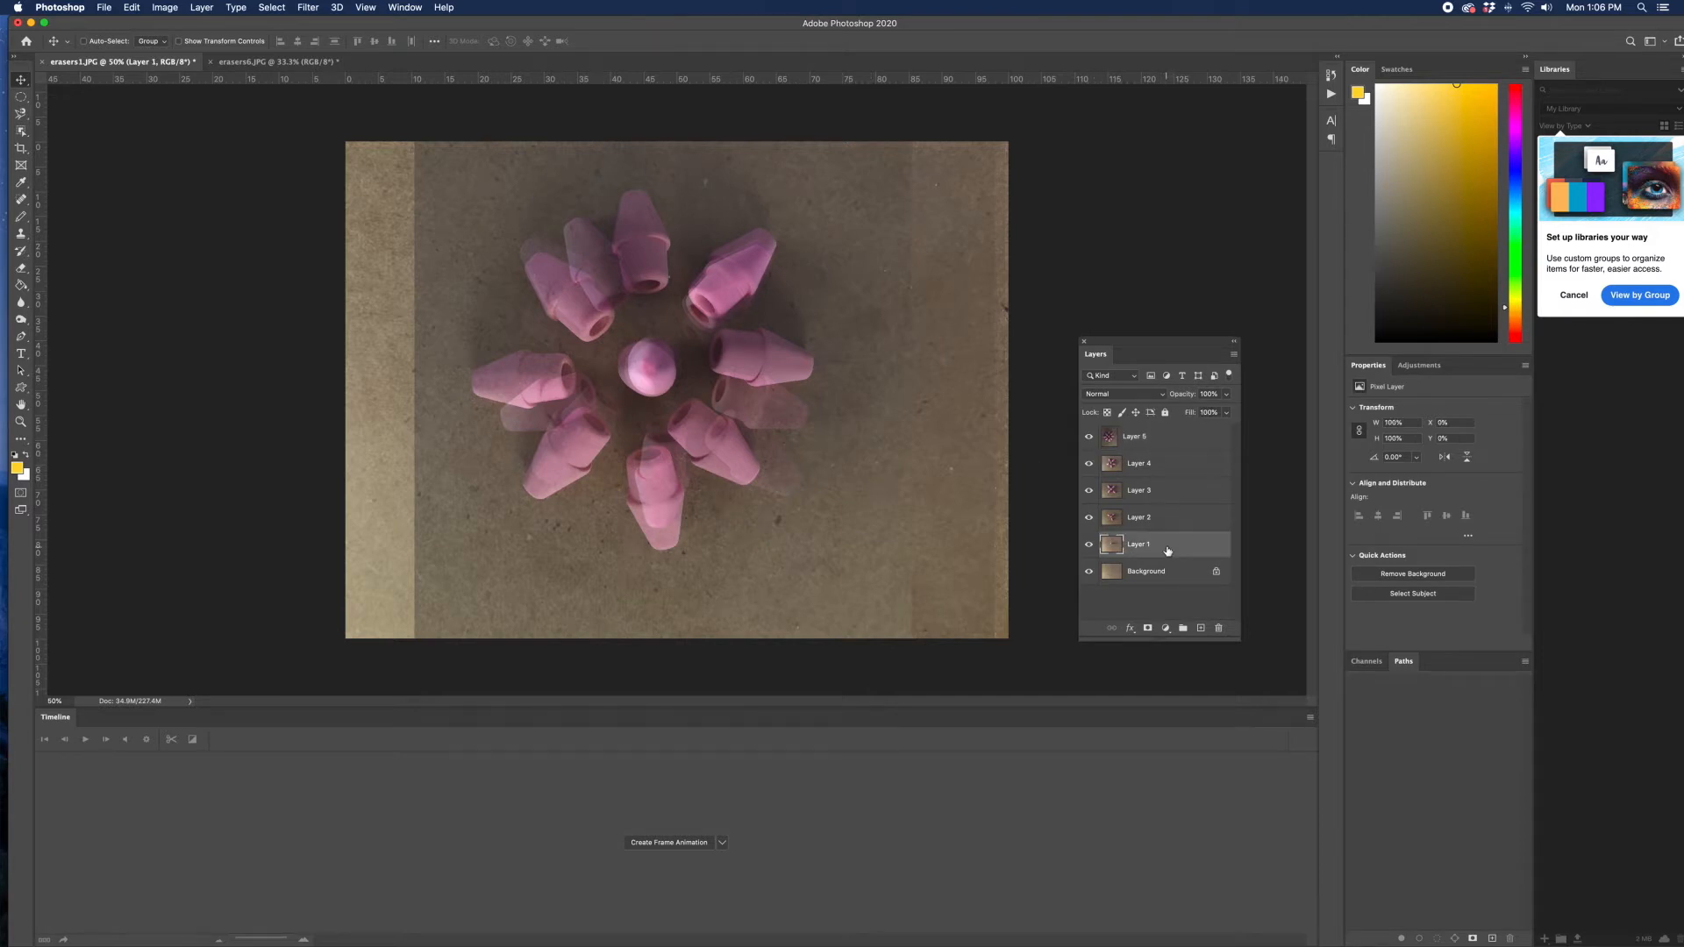
click(1089, 437)
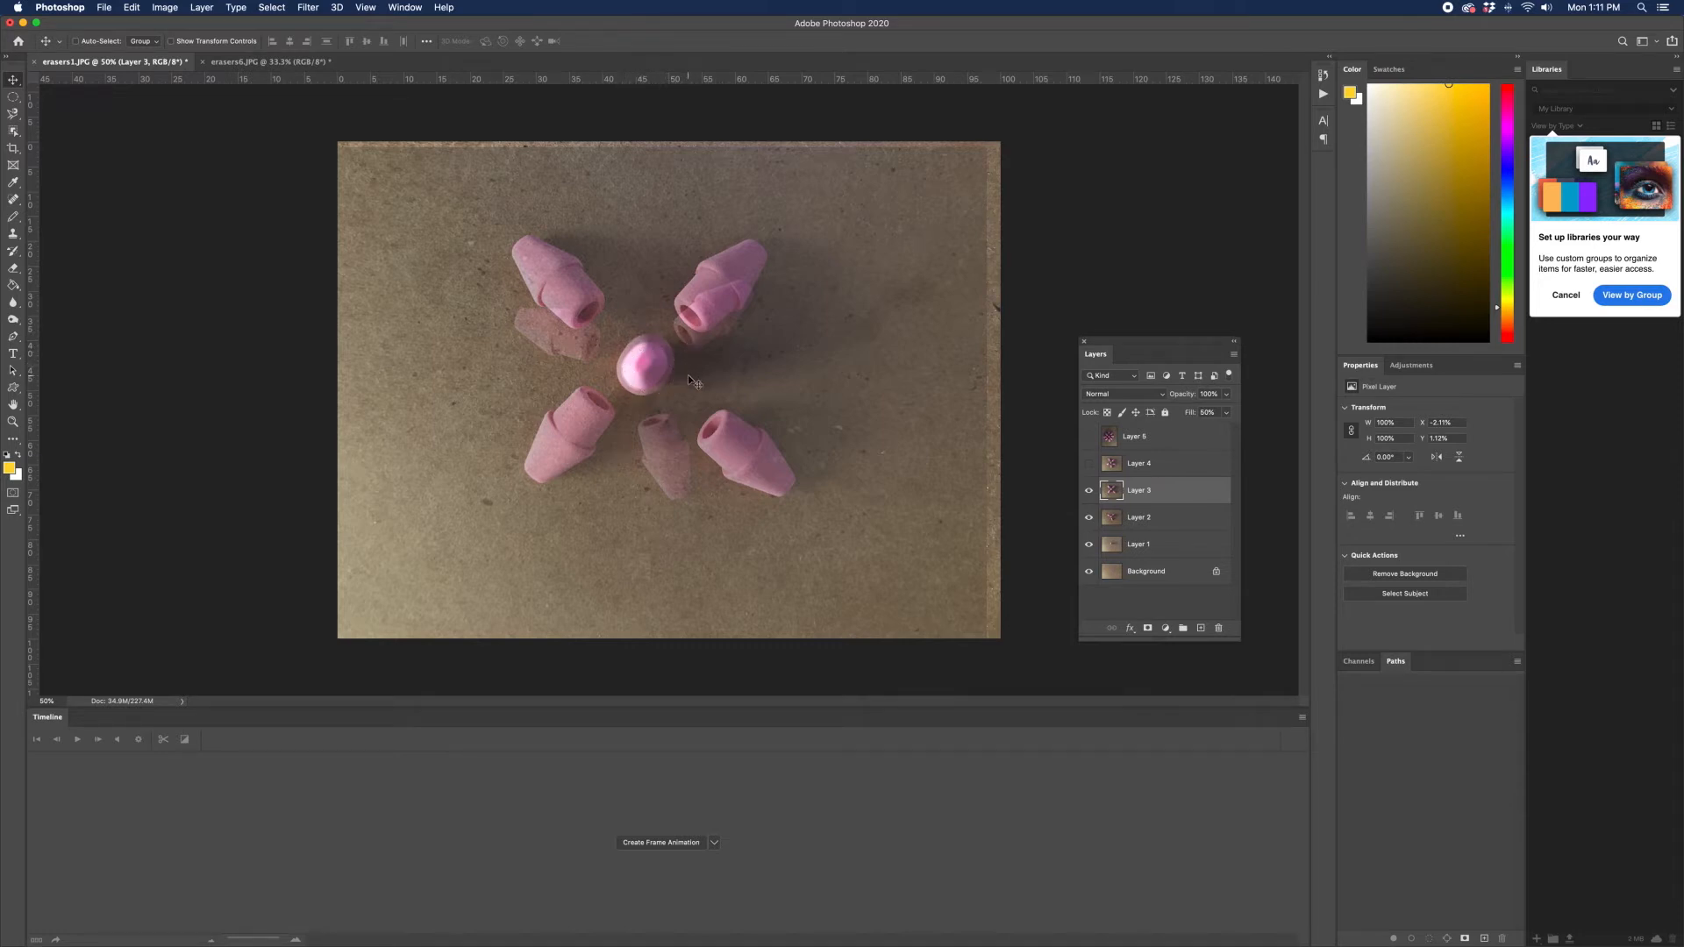
key(super+t)
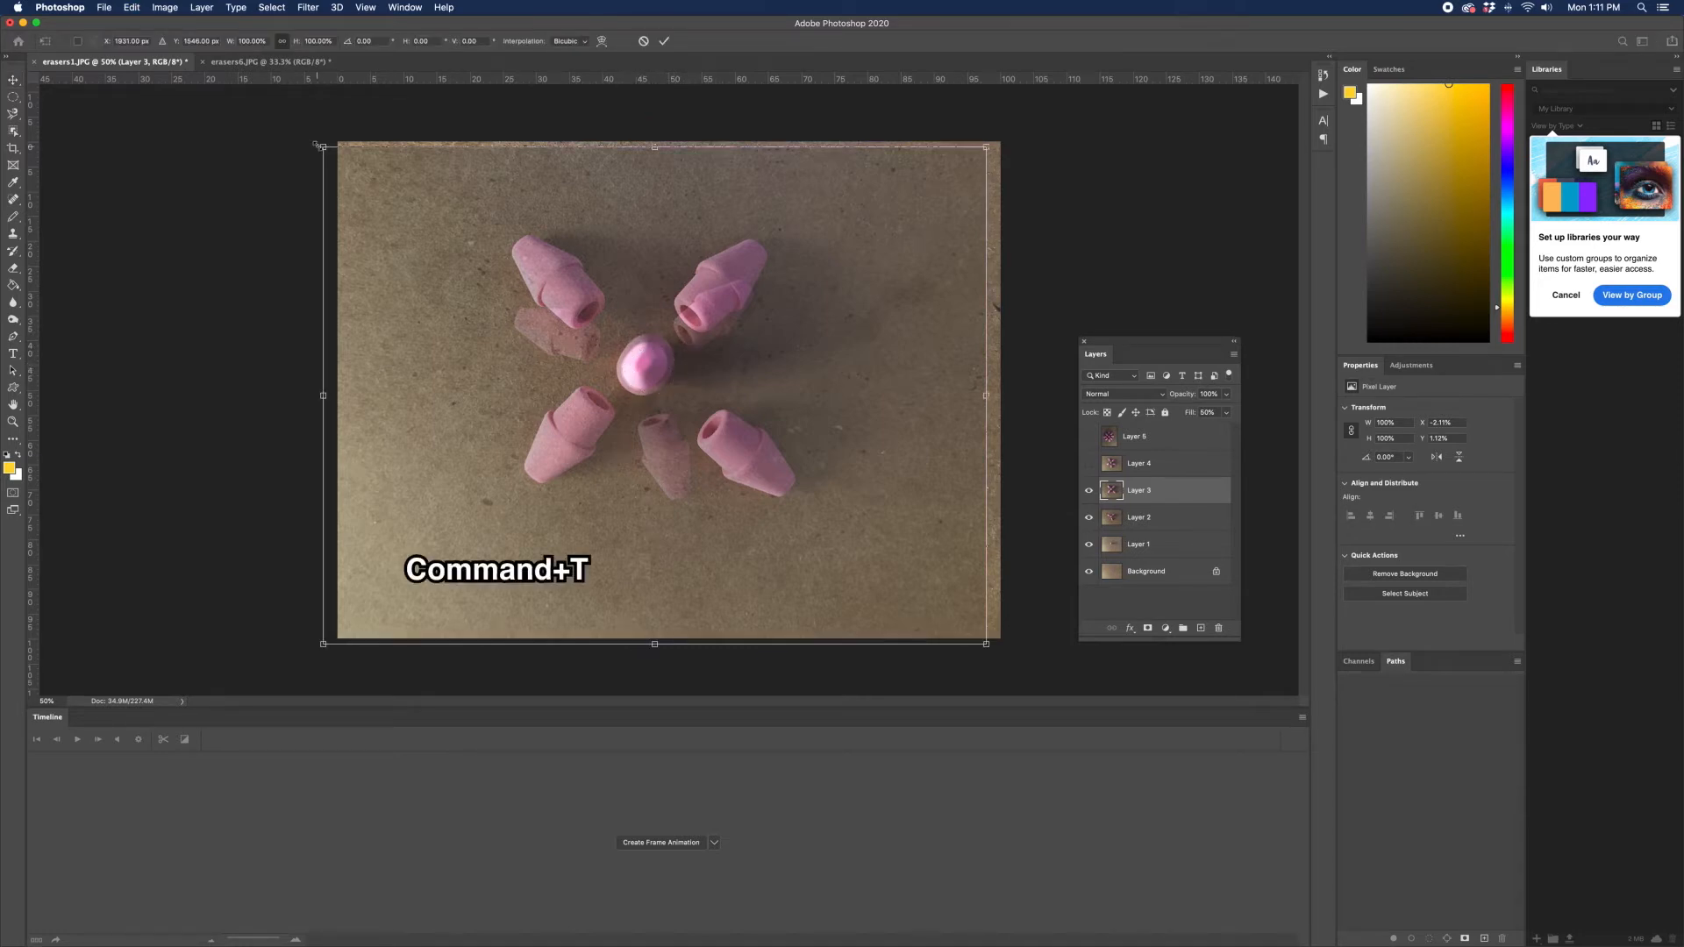
drag(320, 140, 410, 203)
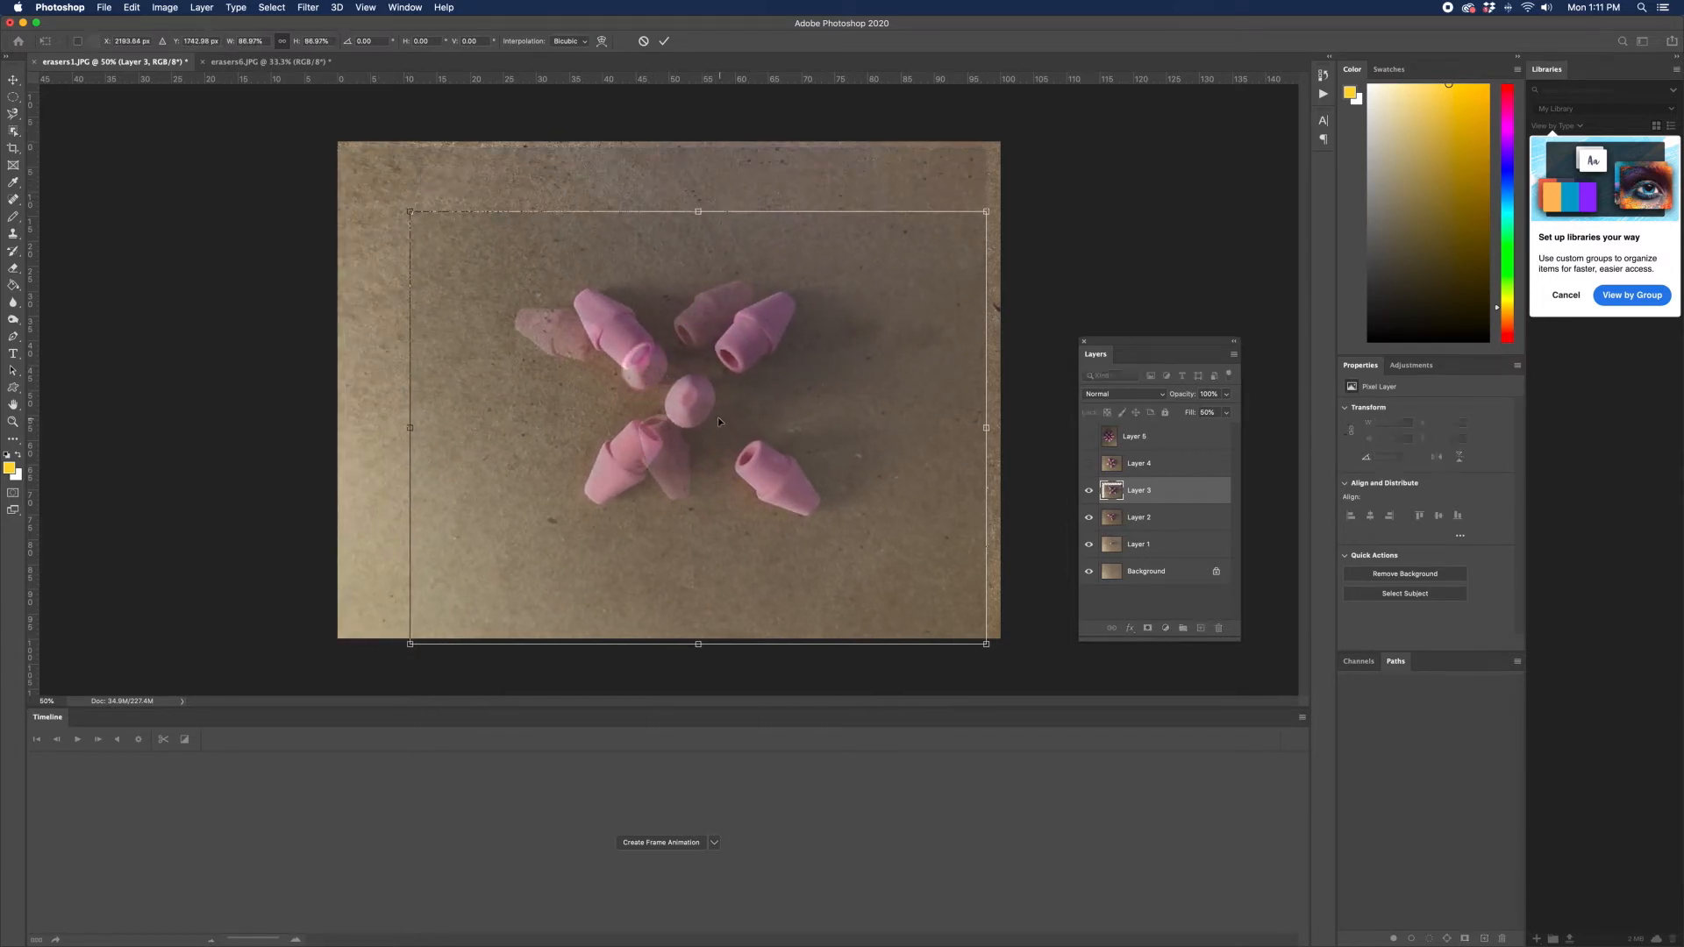
drag(718, 418, 671, 381)
drag(359, 170, 365, 177)
drag(625, 392, 625, 391)
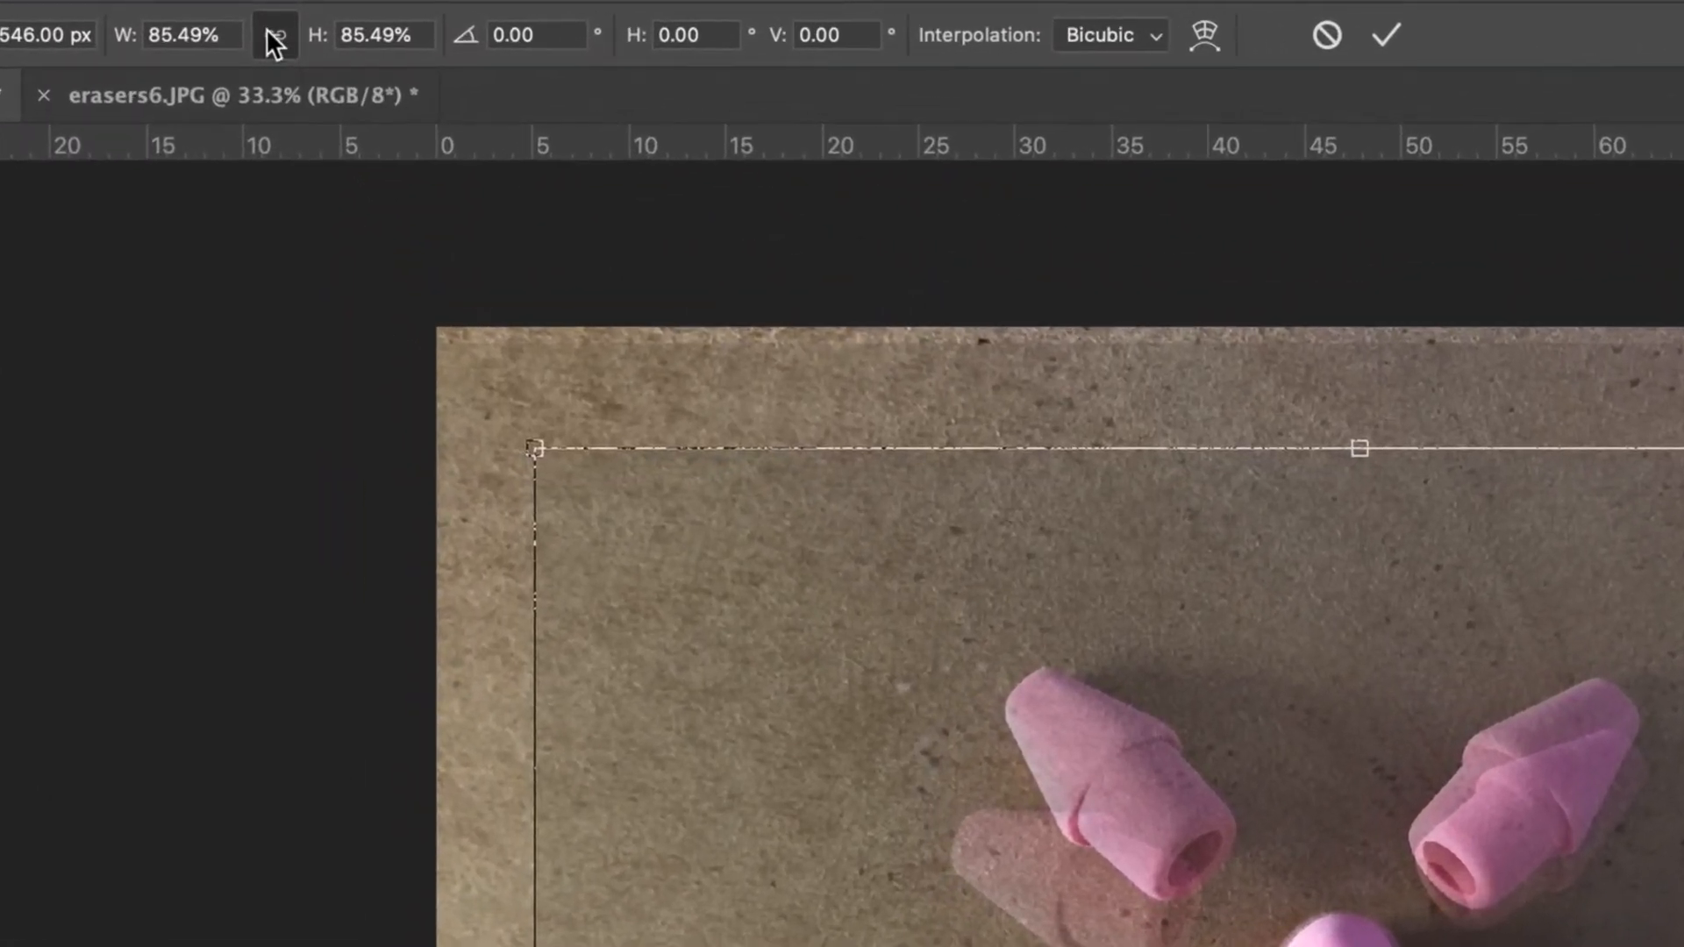
Try reshaping Layer 3 with its width and height unlinked, undo that change, and apply the 85.49% transform.
click(275, 33)
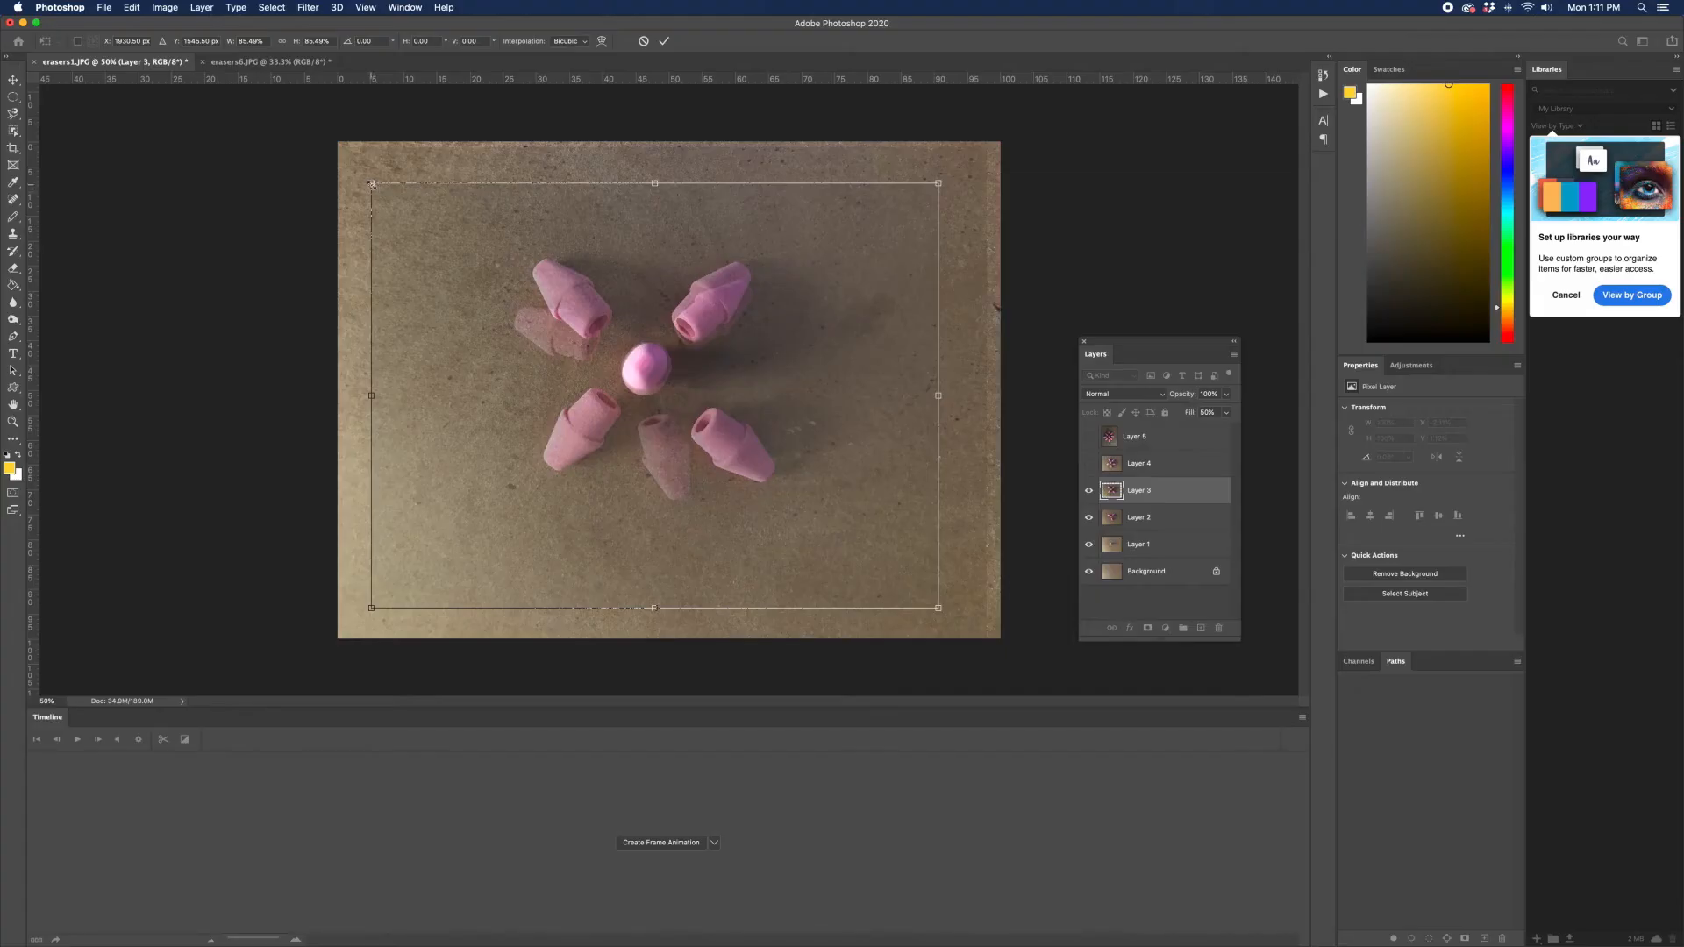
drag(535, 449, 600, 455)
drag(394, 186, 368, 260)
key(super+z)
key(Return)
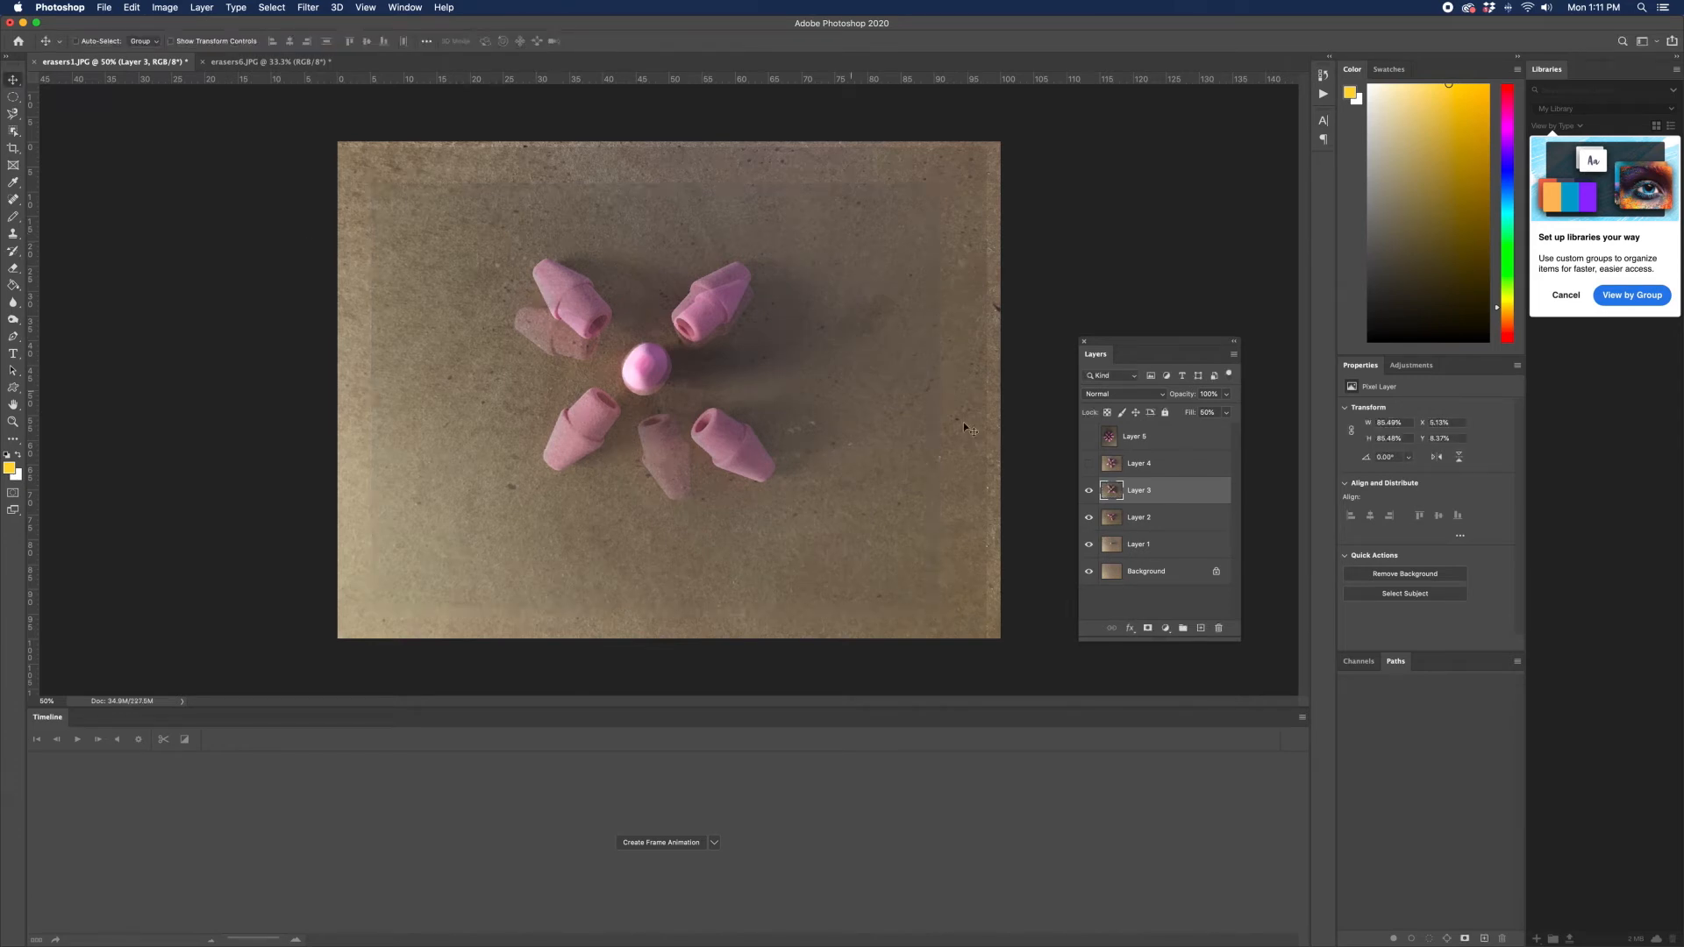
Nudge Layer 3 slightly while checking its centre eraser against Layers 4 and 5, leaving Layers 2, 3 and 4 hidden.
click(1090, 464)
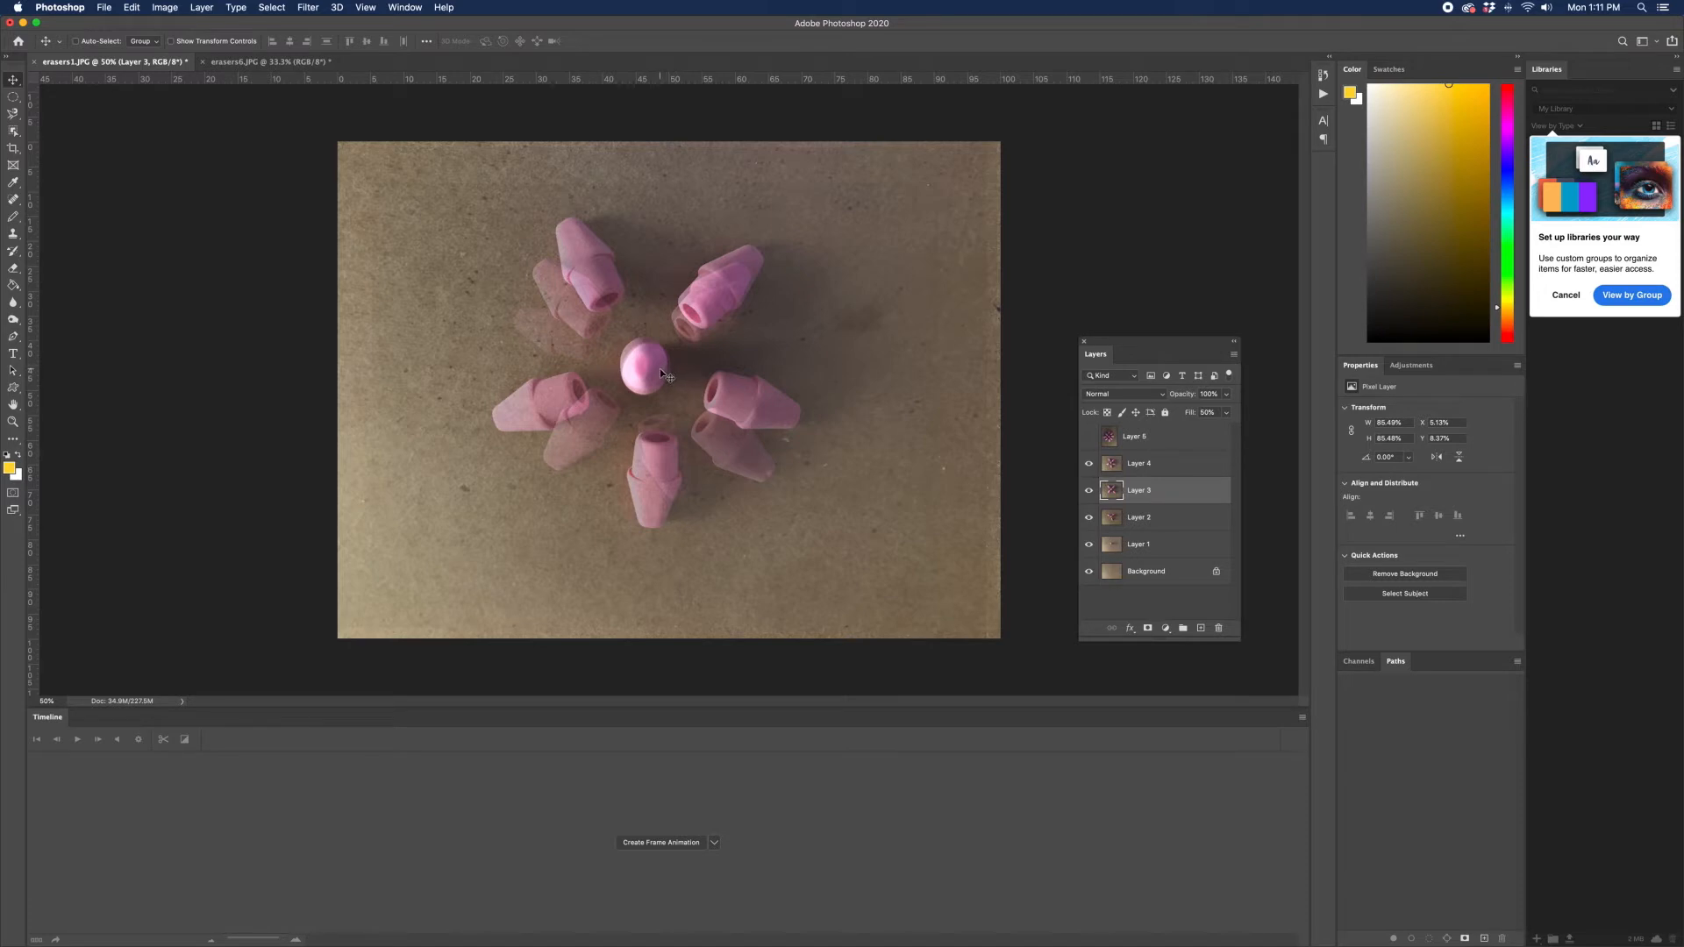
drag(662, 373, 665, 375)
click(1089, 436)
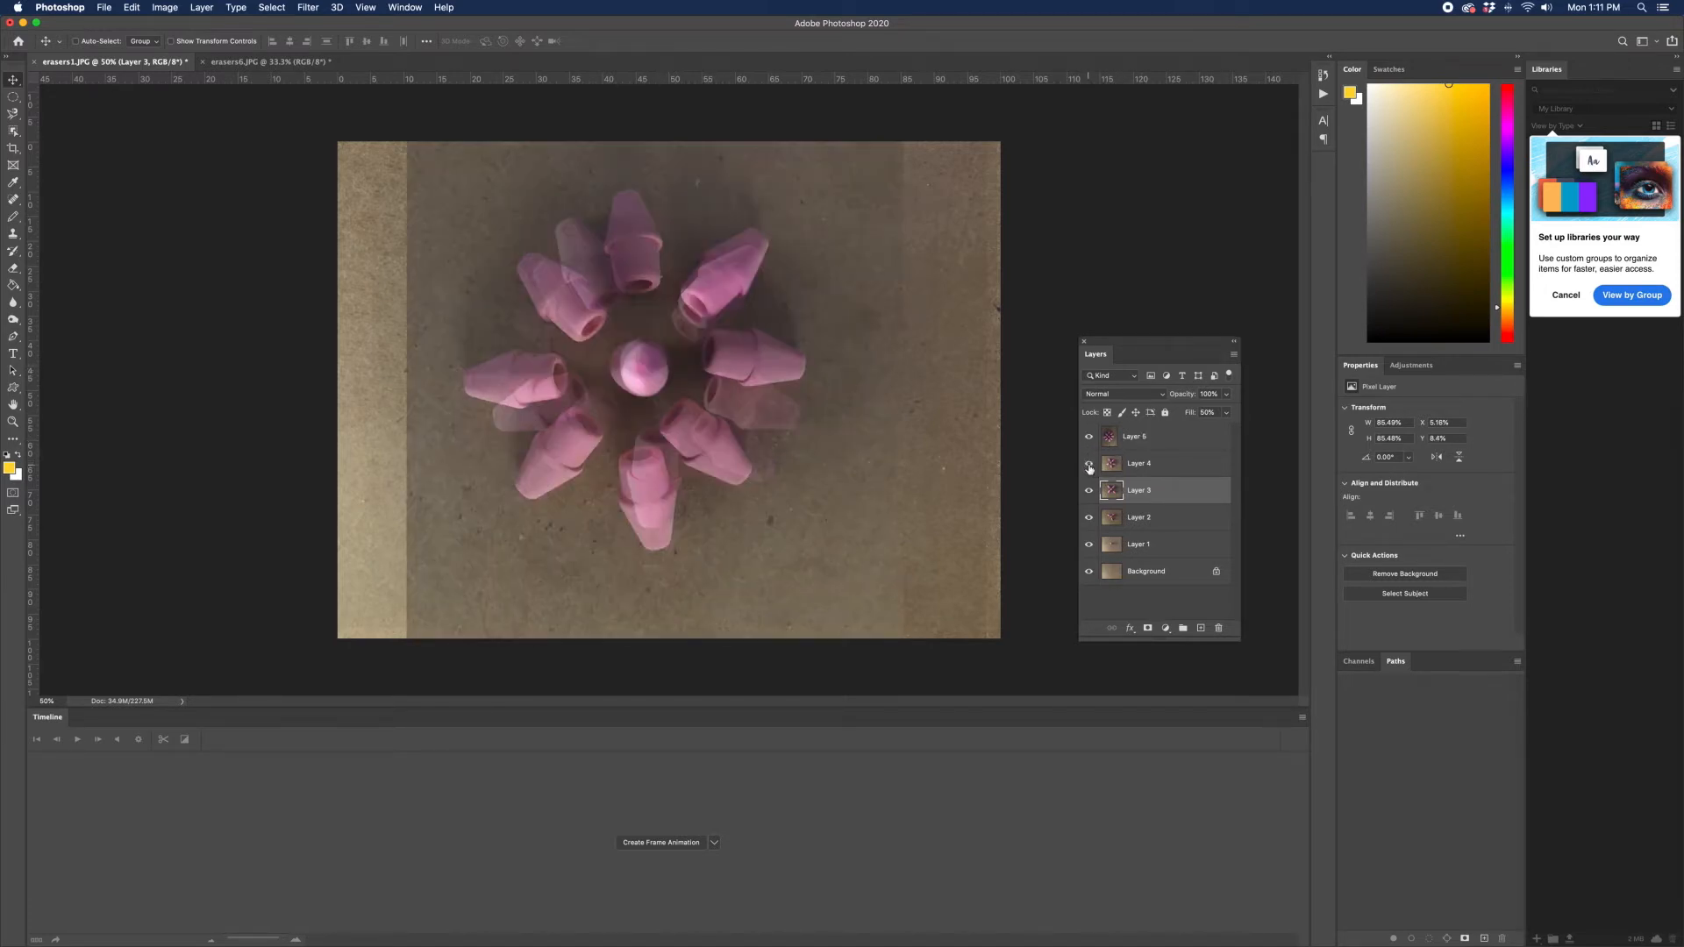
click(1090, 465)
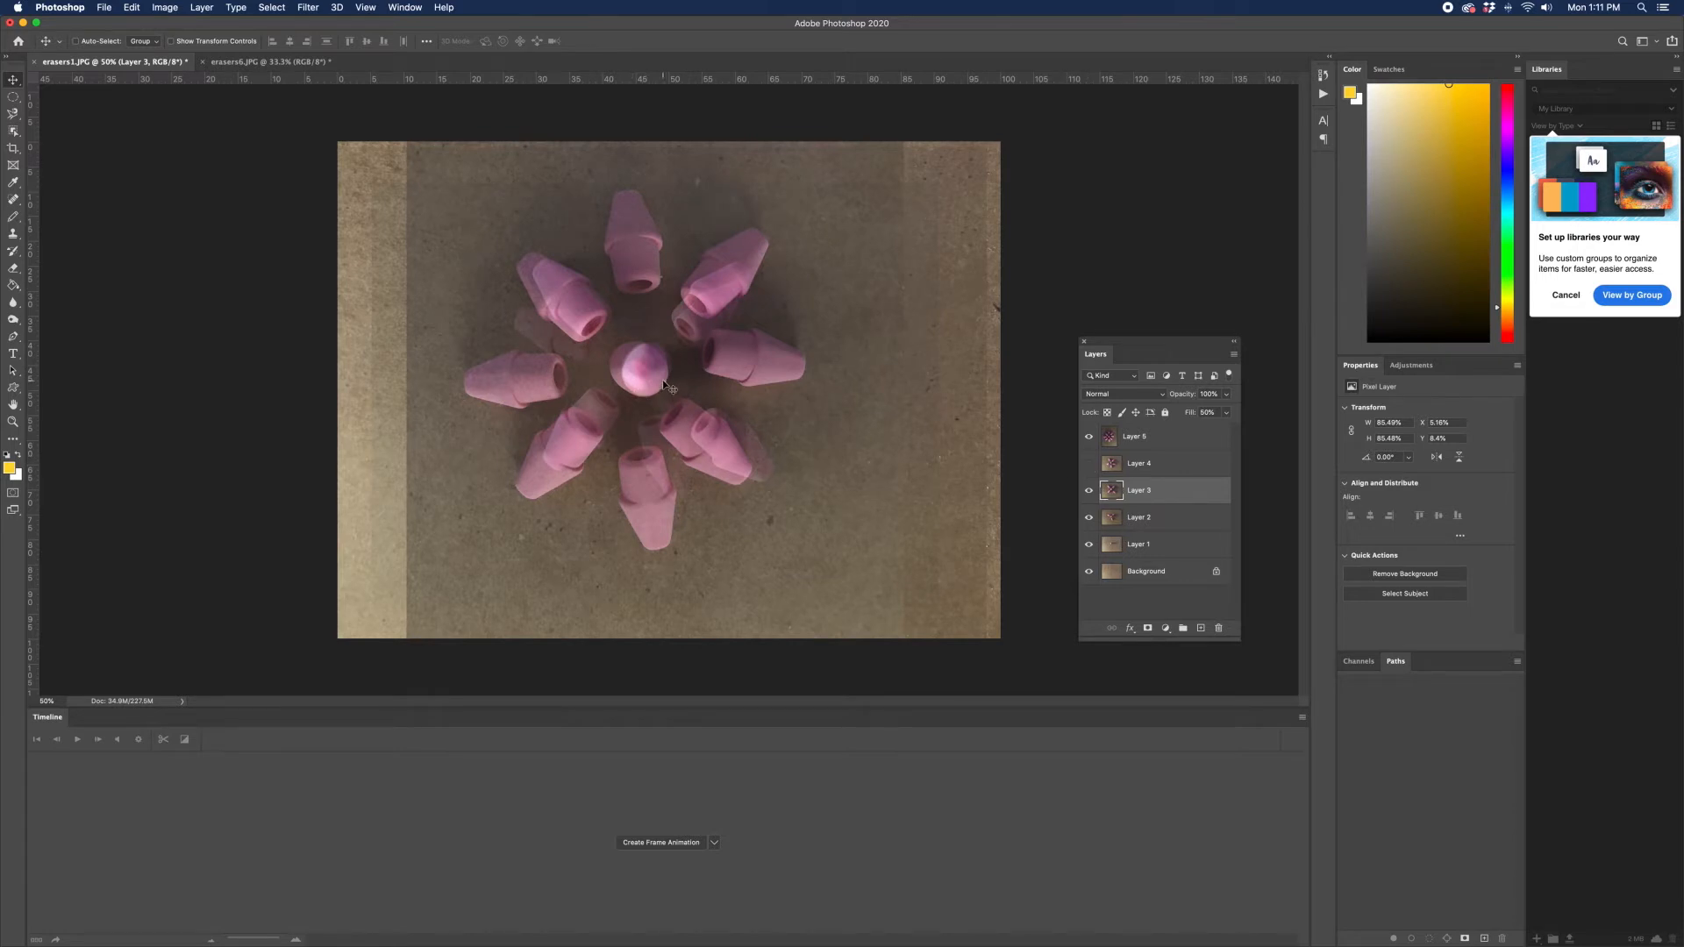
mouse_move(658, 385)
mouse_down()
mouse_move(652, 360)
mouse_move(651, 379)
mouse_up()
click(1089, 490)
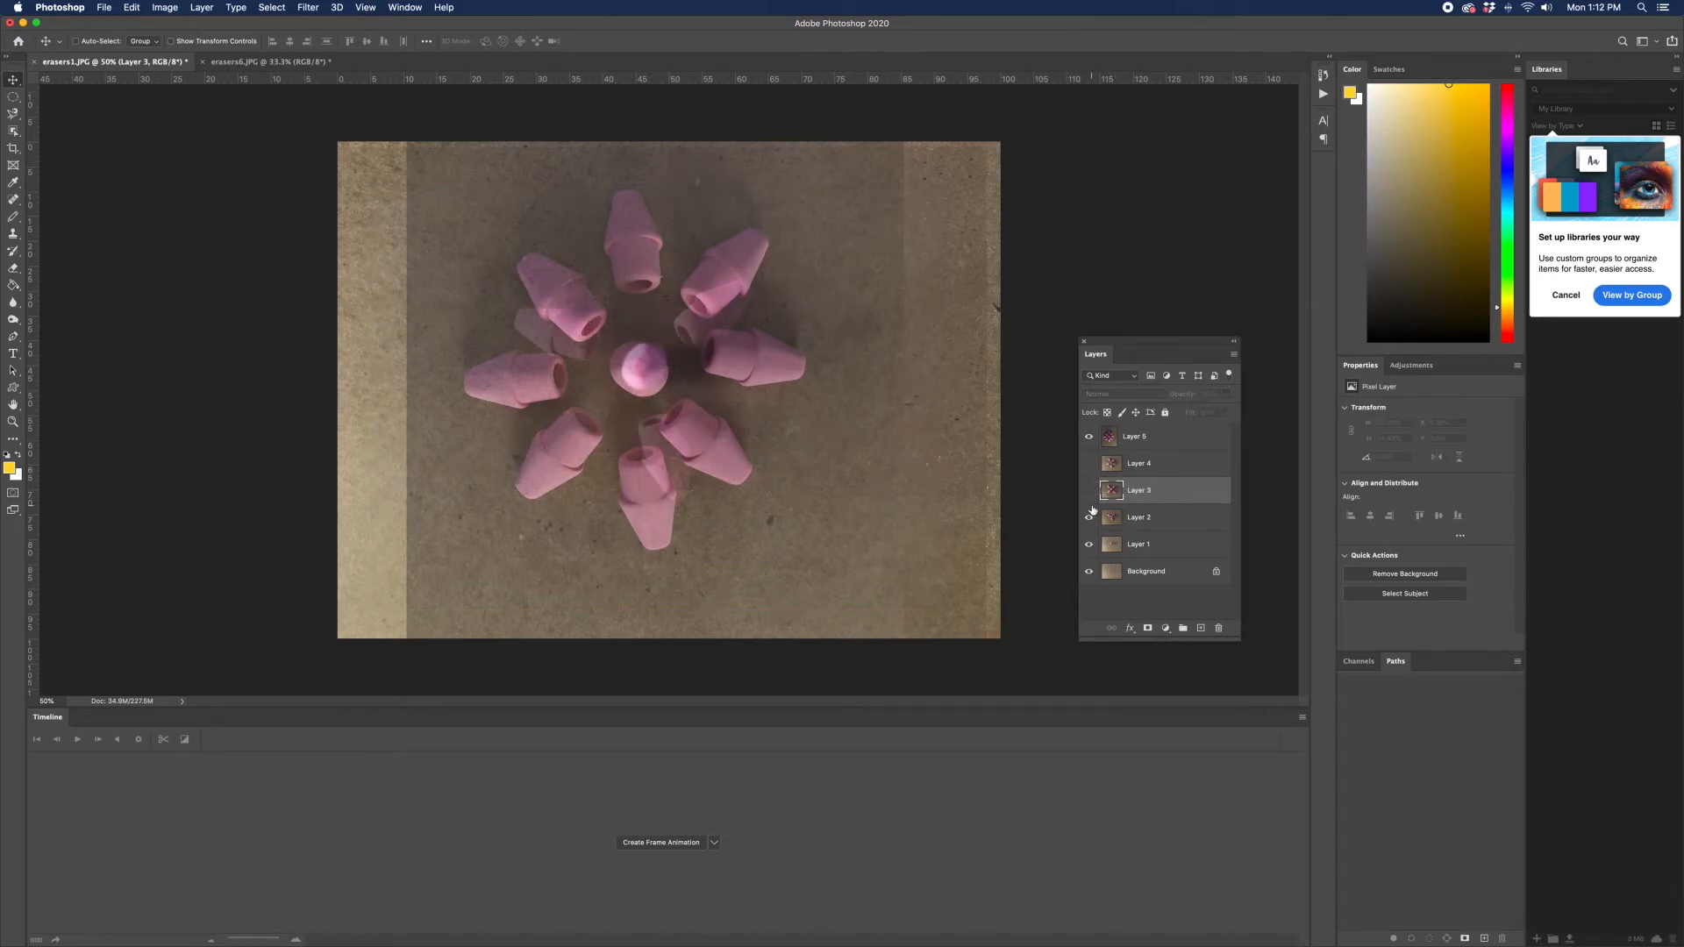
click(1087, 518)
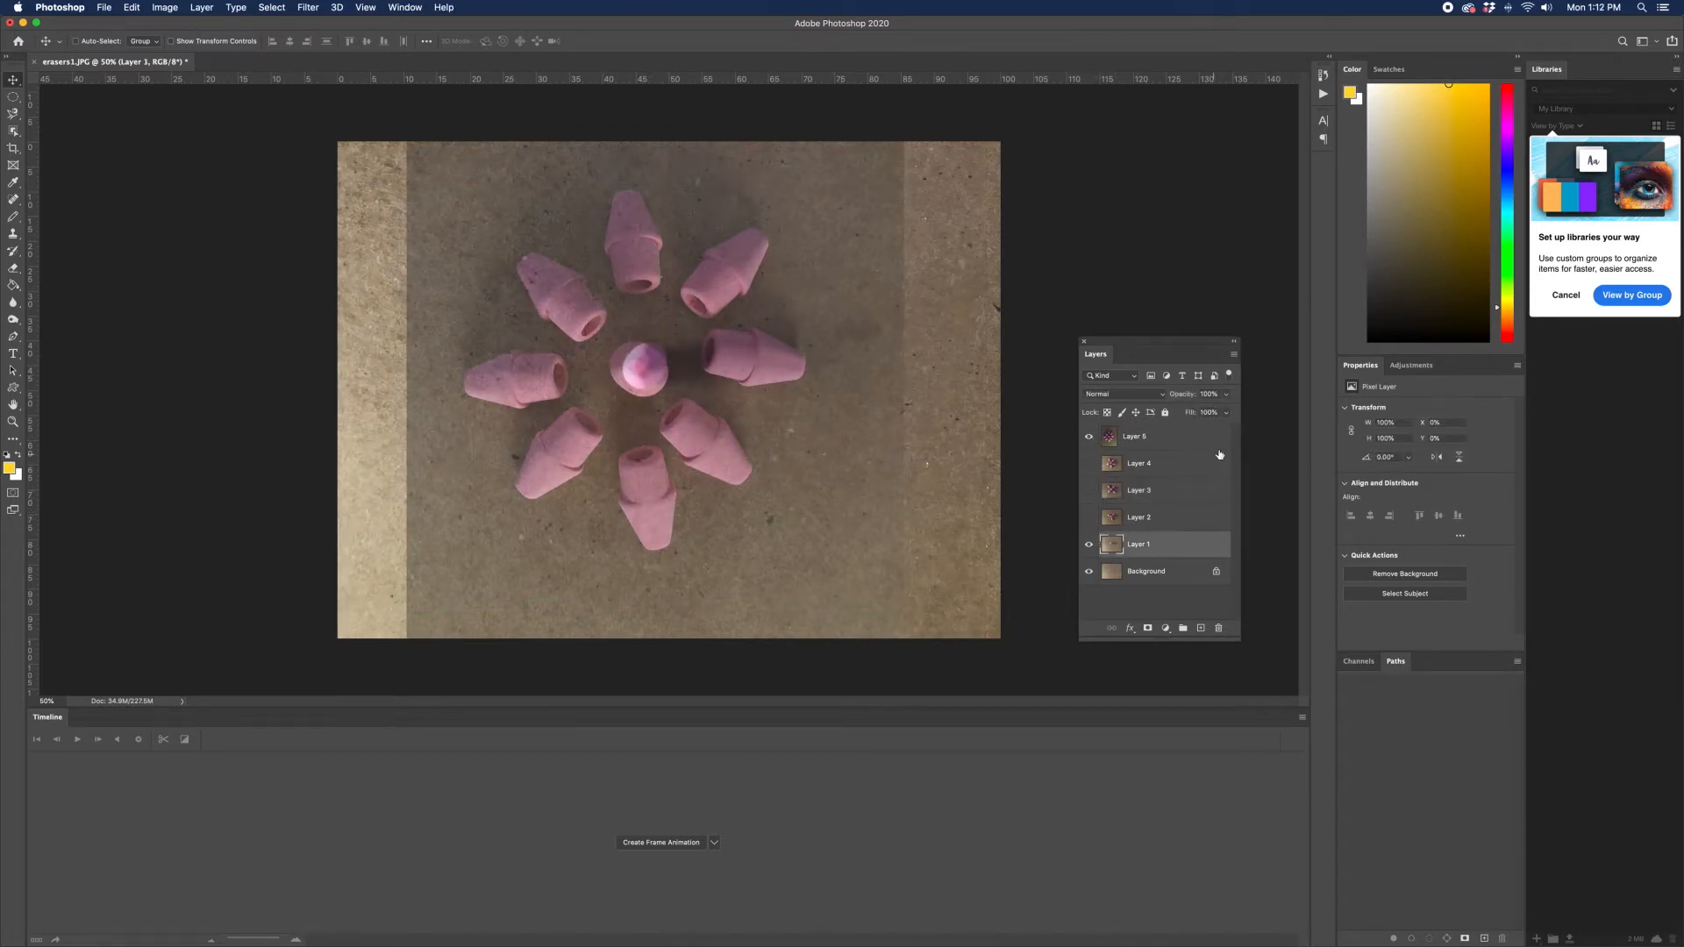
Show Layers 2 and 3, setting Layer 2's opacity and Layer 3's fill to 100%.
click(1151, 523)
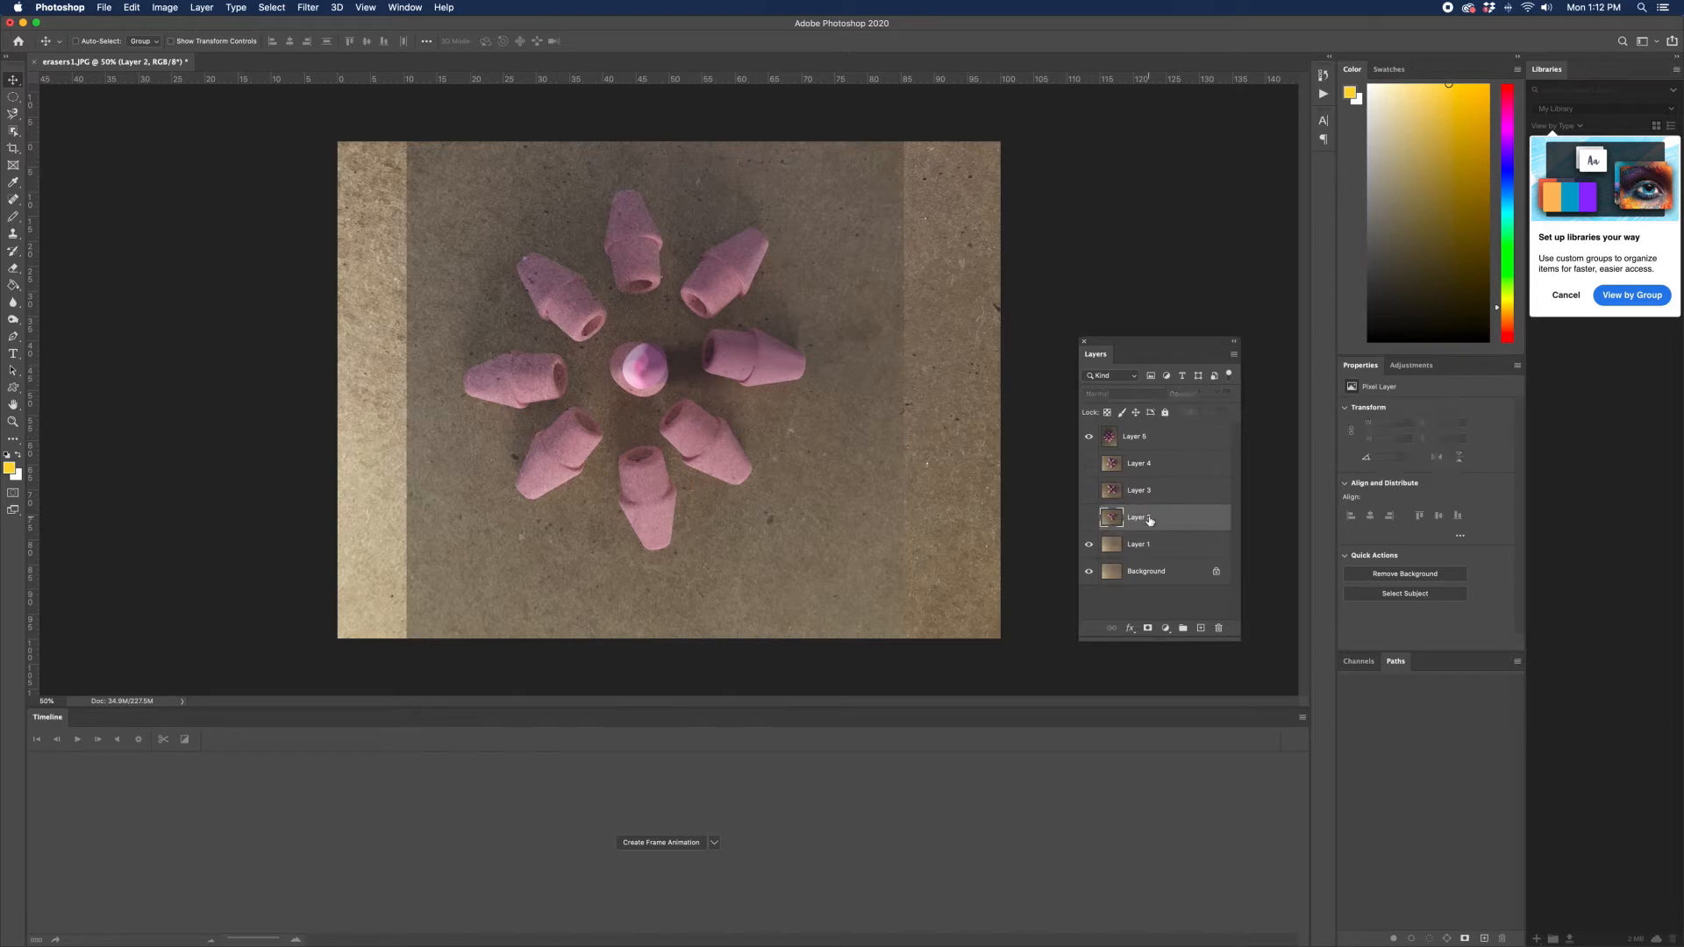
click(1088, 517)
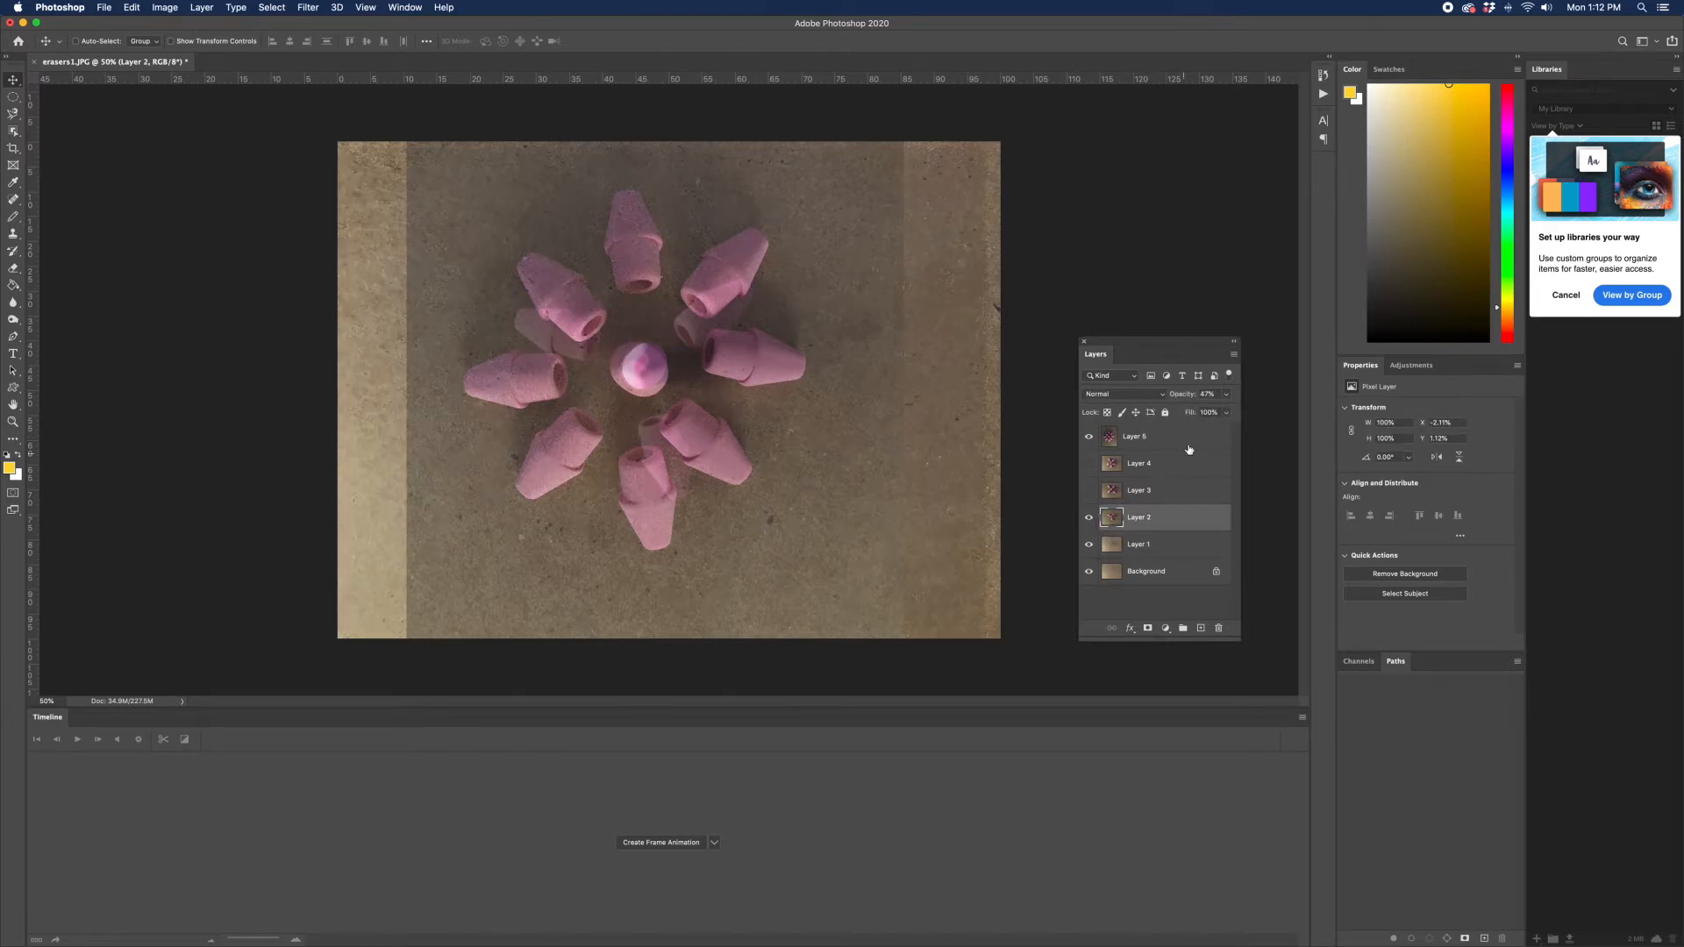
click(1227, 395)
drag(1199, 411, 1237, 411)
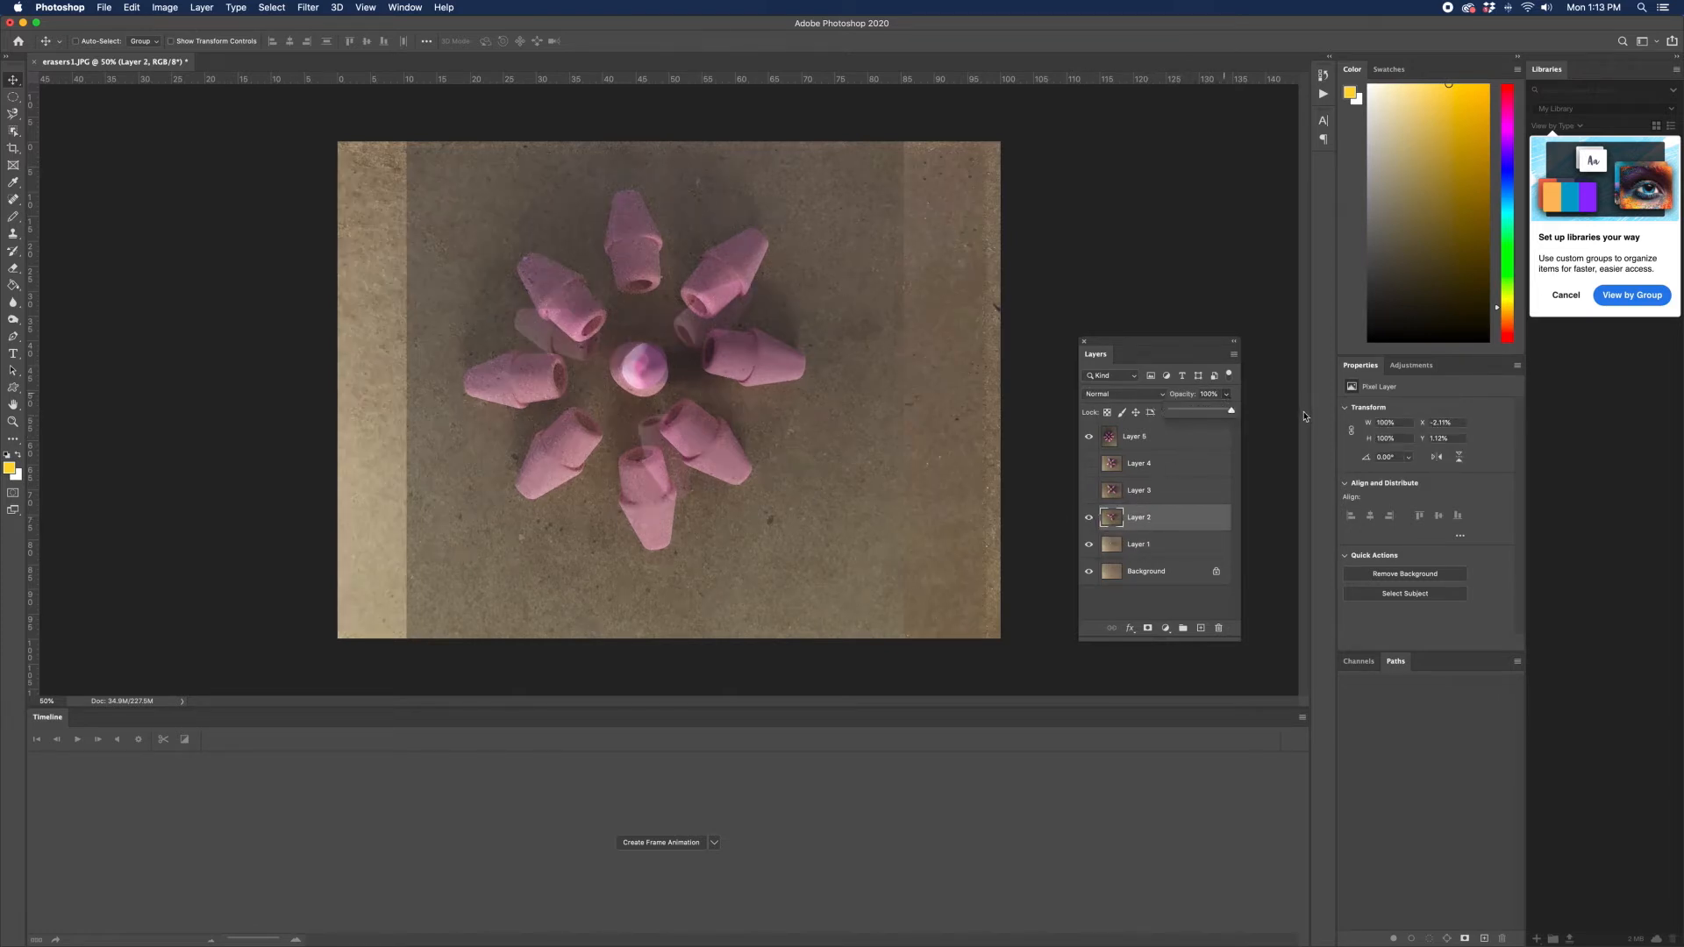
click(1150, 498)
click(1090, 492)
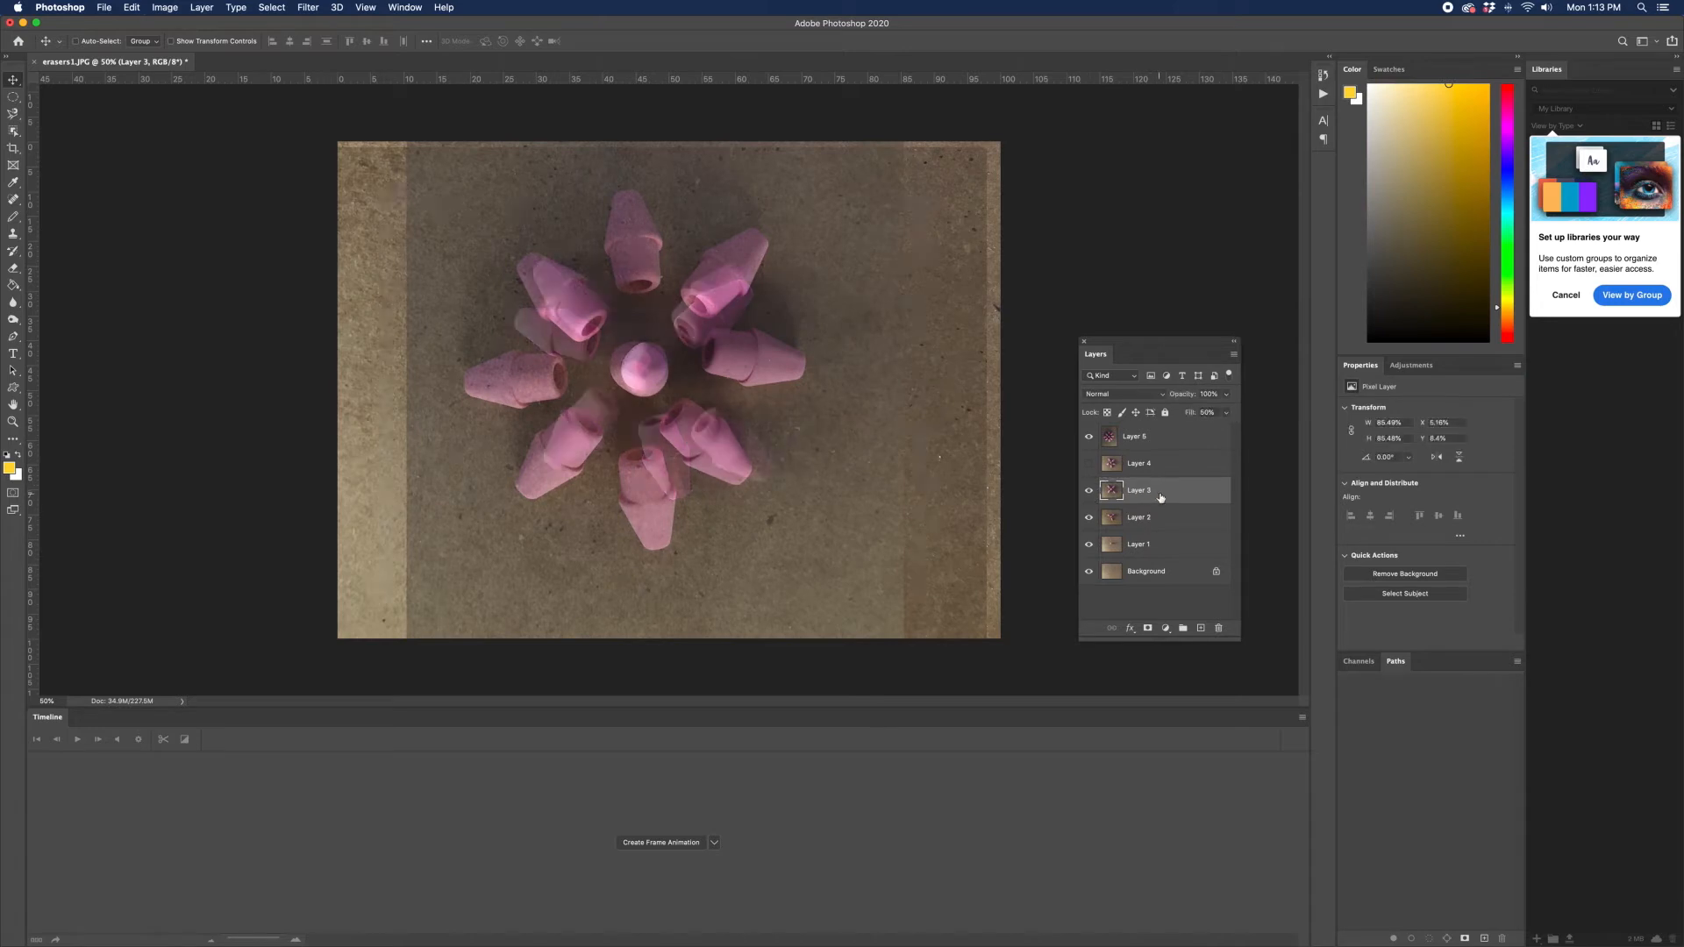
click(1227, 412)
drag(1199, 428, 1263, 463)
Show Layer 4 and set the fill of both Layer 4 and Layer 5 to 100%.
click(1156, 465)
click(1089, 464)
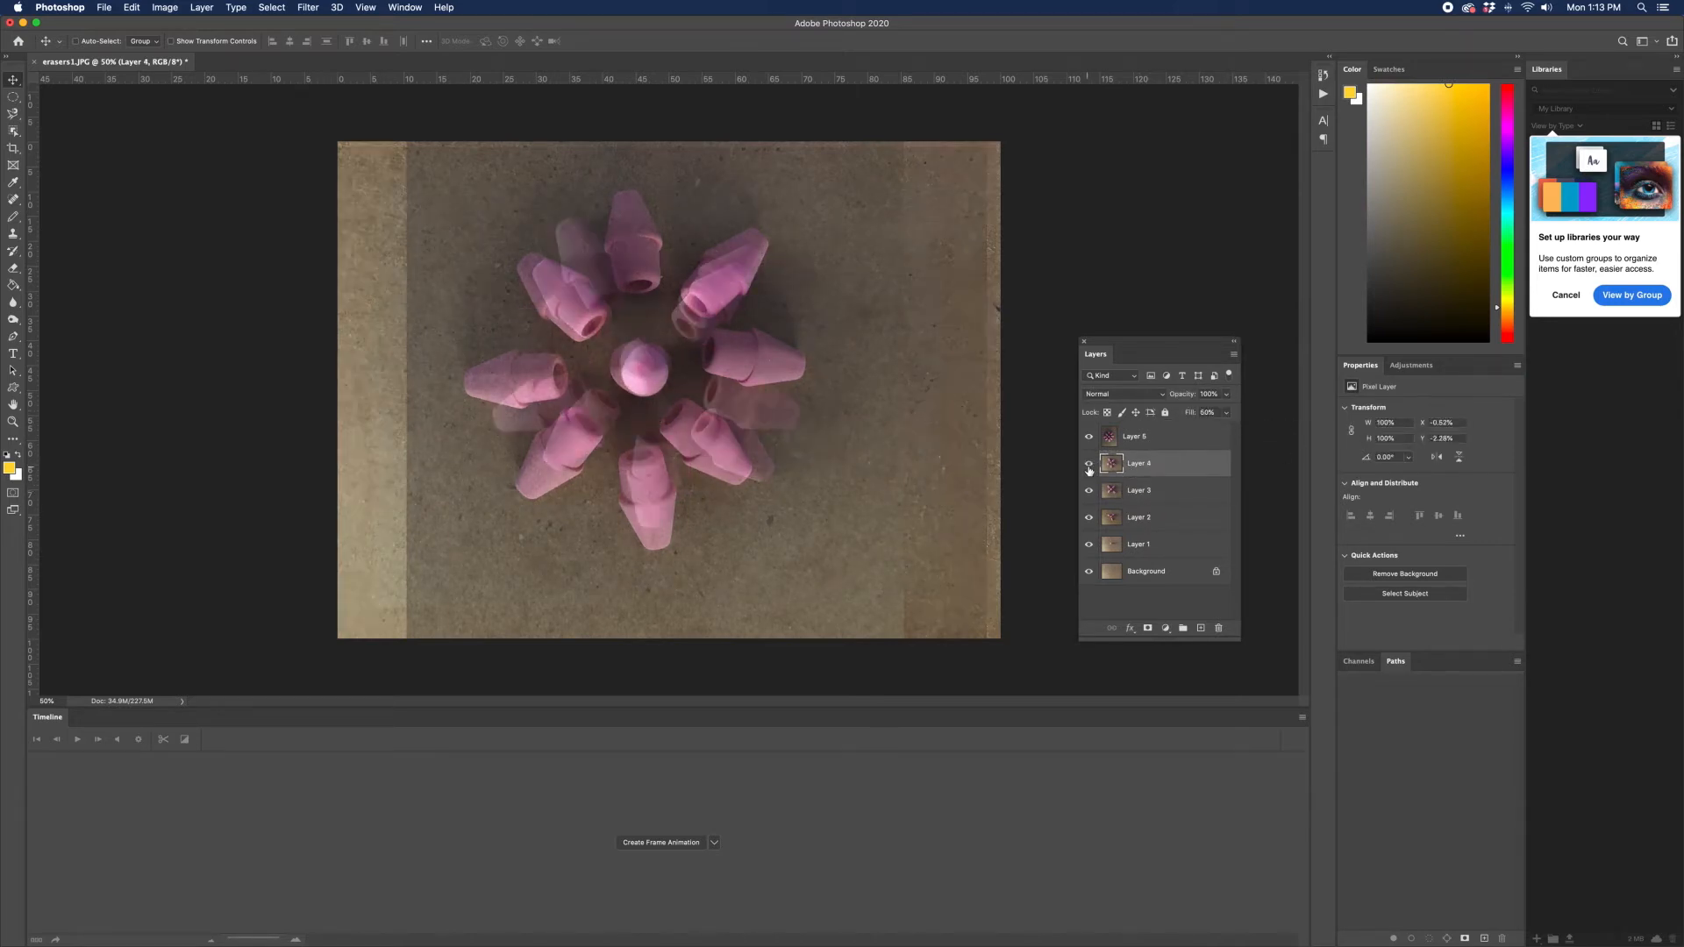
click(1226, 412)
drag(1215, 430, 1317, 424)
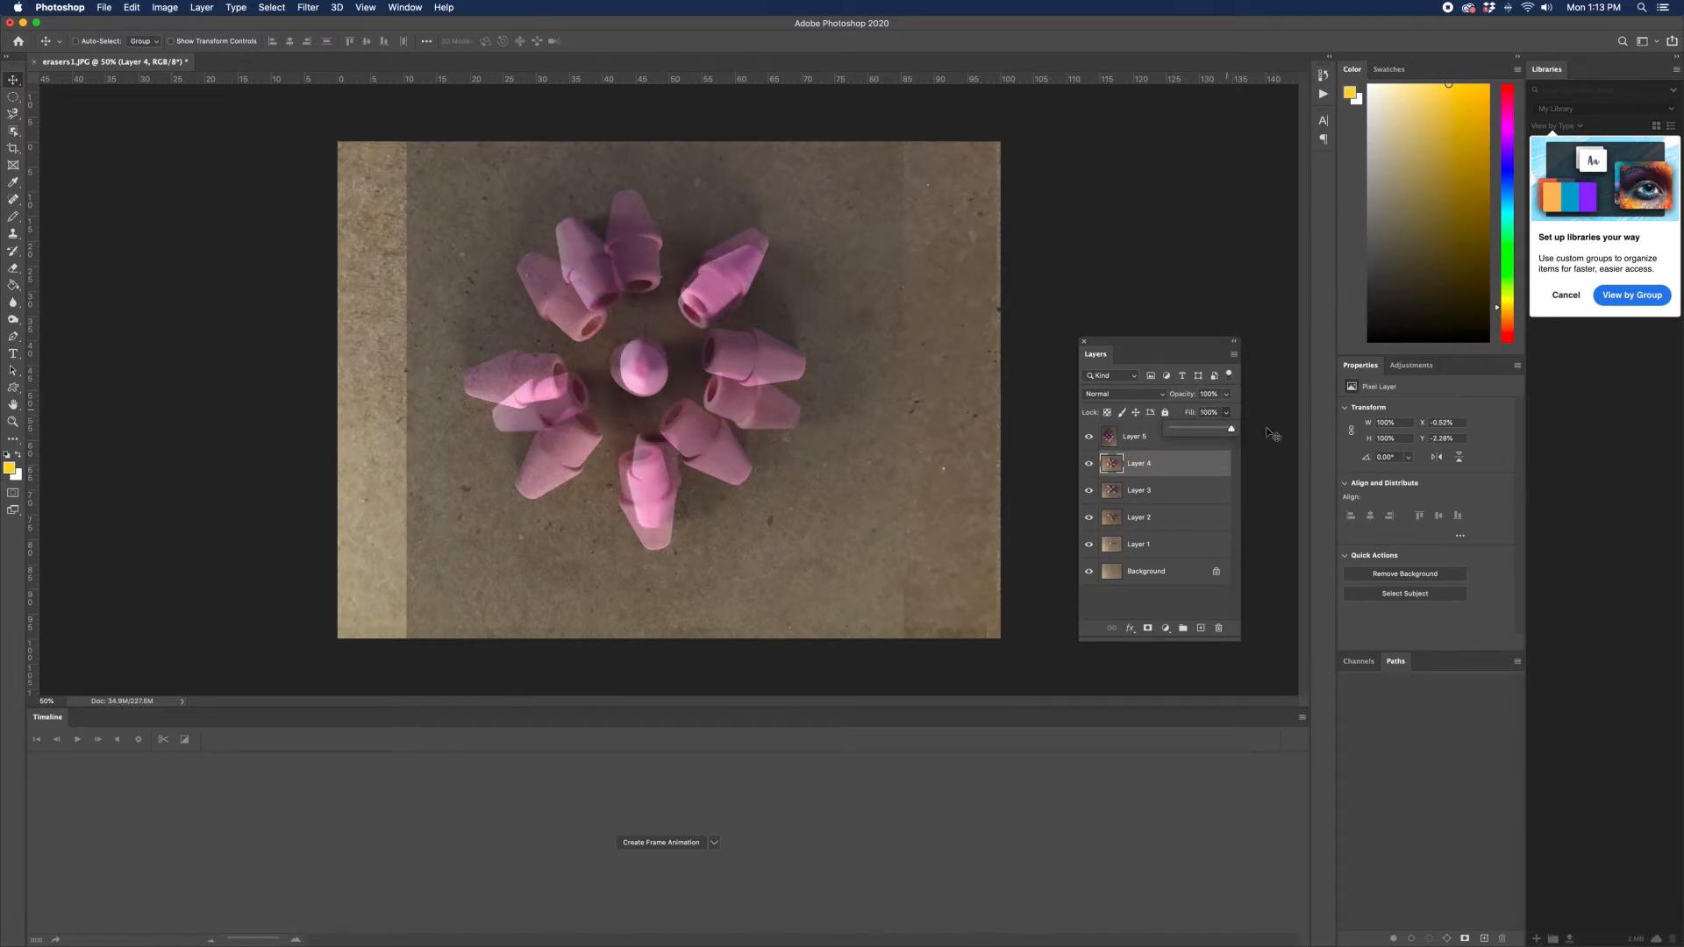
click(1153, 438)
click(1226, 412)
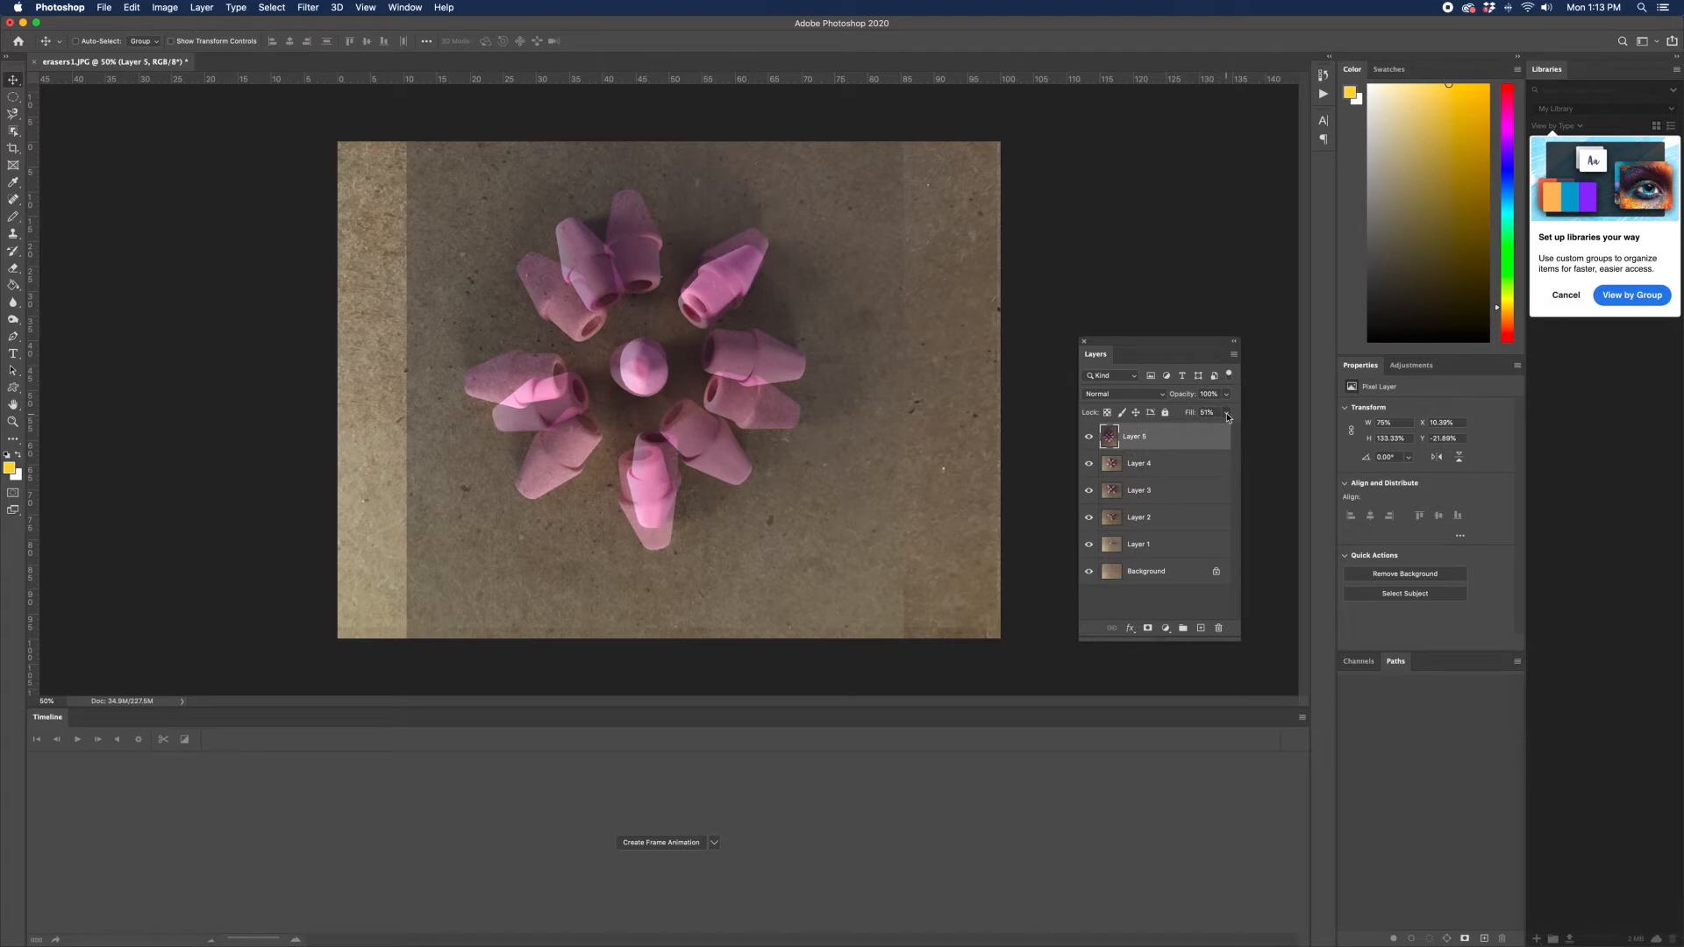
mouse_move(1231, 428)
mouse_down()
mouse_move(1201, 429)
mouse_move(1303, 430)
mouse_up()
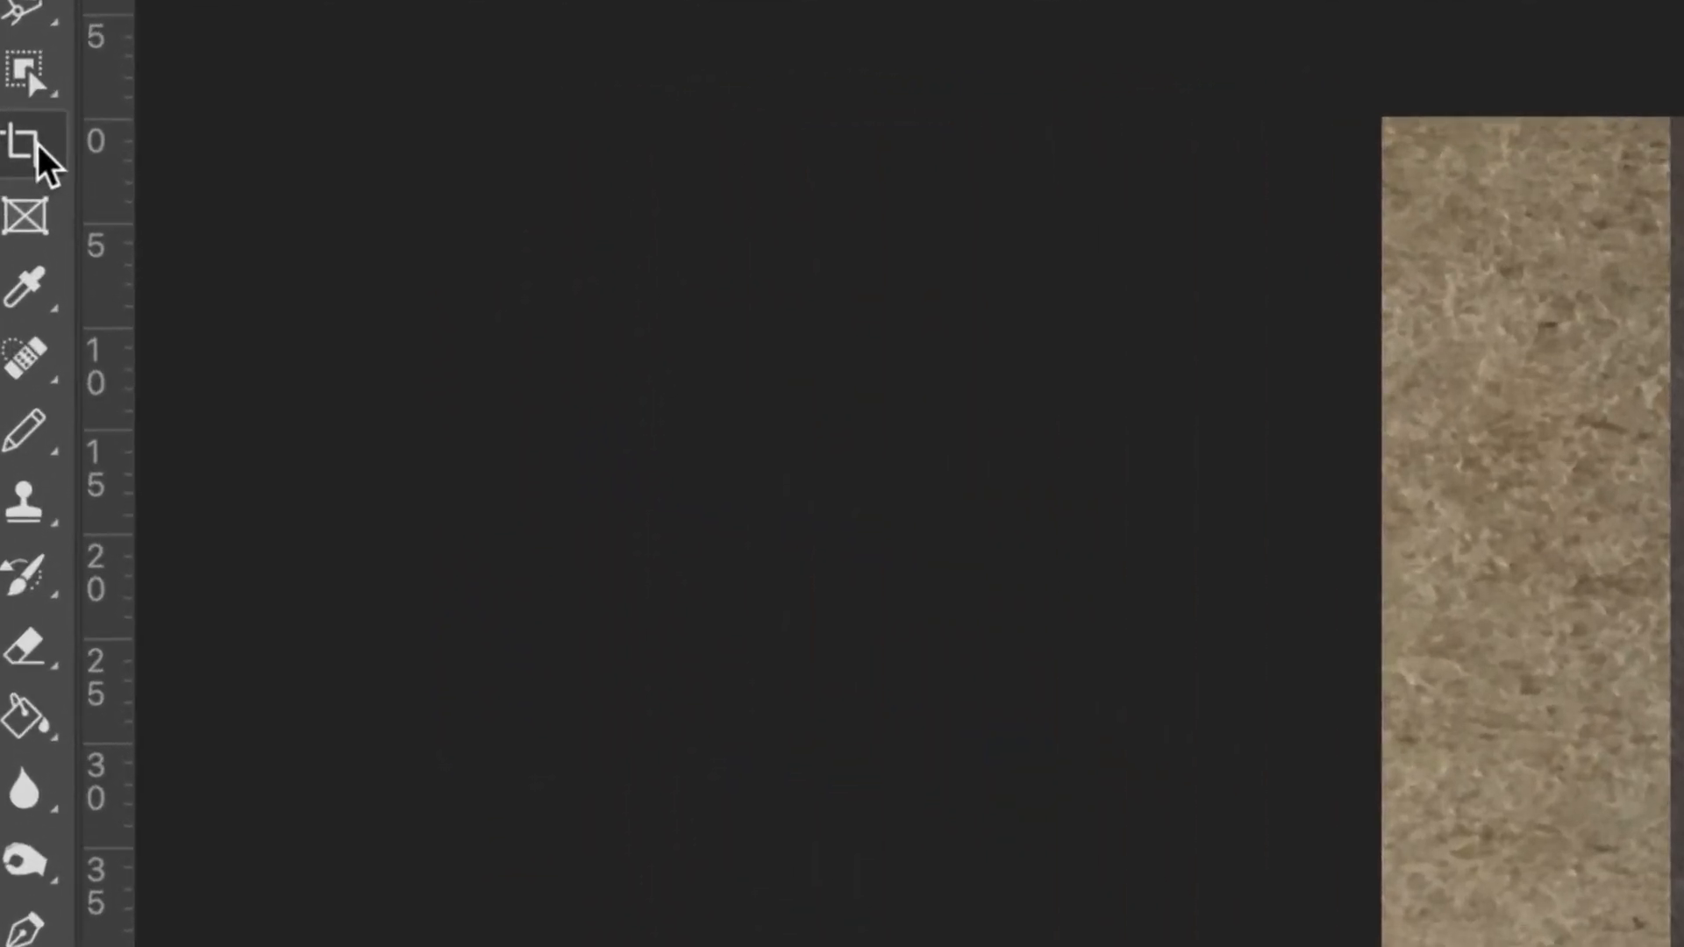
Crop all four sides with the Crop tool to remove the mismatched photo edges around the eraser ring.
right_click(39, 145)
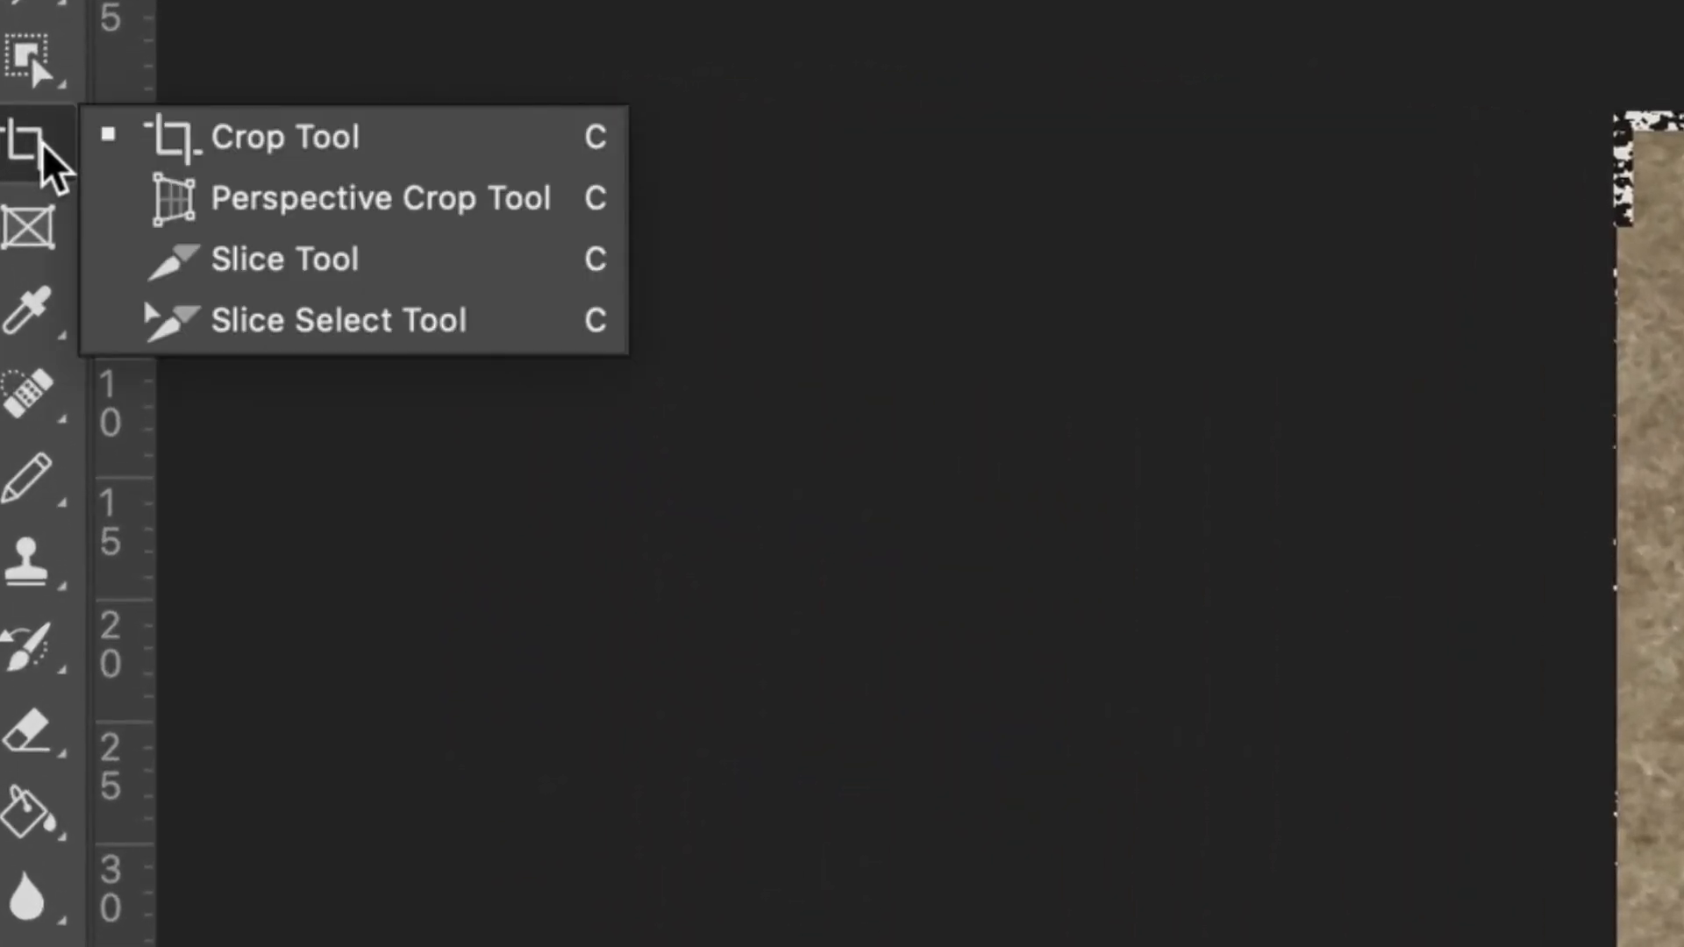
click(218, 139)
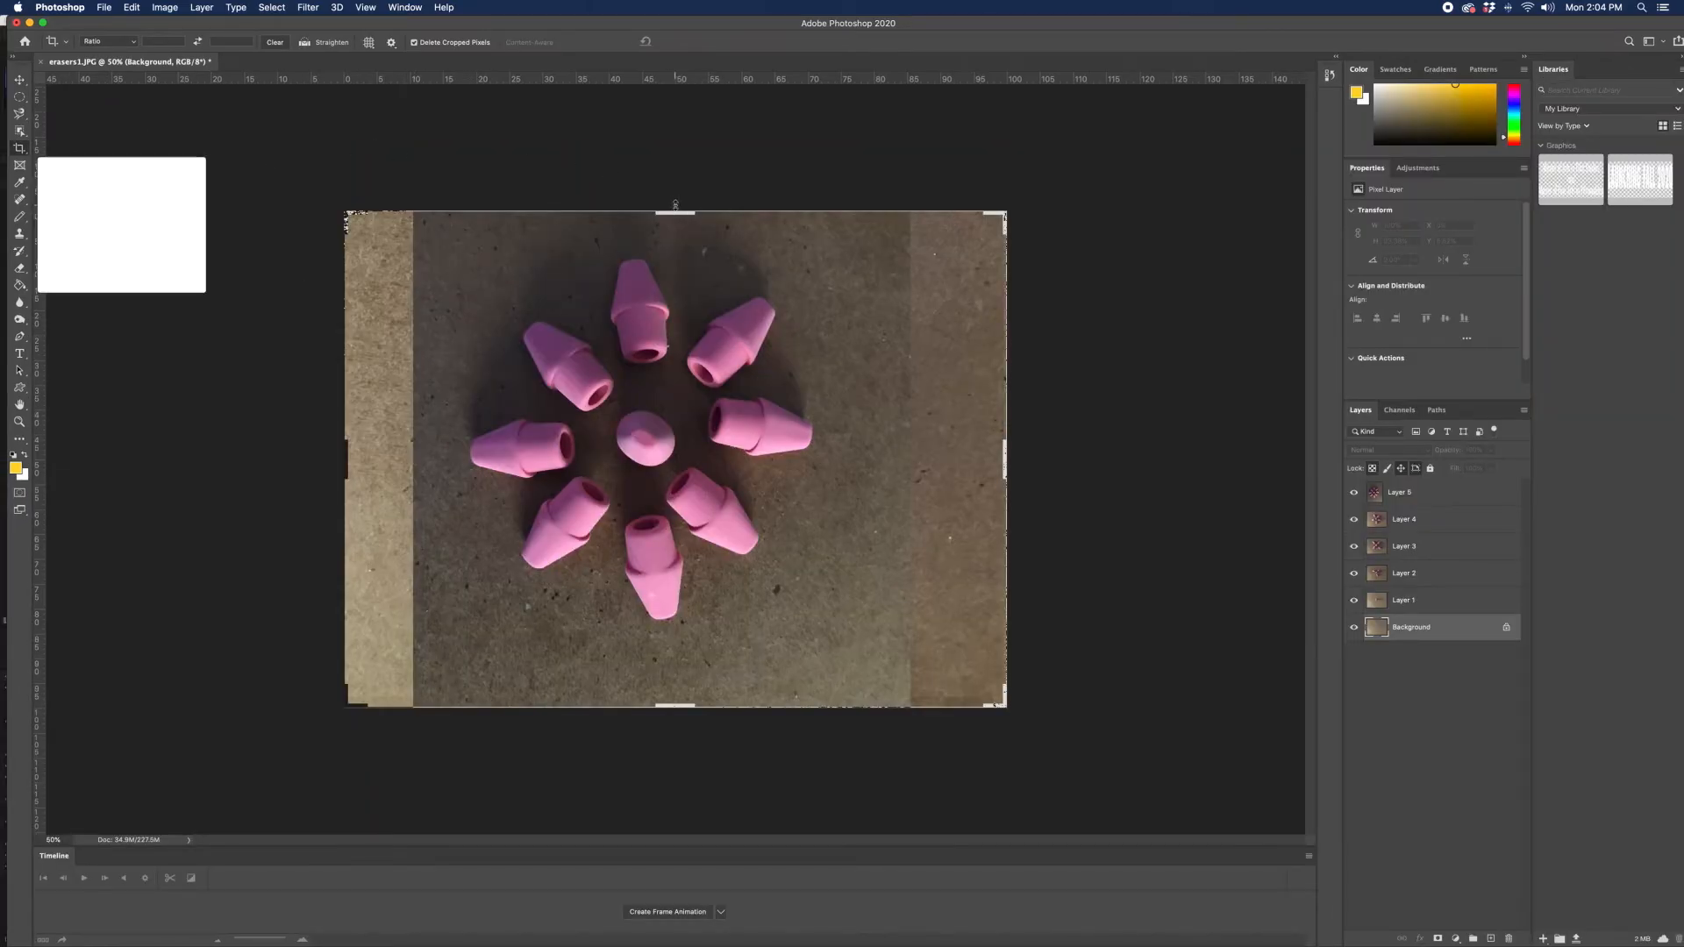
drag(675, 197, 679, 221)
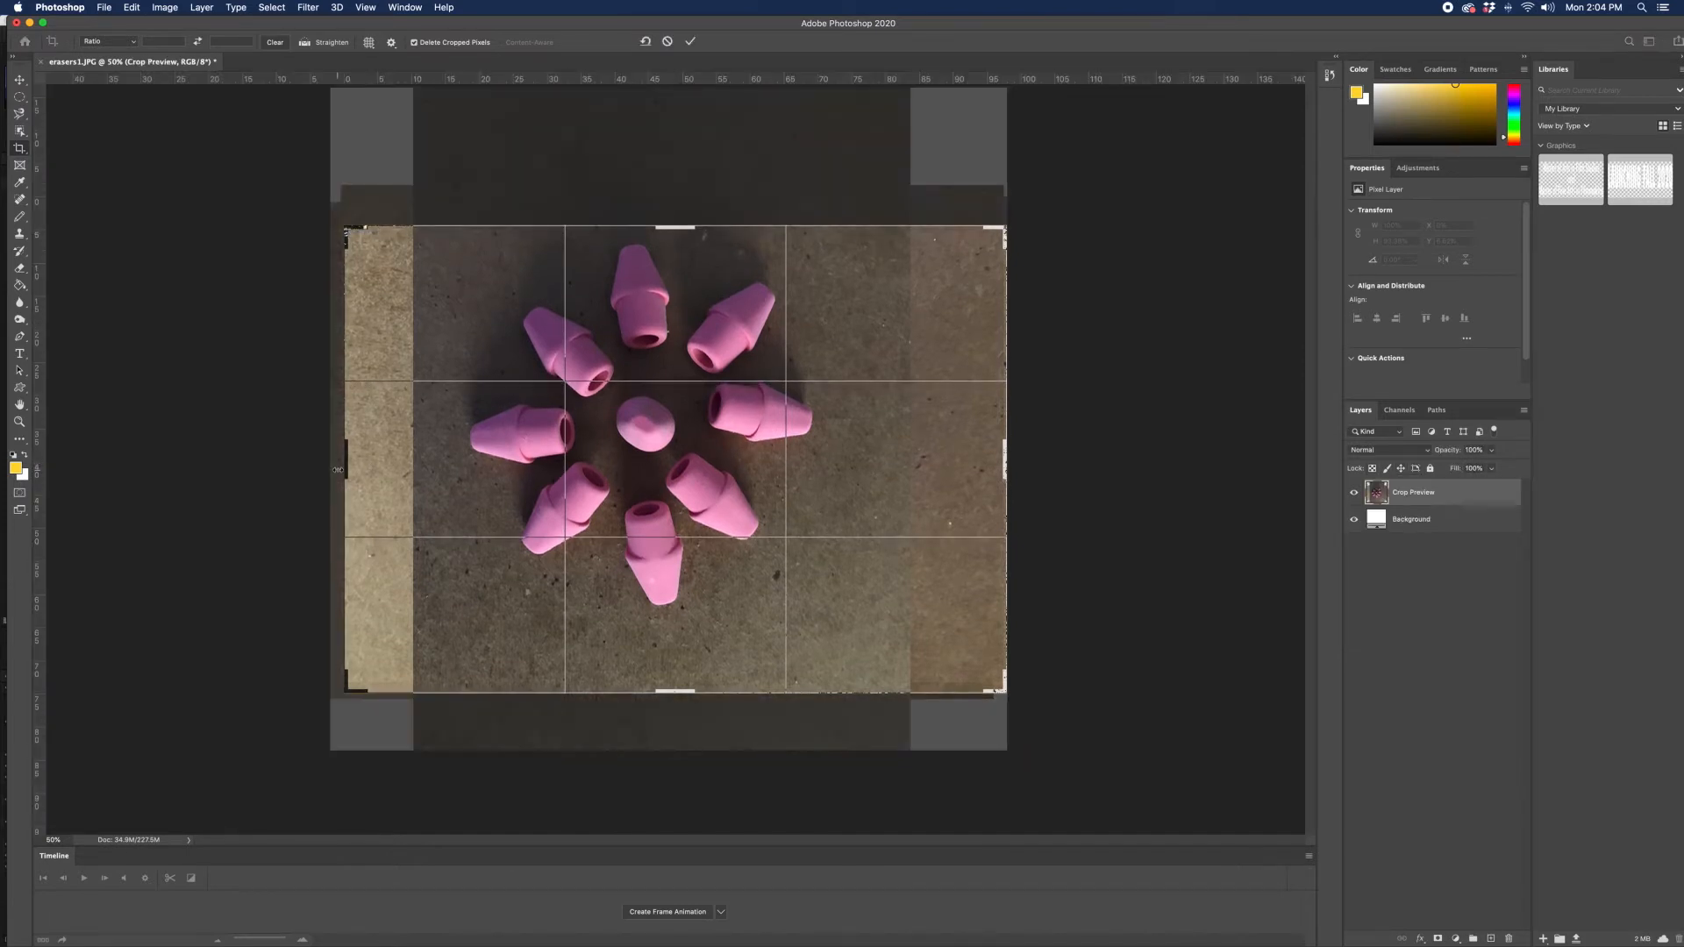
drag(337, 470, 392, 466)
drag(670, 692, 669, 660)
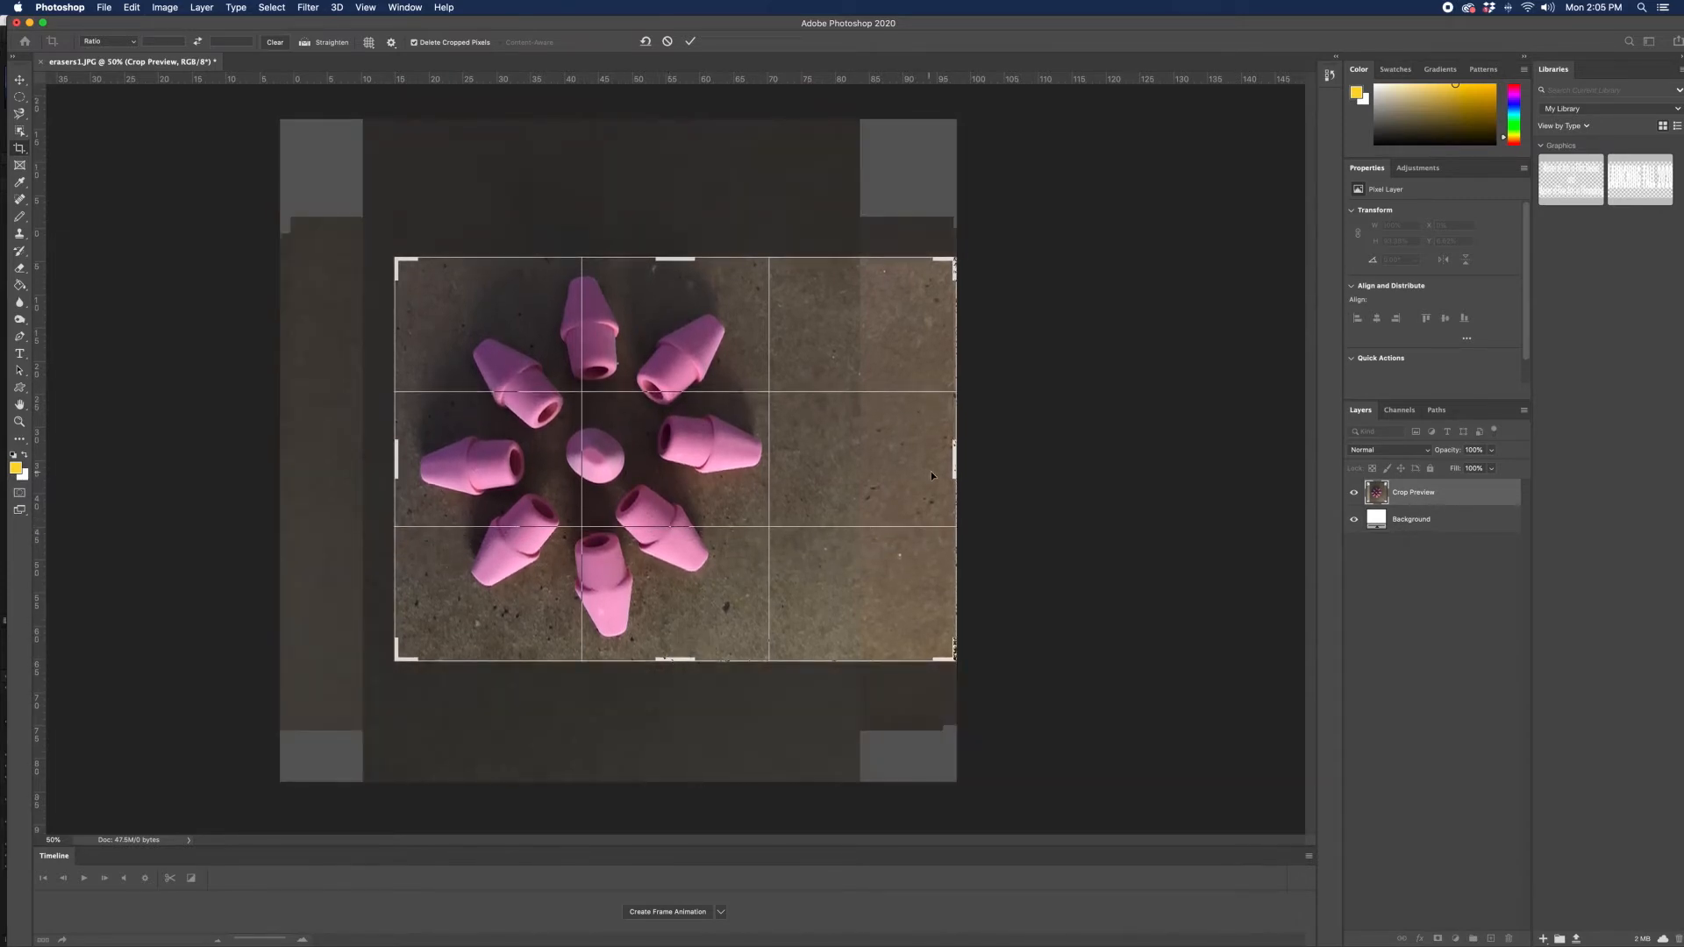
drag(954, 466, 880, 482)
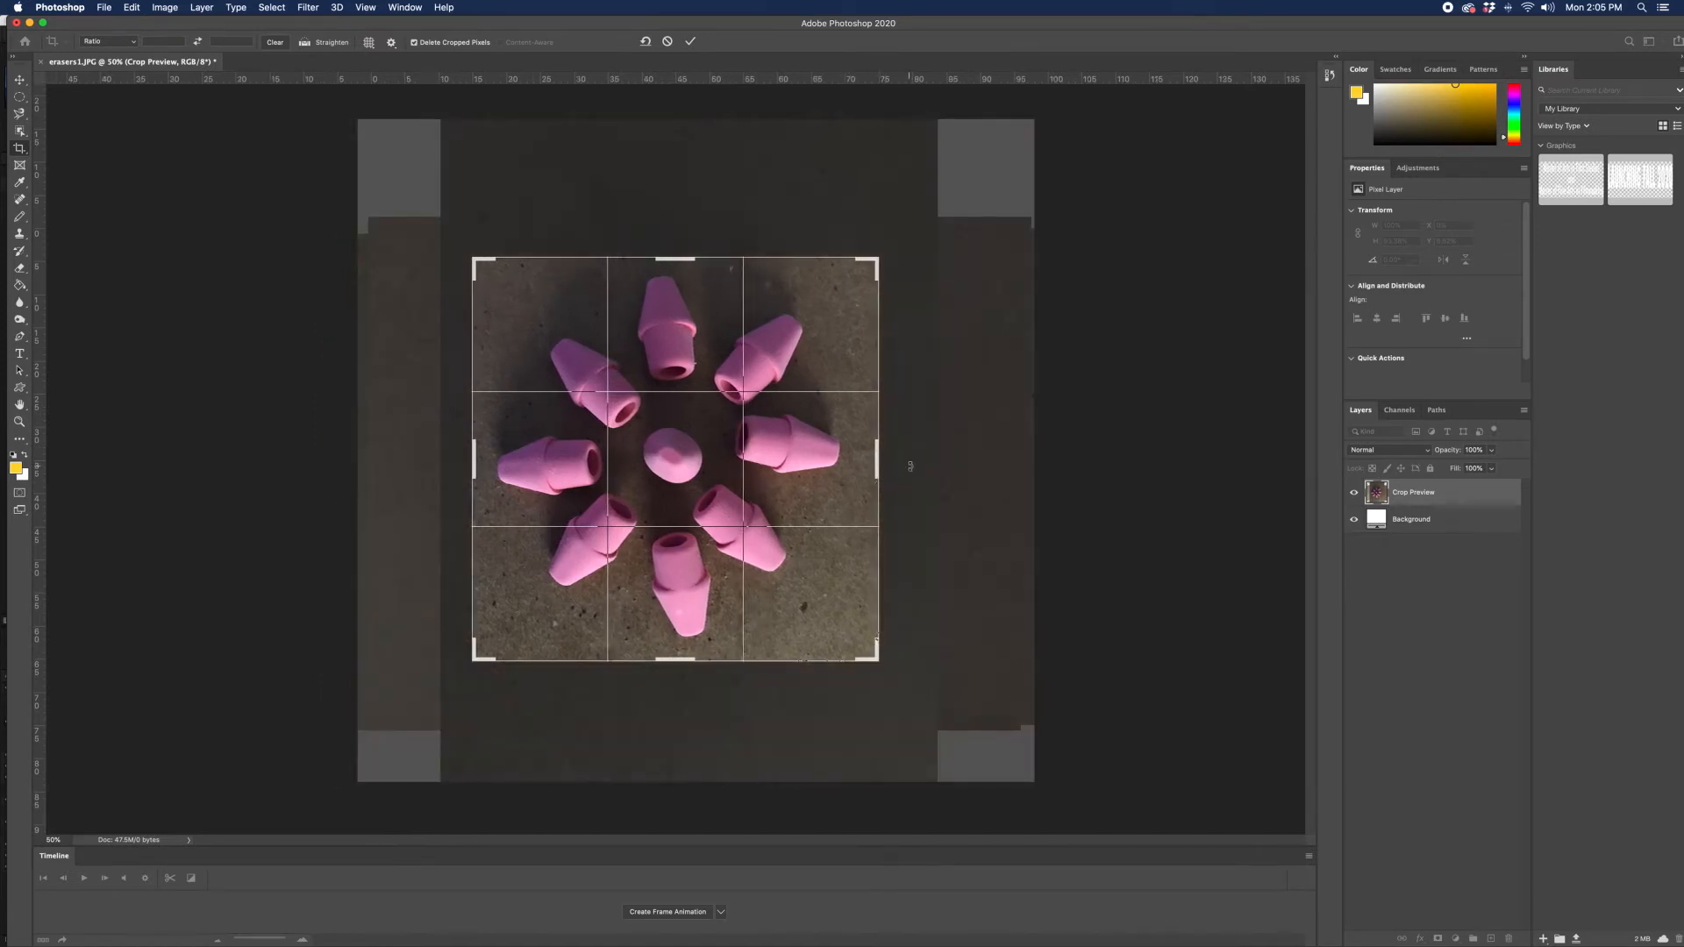
key(Return)
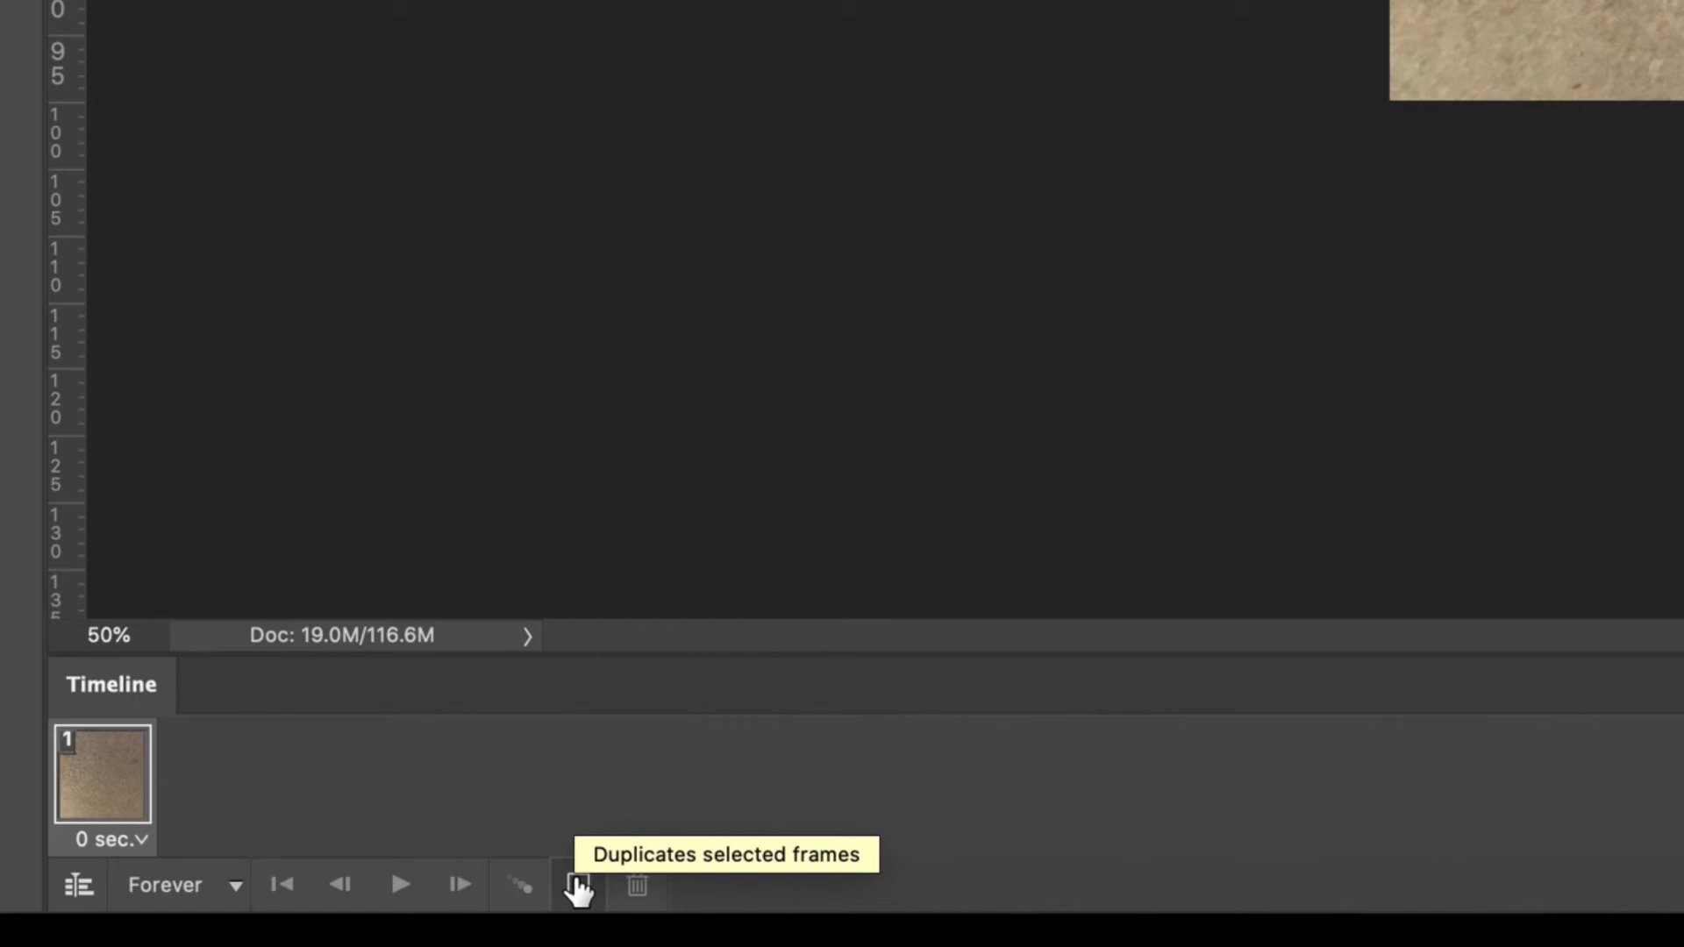
Add frames 2, 3 and 4 by duplication, turning on Layer 1, Layer 2 and Layer 3 in them respectively.
click(579, 886)
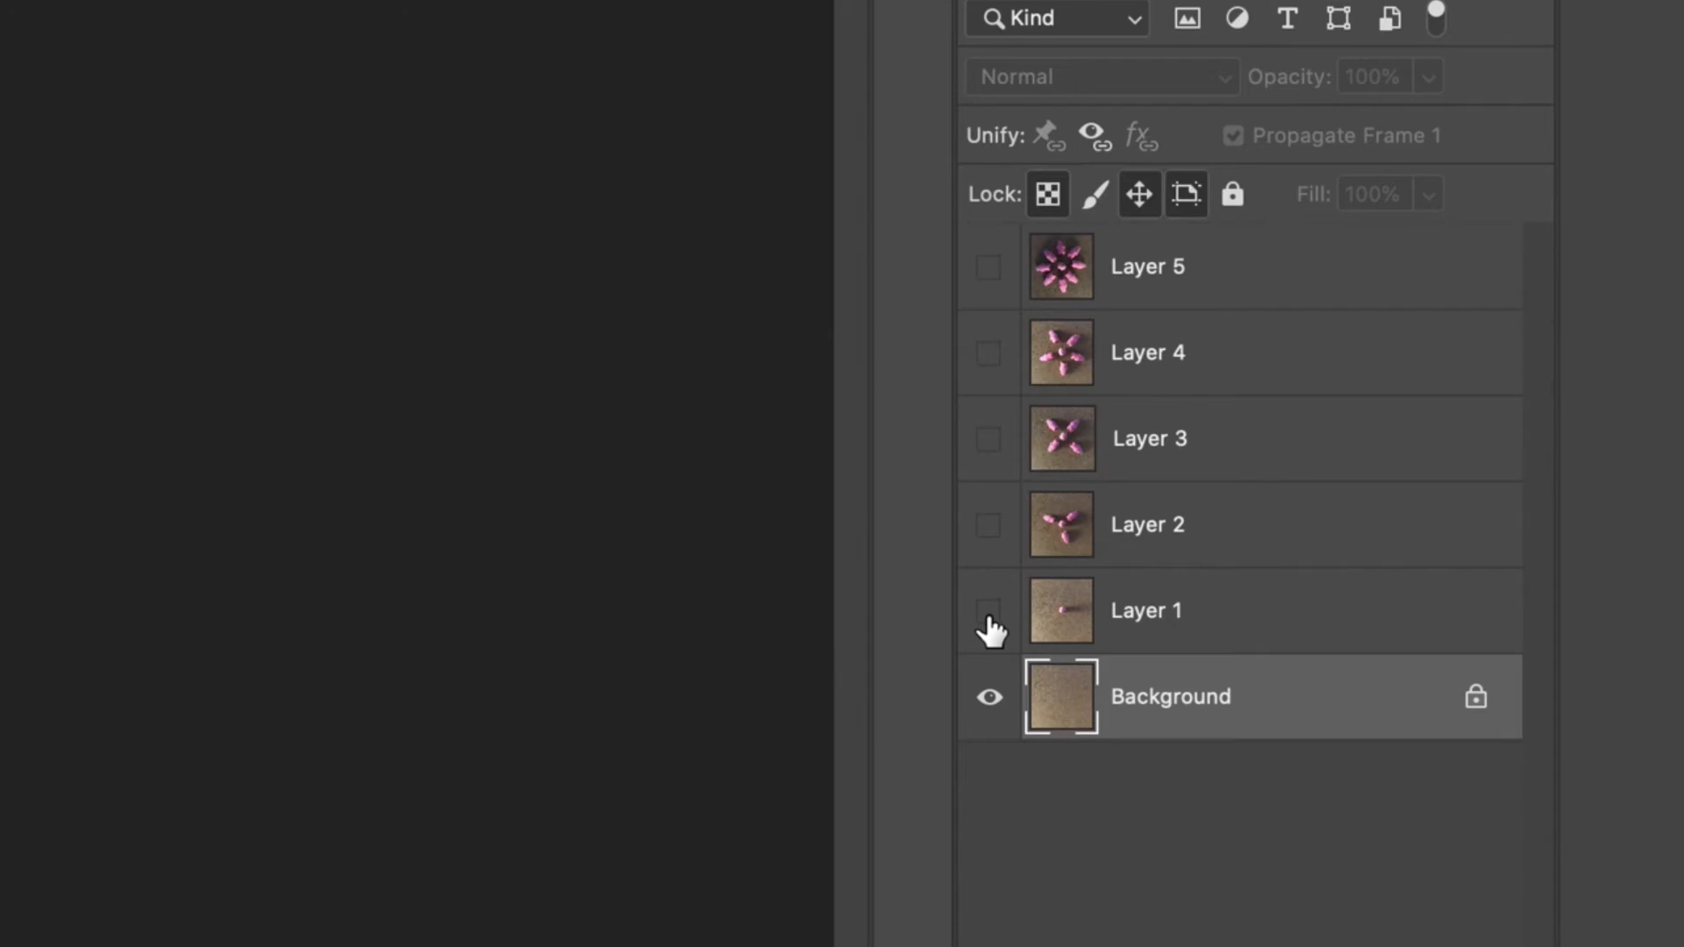
click(989, 612)
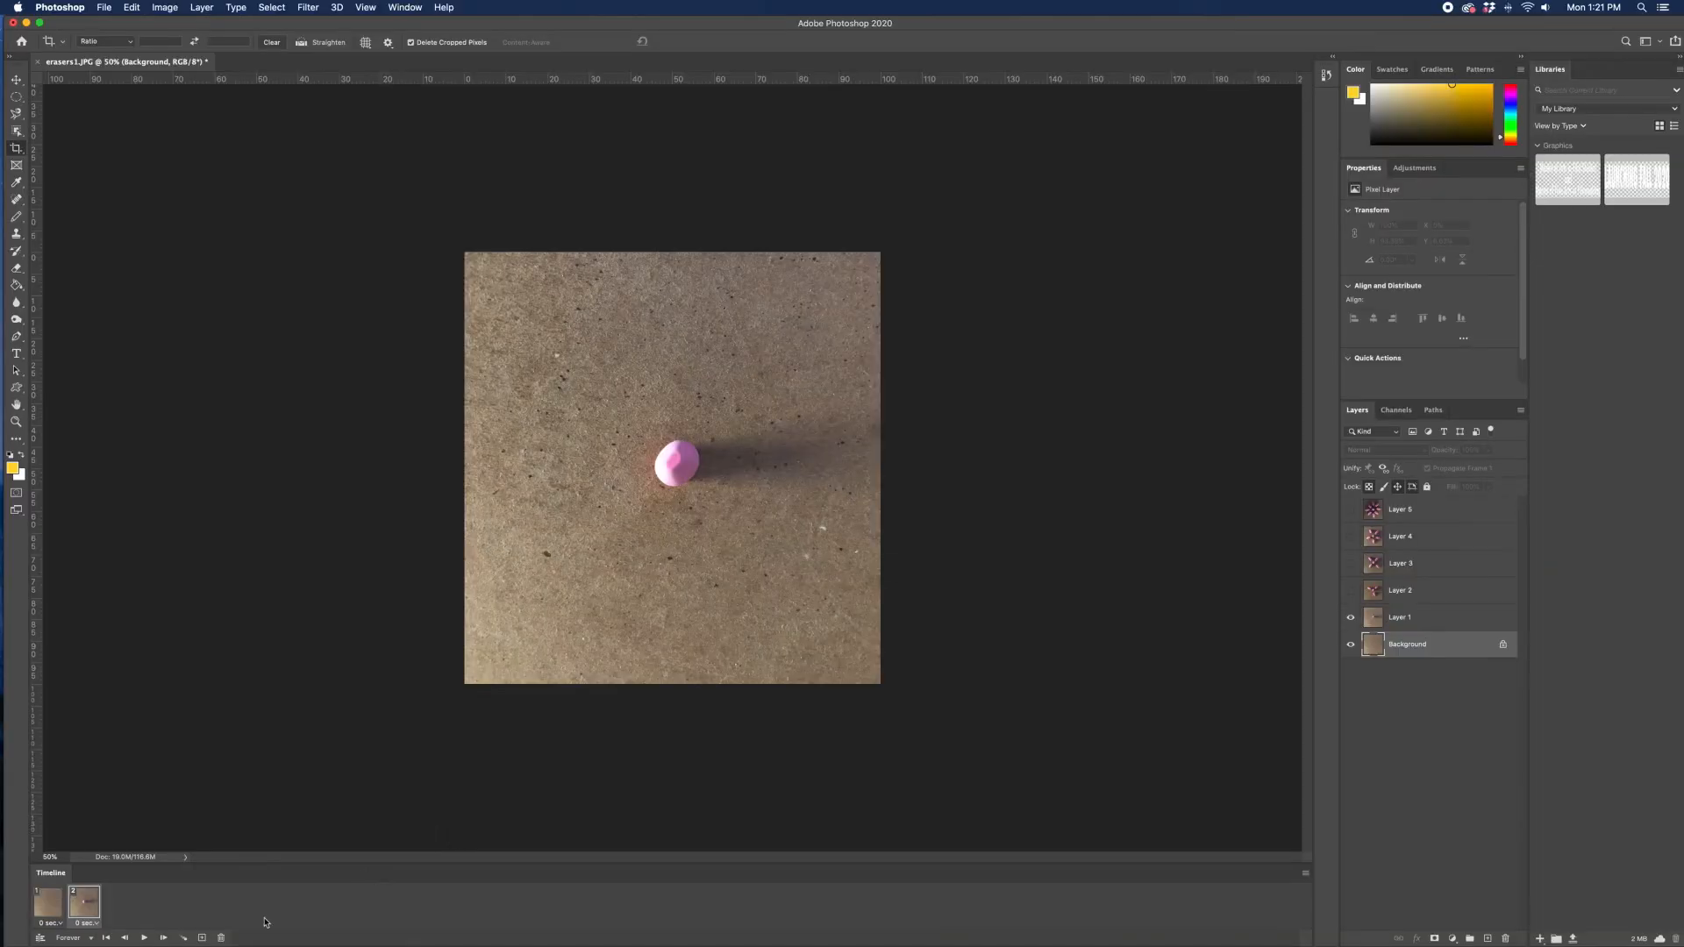
click(204, 939)
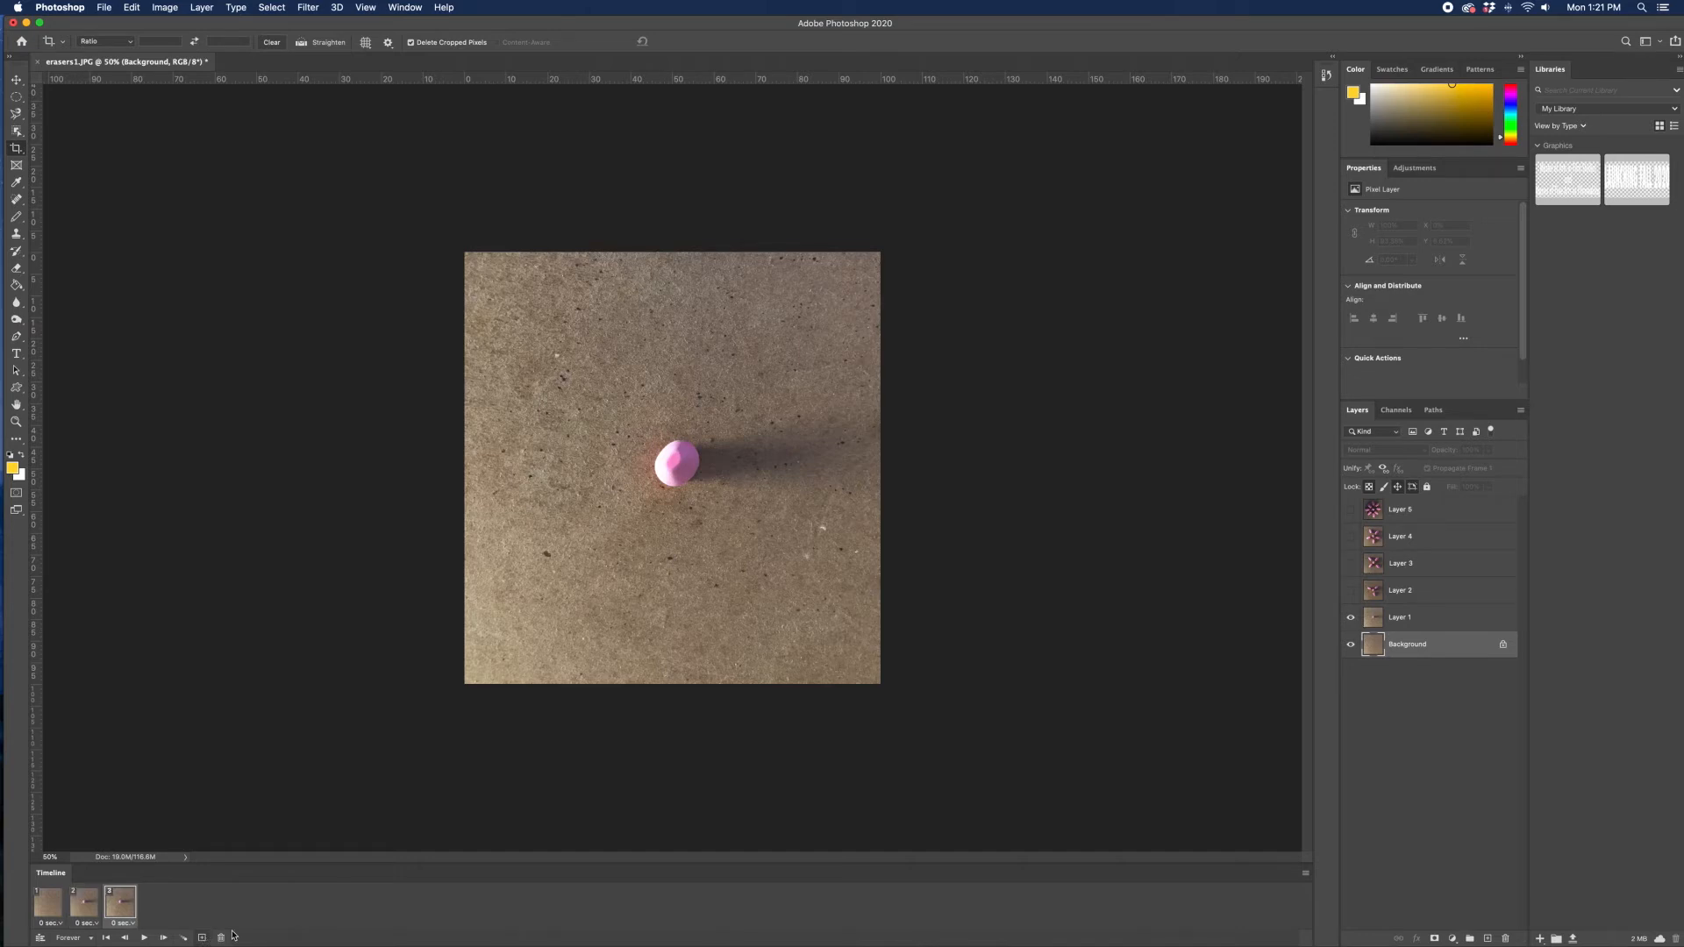
click(1352, 591)
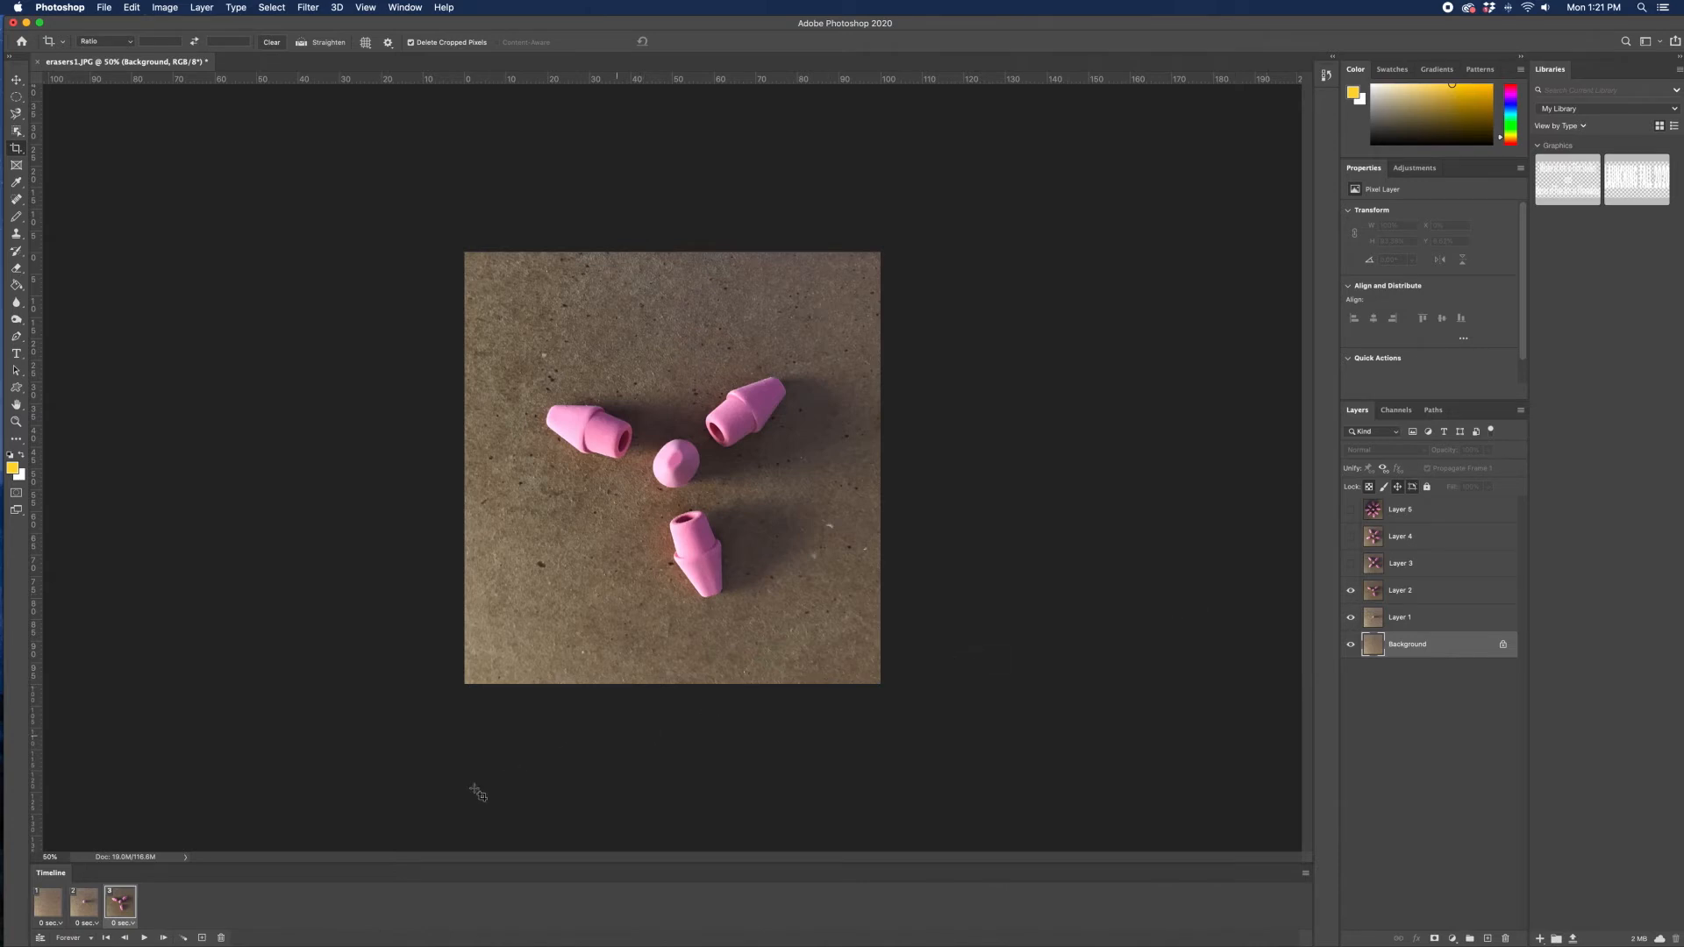
click(201, 938)
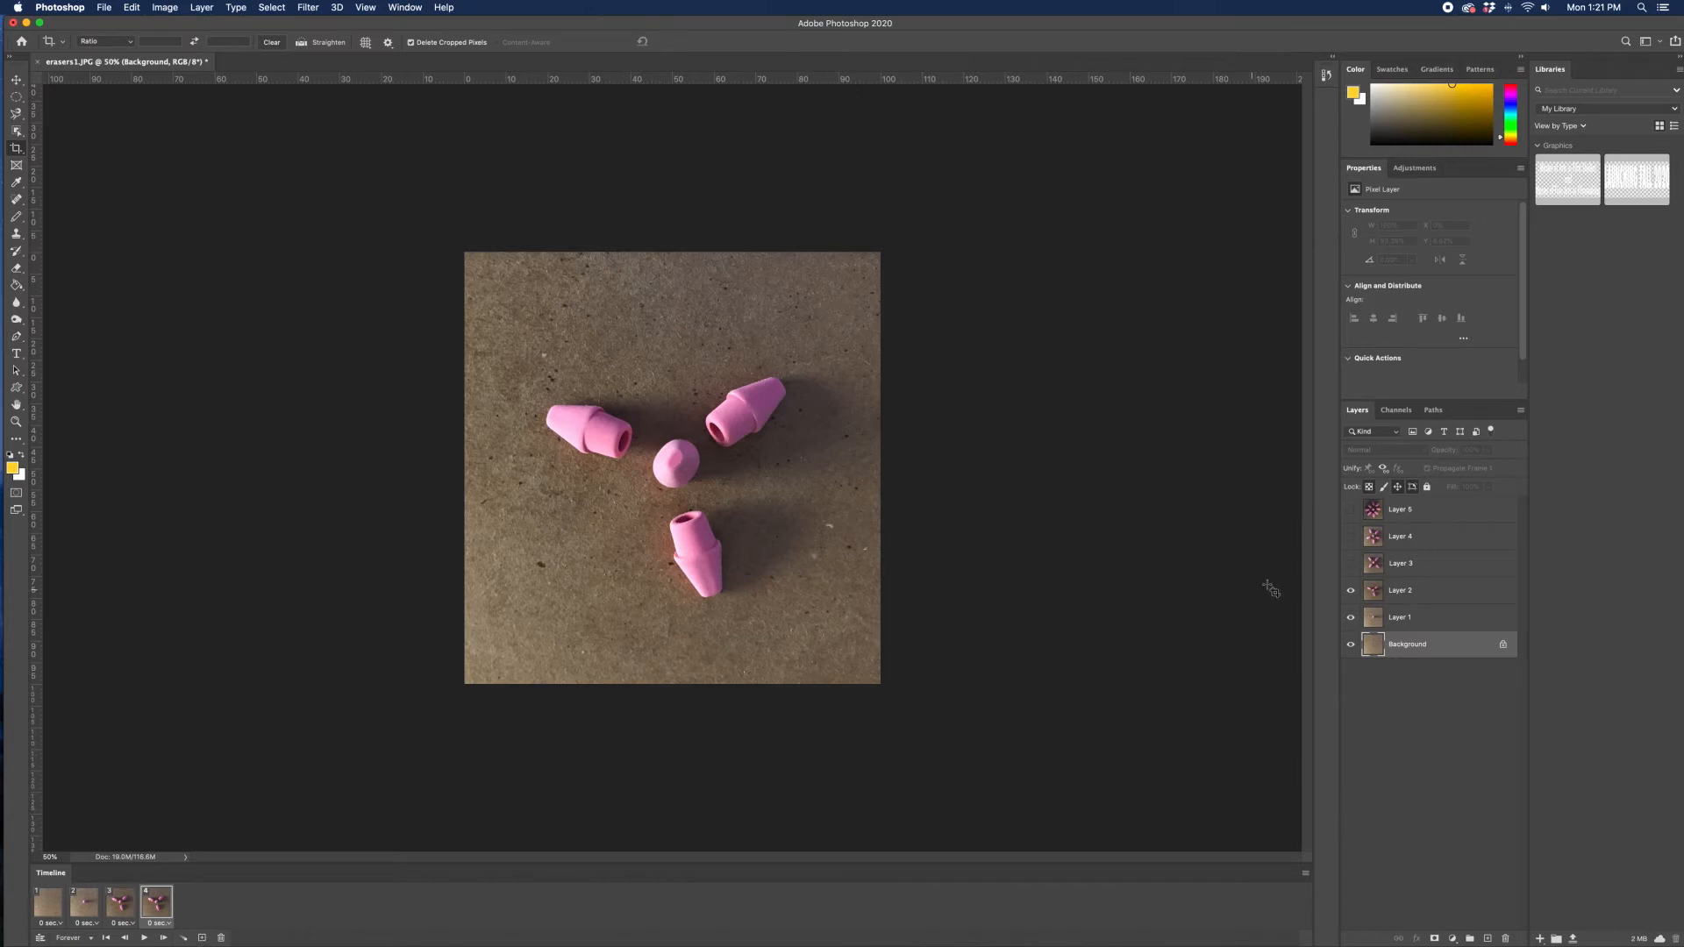
click(1352, 565)
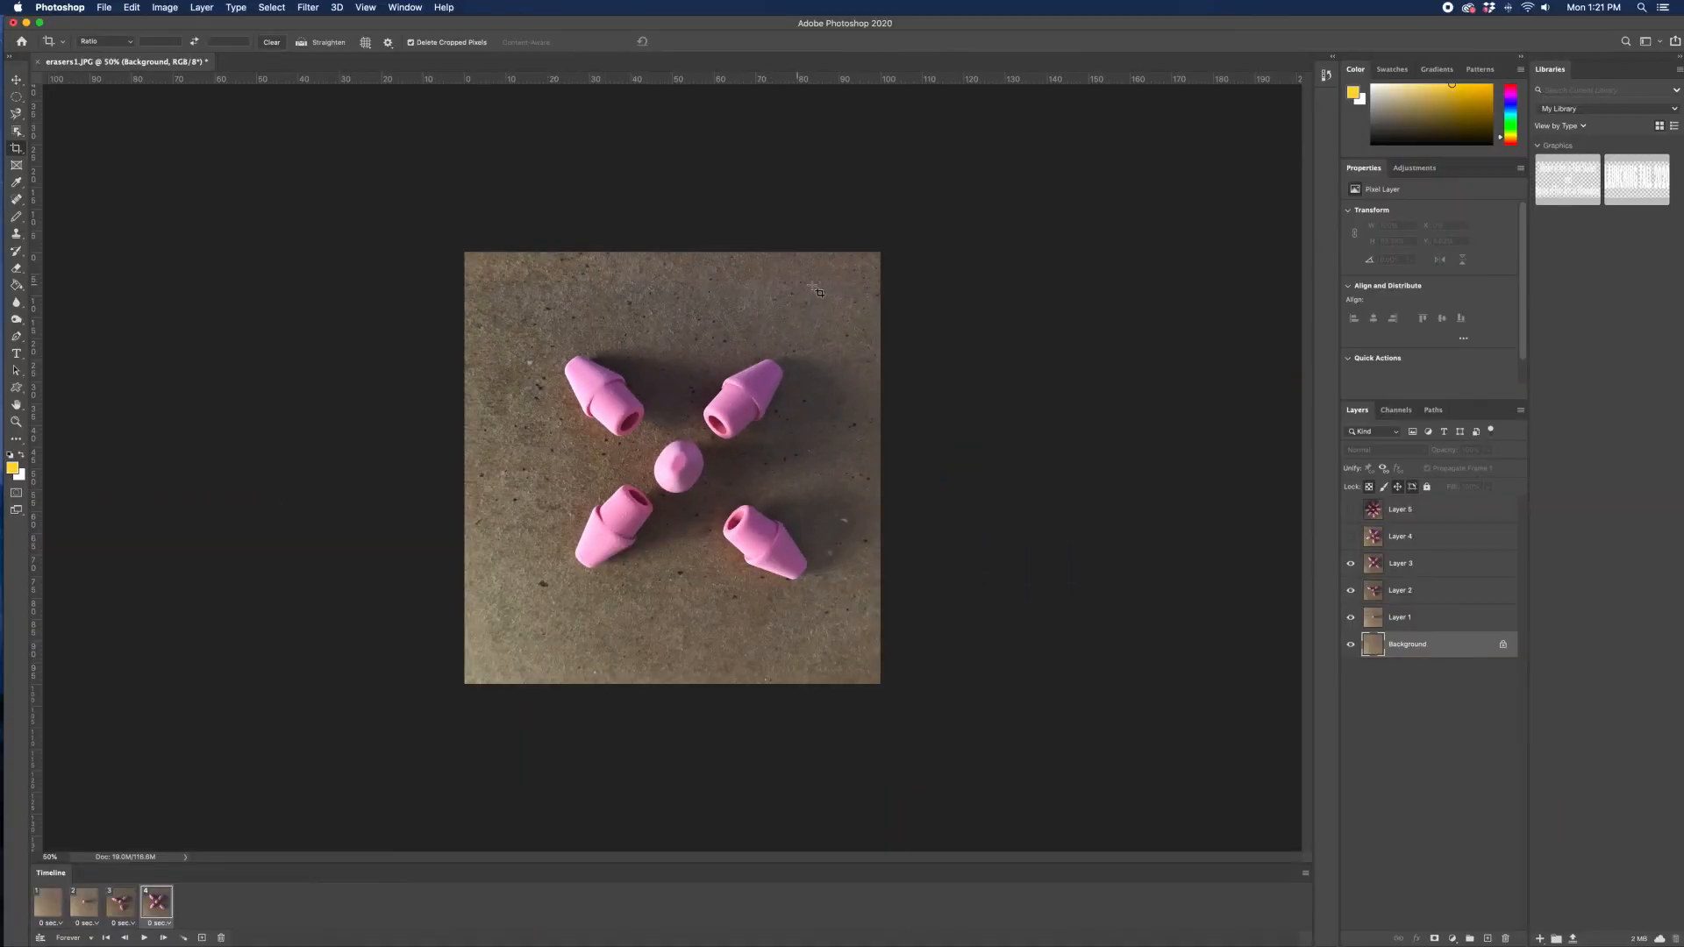
Crop a thin strip off the top edge of the image.
click(847, 292)
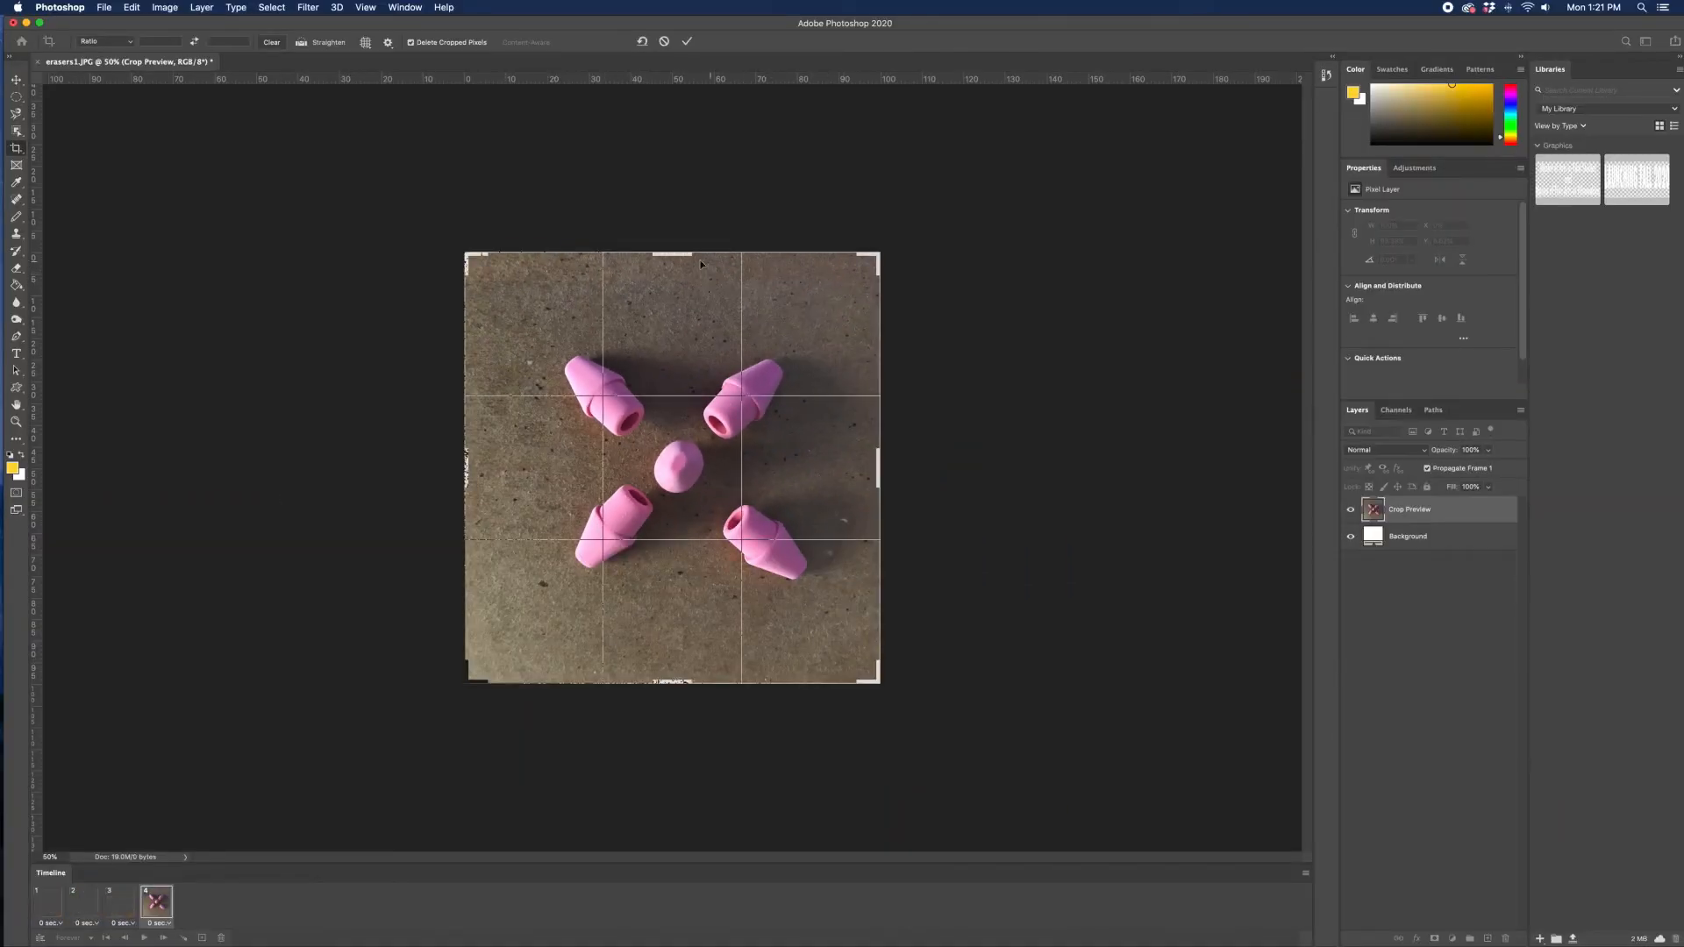
drag(675, 252, 673, 265)
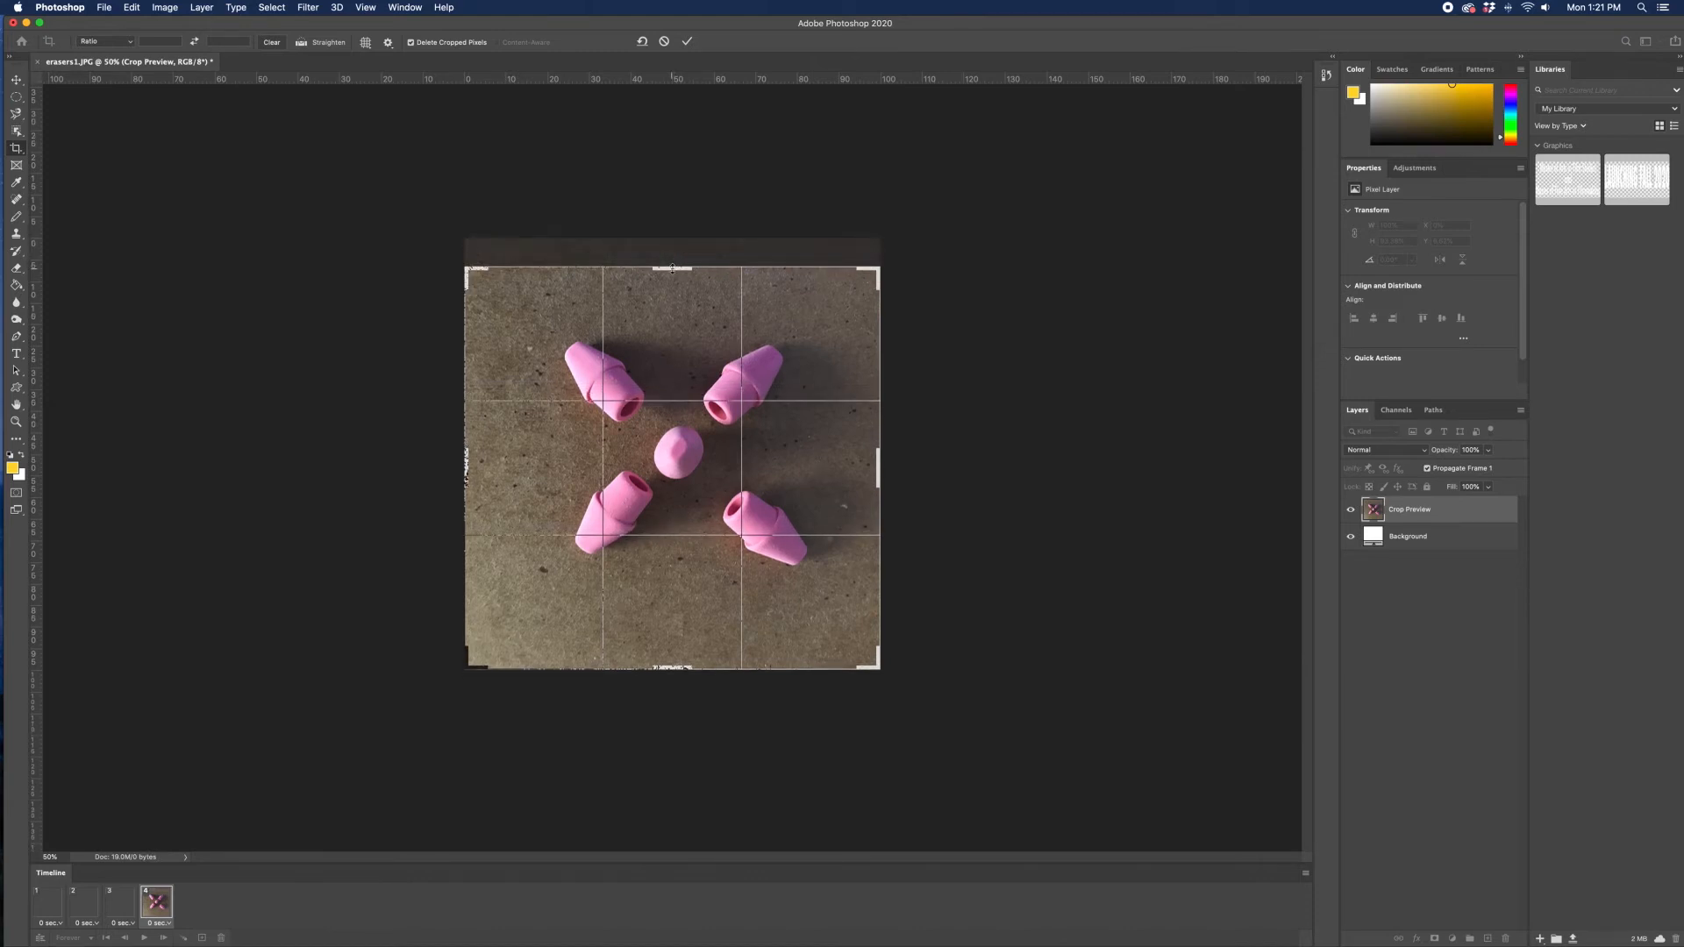
key(Return)
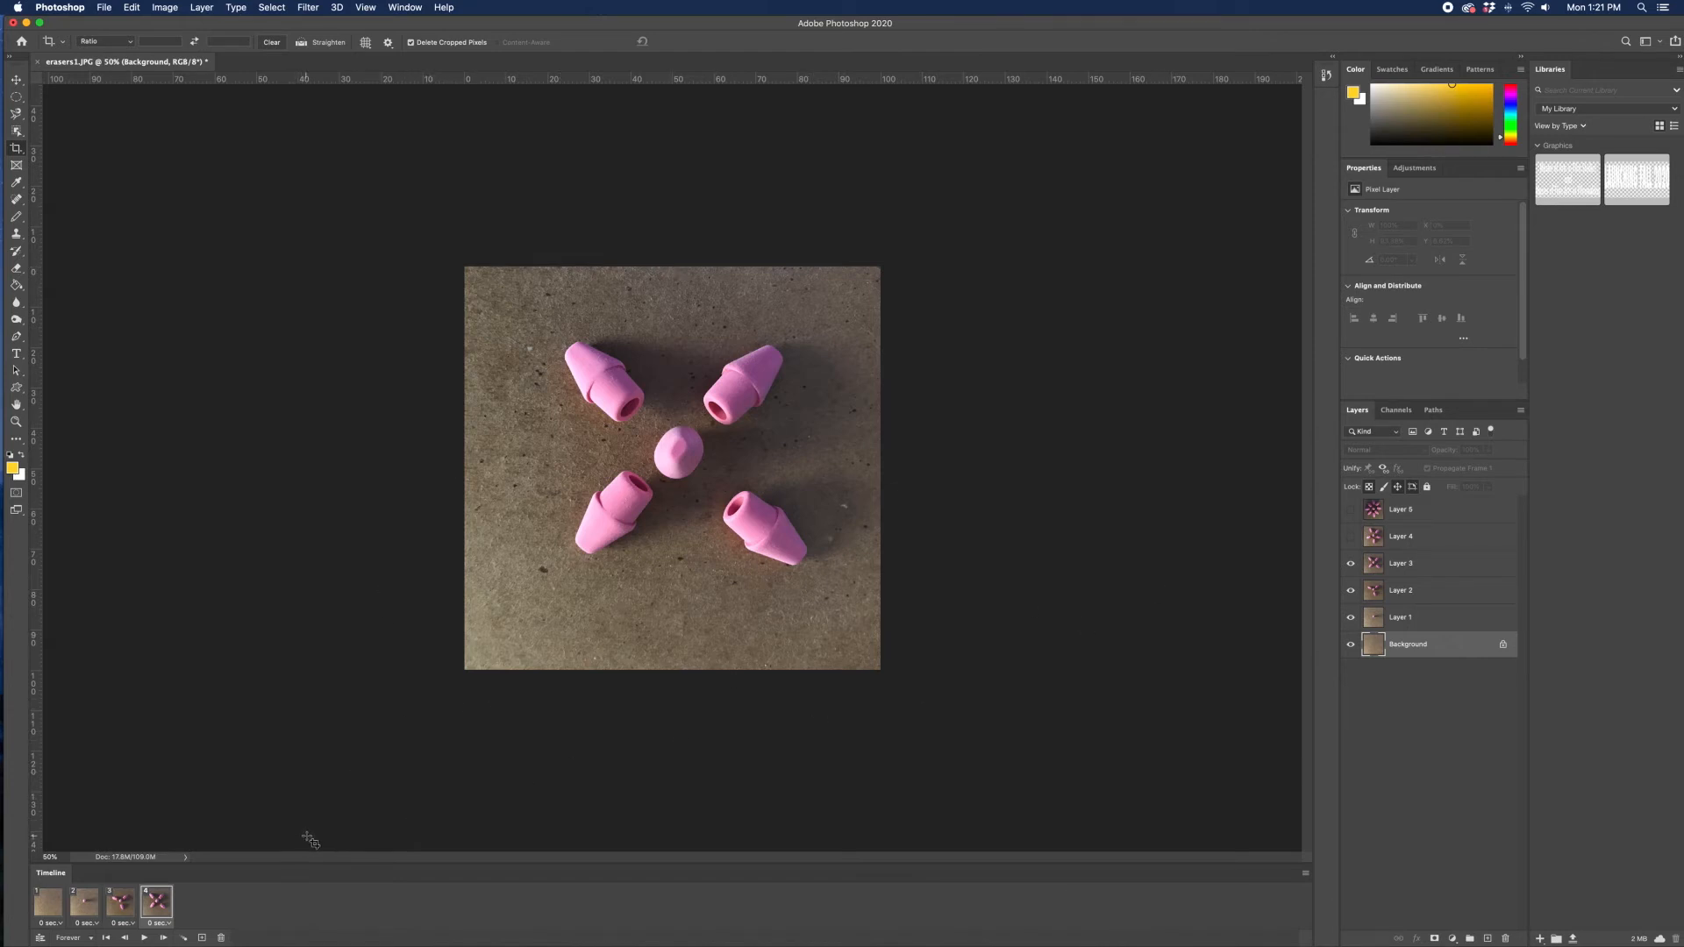
Add frames 5 and 6 by duplication, turning on Layer 4 in frame 5 and Layer 5 in frame 6.
click(201, 939)
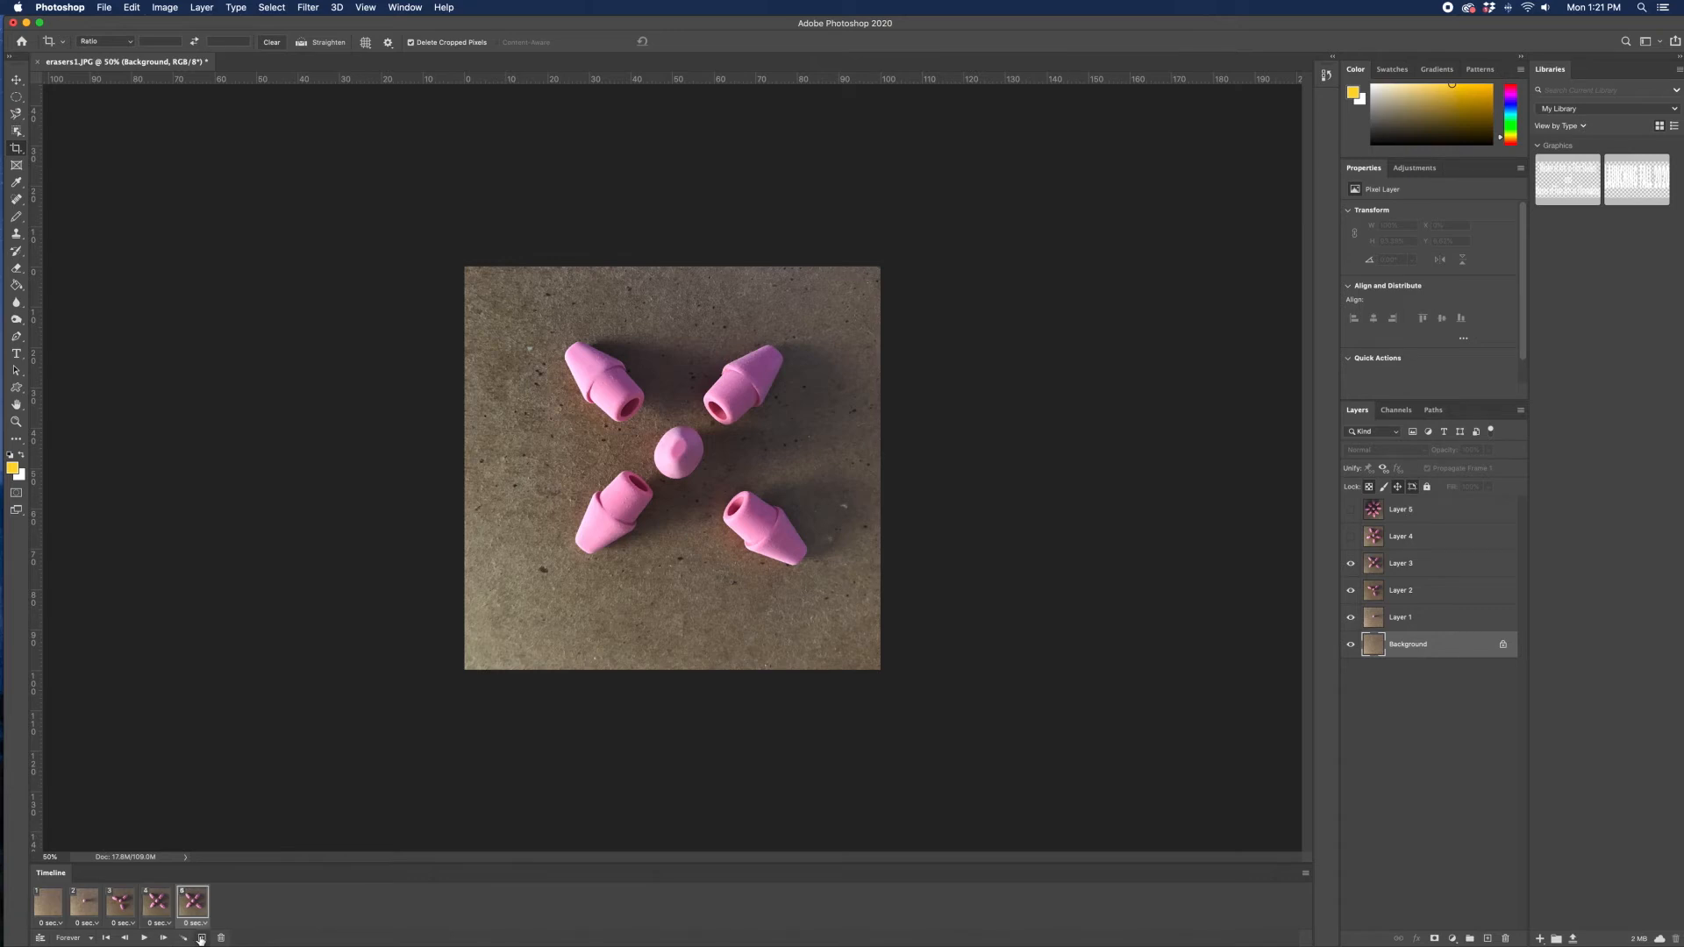
click(1351, 537)
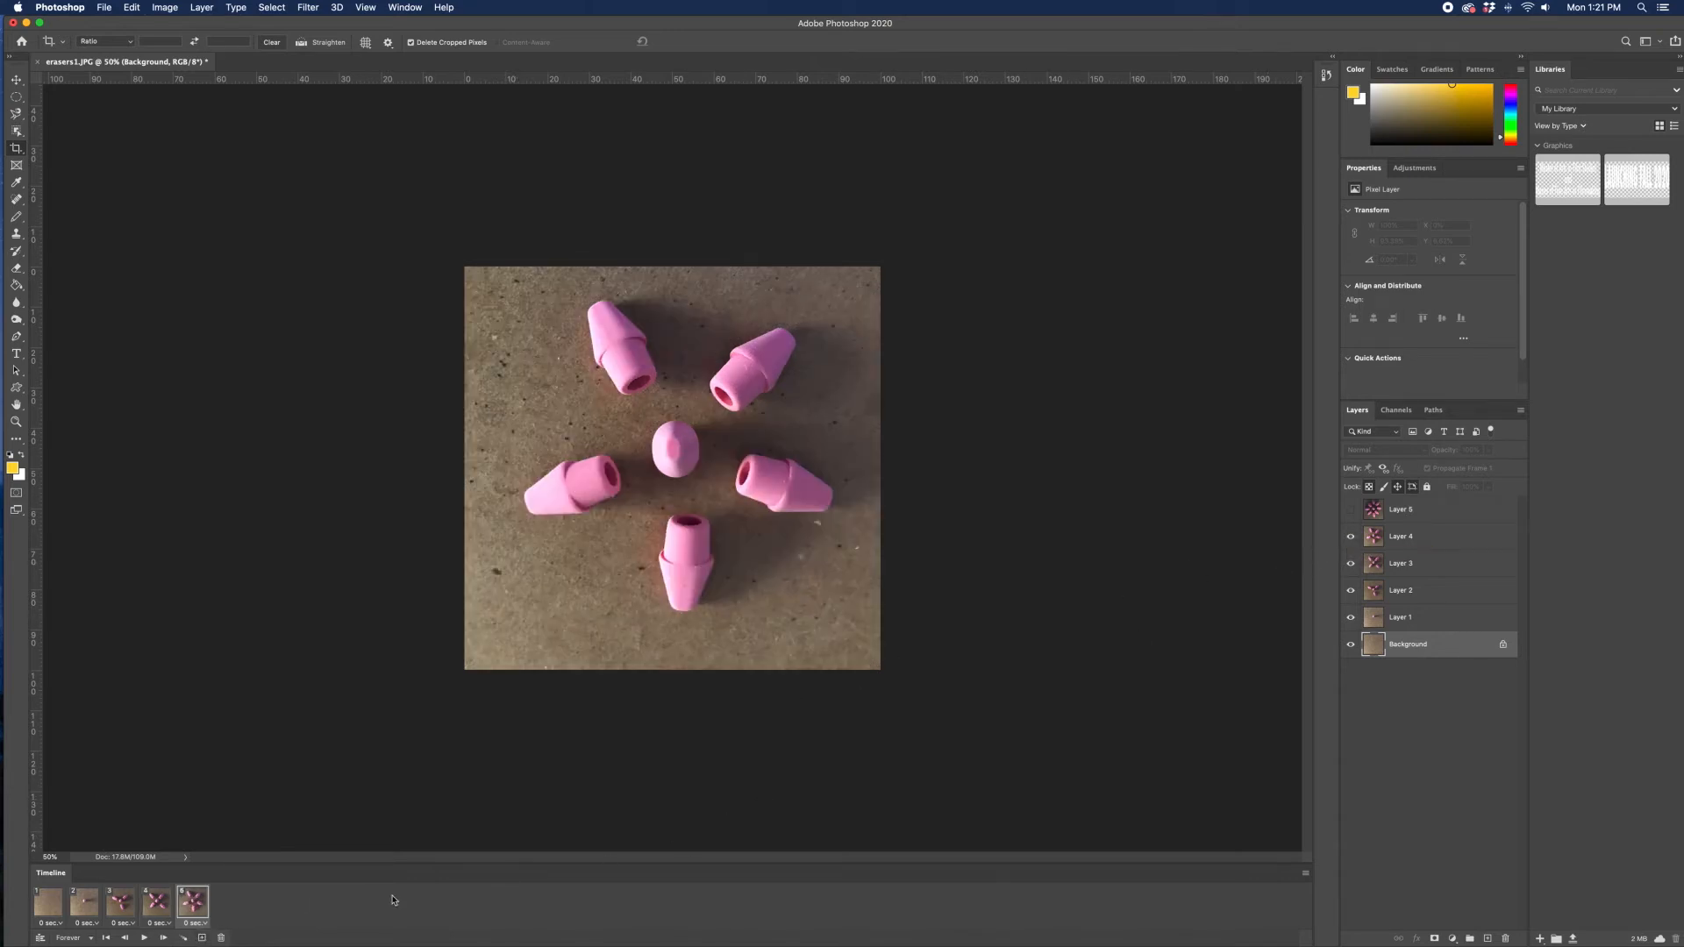
click(201, 938)
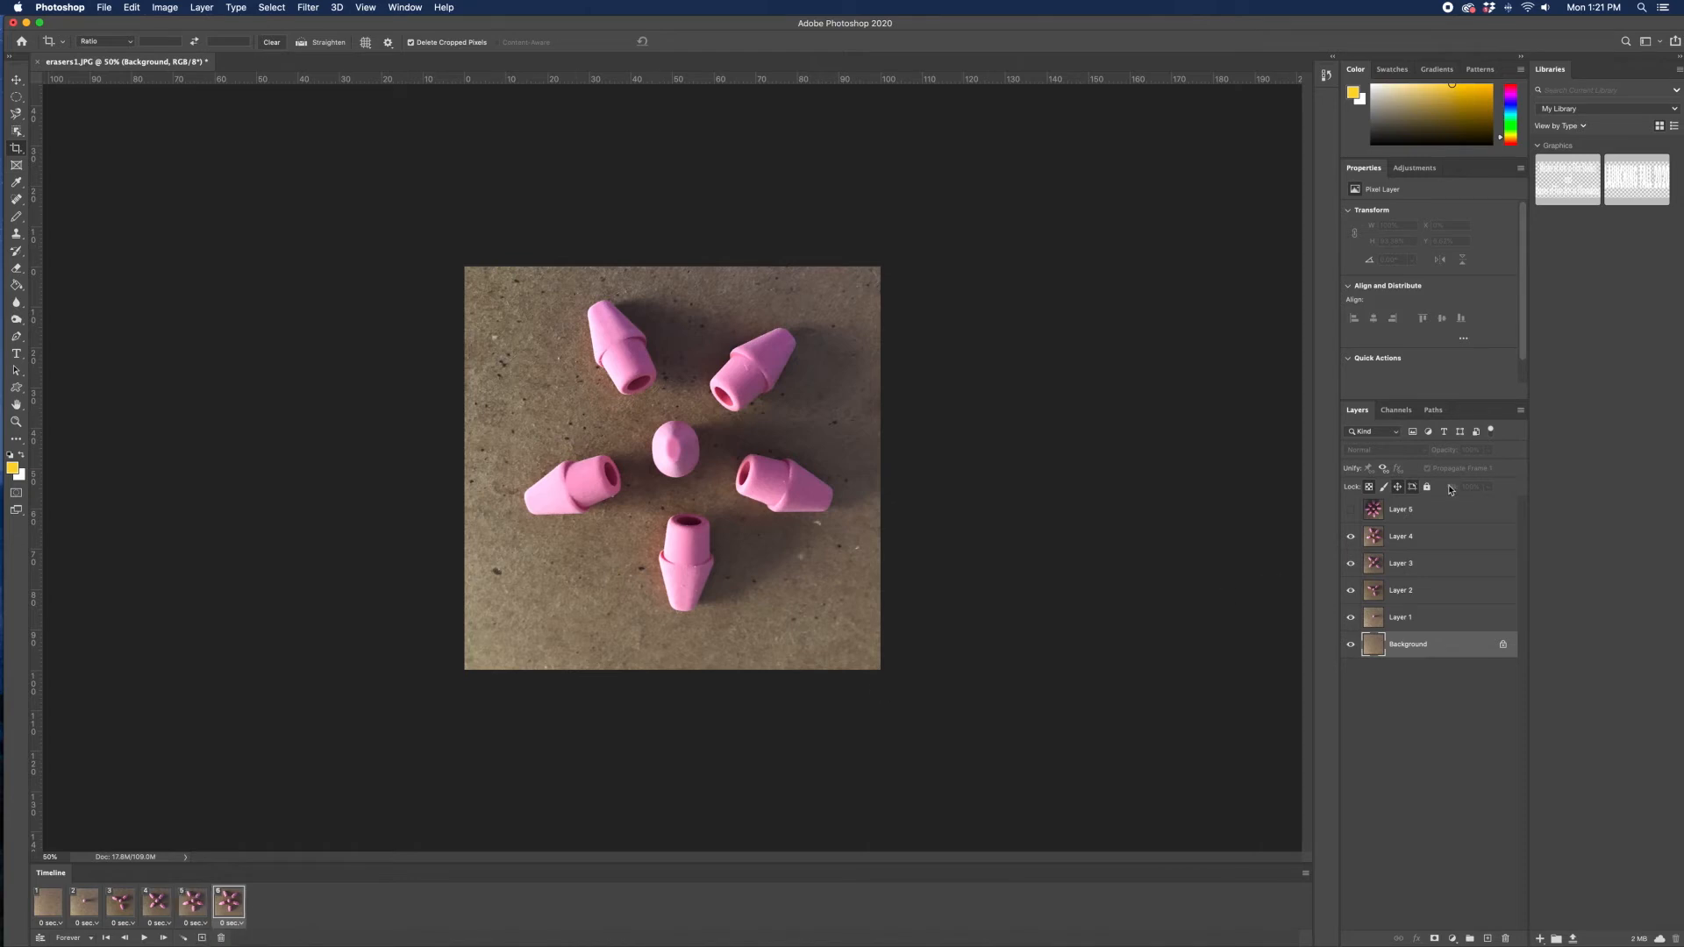
click(1350, 511)
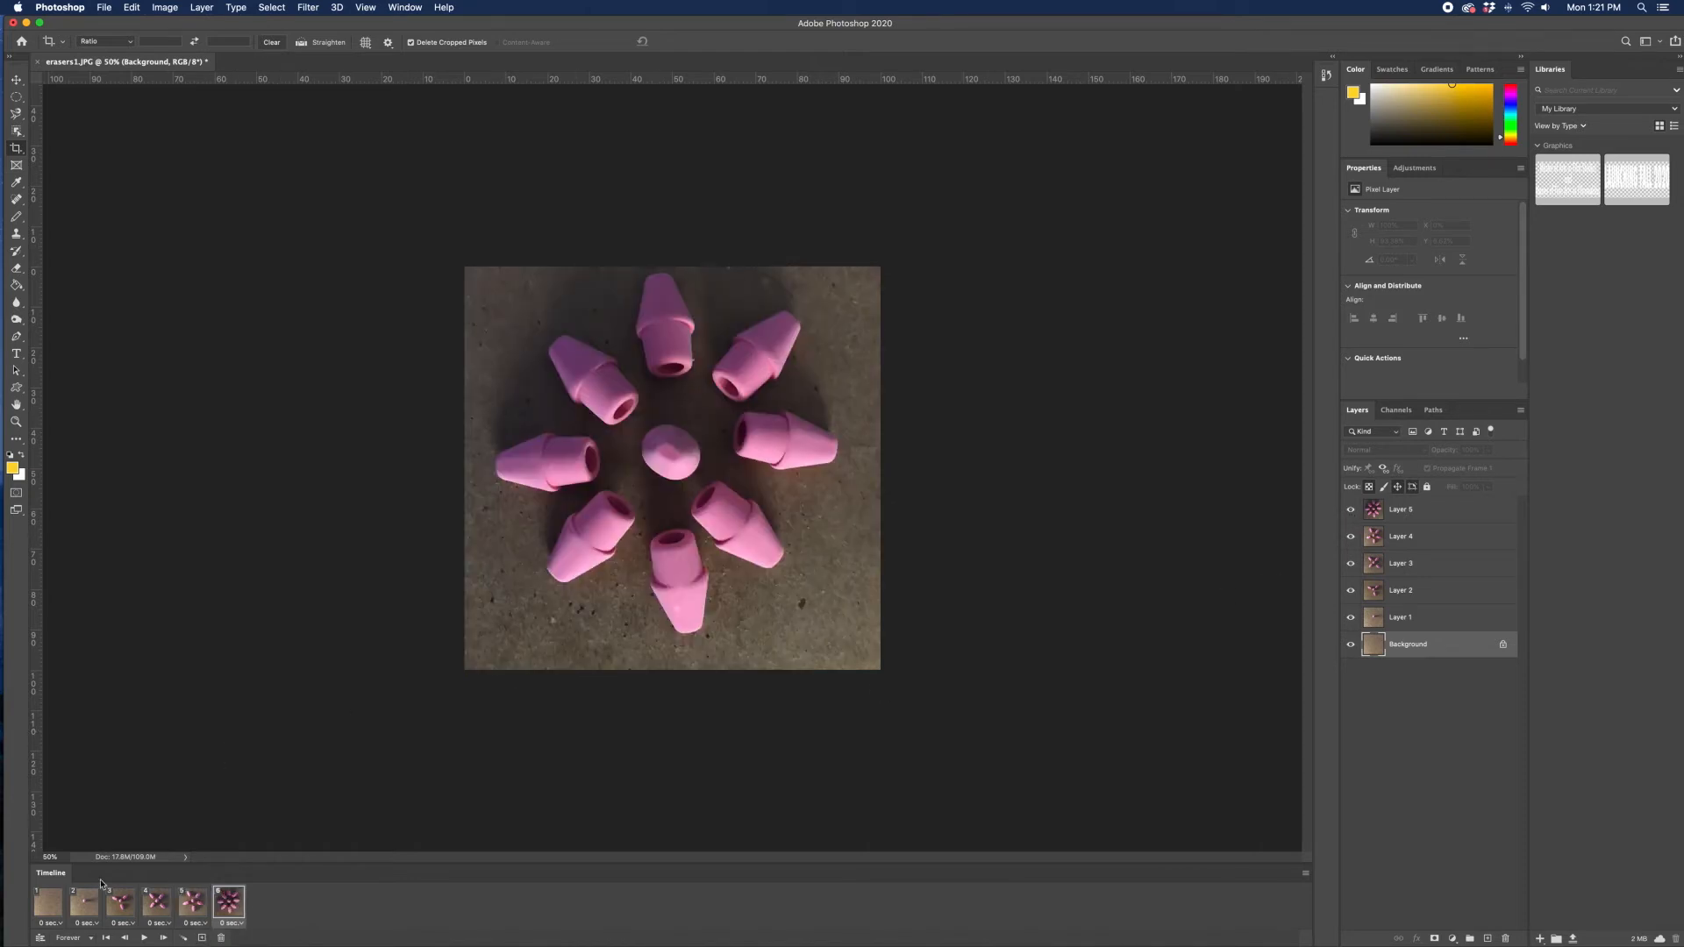
Review frames 1 to 6 one by one and crop a thin strip off the bottom edge of the image.
click(49, 908)
click(84, 906)
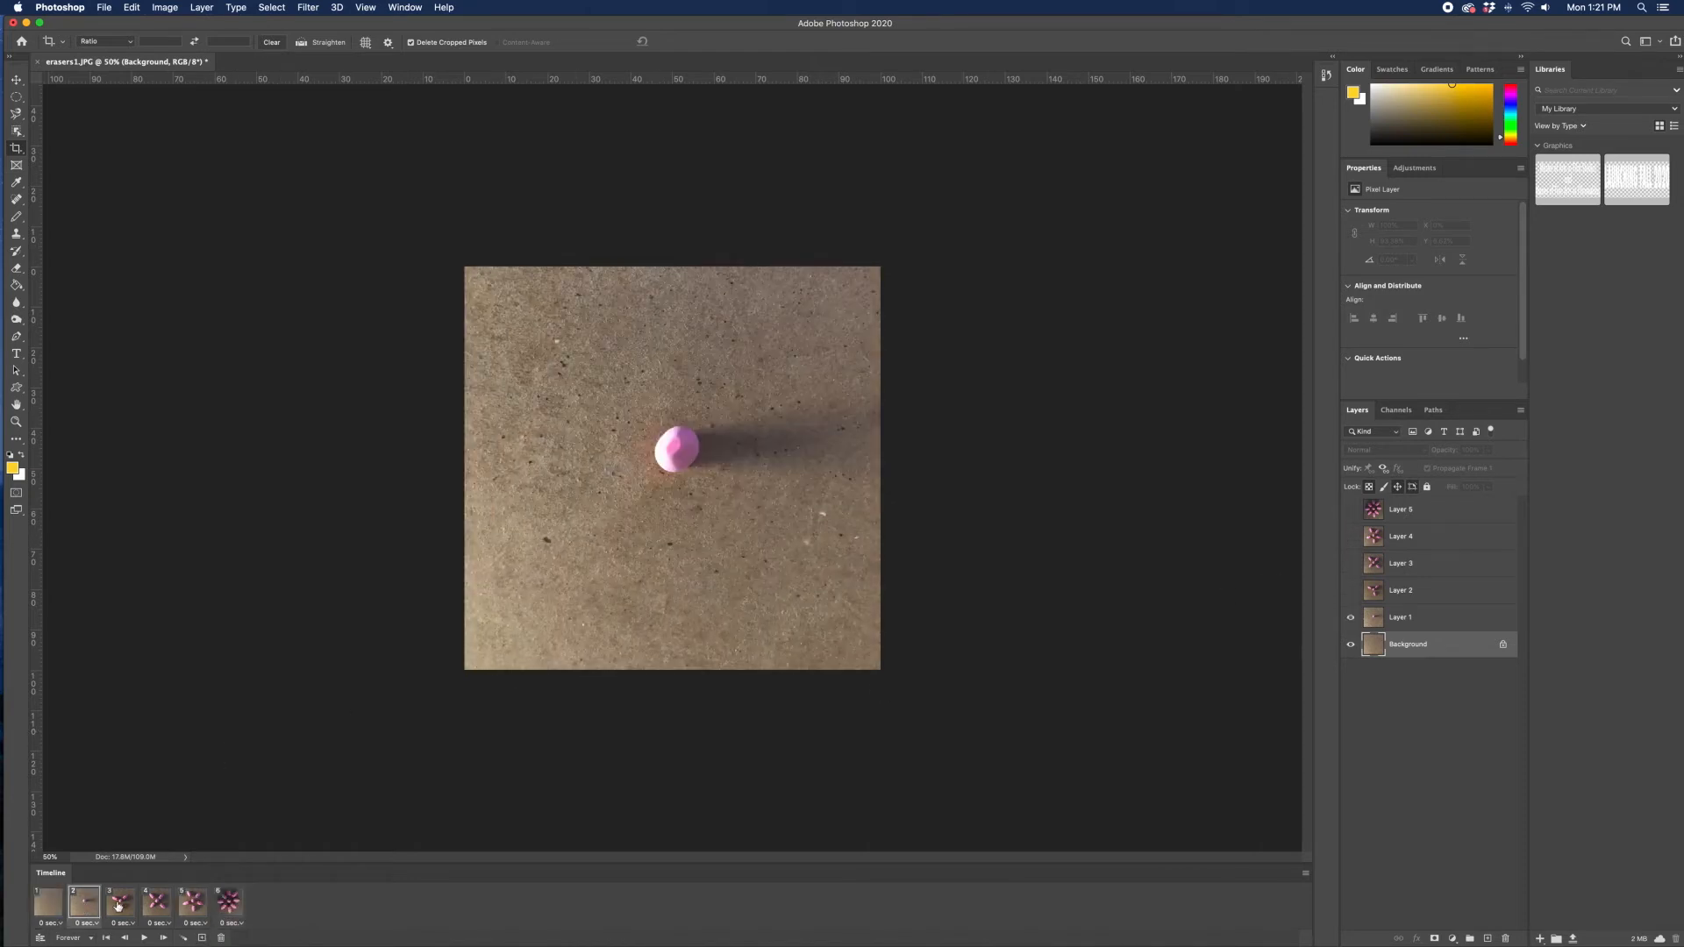
click(128, 906)
click(154, 904)
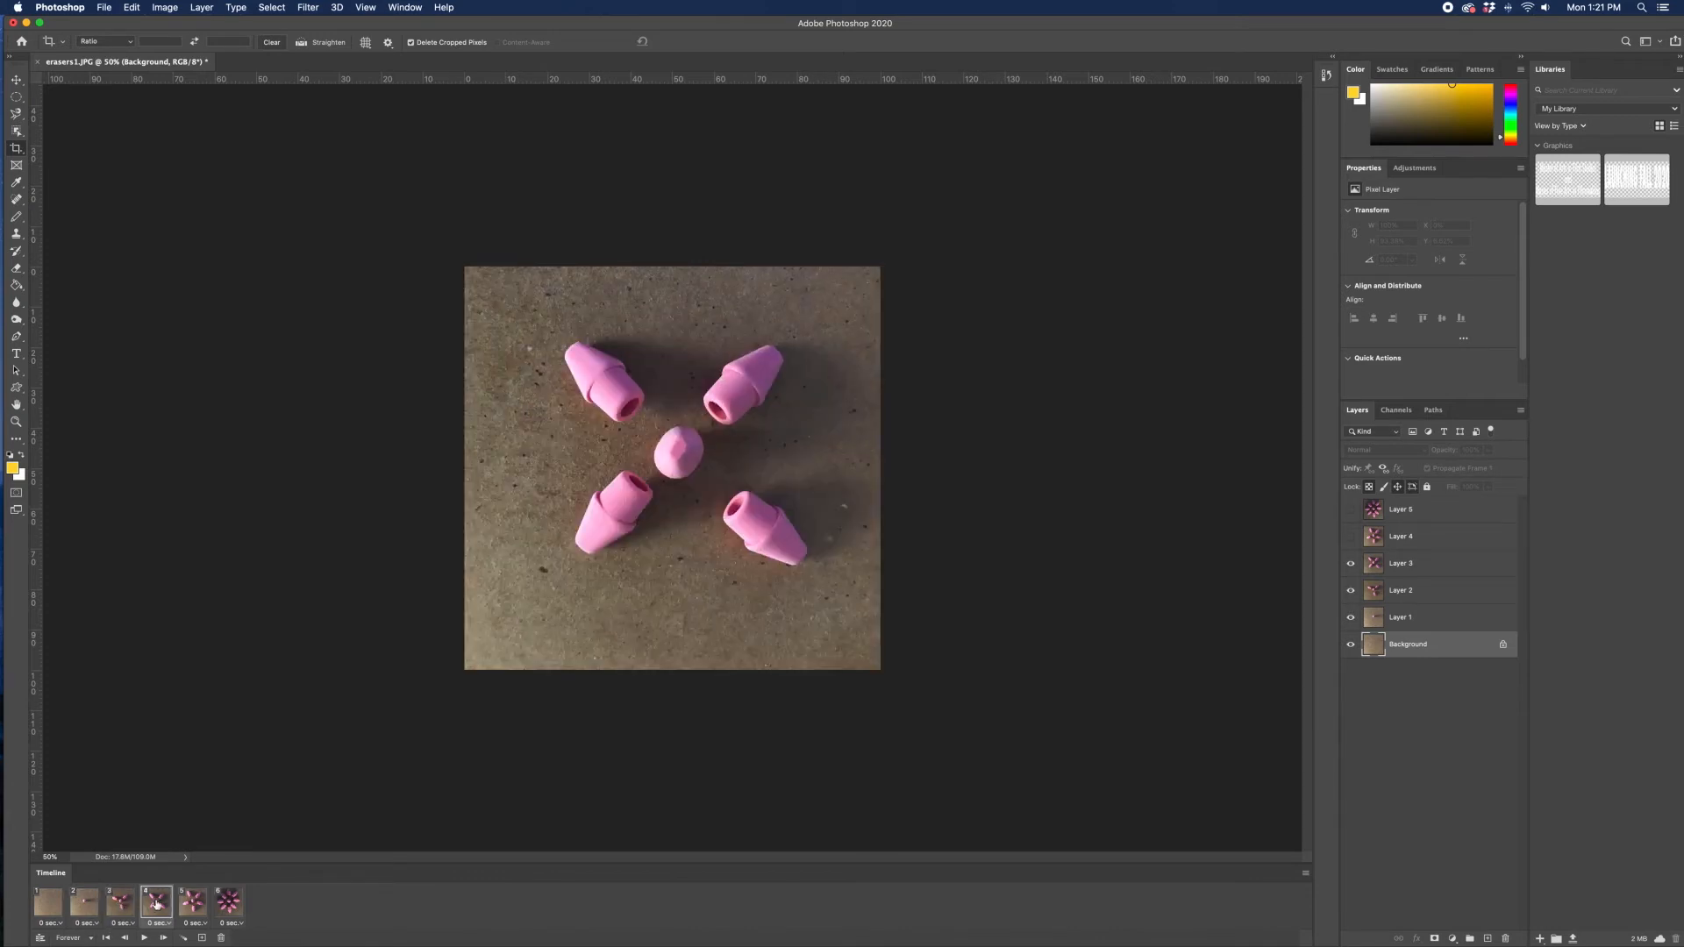
click(194, 905)
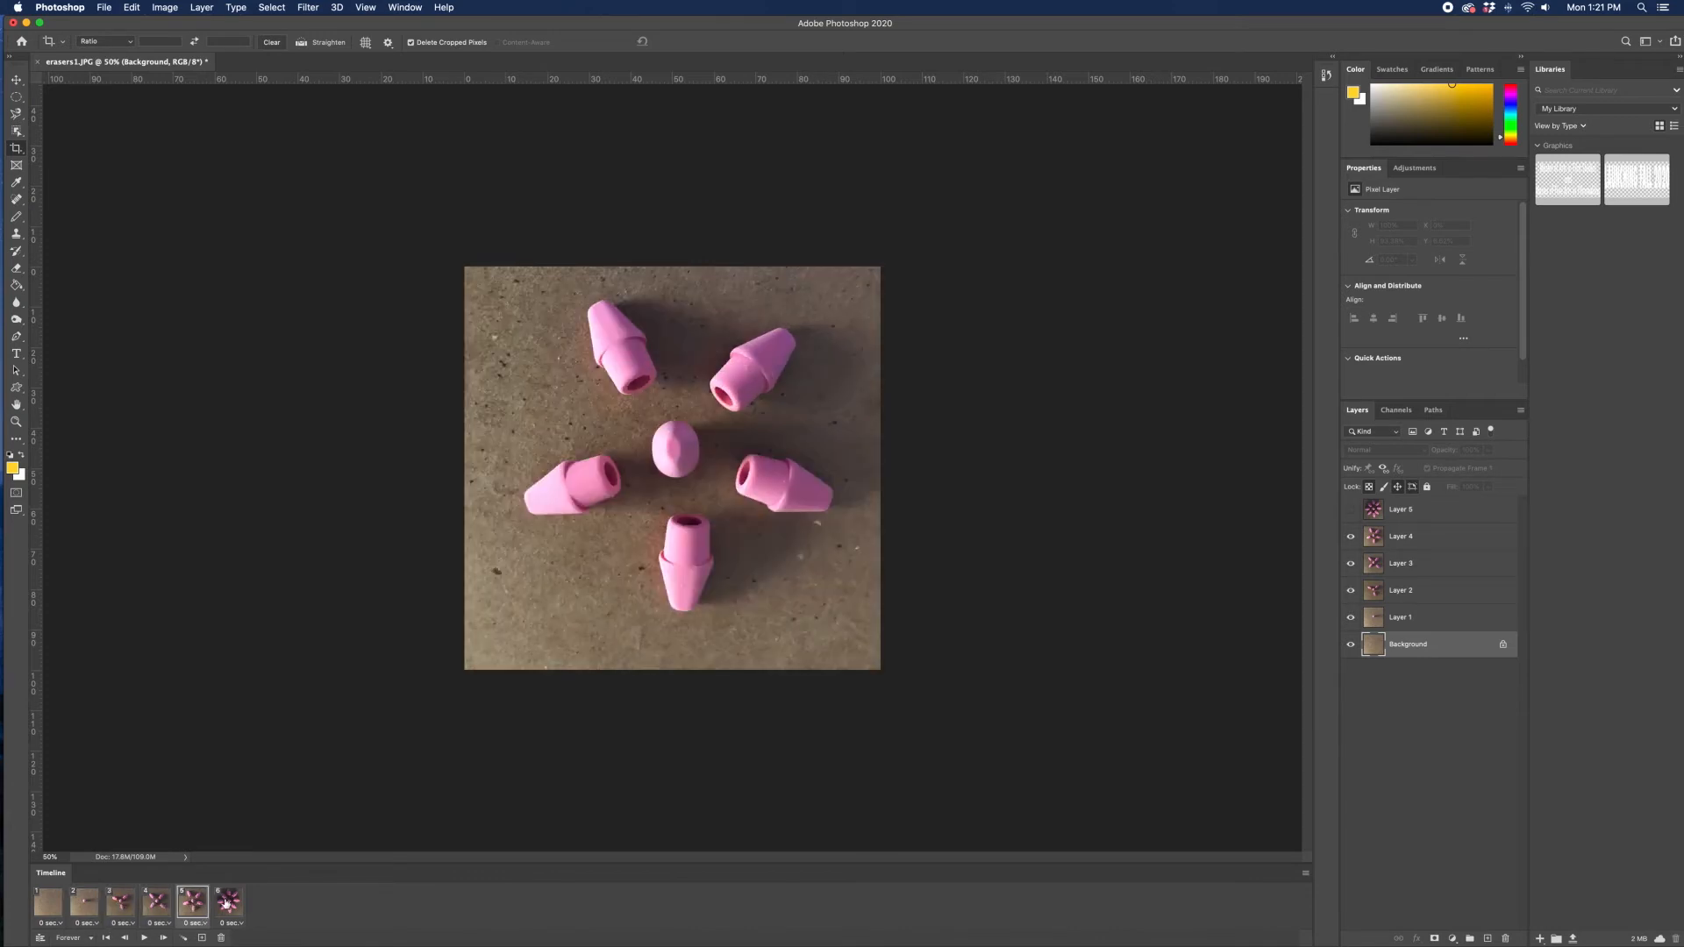
click(227, 905)
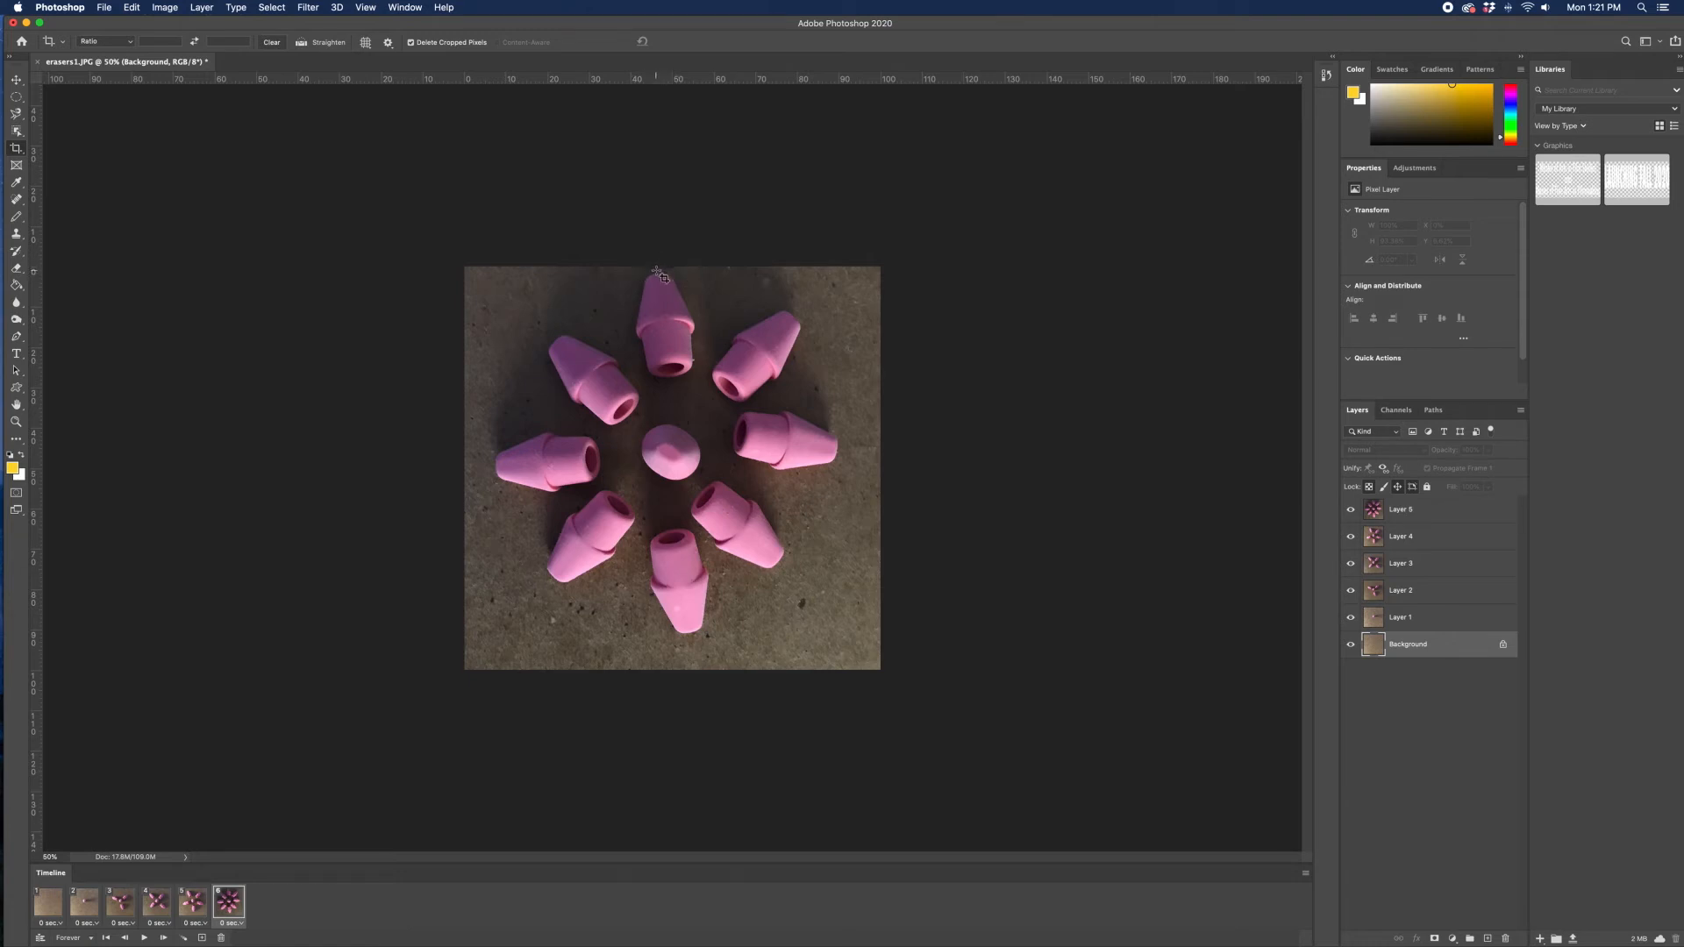
click(554, 646)
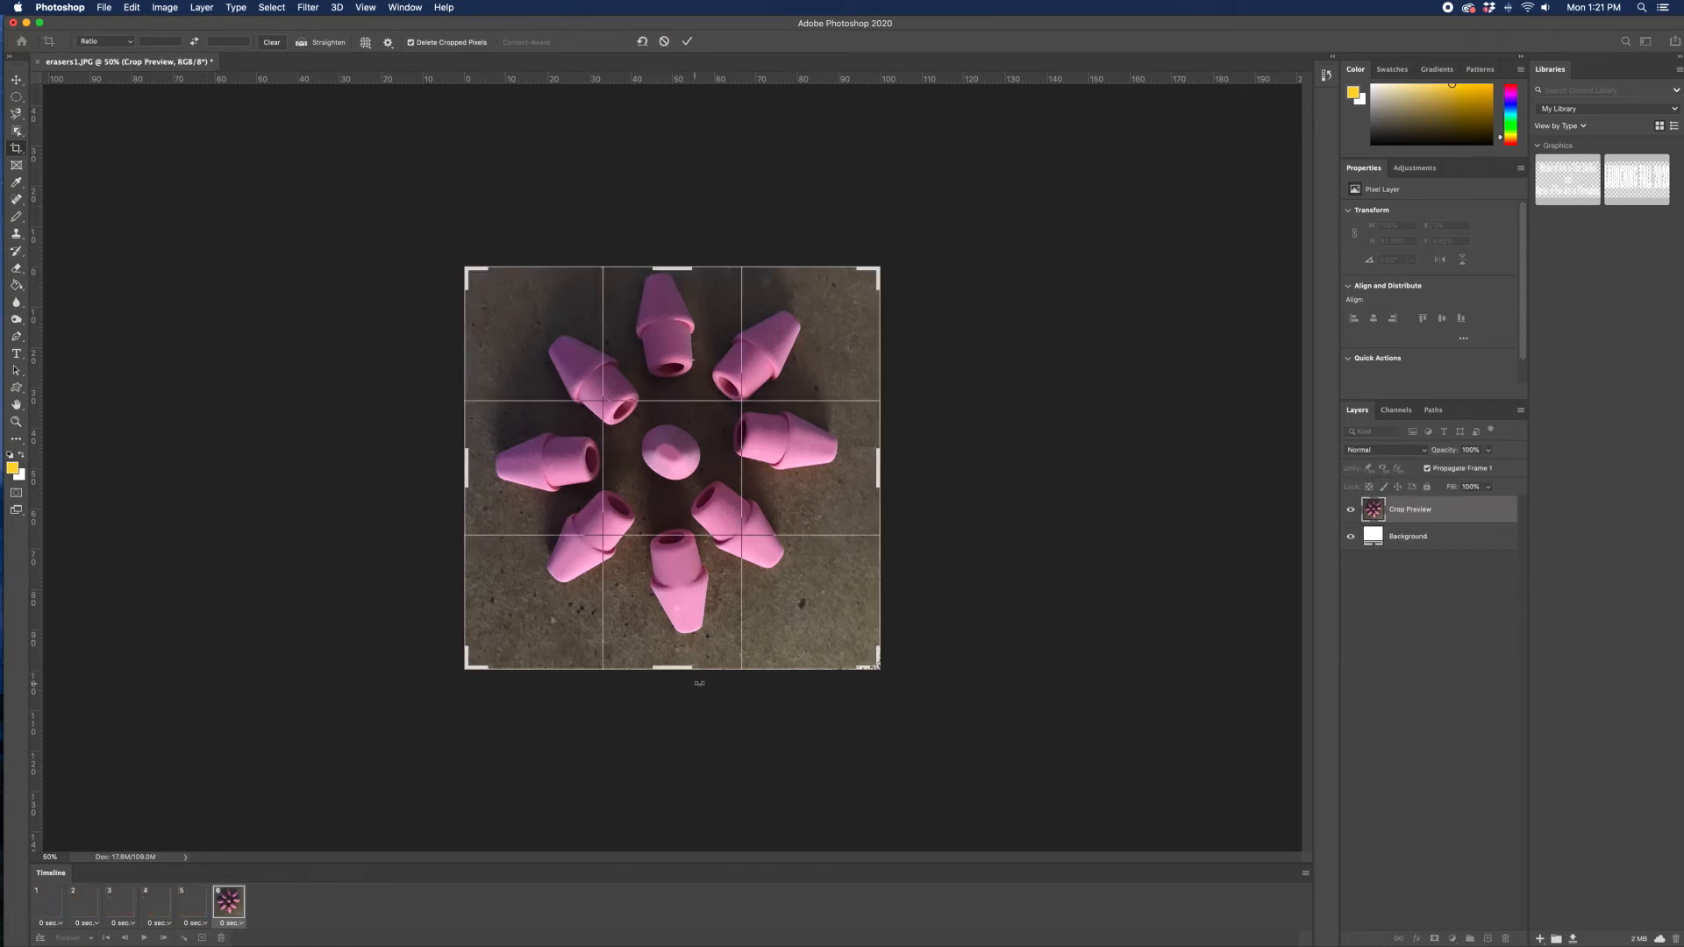
drag(680, 671, 680, 660)
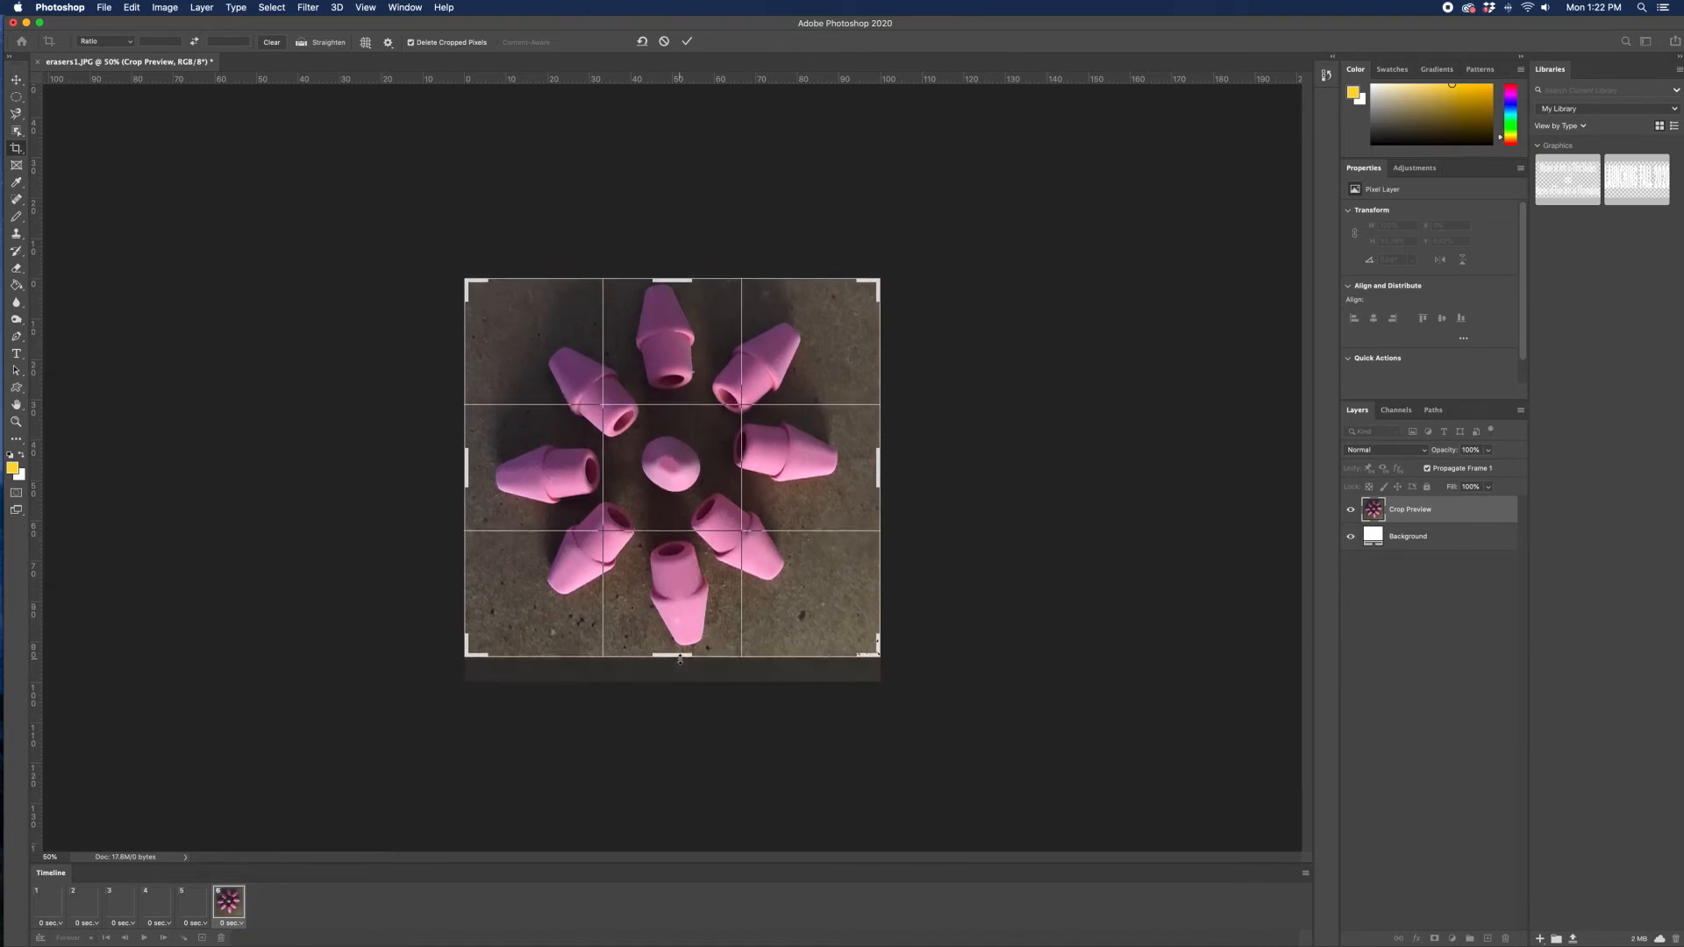
key(Return)
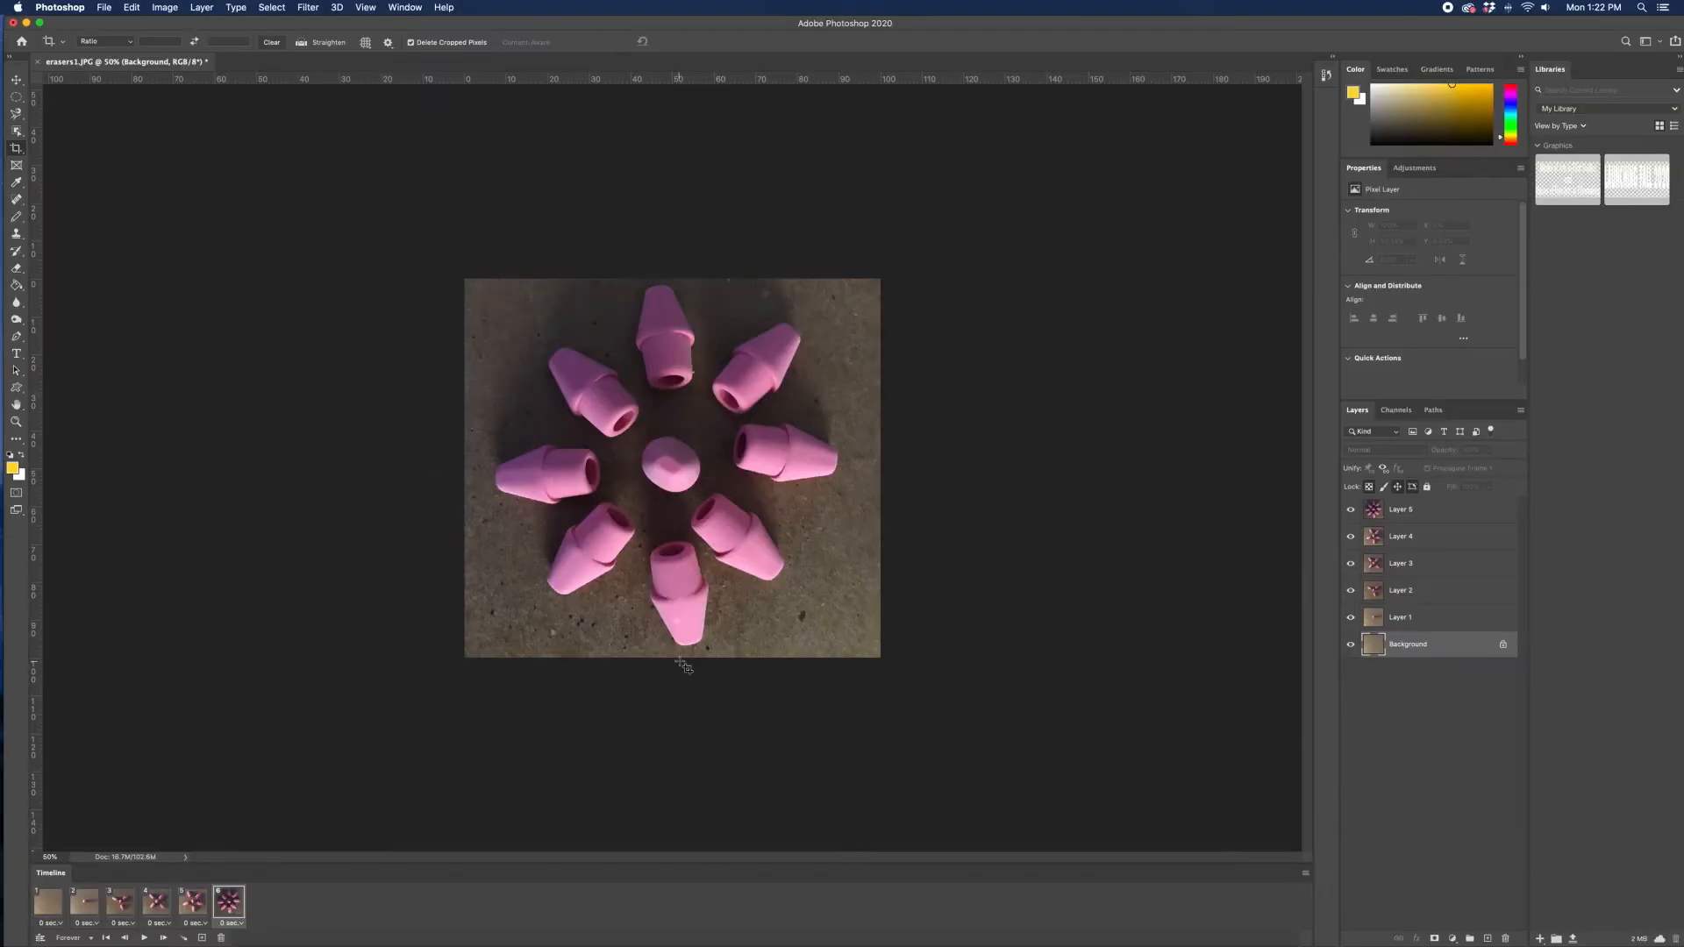
Preview the animation, set the delay of all six frames to 0.1 seconds and play it again.
key(space)
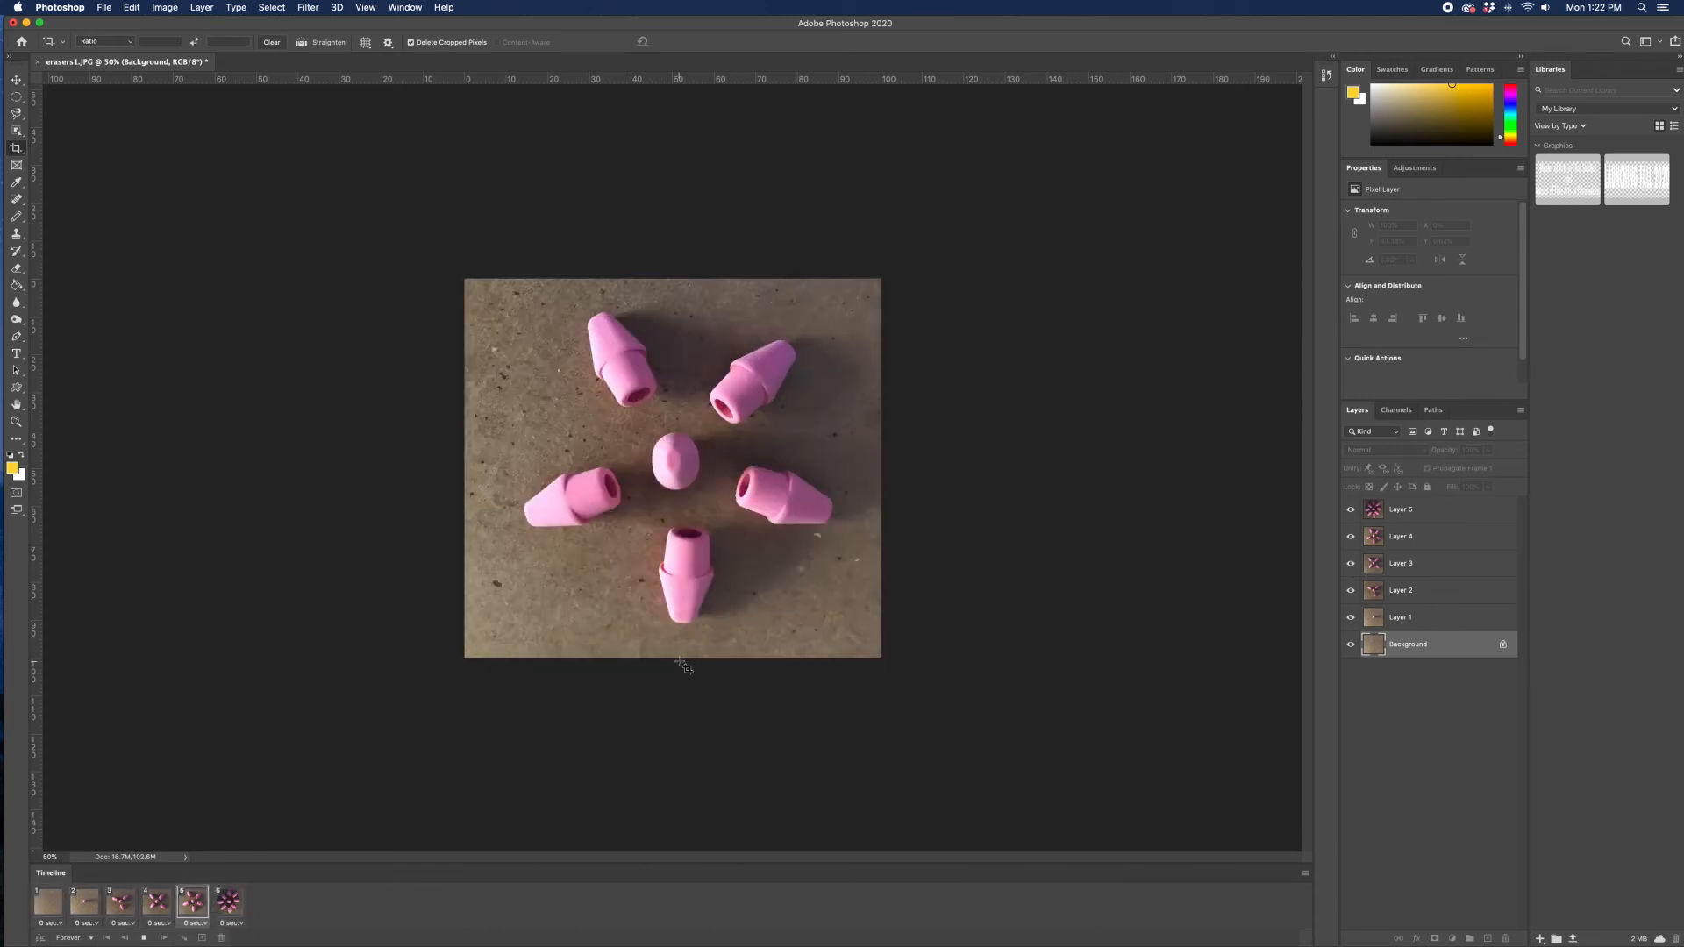
key(space)
click(229, 904)
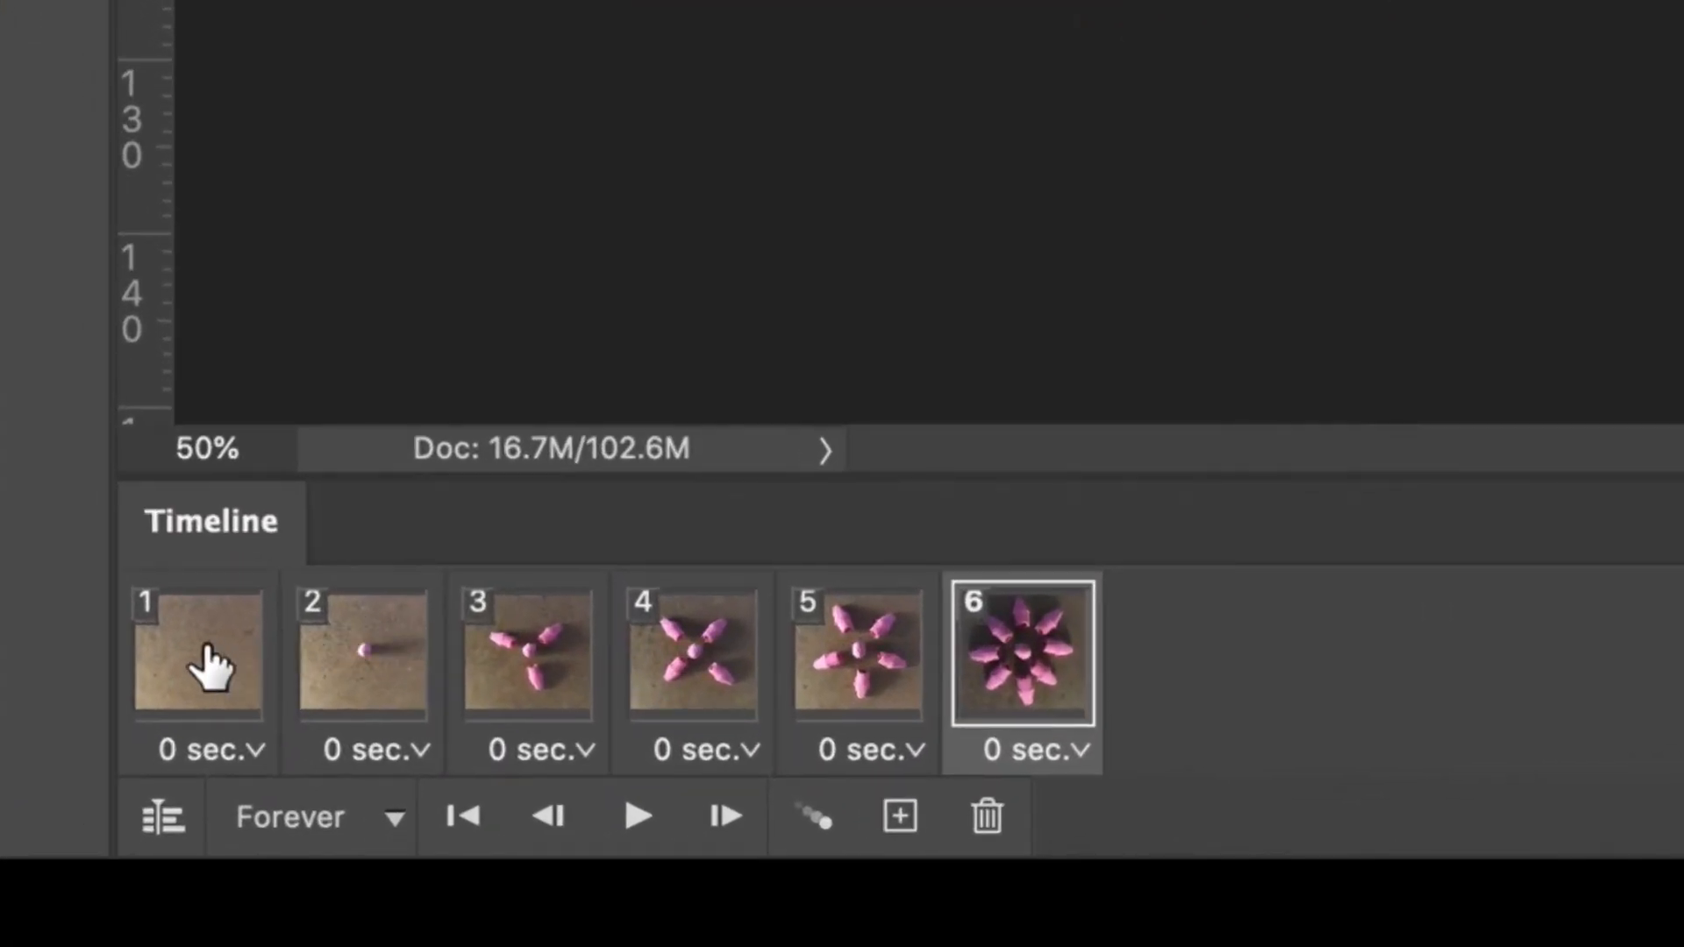
shift+click(201, 665)
click(230, 753)
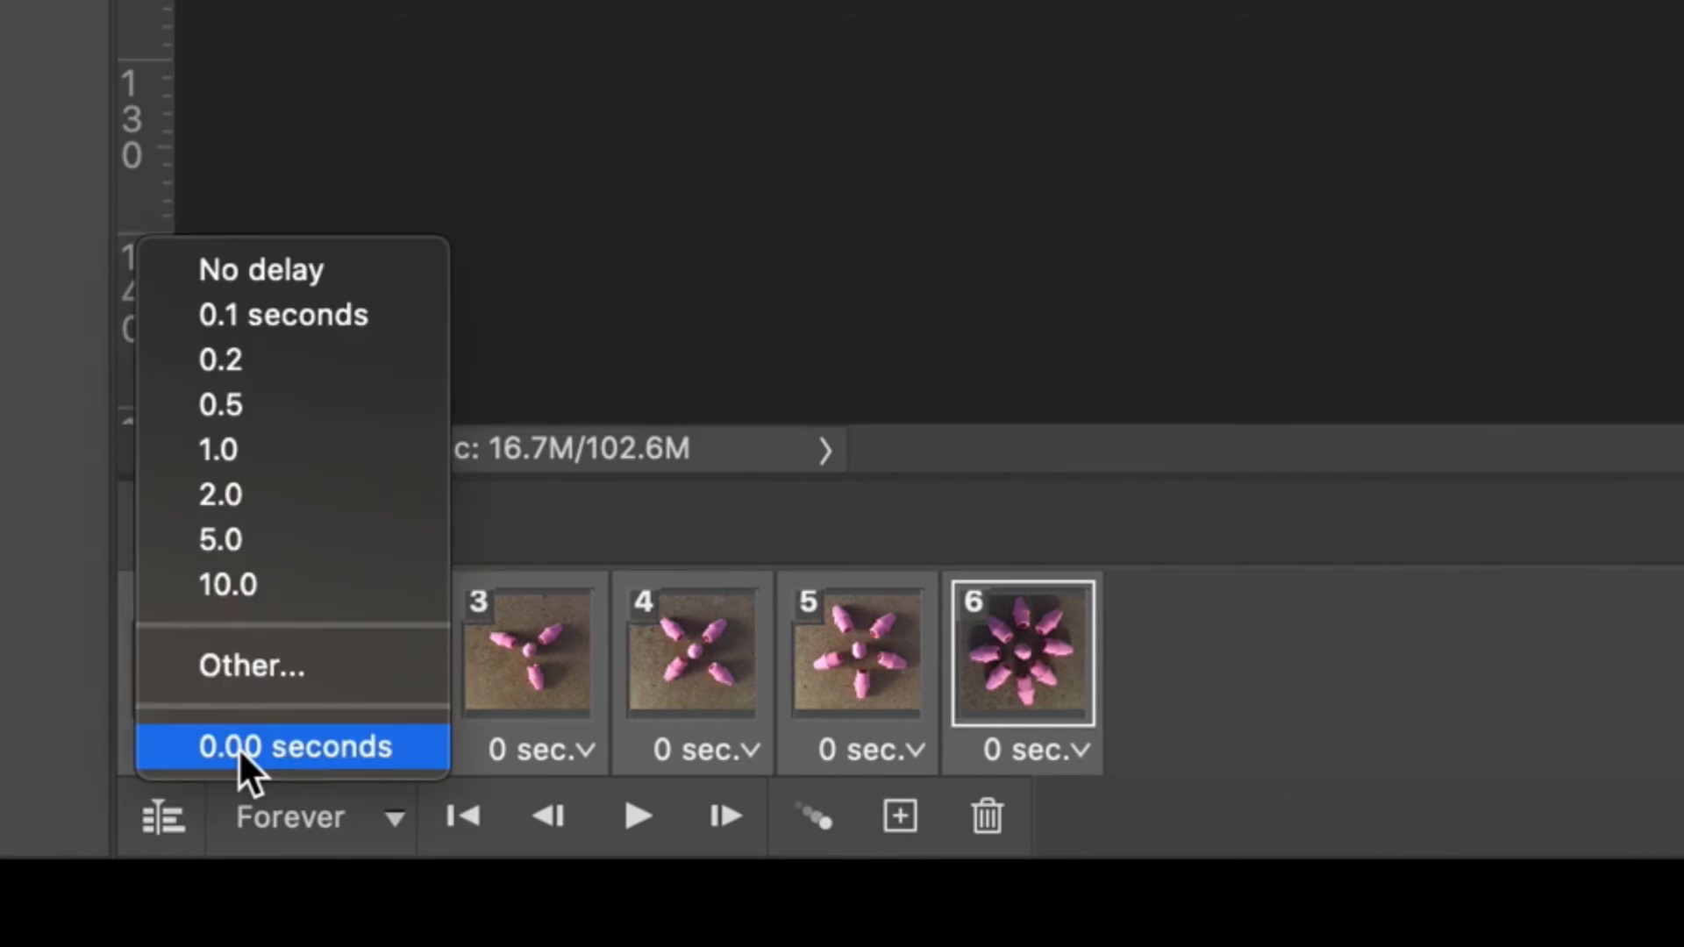
click(244, 307)
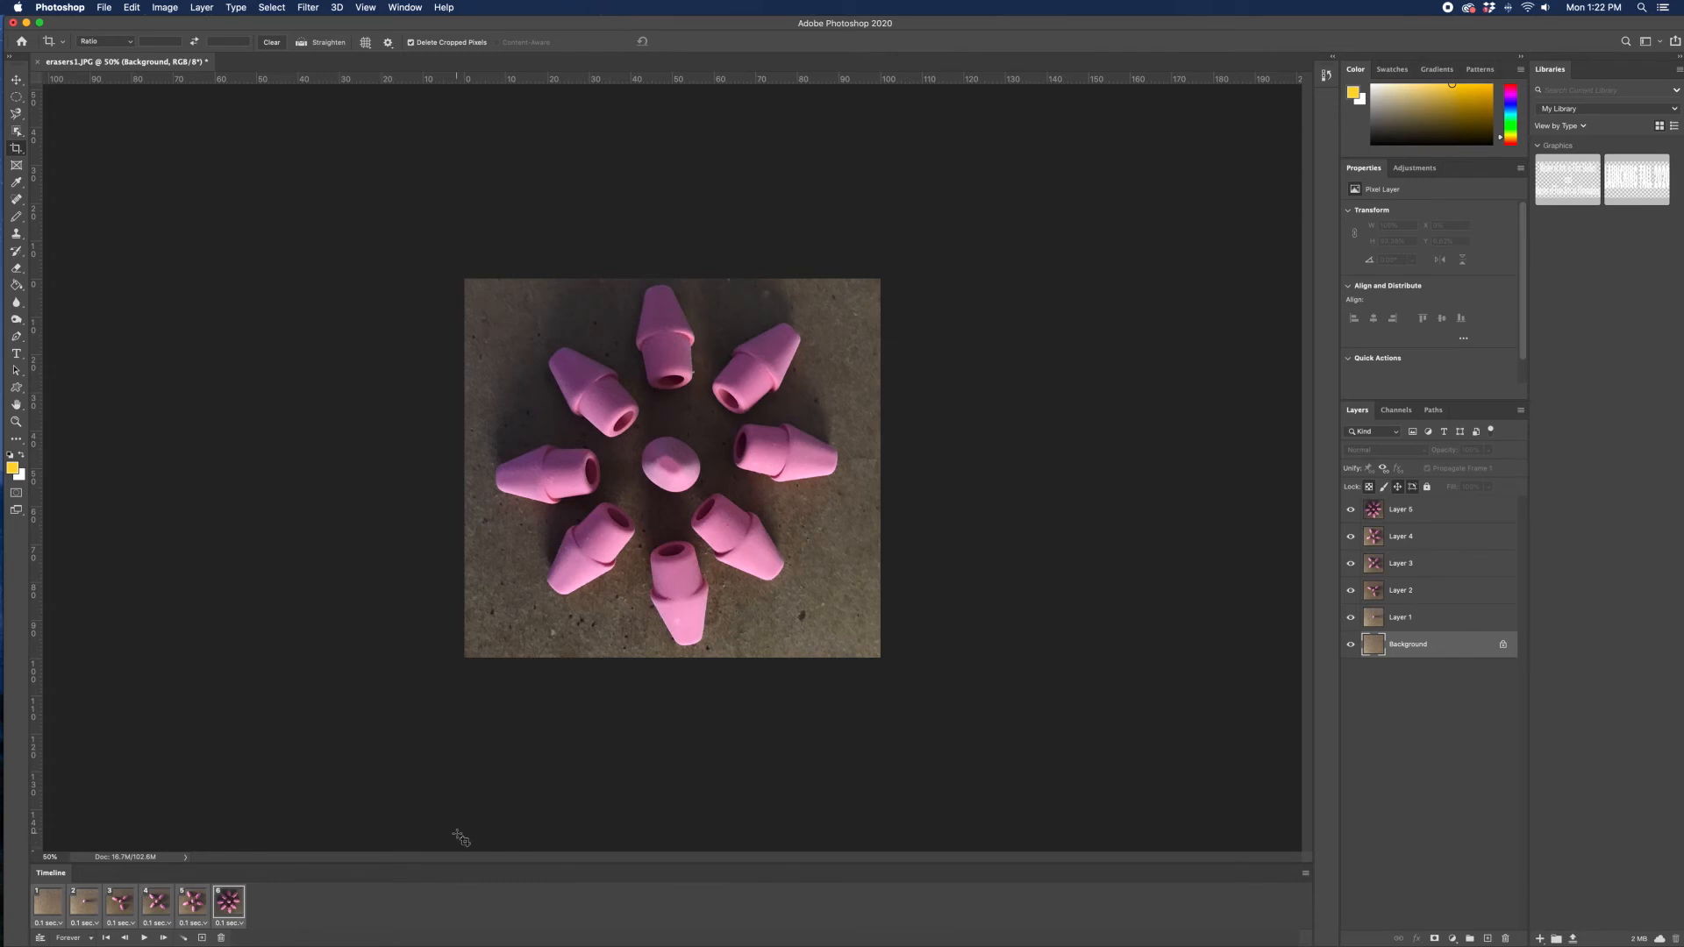
key(space)
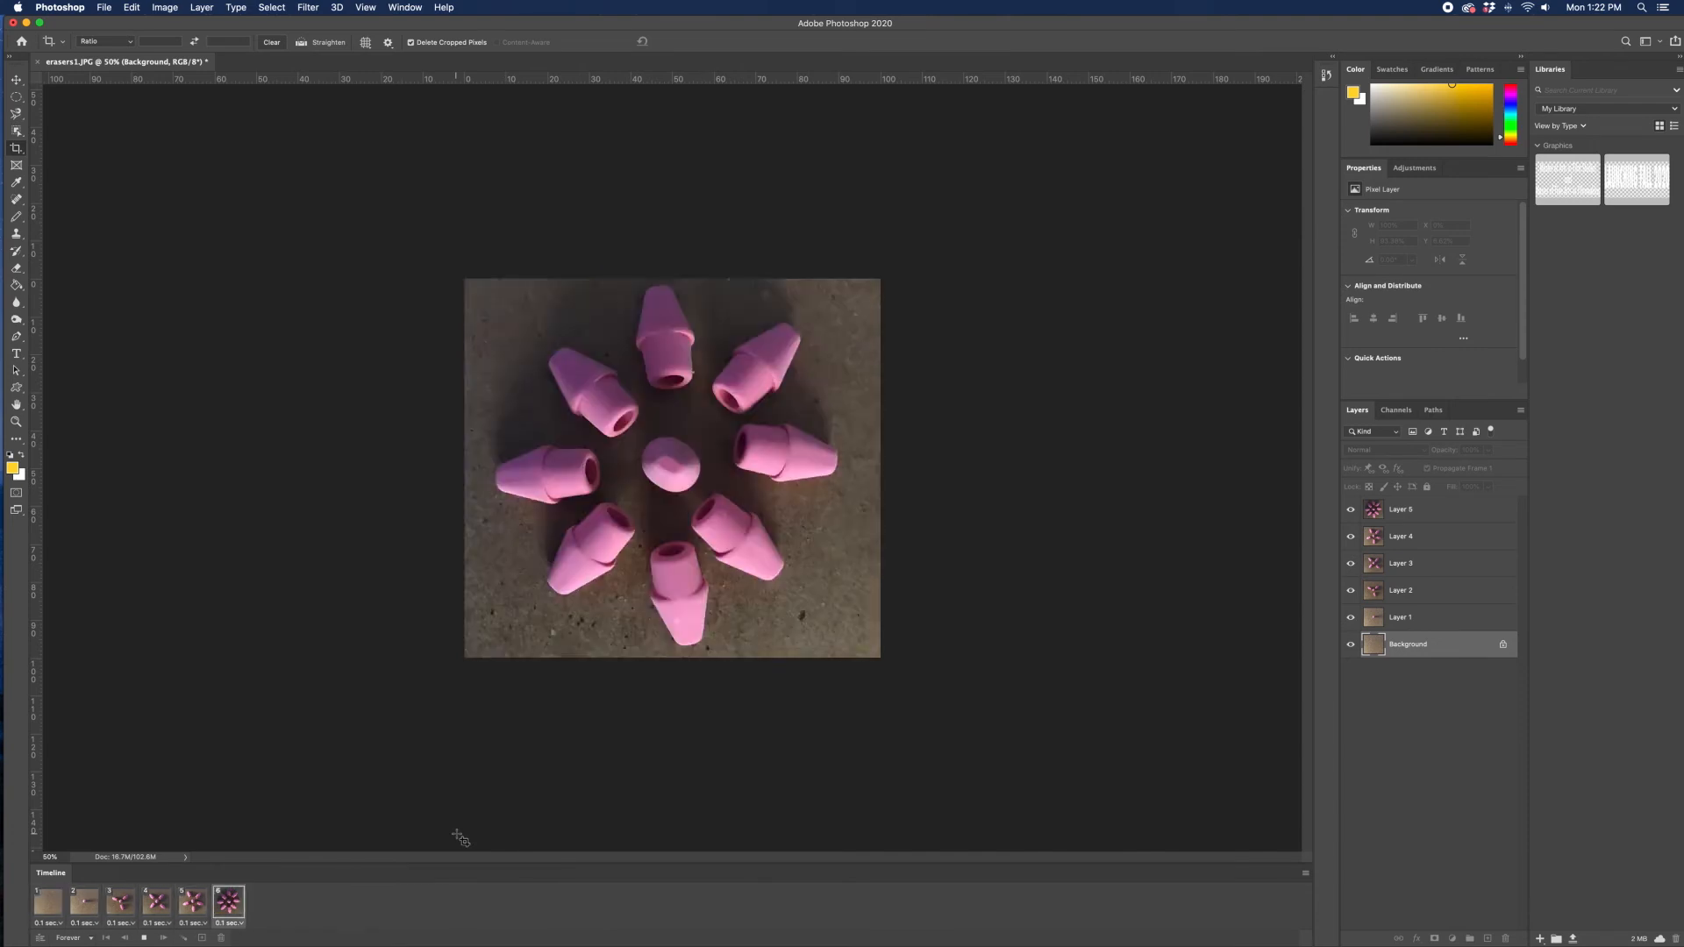
key(space)
Set the delay of all six frames to 0.5 seconds and preview the animation.
click(231, 912)
shift+click(48, 908)
click(51, 924)
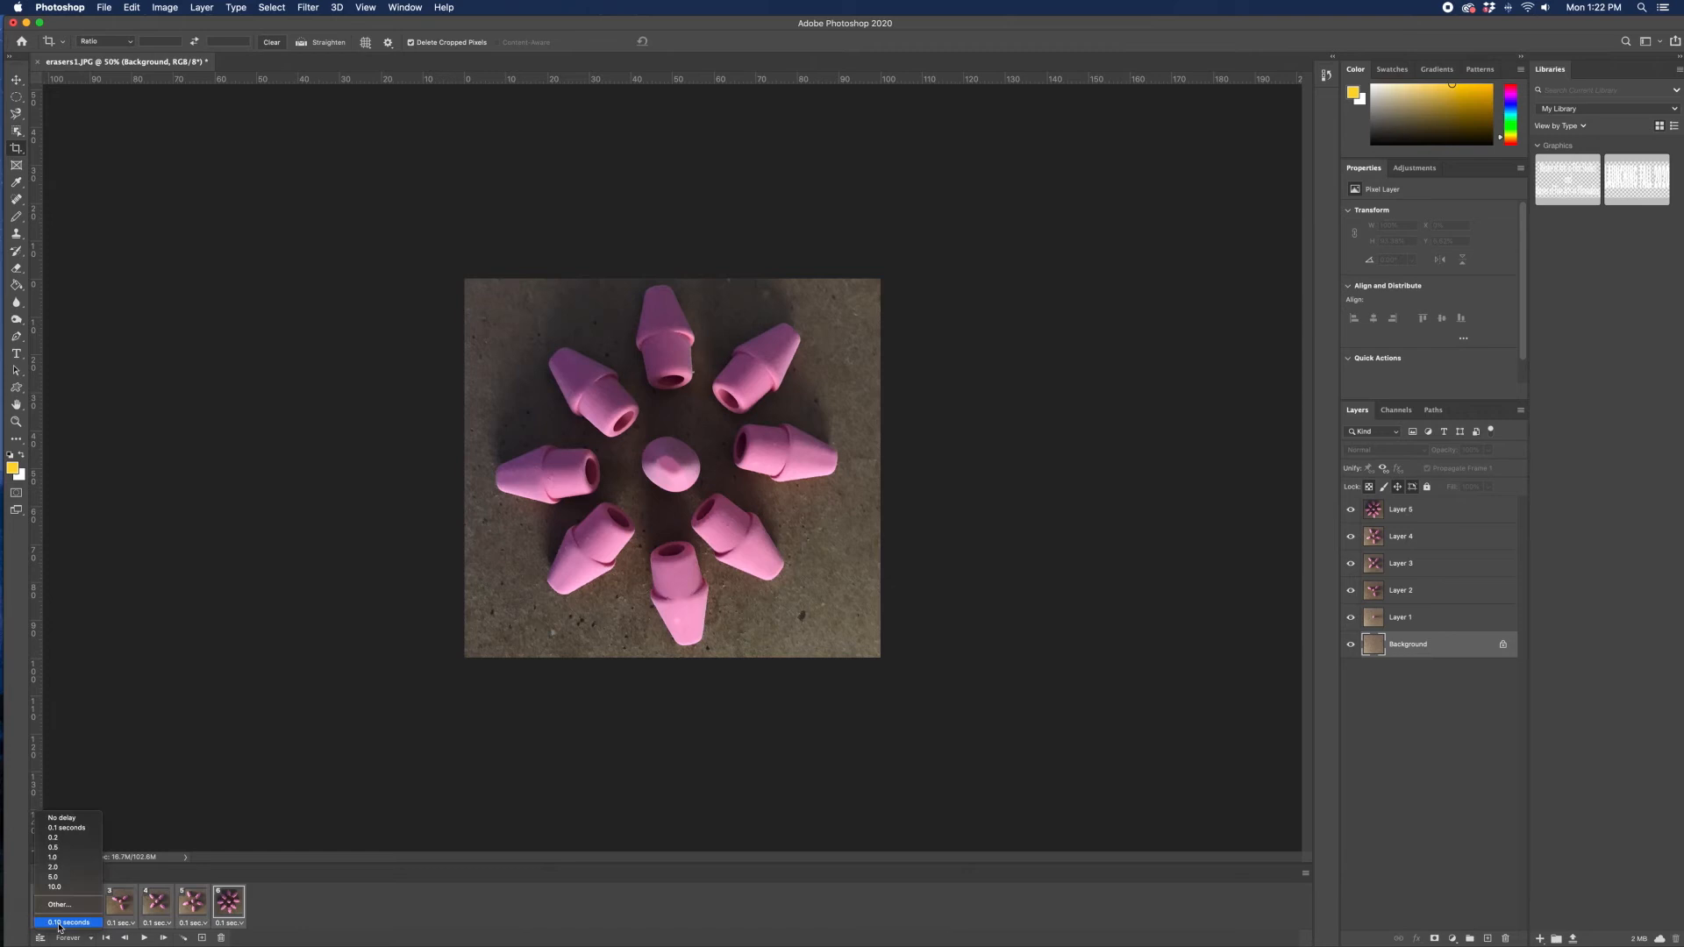
click(73, 847)
key(space)
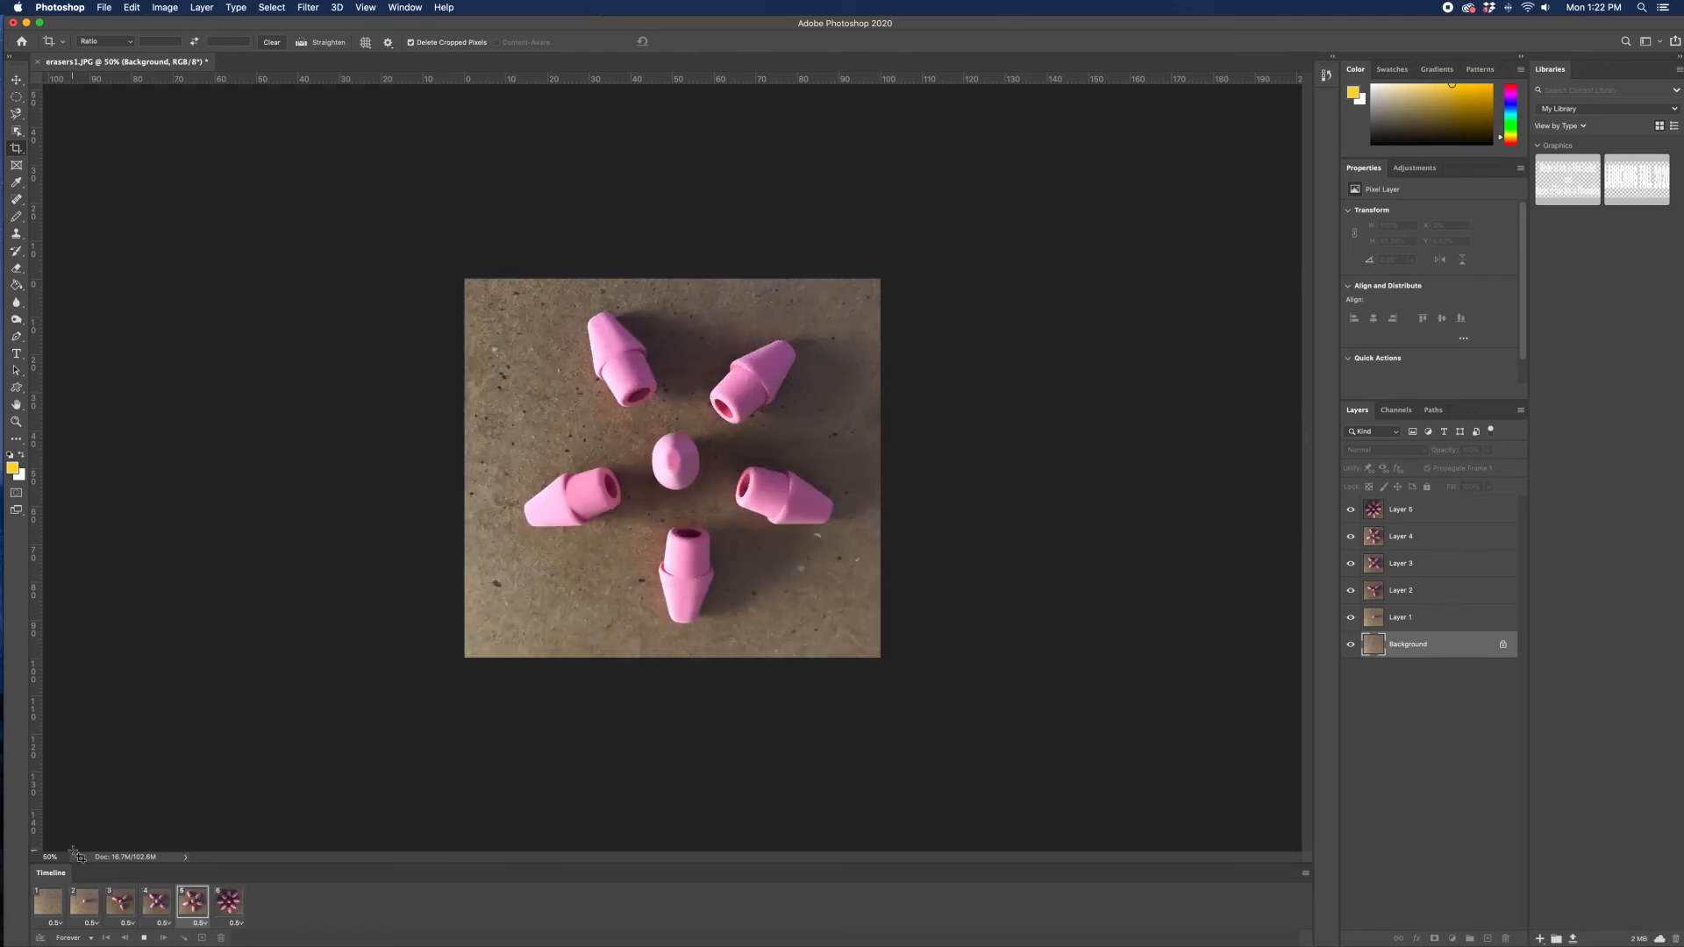
key(space)
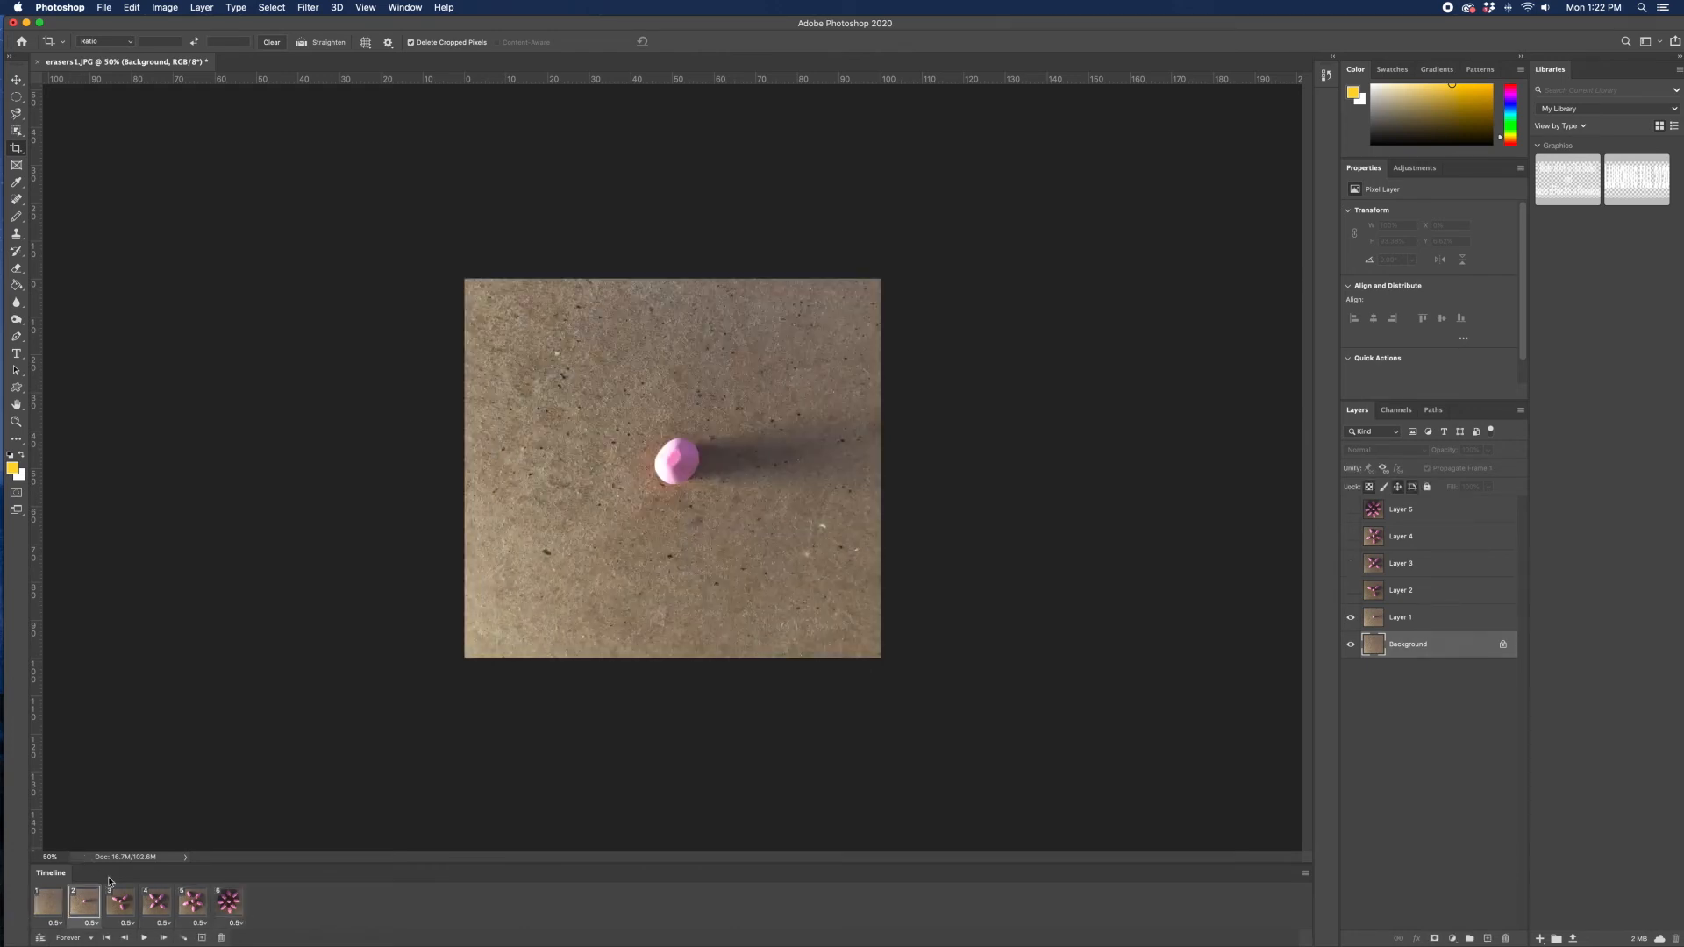
Set the delay of all six frames to 0.1 seconds, preview the animation and switch to the Move tool.
click(228, 902)
shift+click(55, 903)
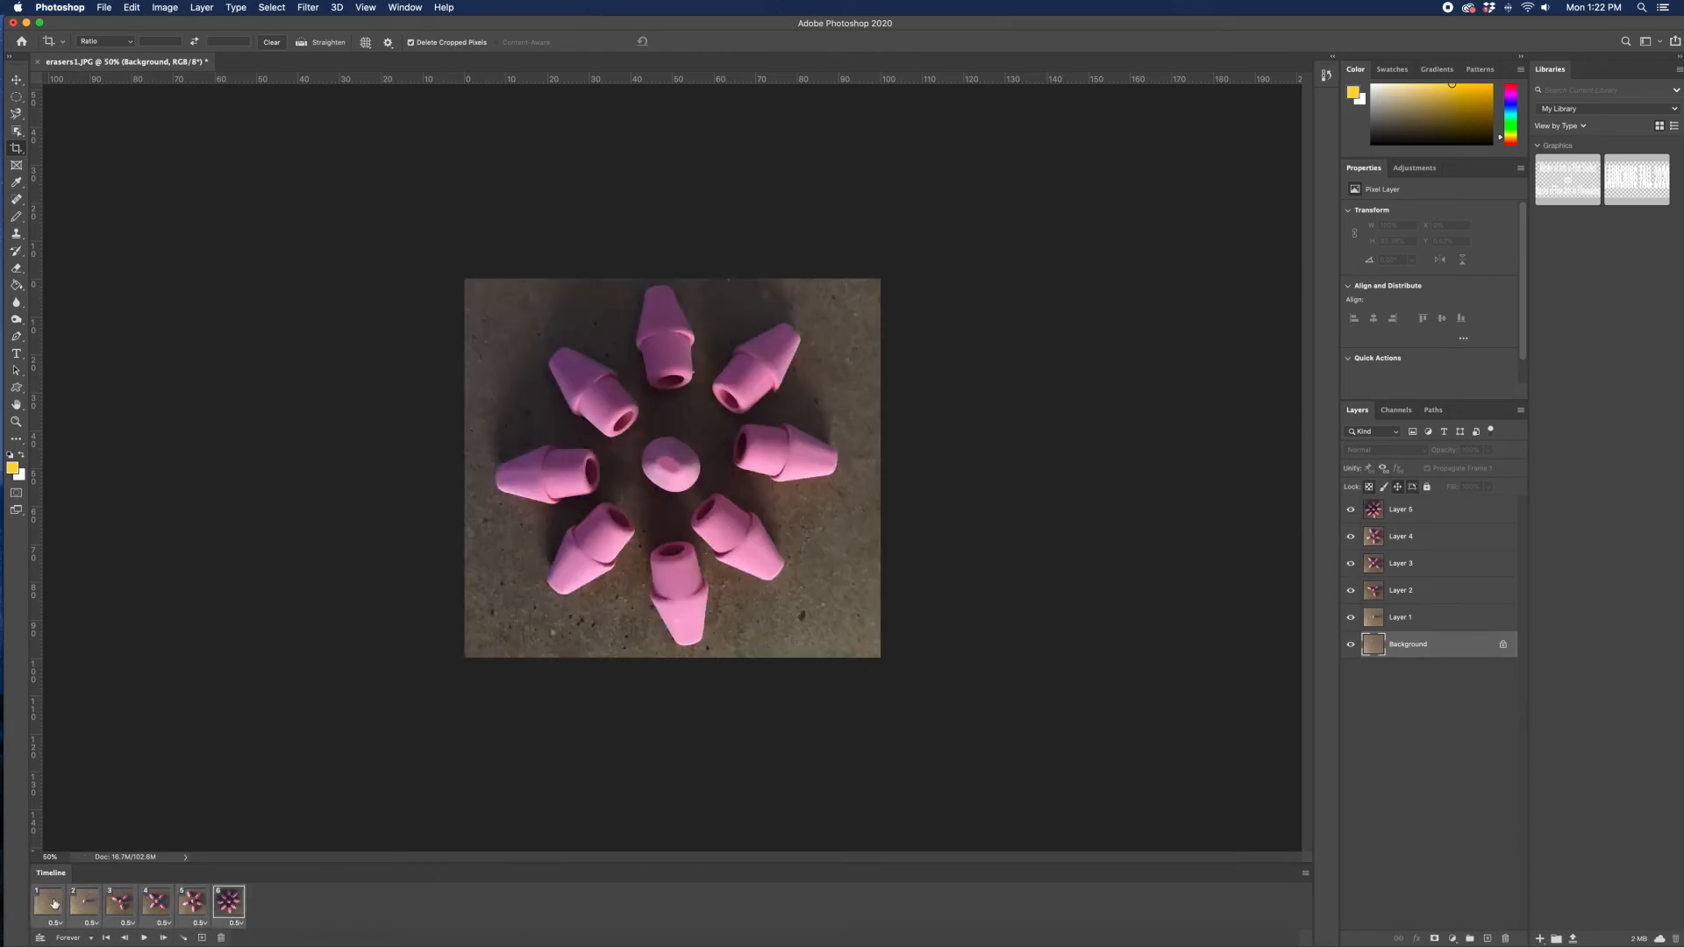
click(58, 923)
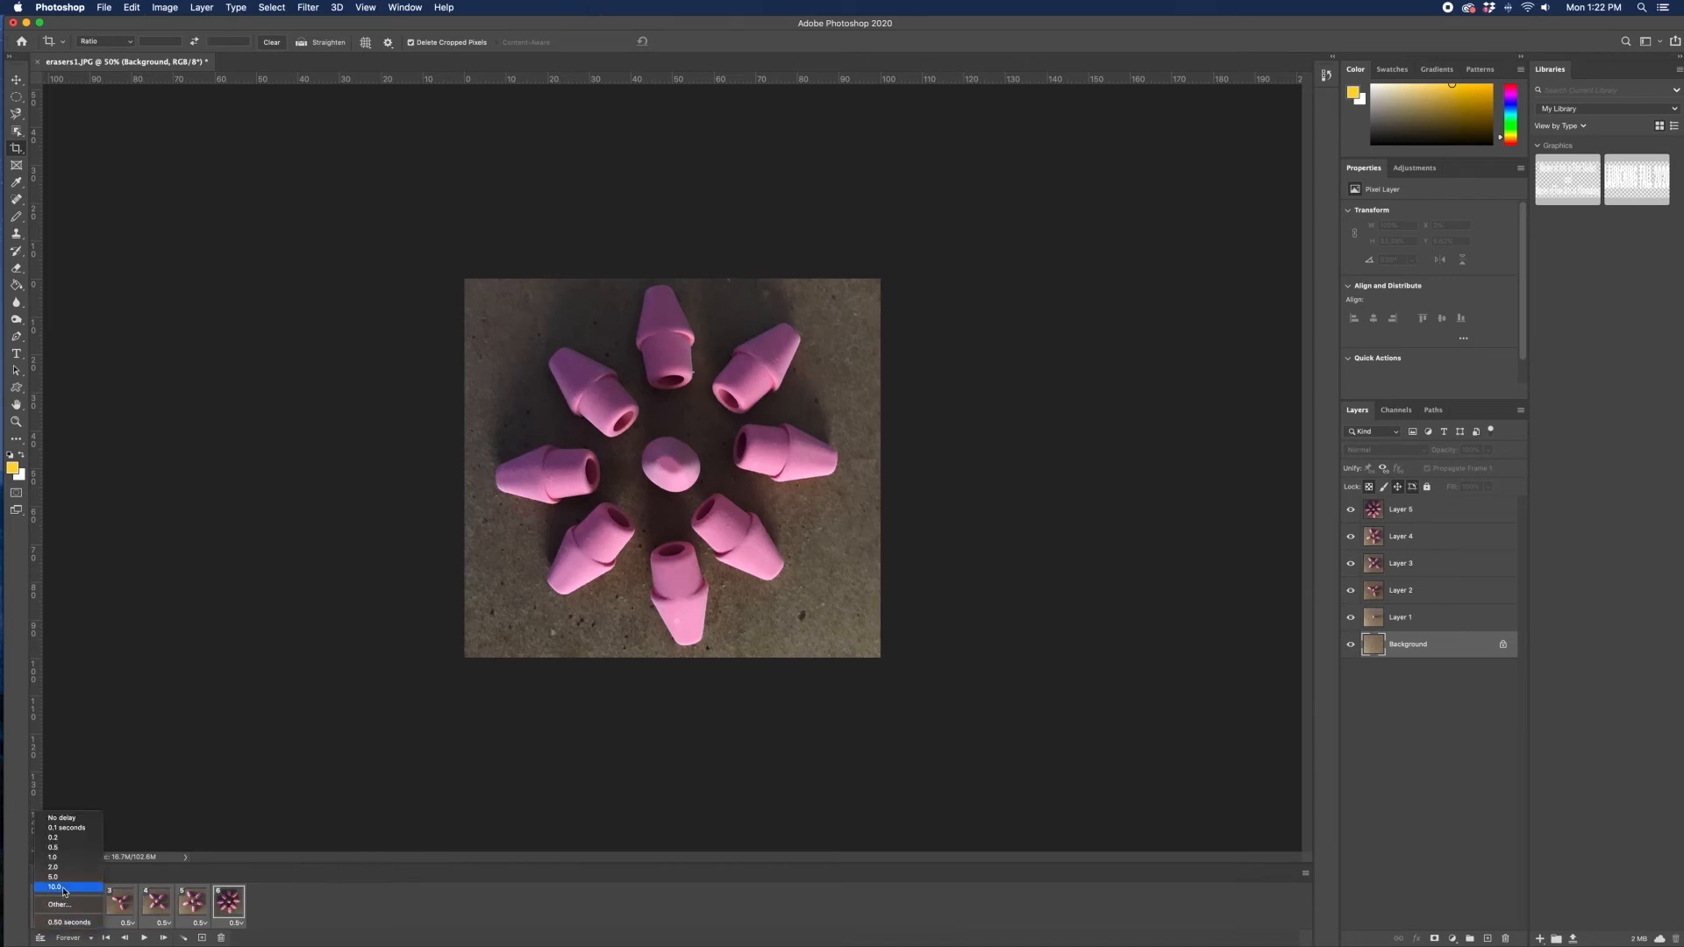
click(71, 829)
key(space)
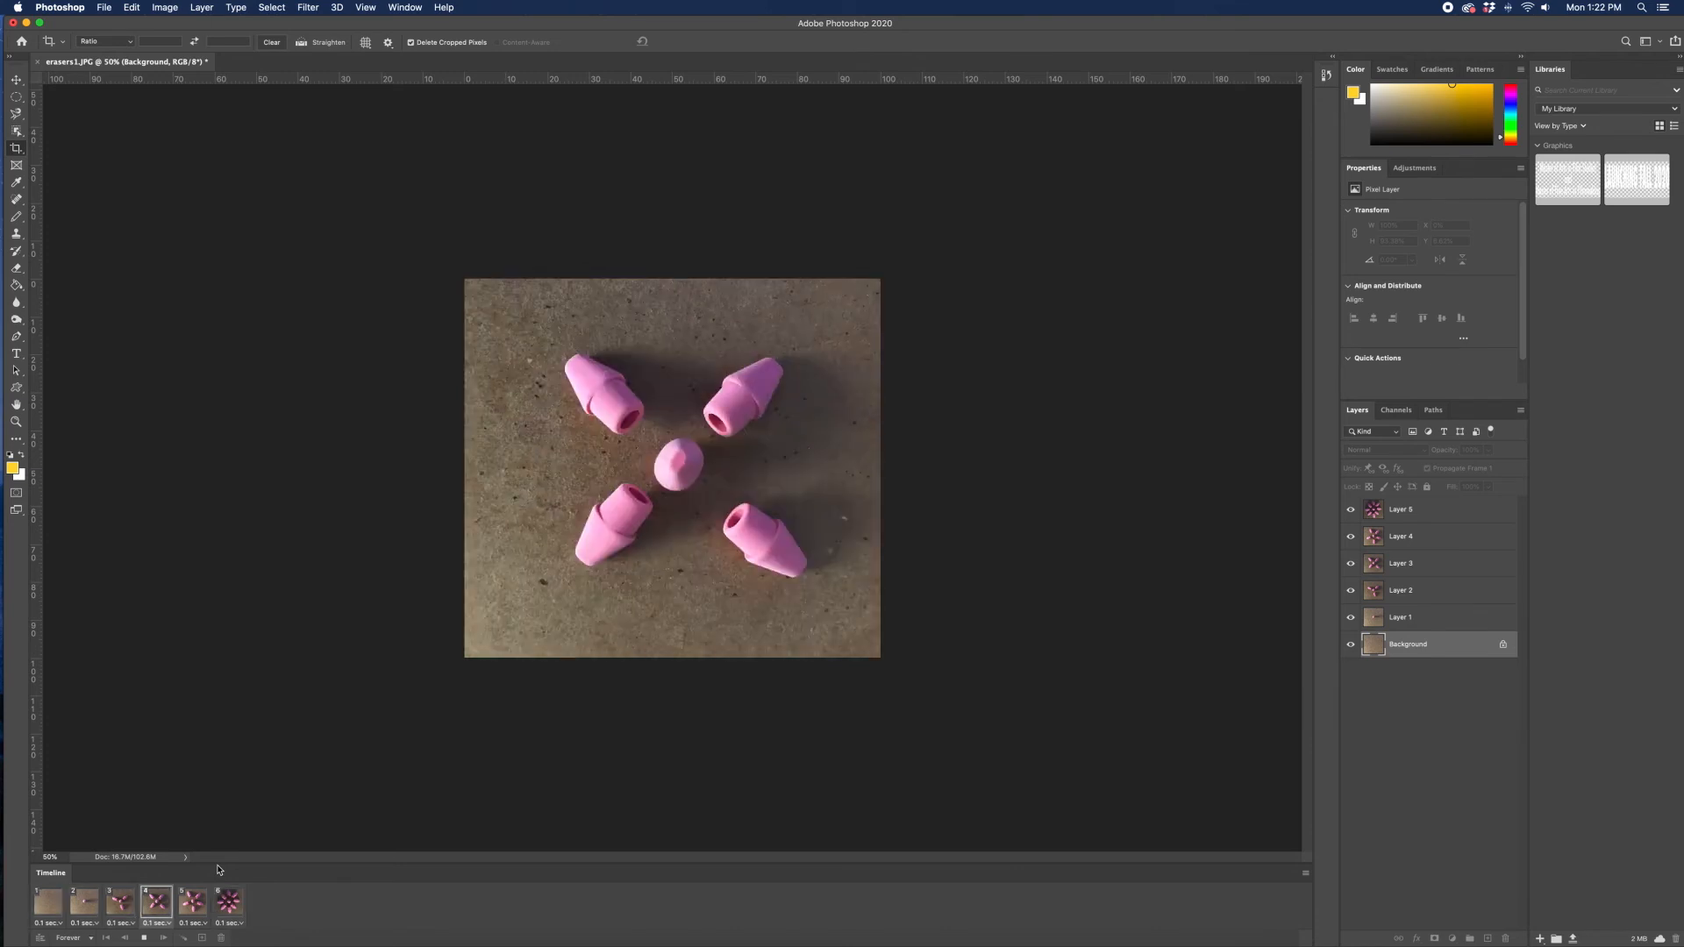
key(space)
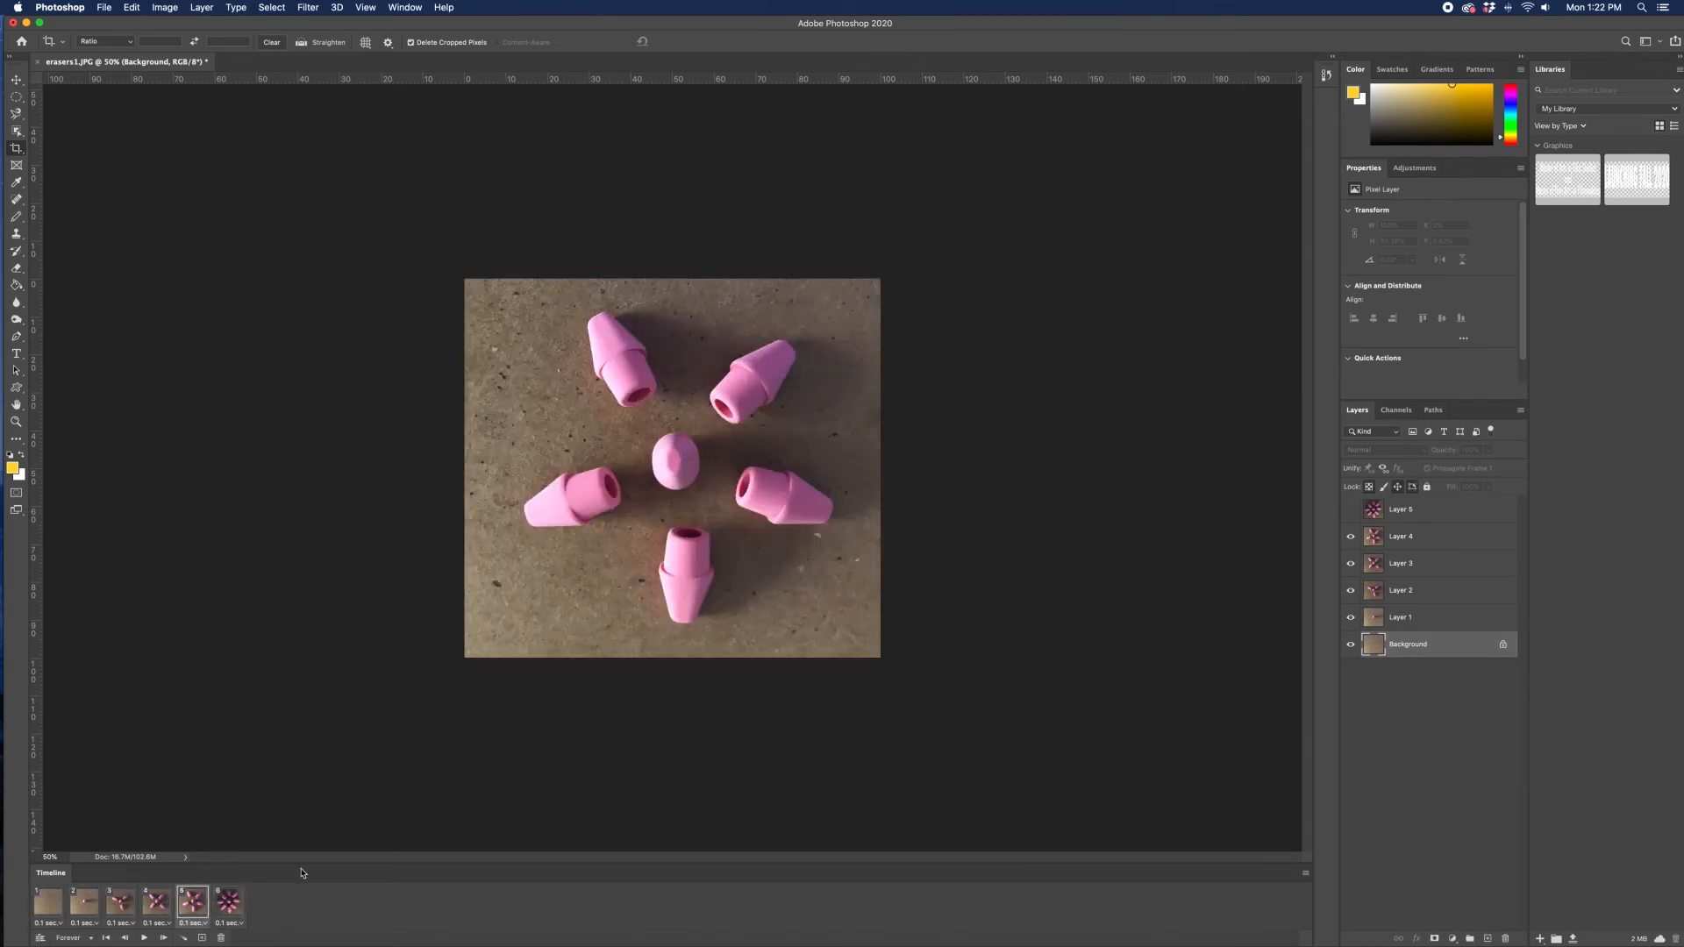
click(411, 835)
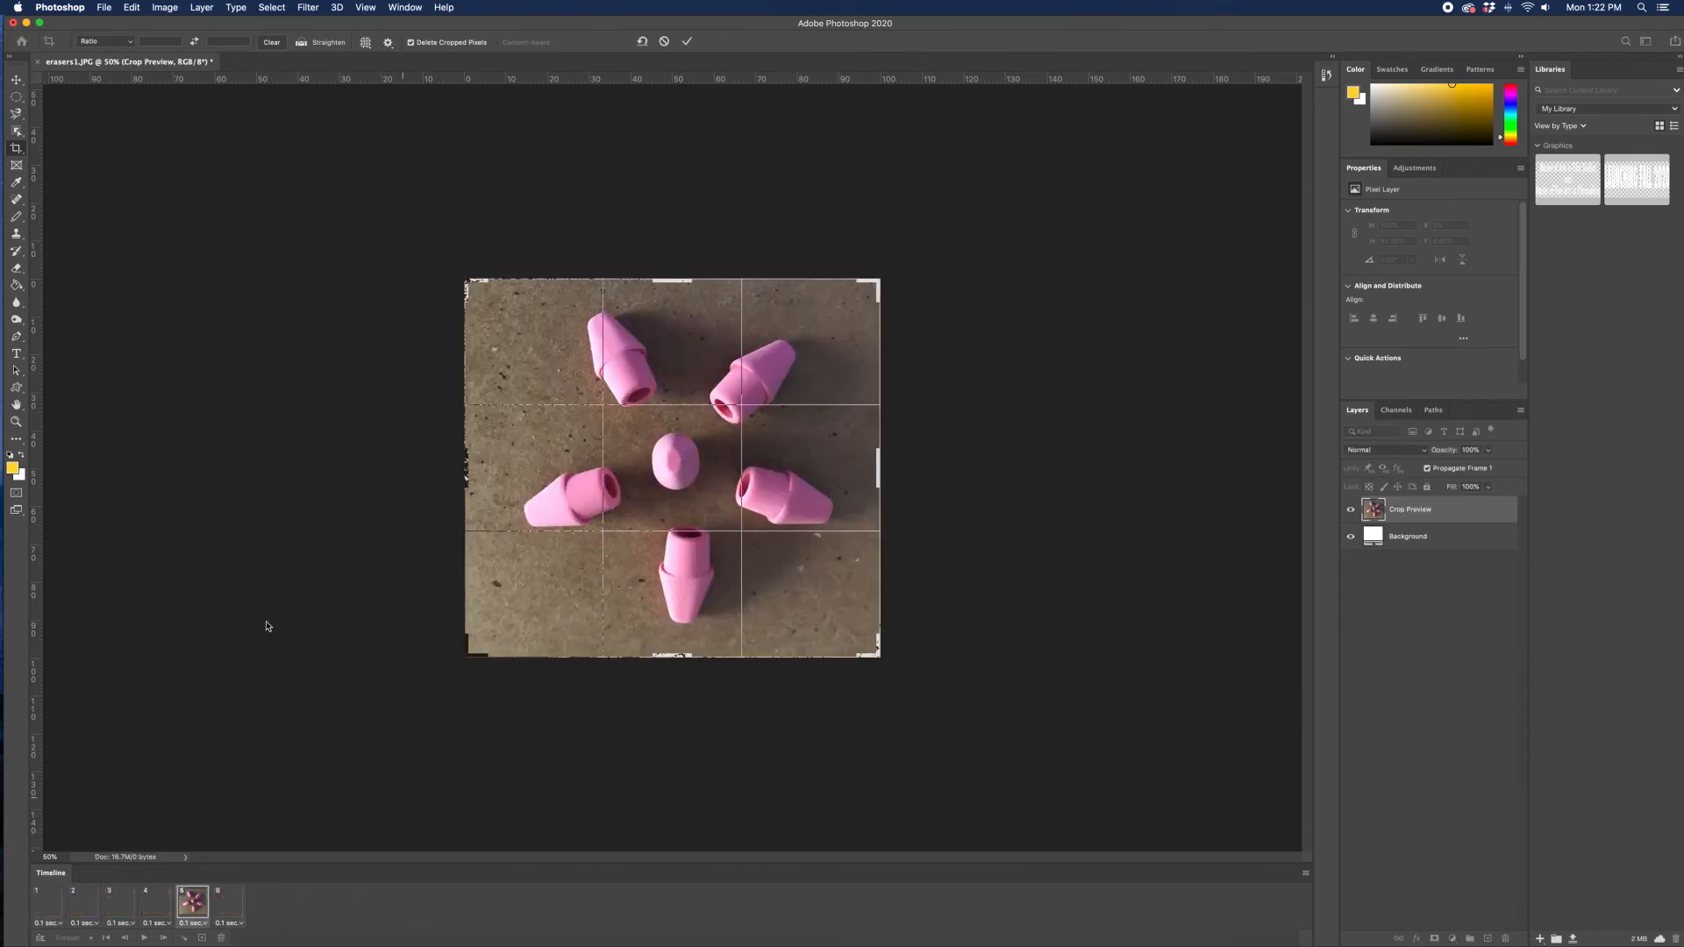
click(16, 80)
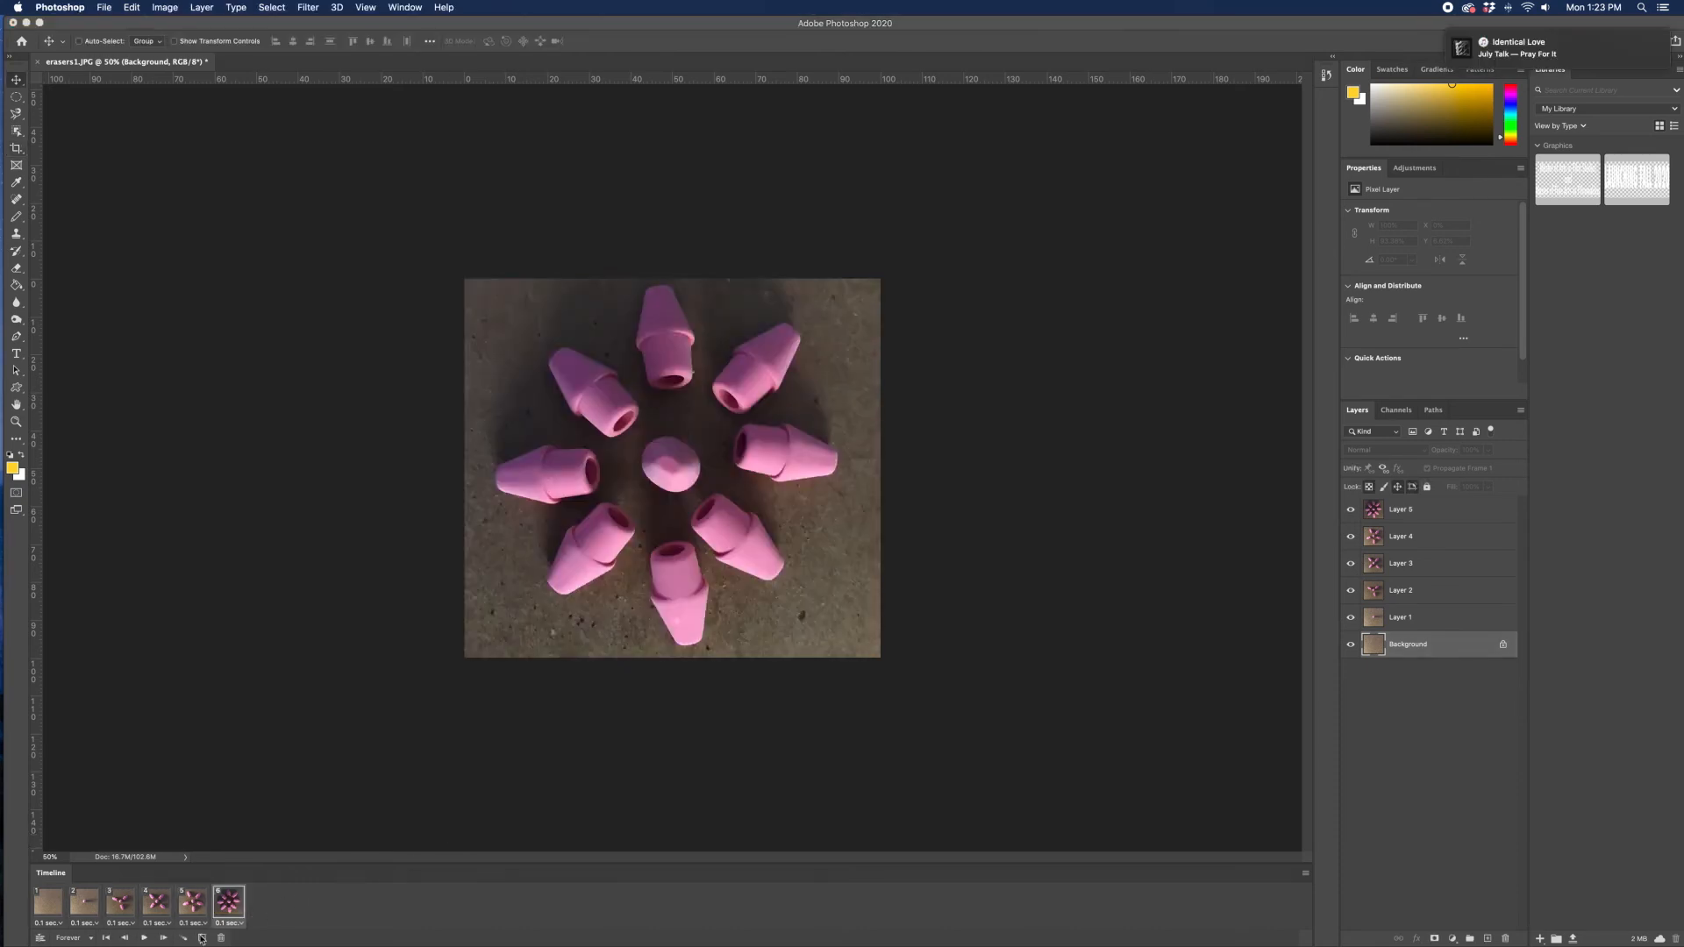
Add frames 7 to 10 by duplication, successively hiding Layer 5, Layer 4, Layer 3 and Layer 2.
click(1351, 508)
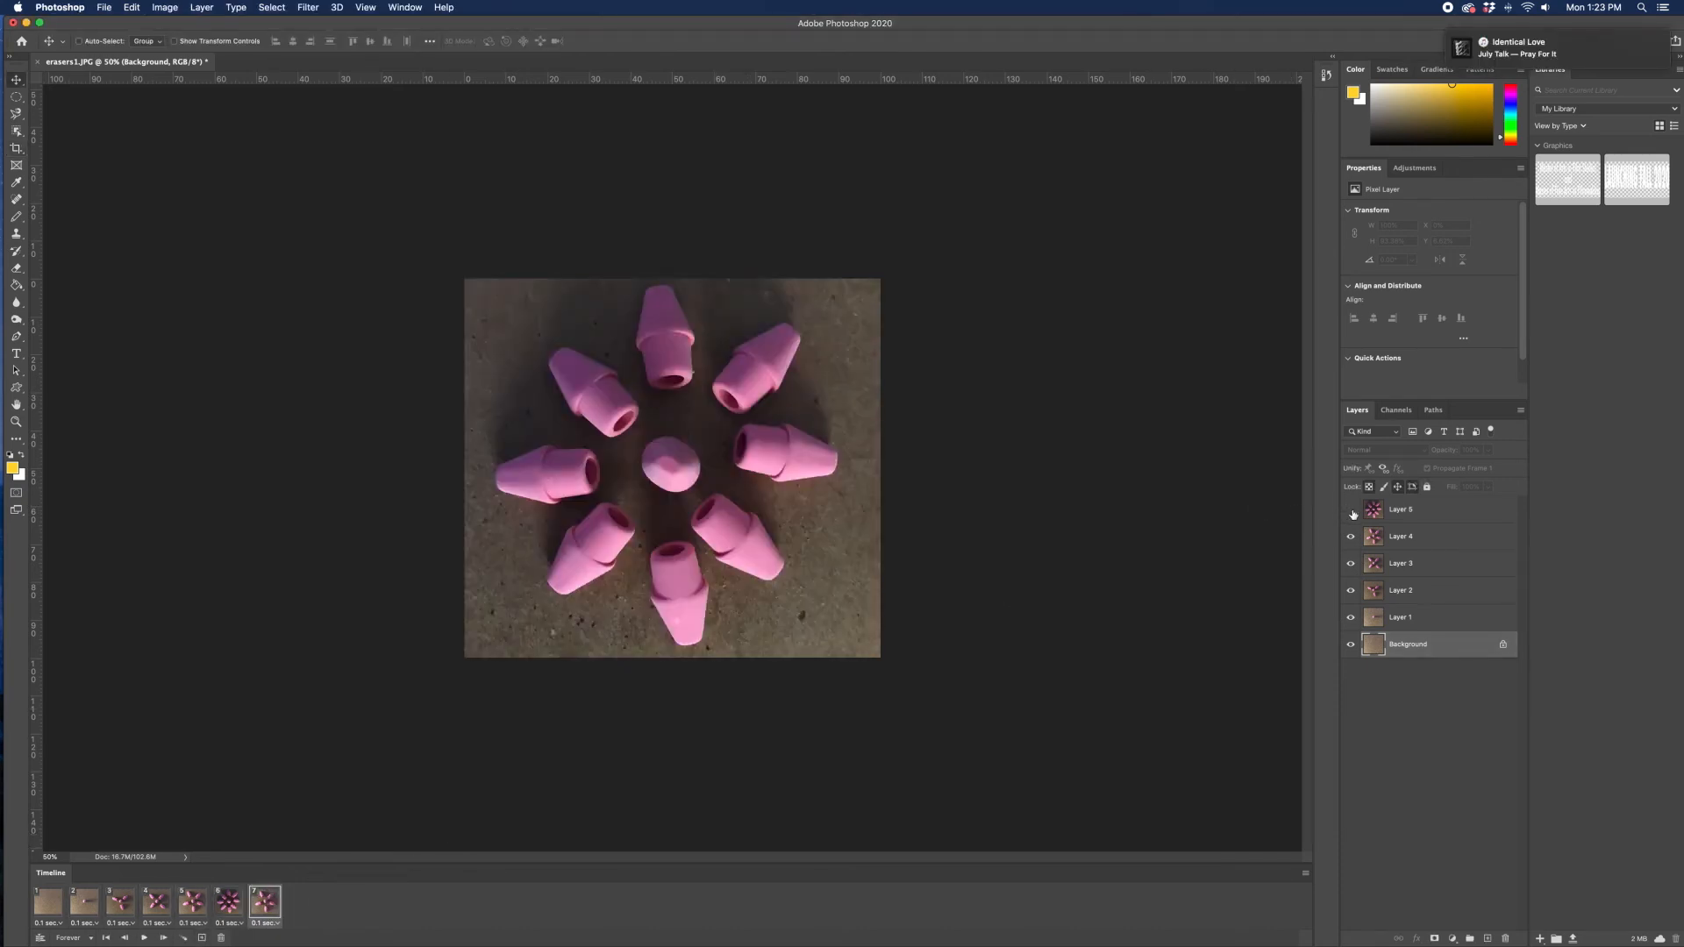
click(202, 938)
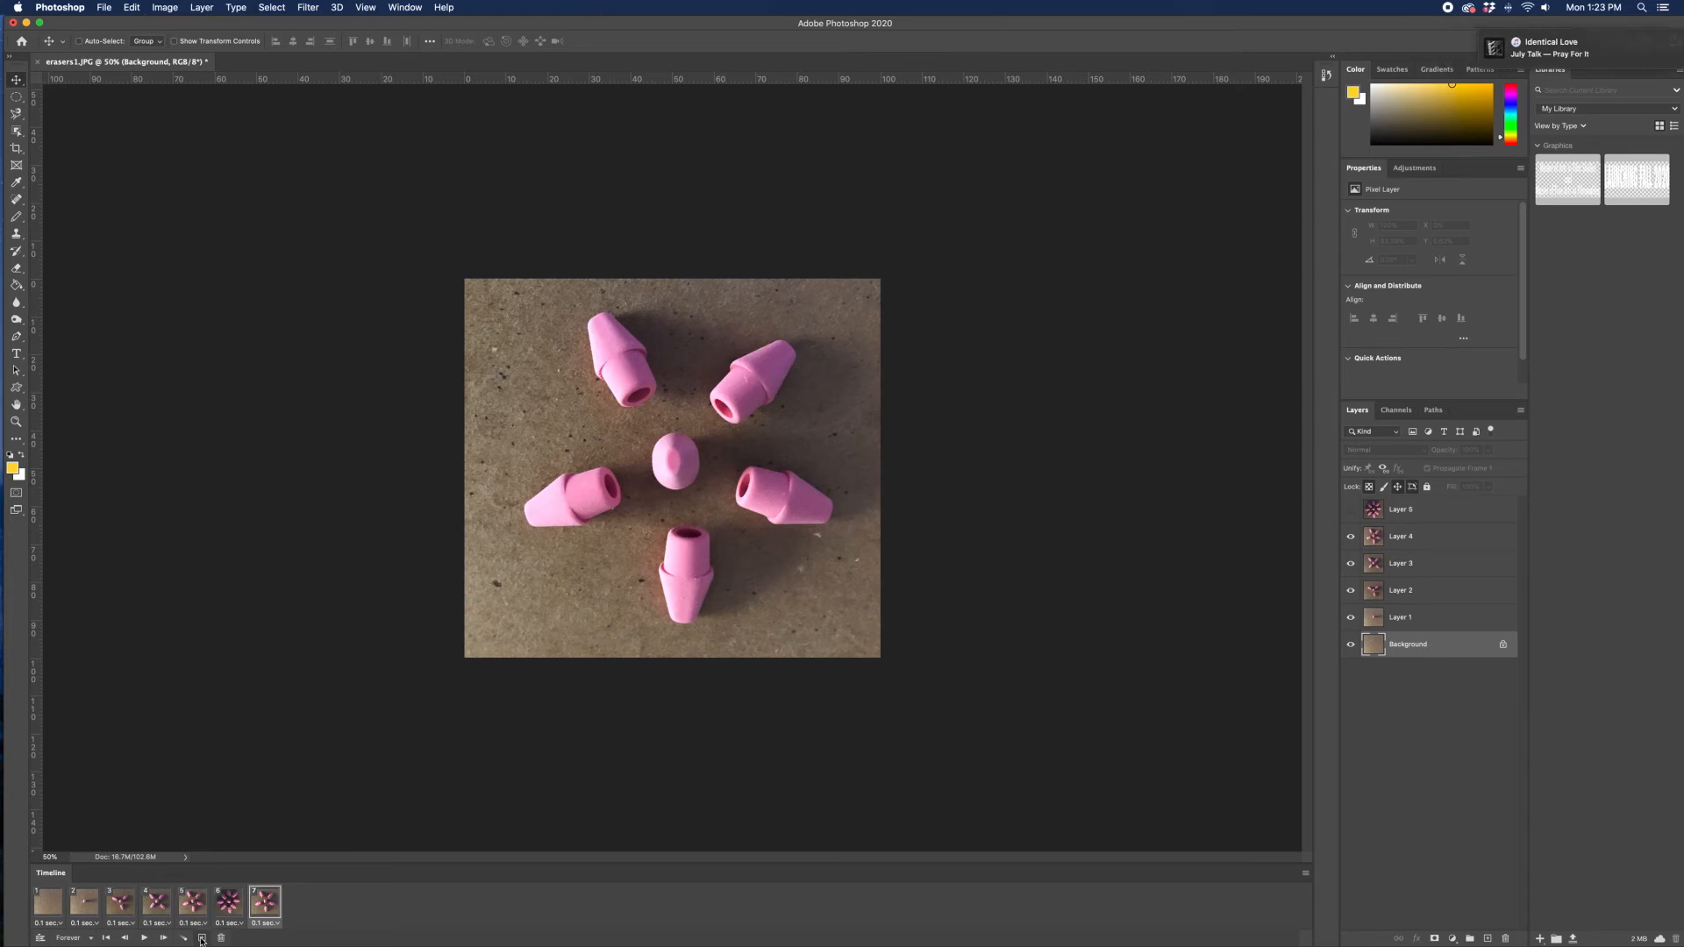
click(1351, 536)
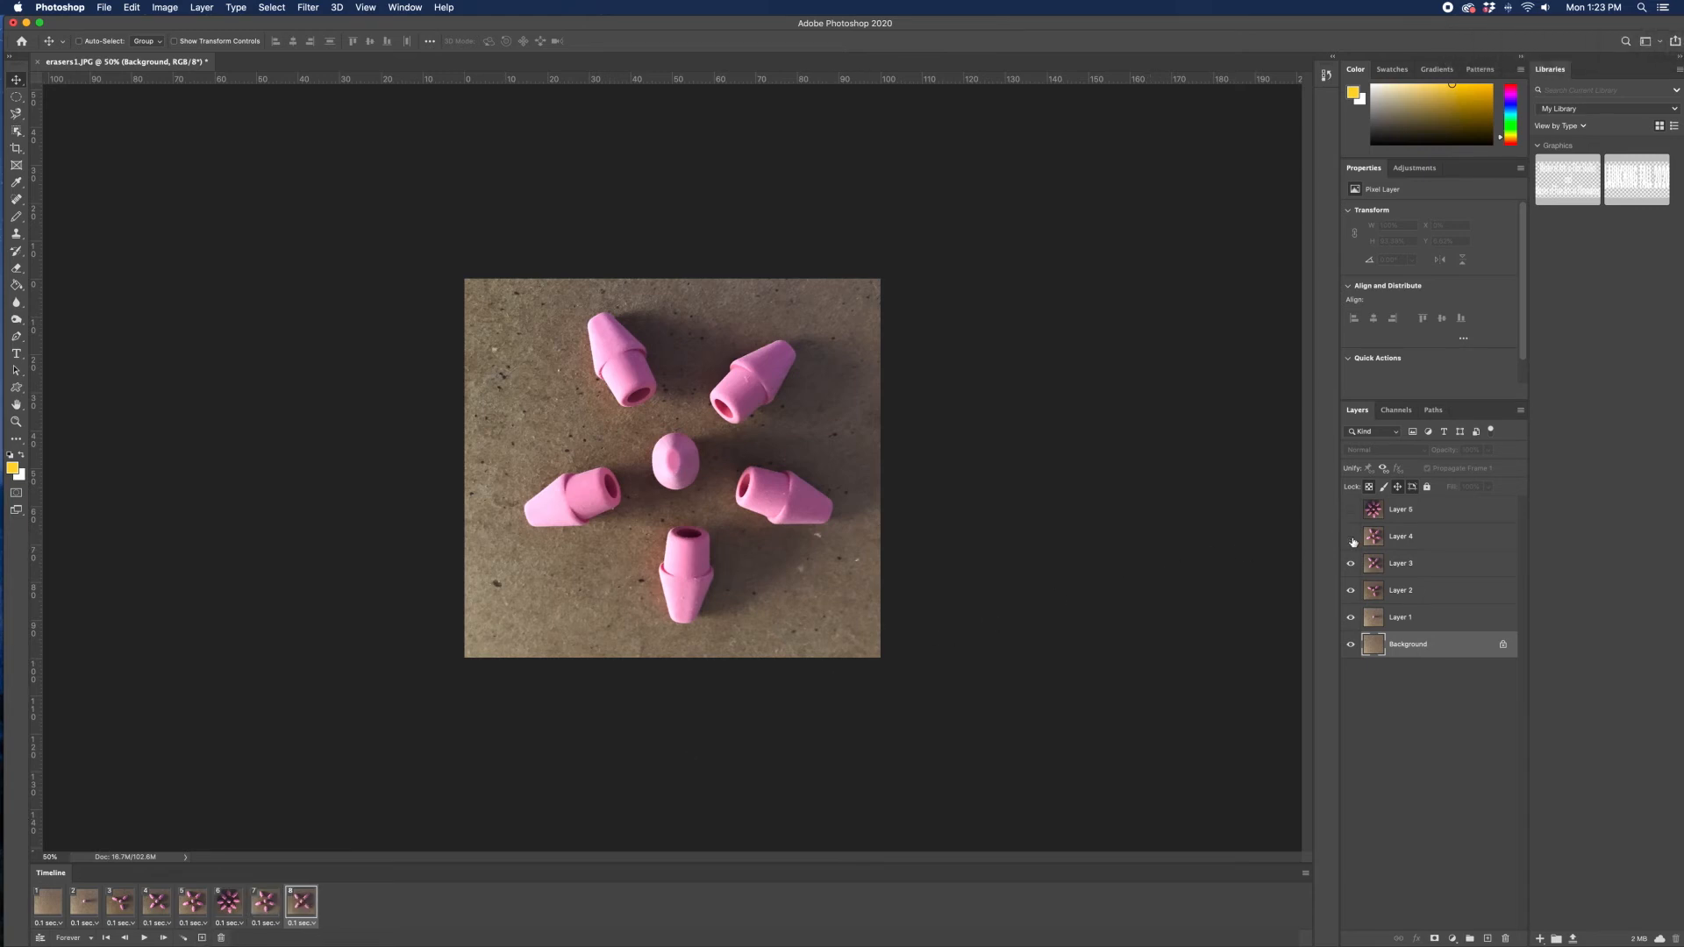
click(203, 938)
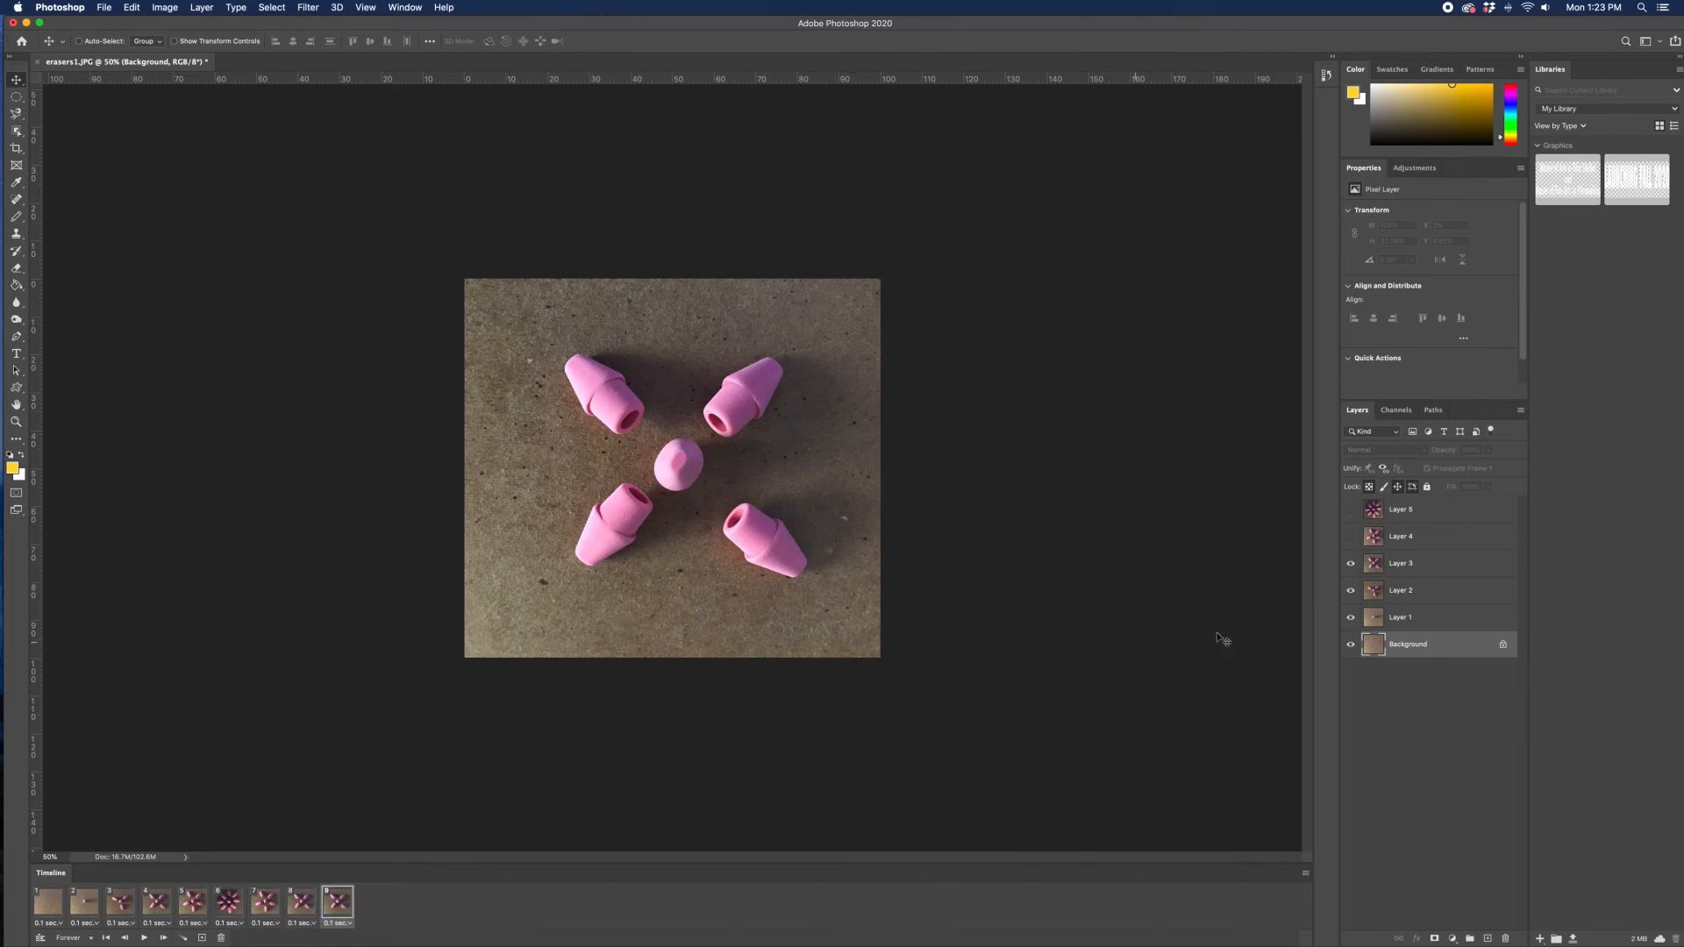
click(1351, 564)
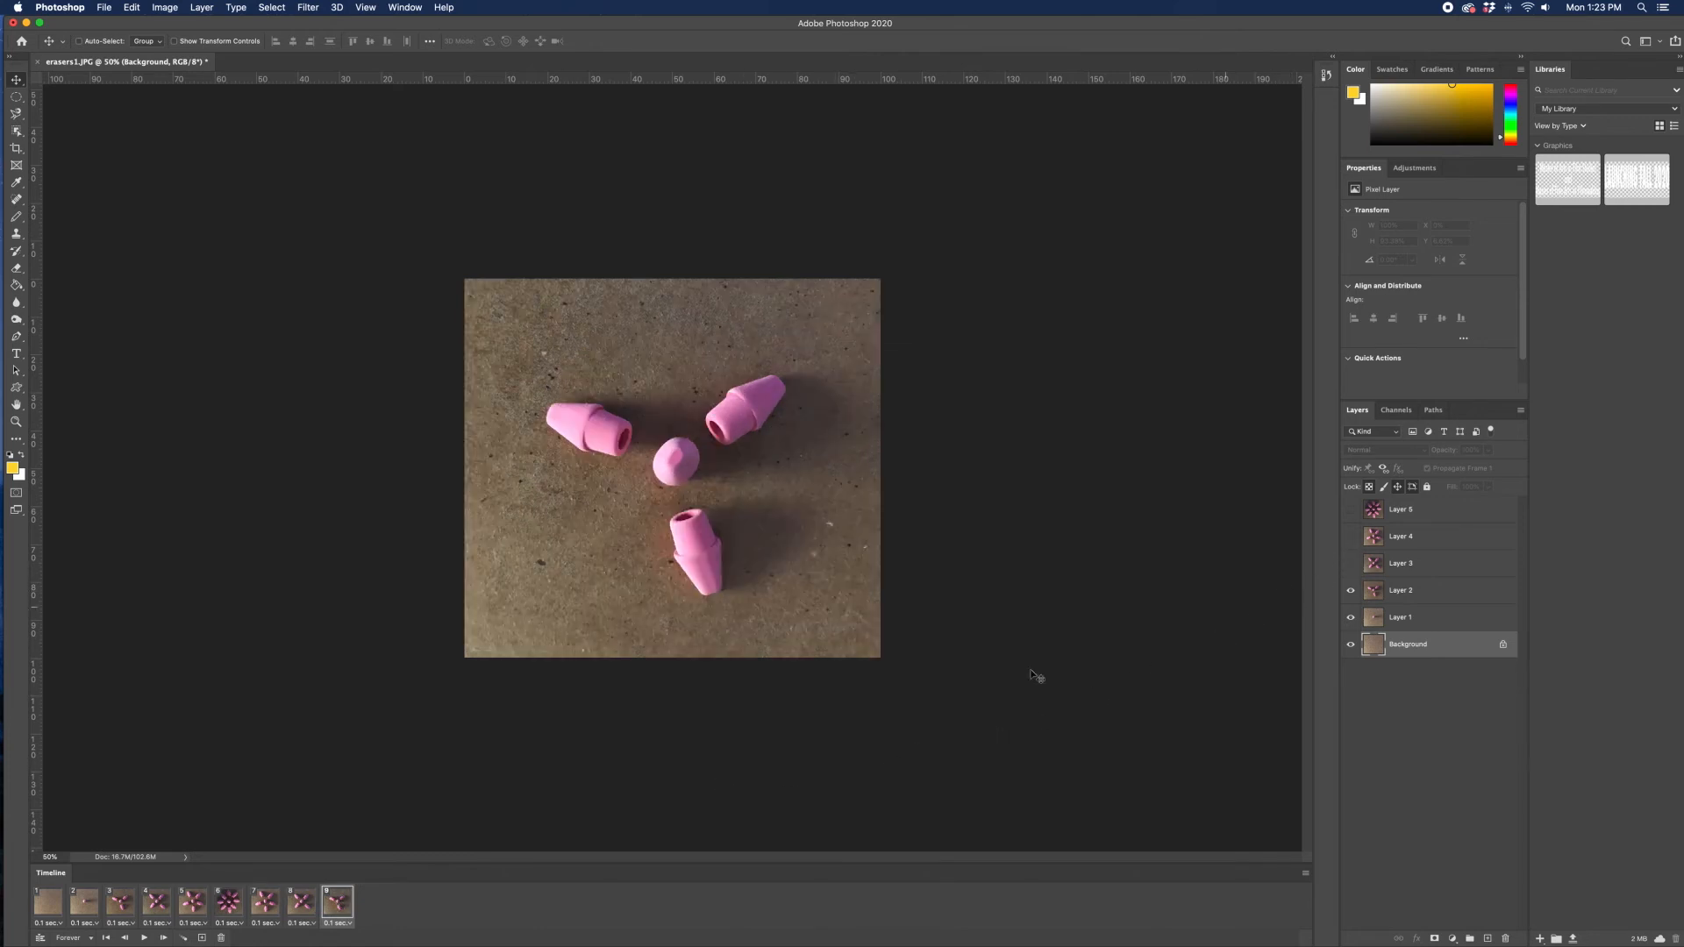
click(202, 937)
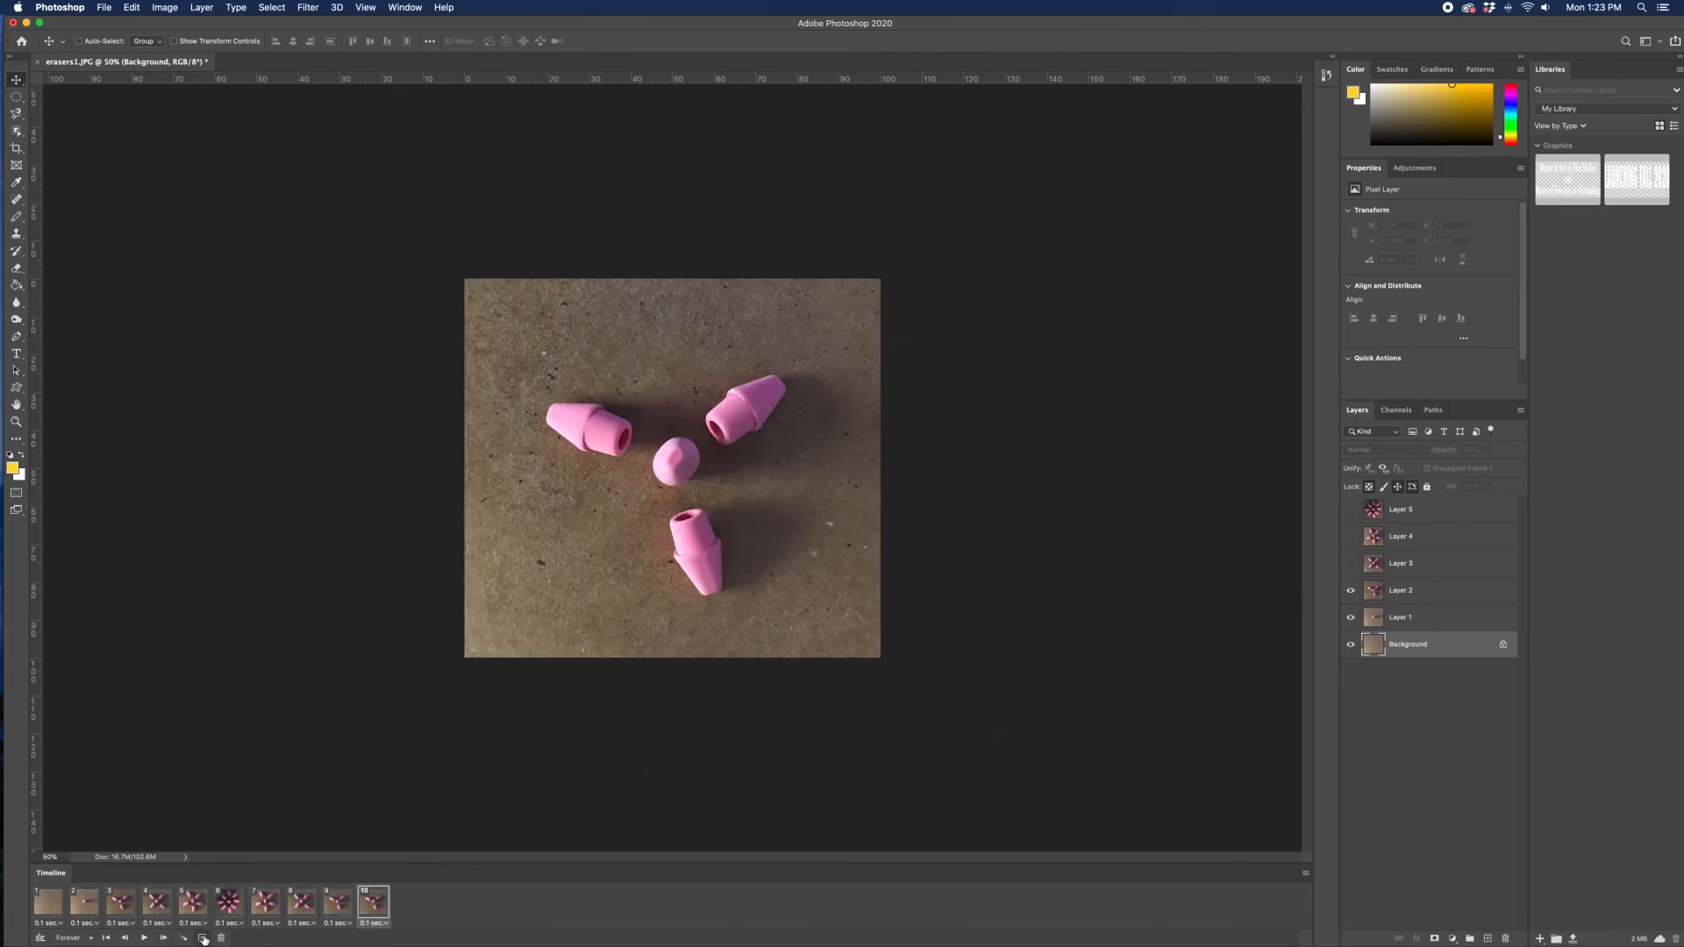
click(1352, 590)
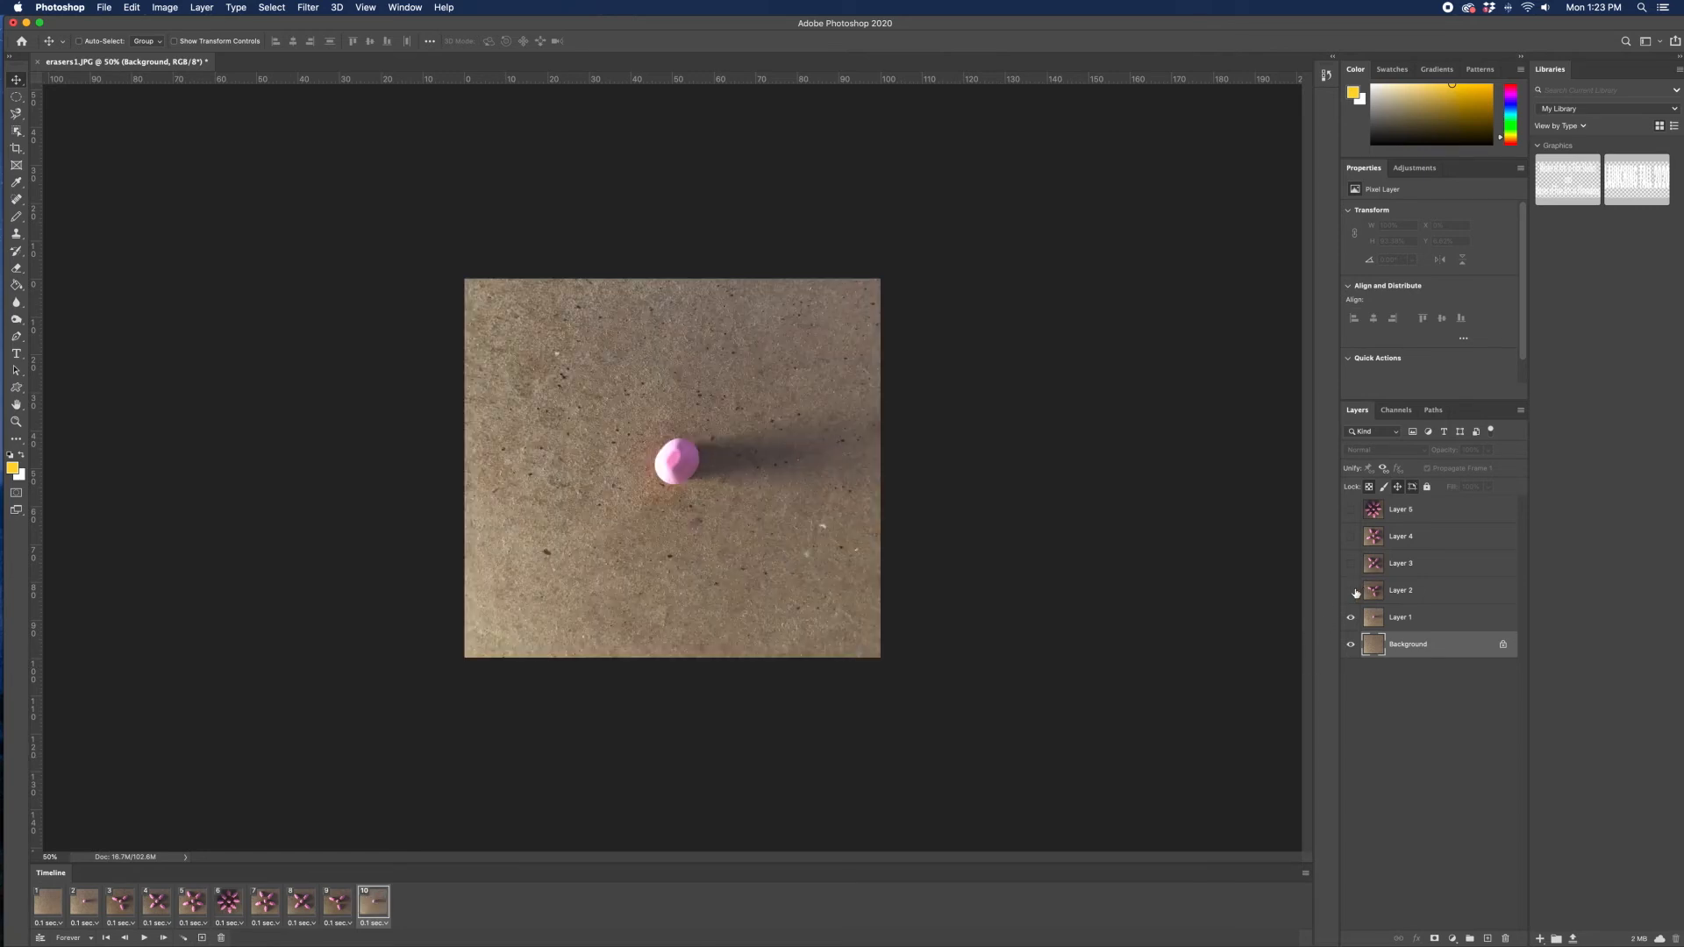
Add frame 11 by duplication with Layer 1 hidden, then preview the animation.
click(203, 938)
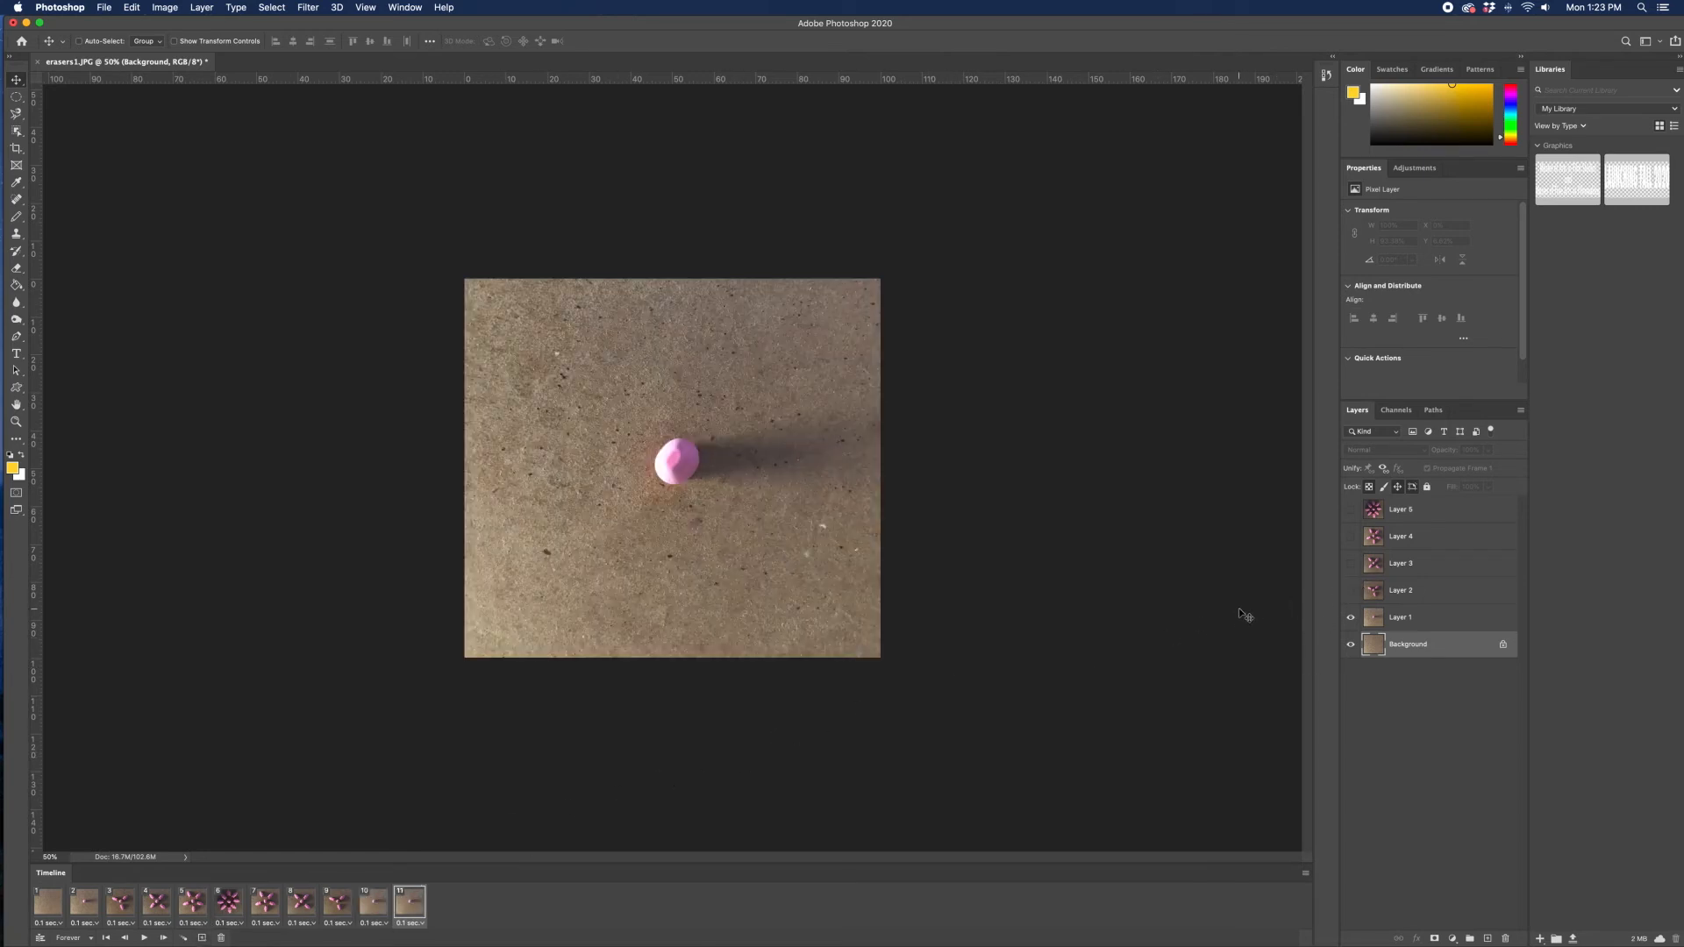
click(1351, 619)
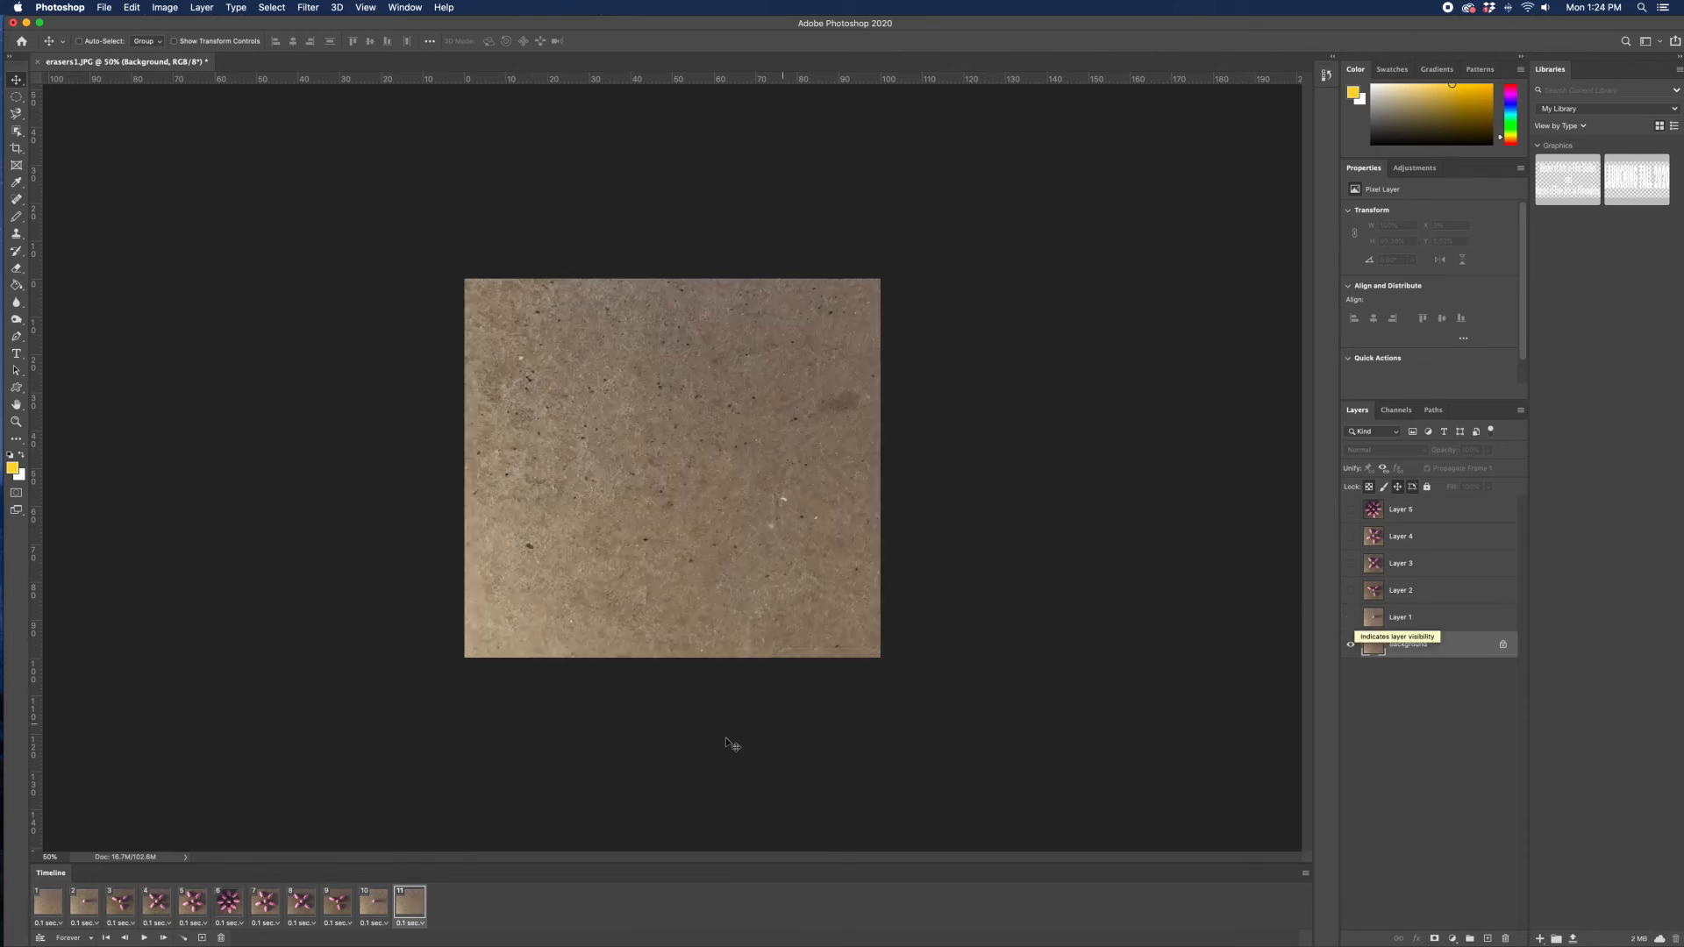
key(space)
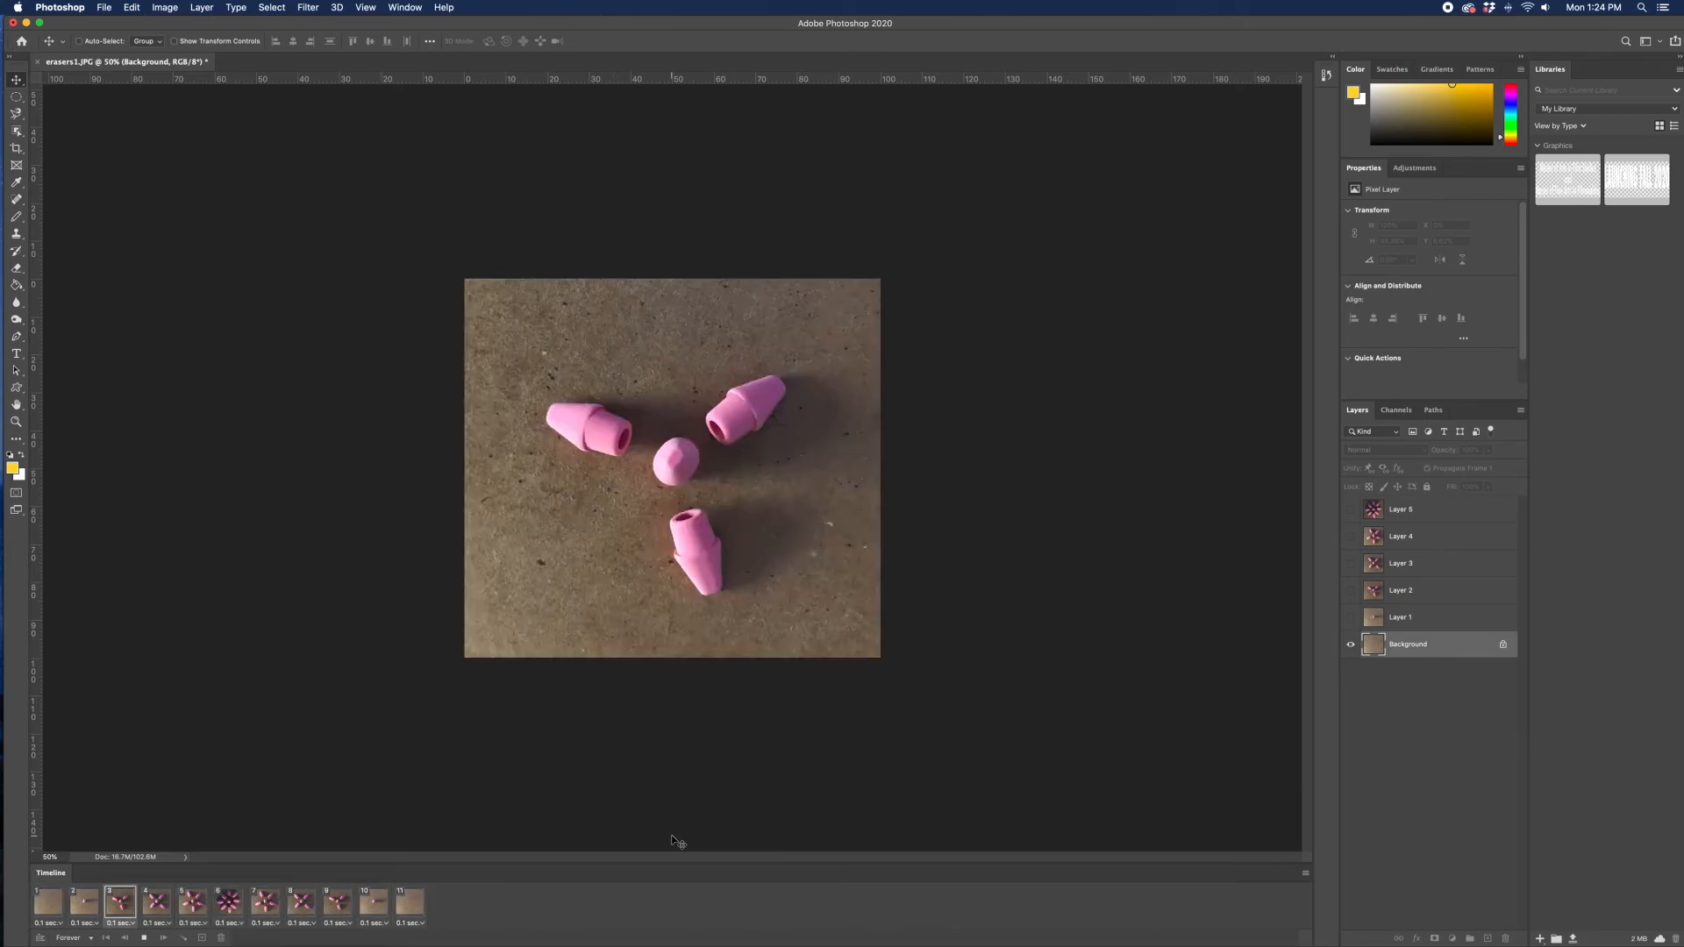
key(space)
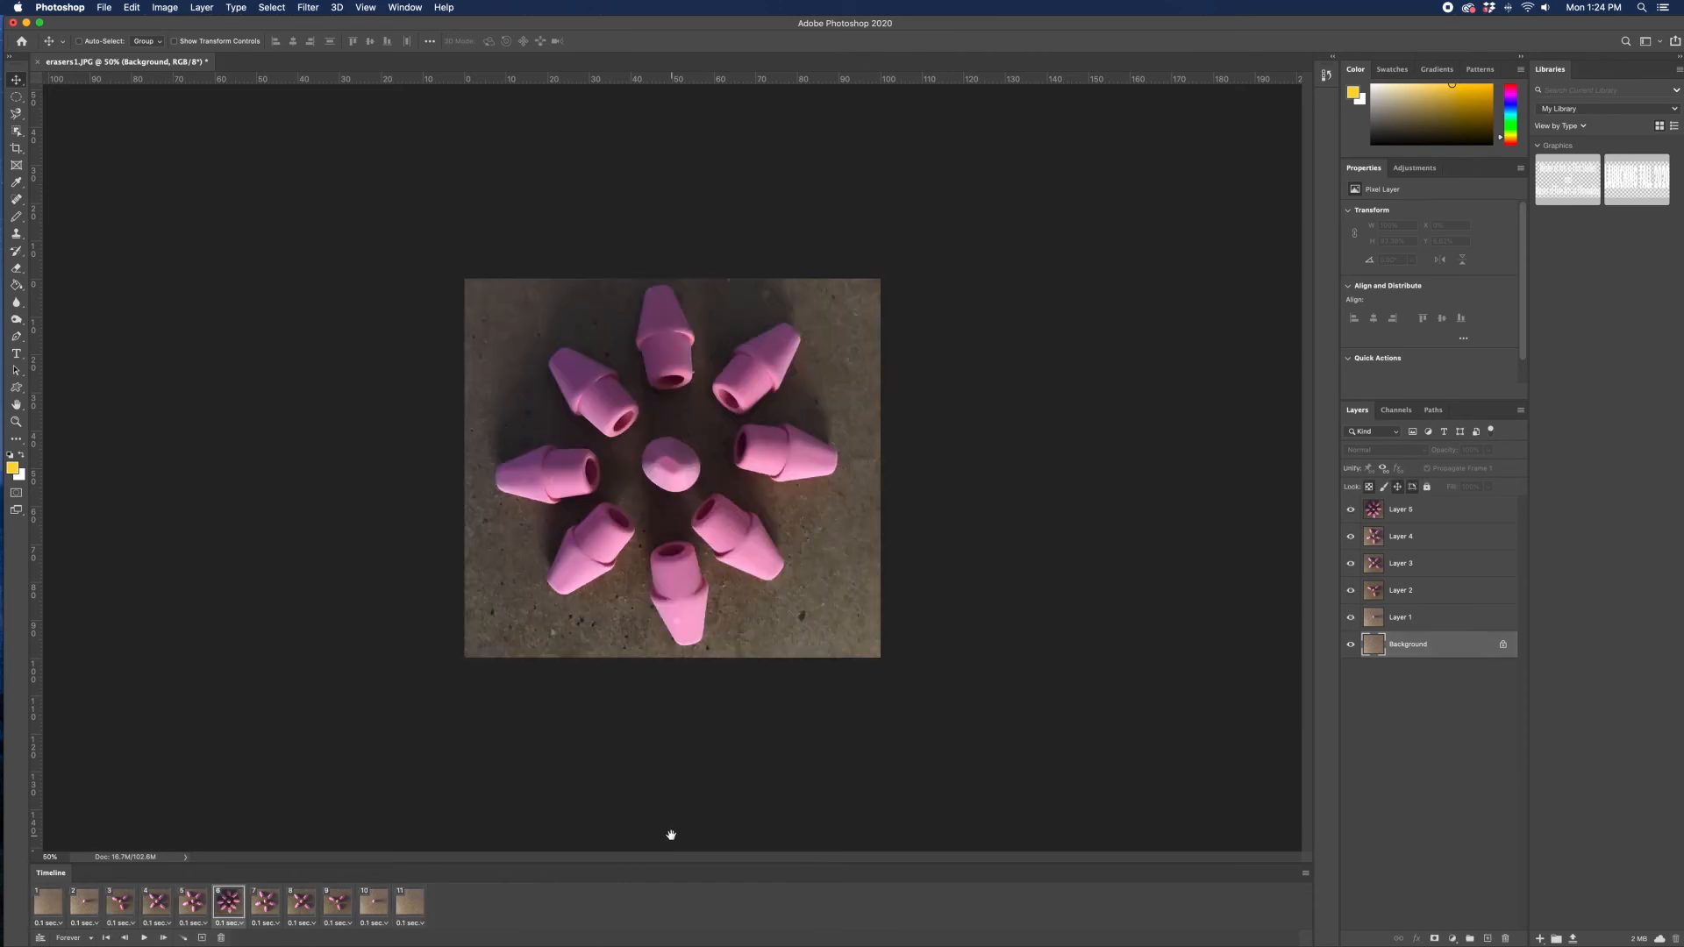
Delete the empty-background frame 11 and preview the ten-frame animation.
click(415, 910)
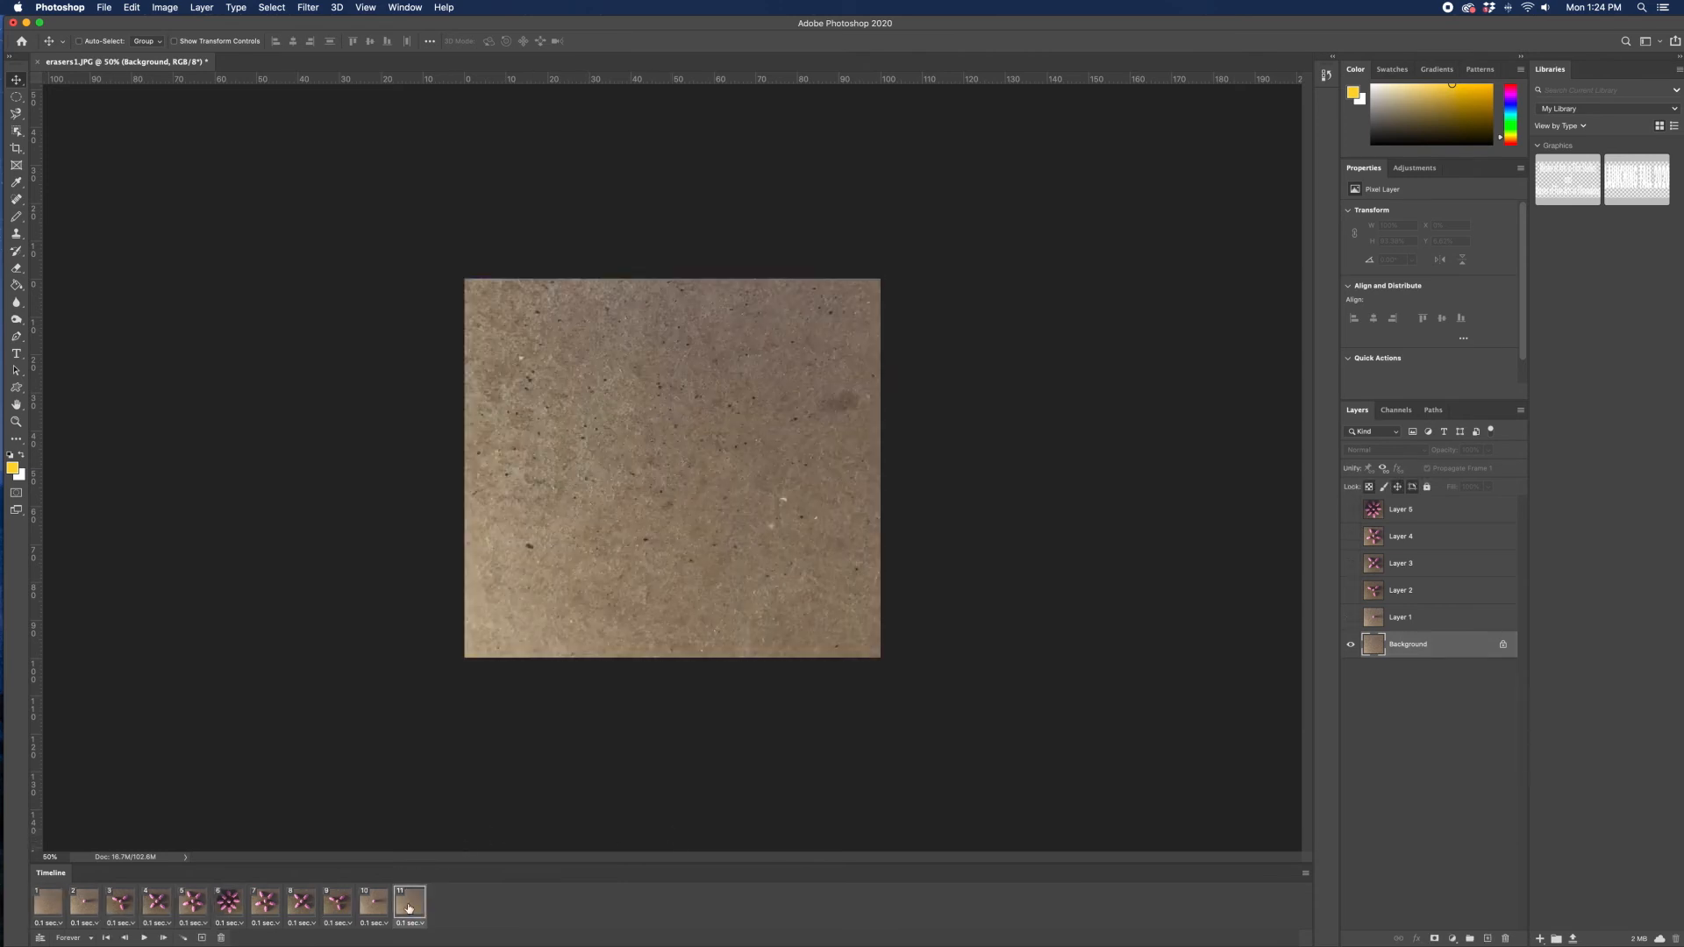
click(221, 938)
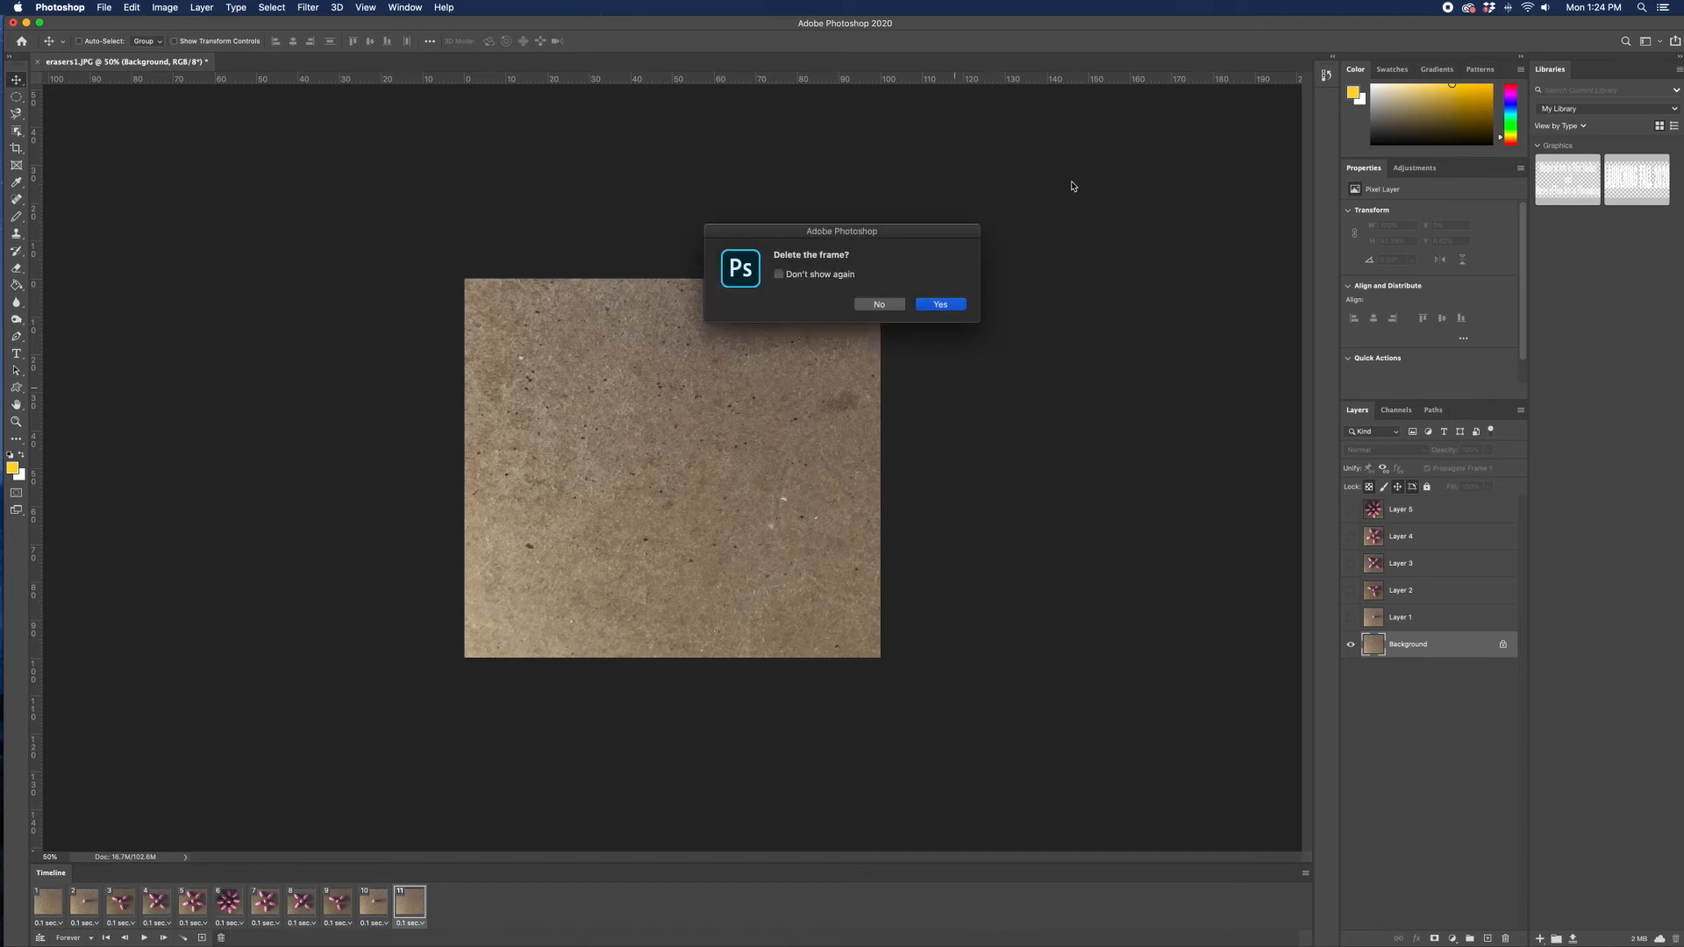
click(939, 306)
key(space)
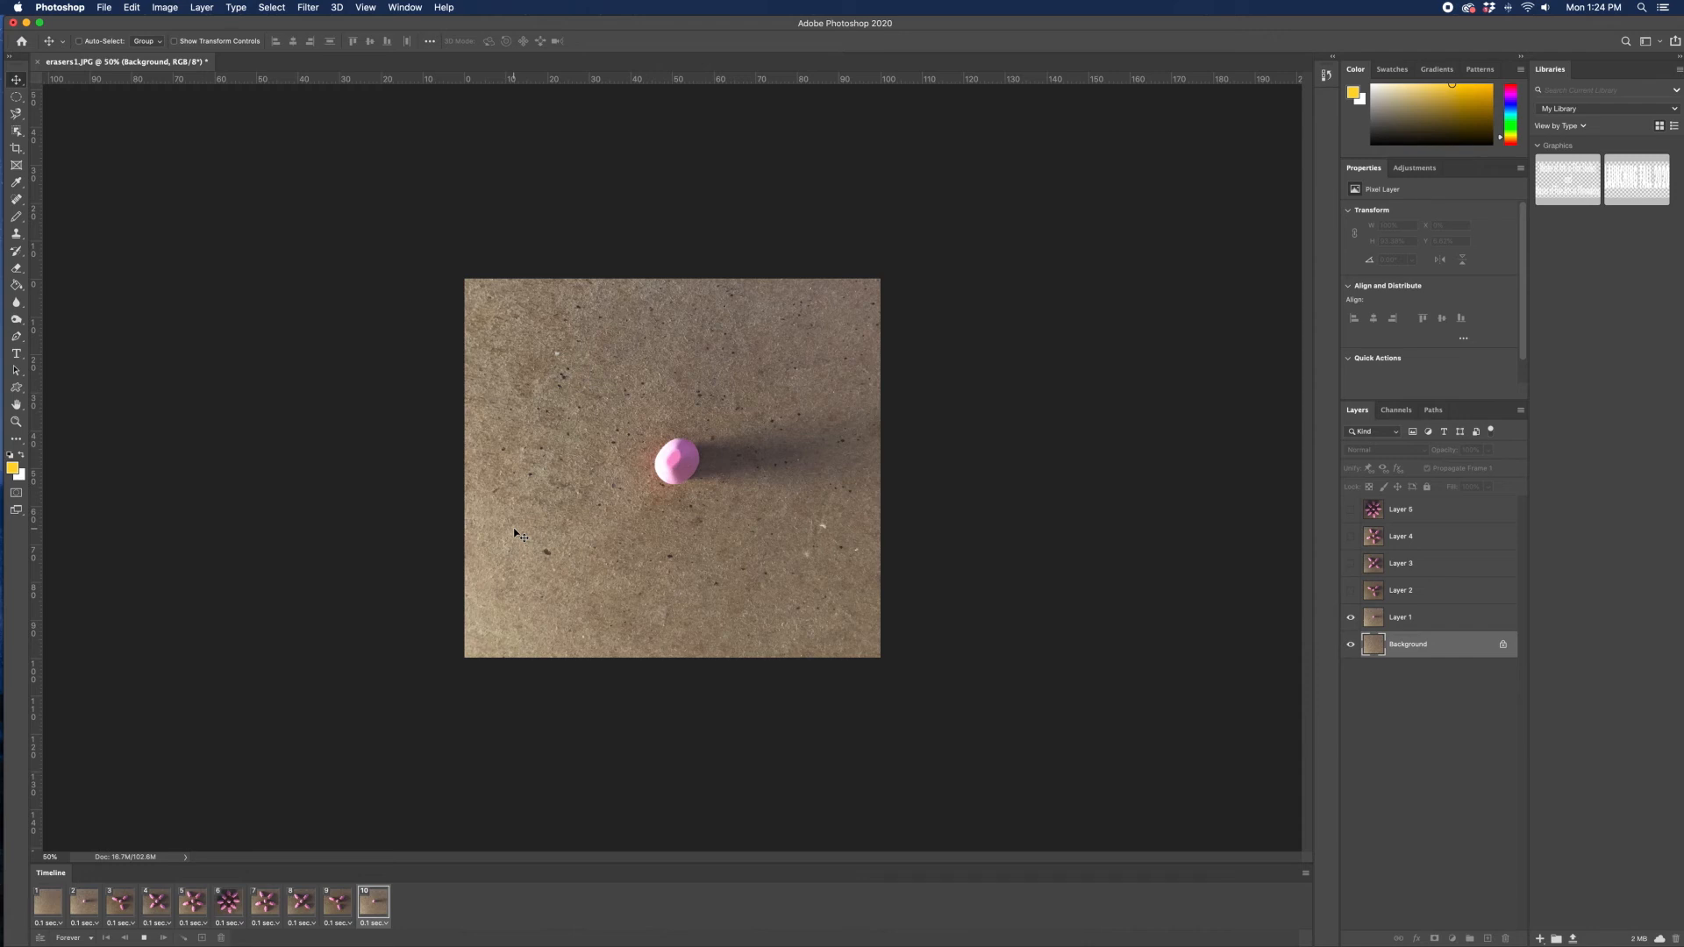
key(space)
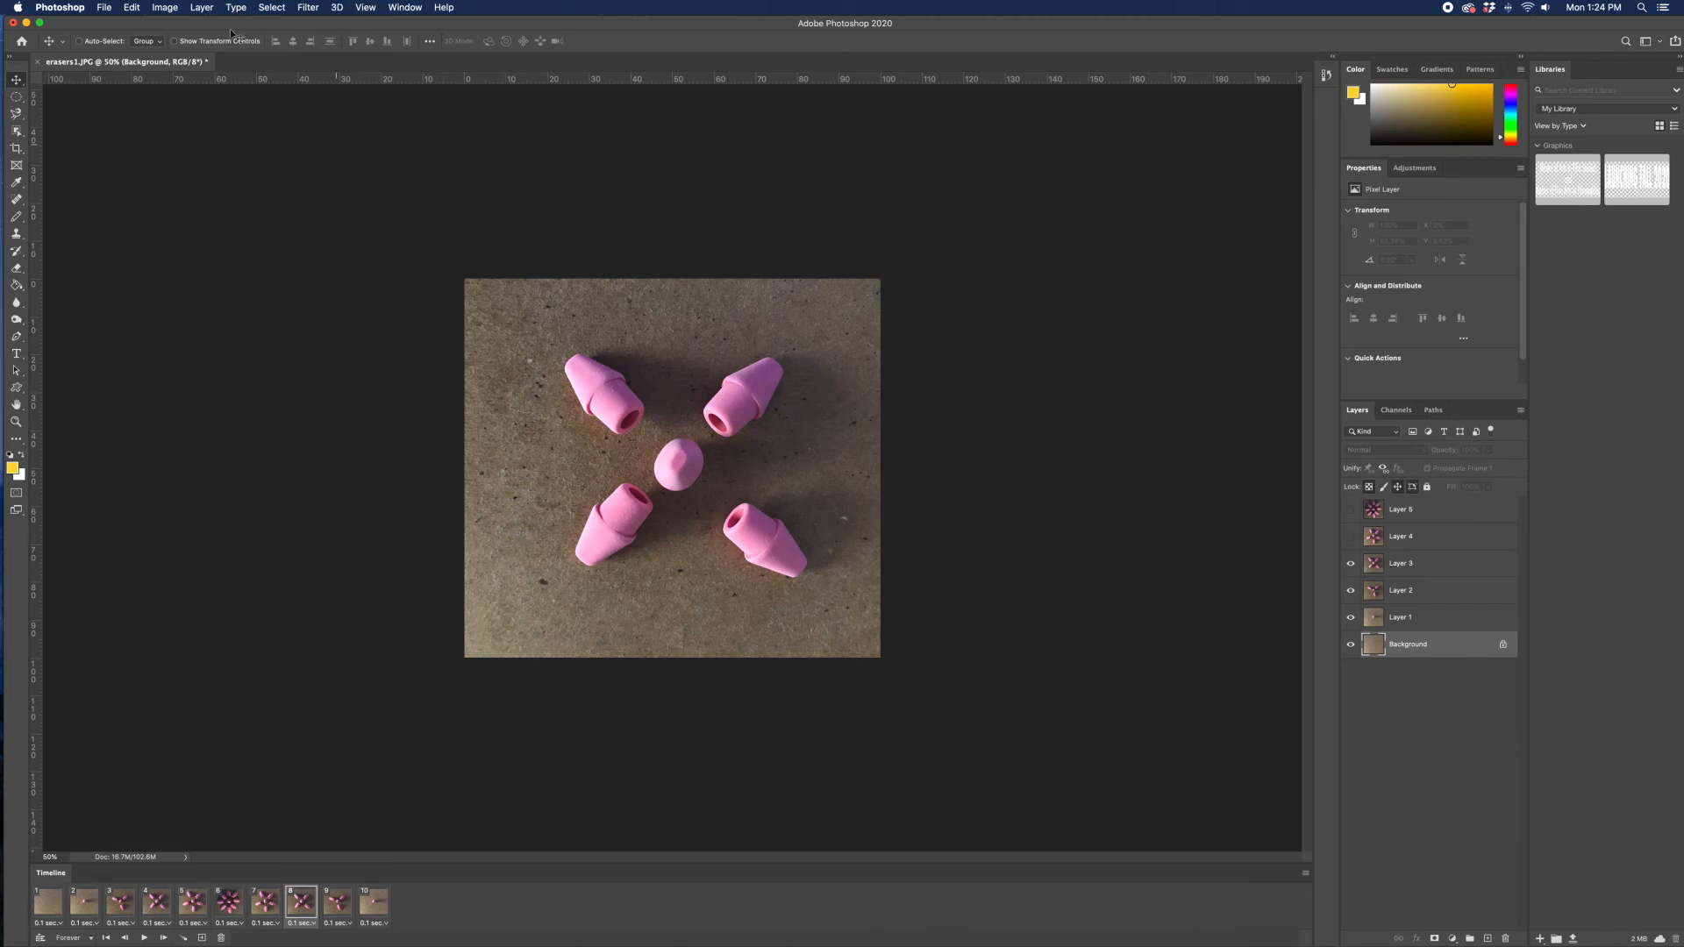
Start a Save for Web (Legacy) export with GIF as the format and the preview at 50%.
click(102, 7)
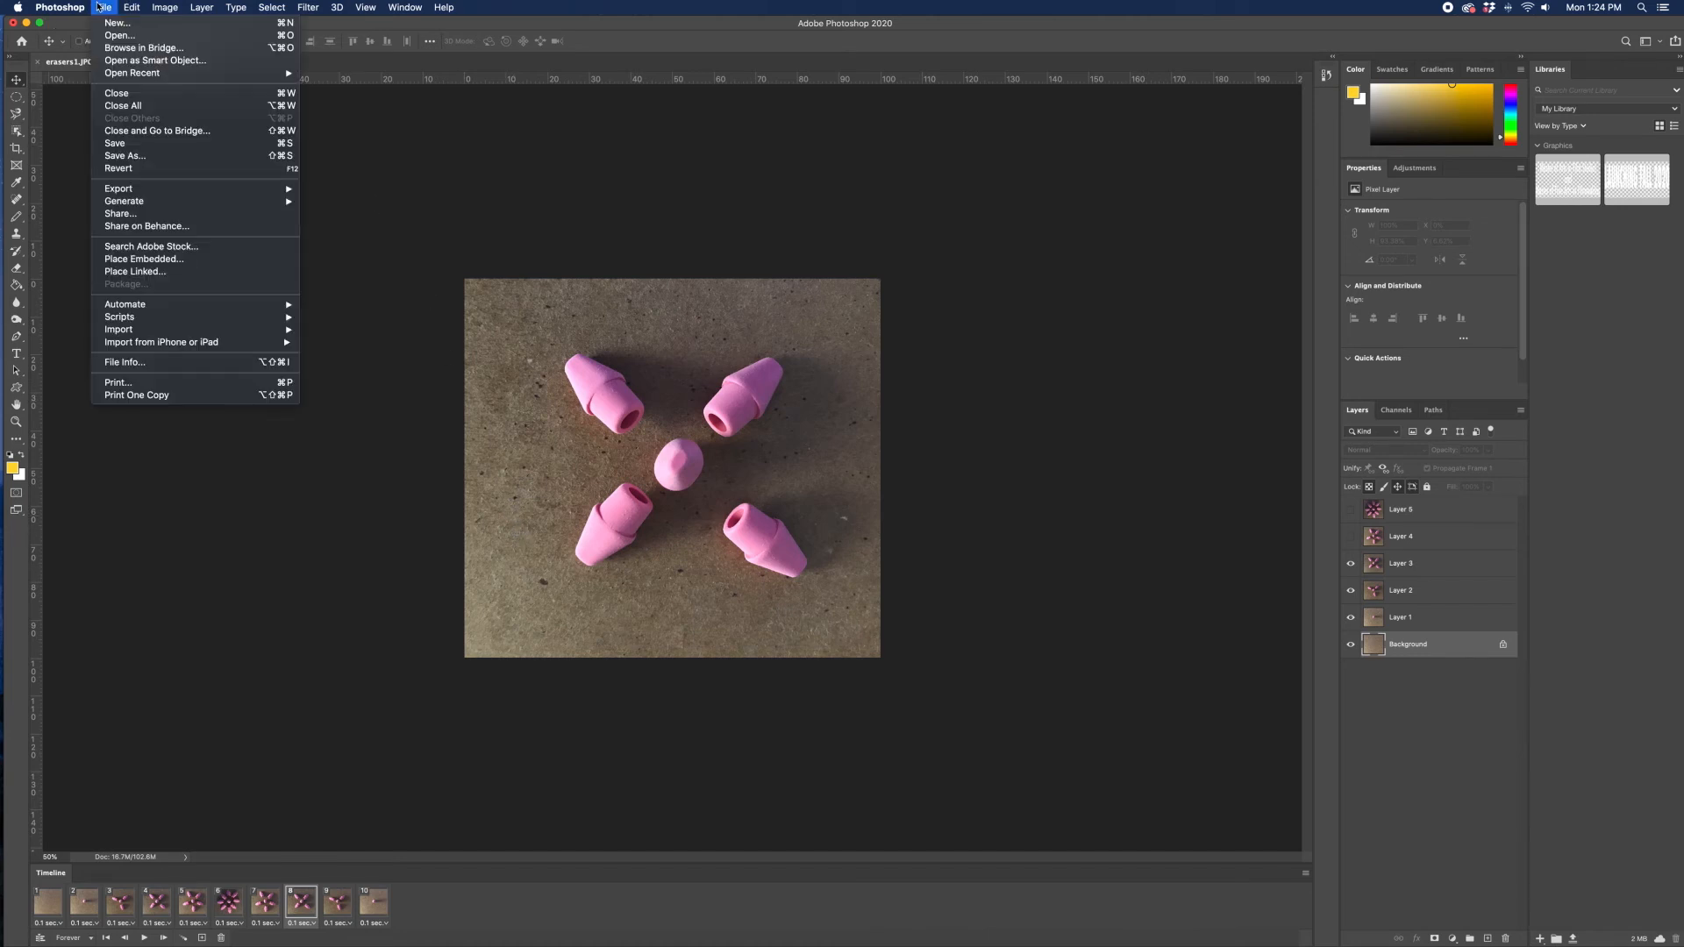
mouse_move(151, 189)
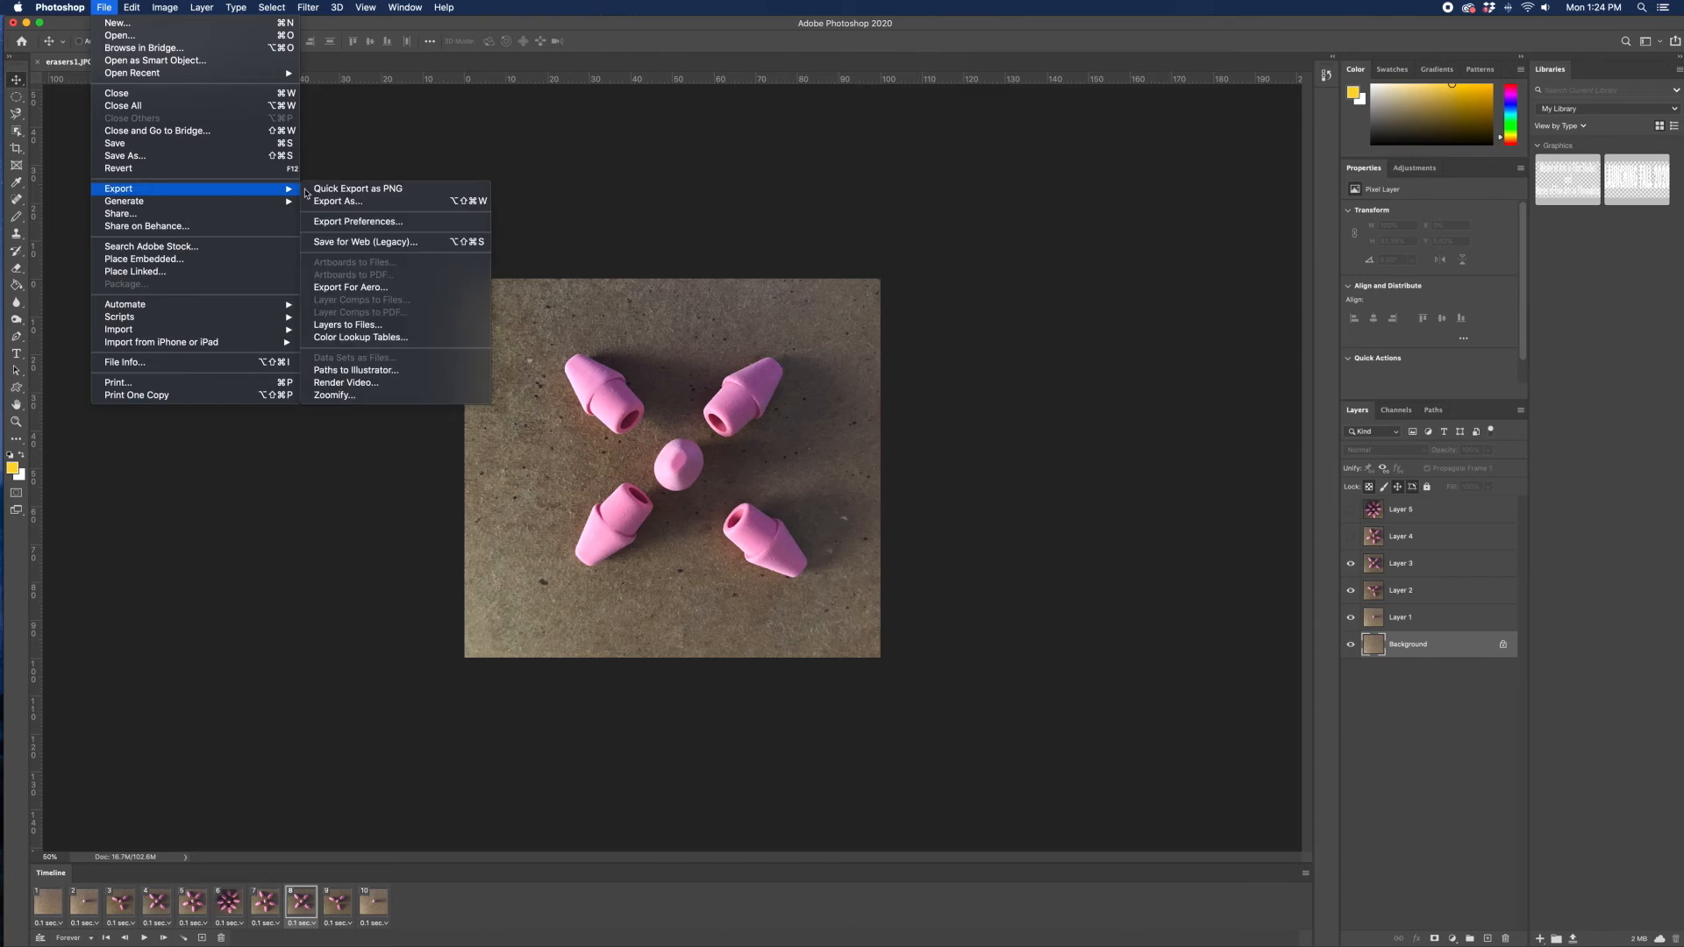
click(433, 244)
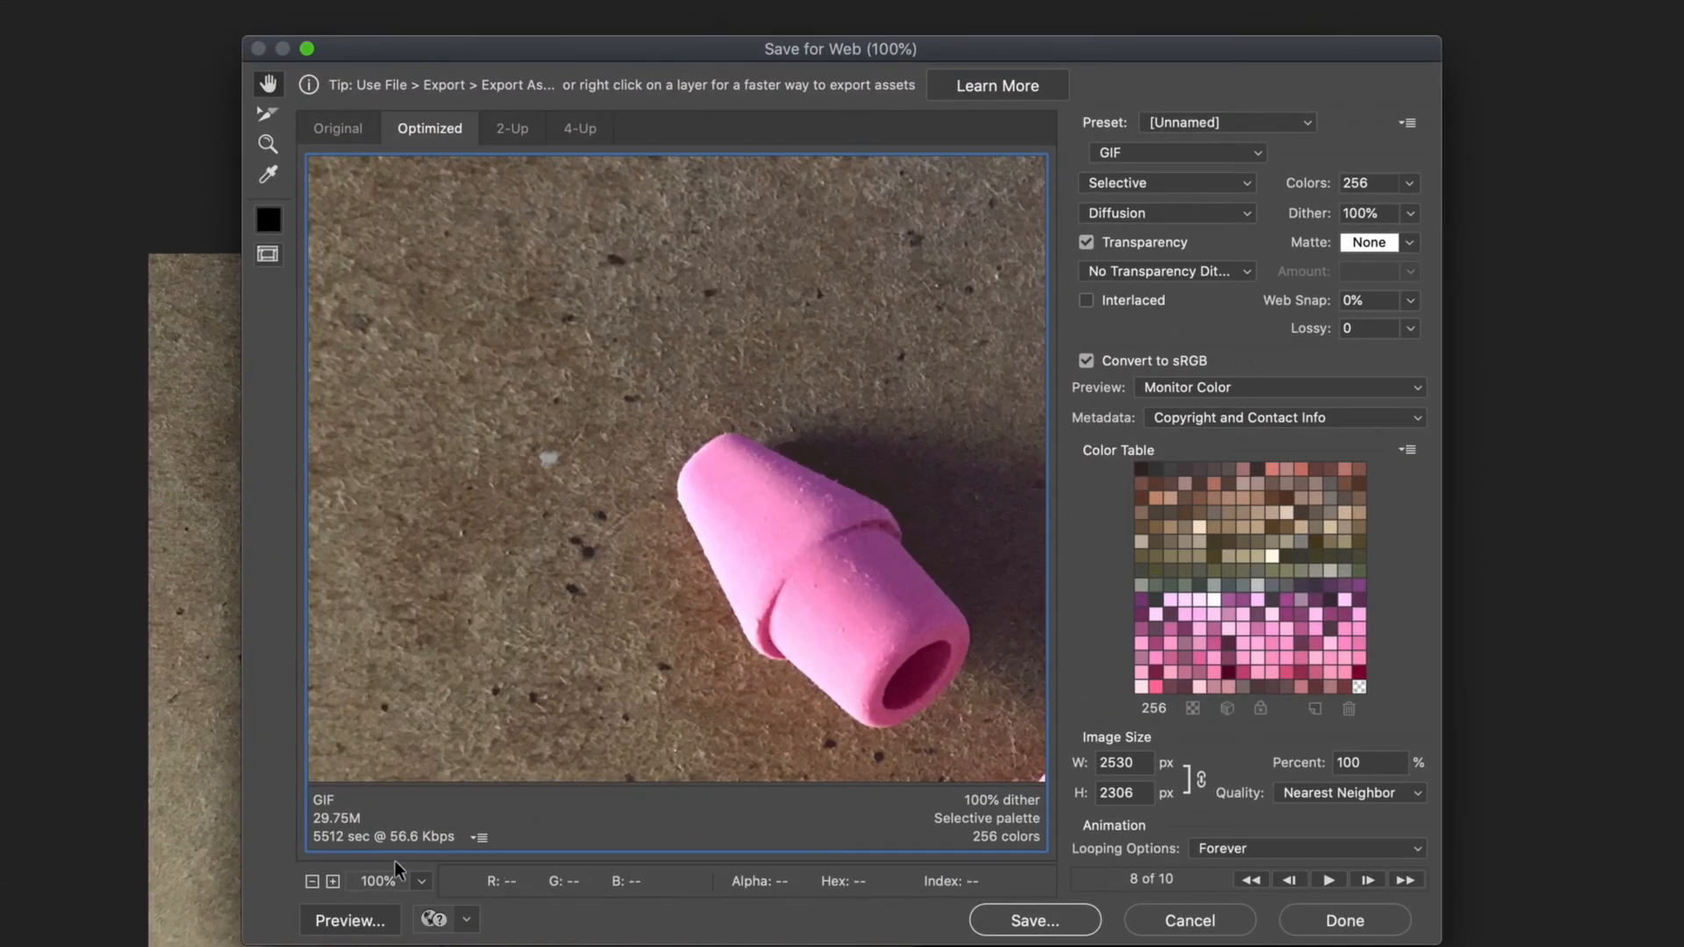
click(316, 882)
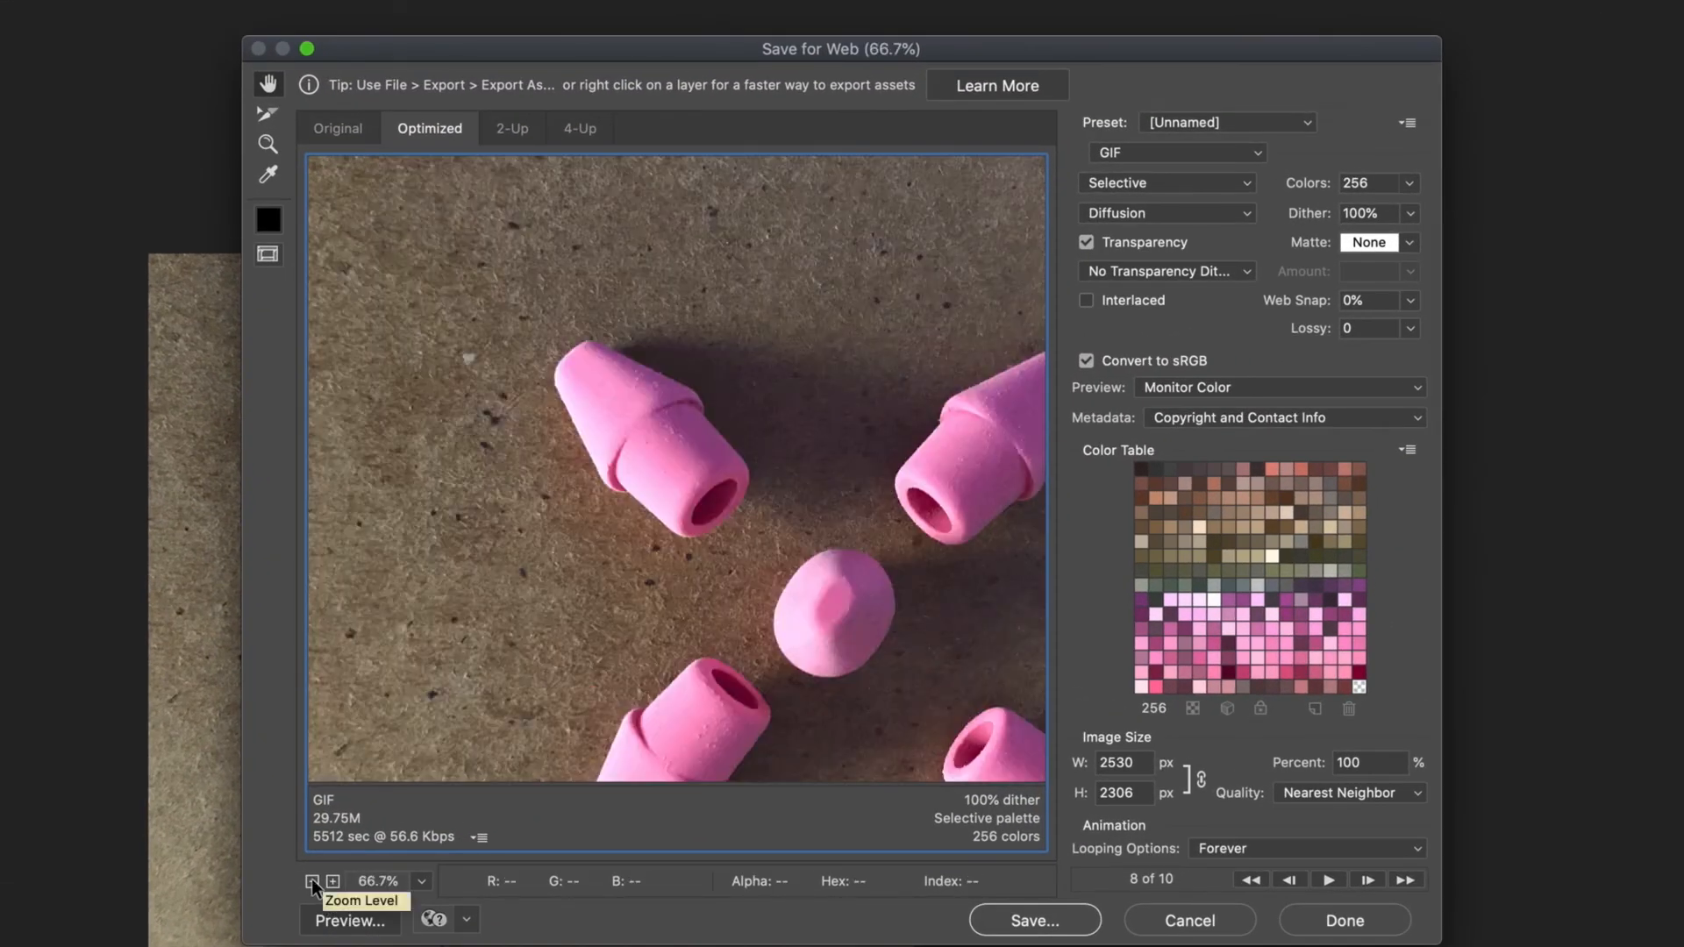
click(312, 882)
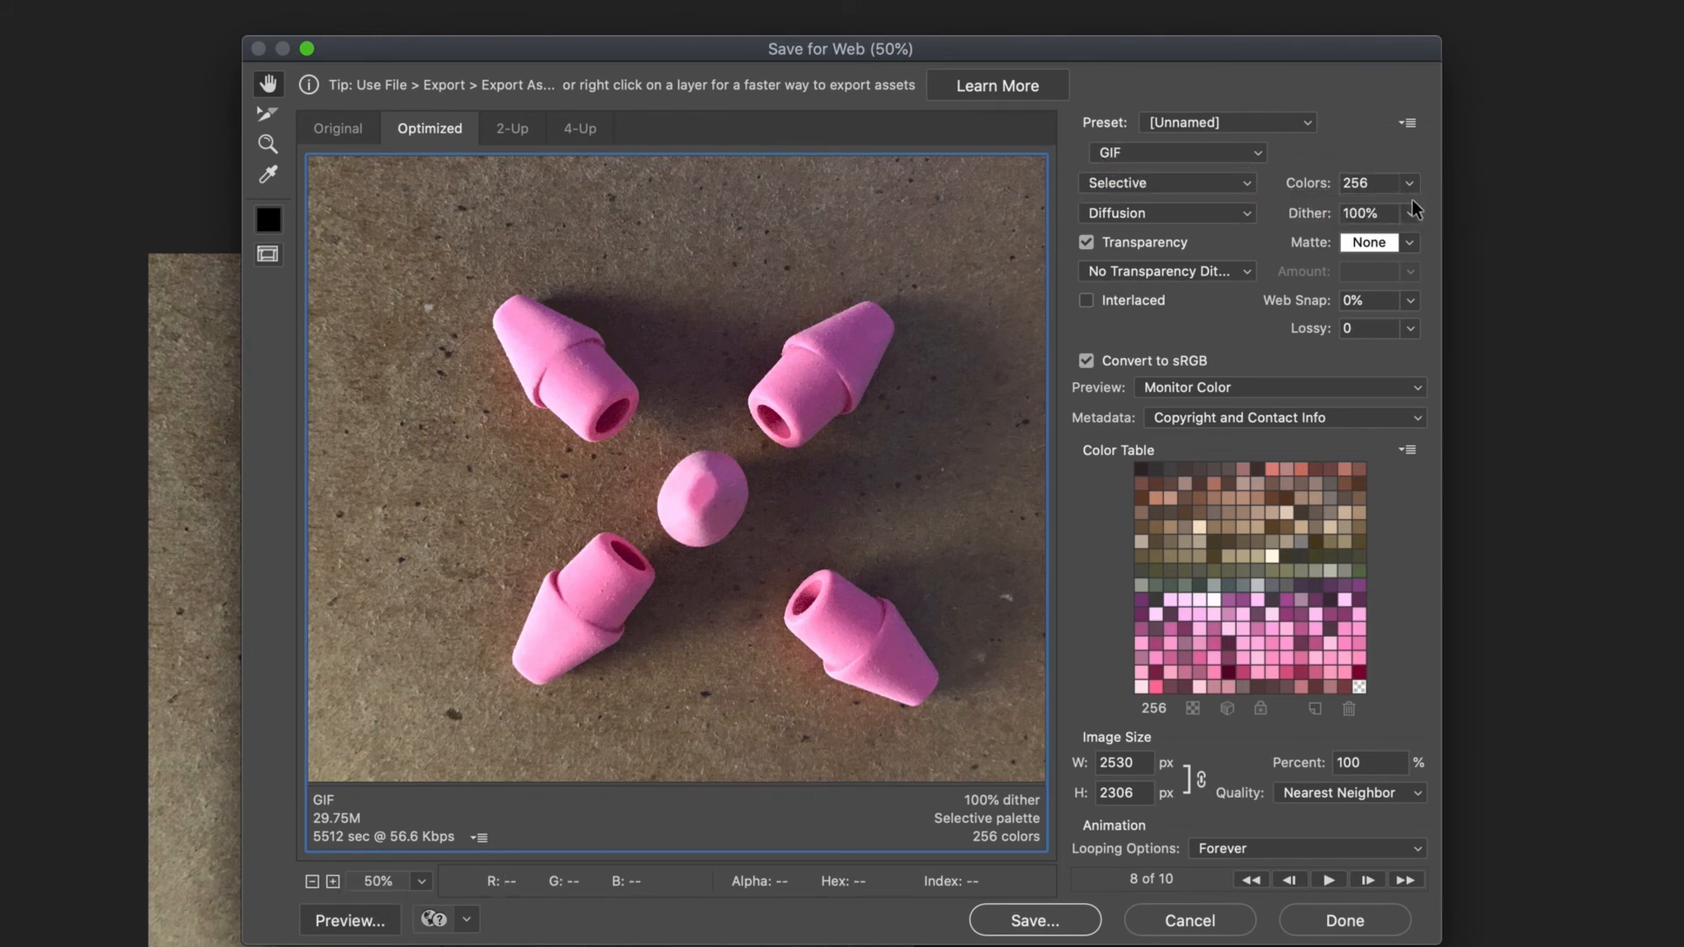
click(1203, 160)
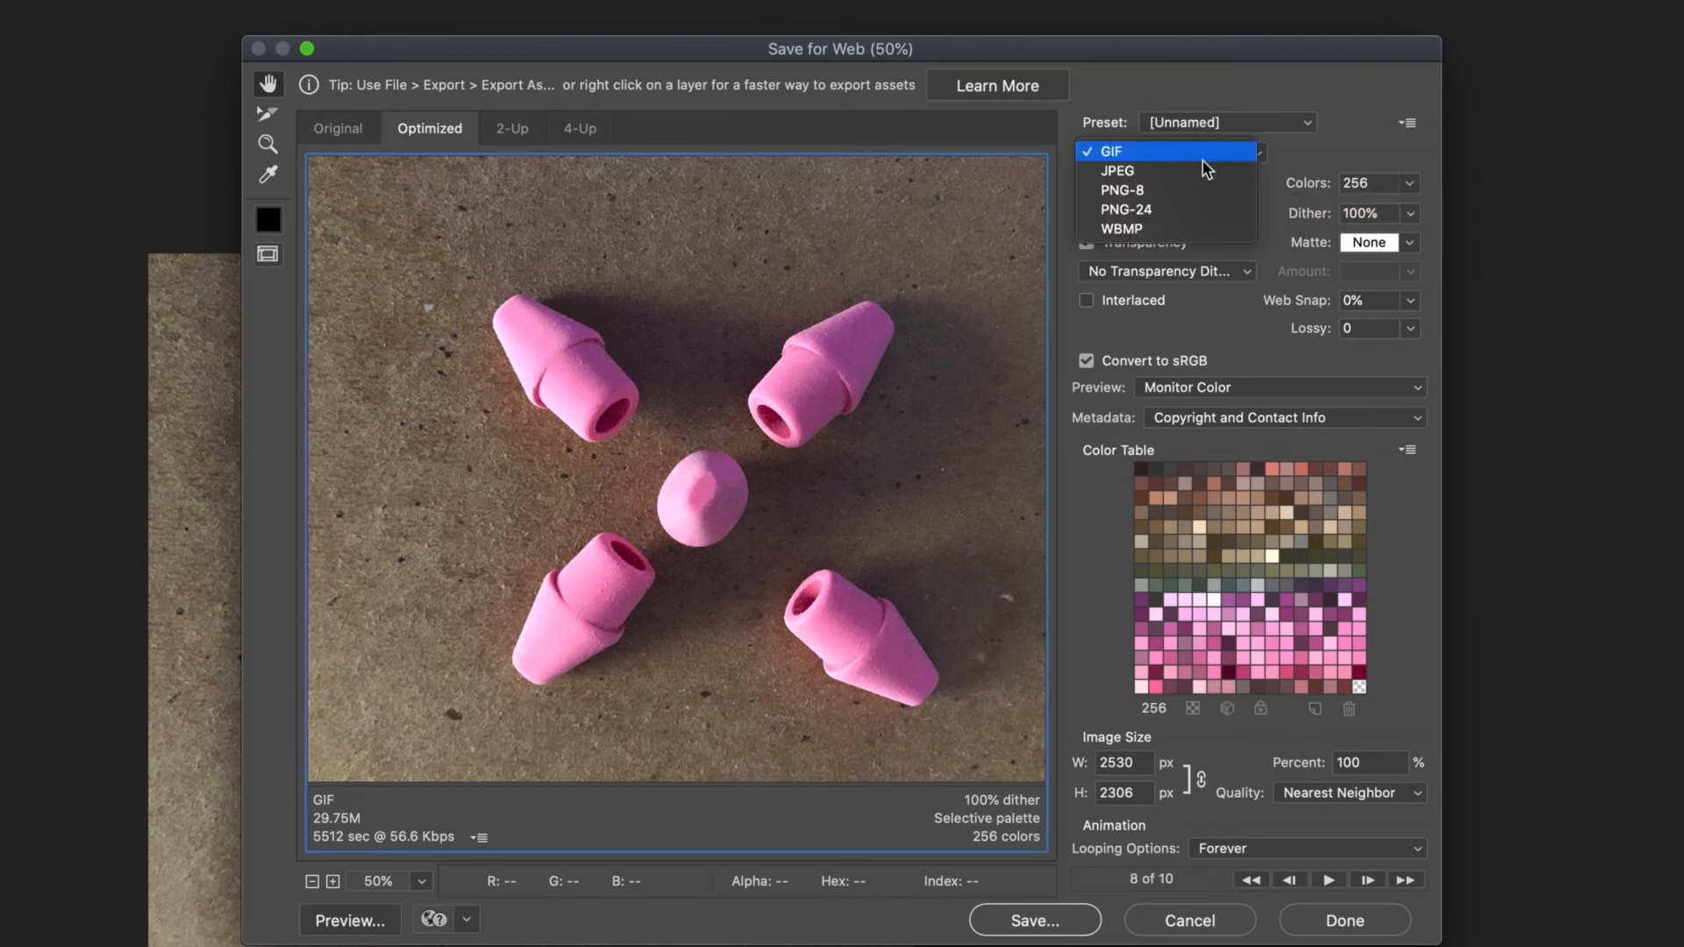
click(1204, 156)
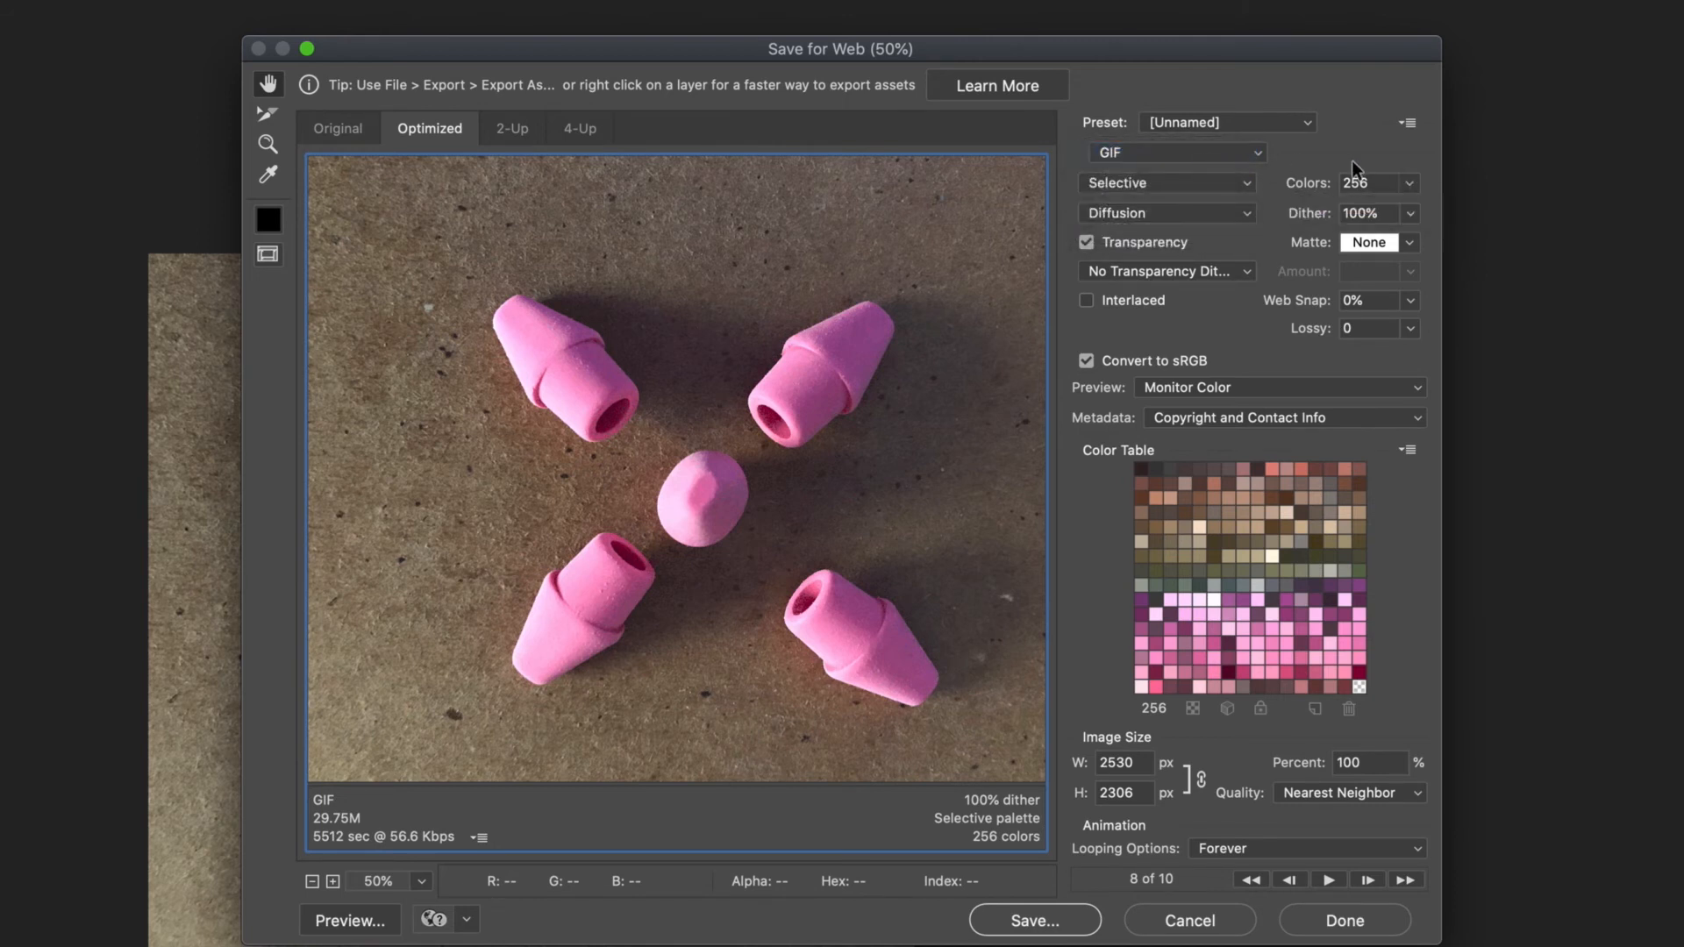
Compare the GIF preview at 32, 8 and 256 colors and set the palette to 8 colors.
click(1409, 186)
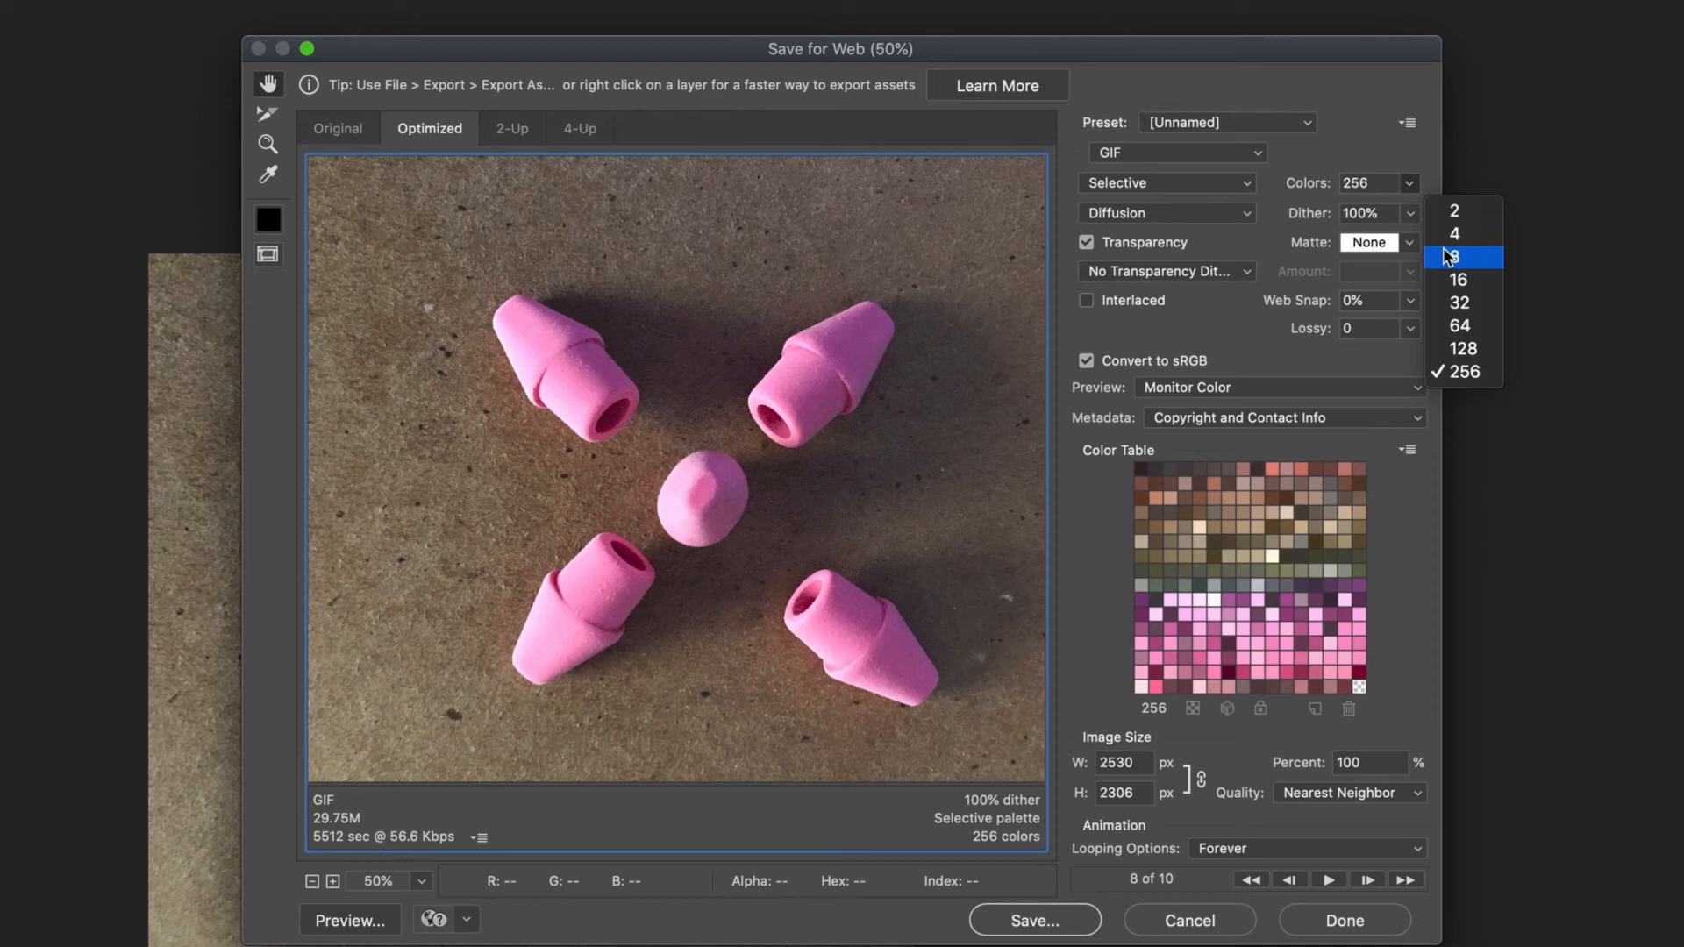
click(1460, 304)
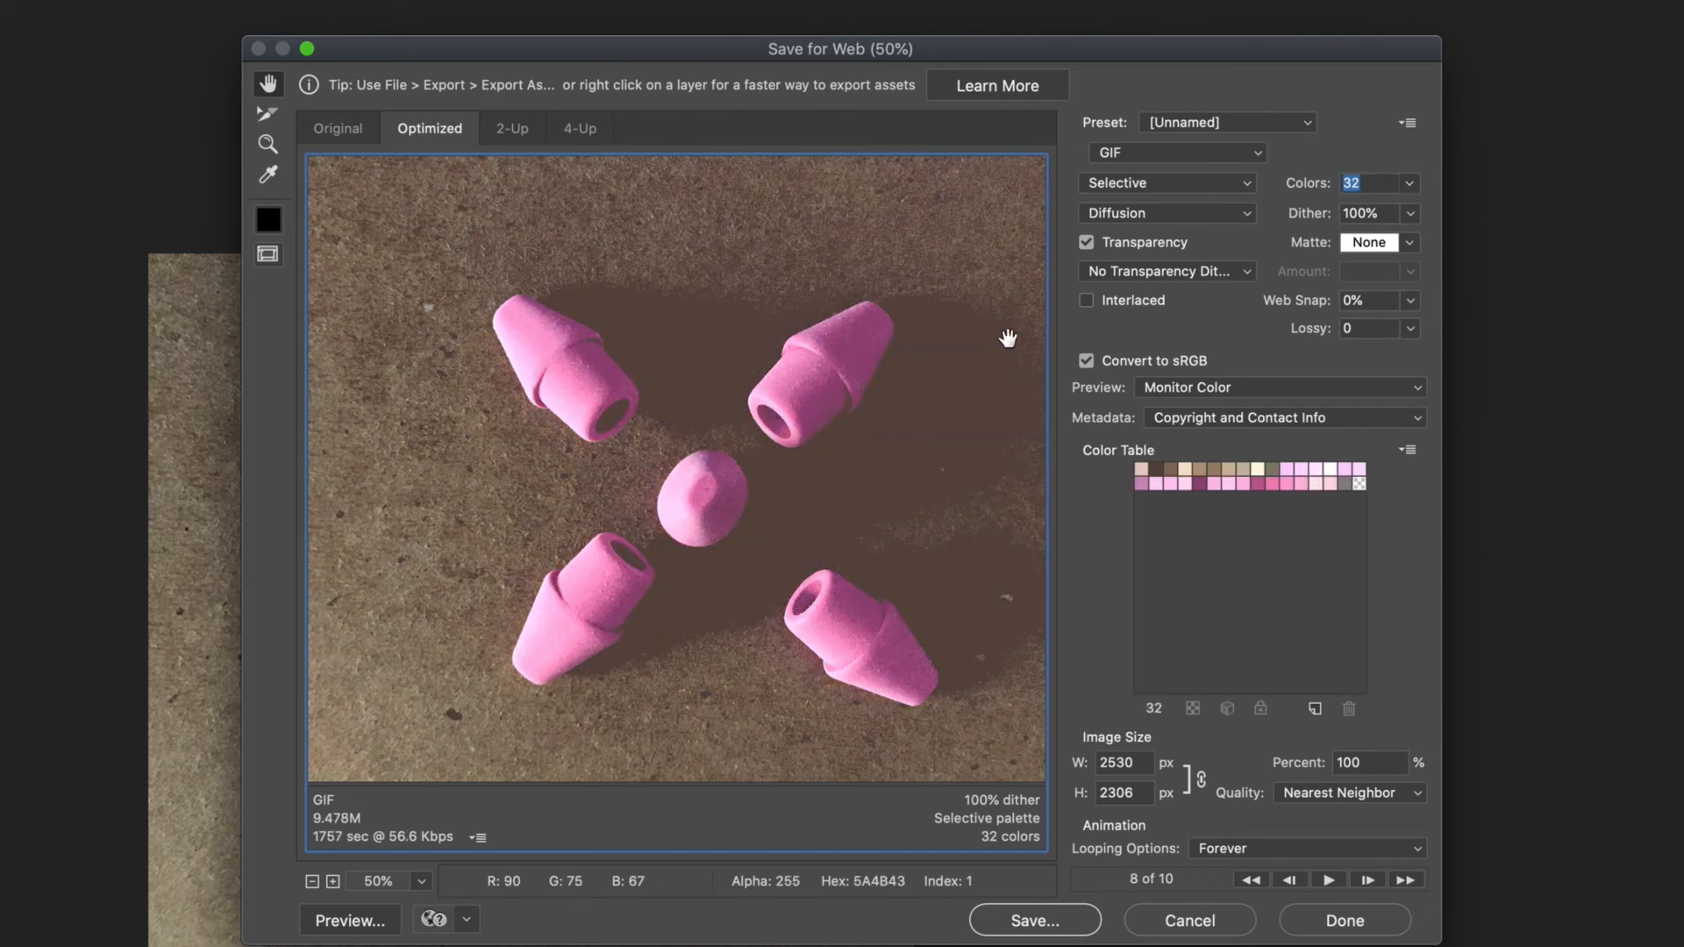
click(1410, 183)
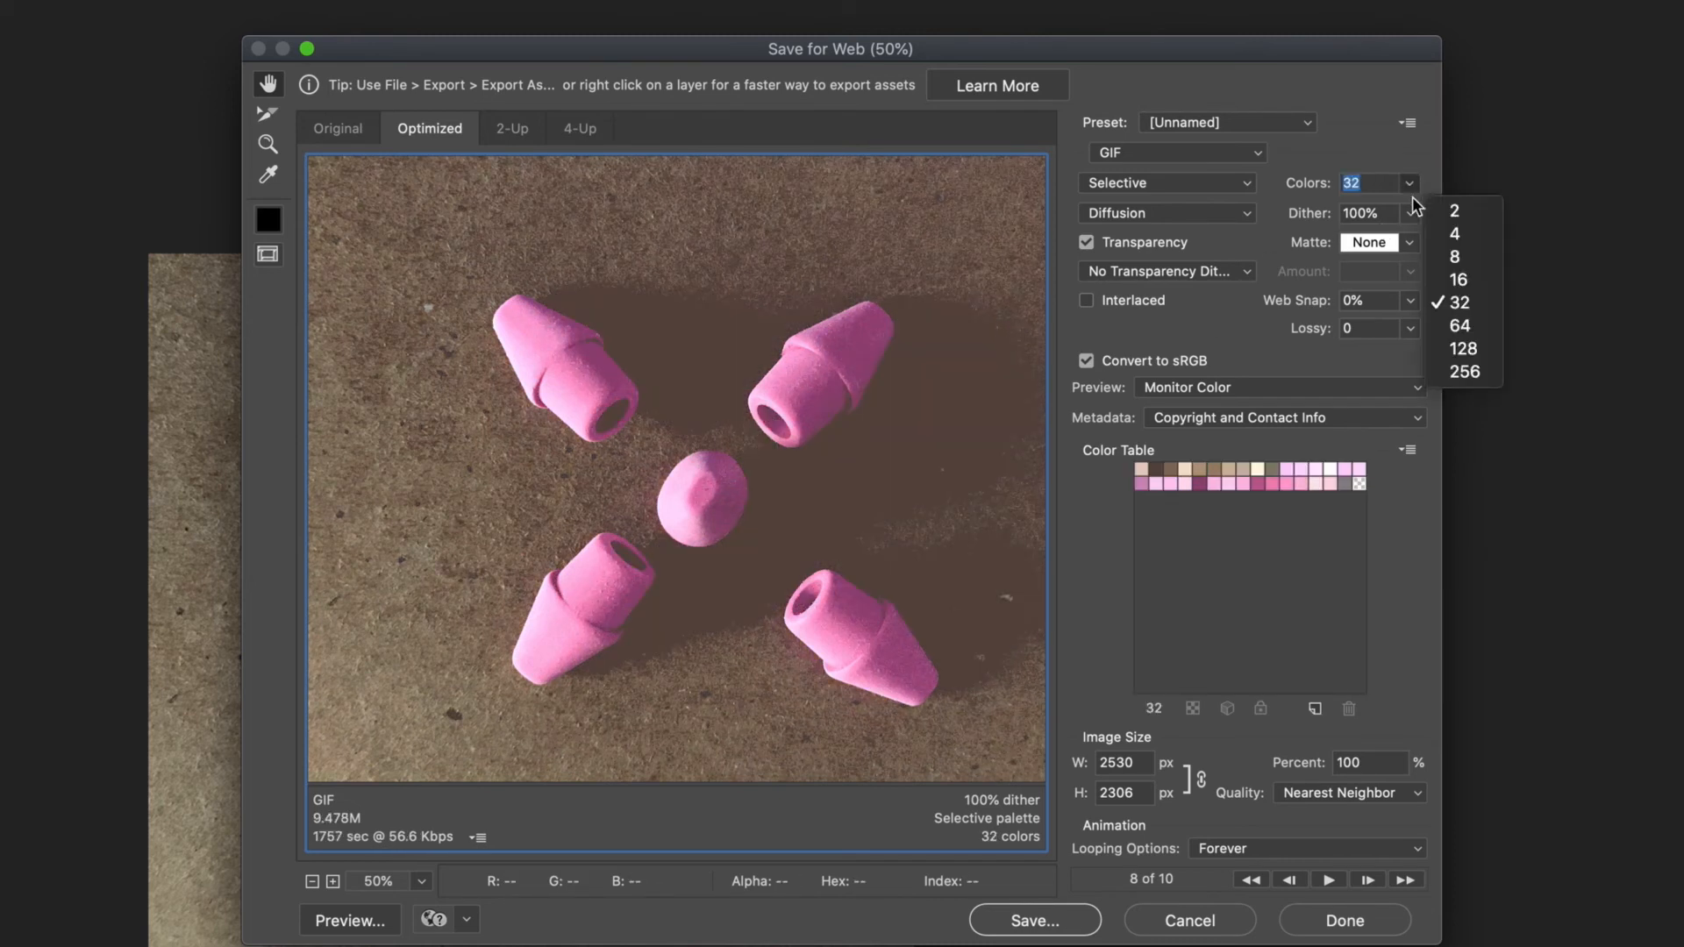
click(1454, 256)
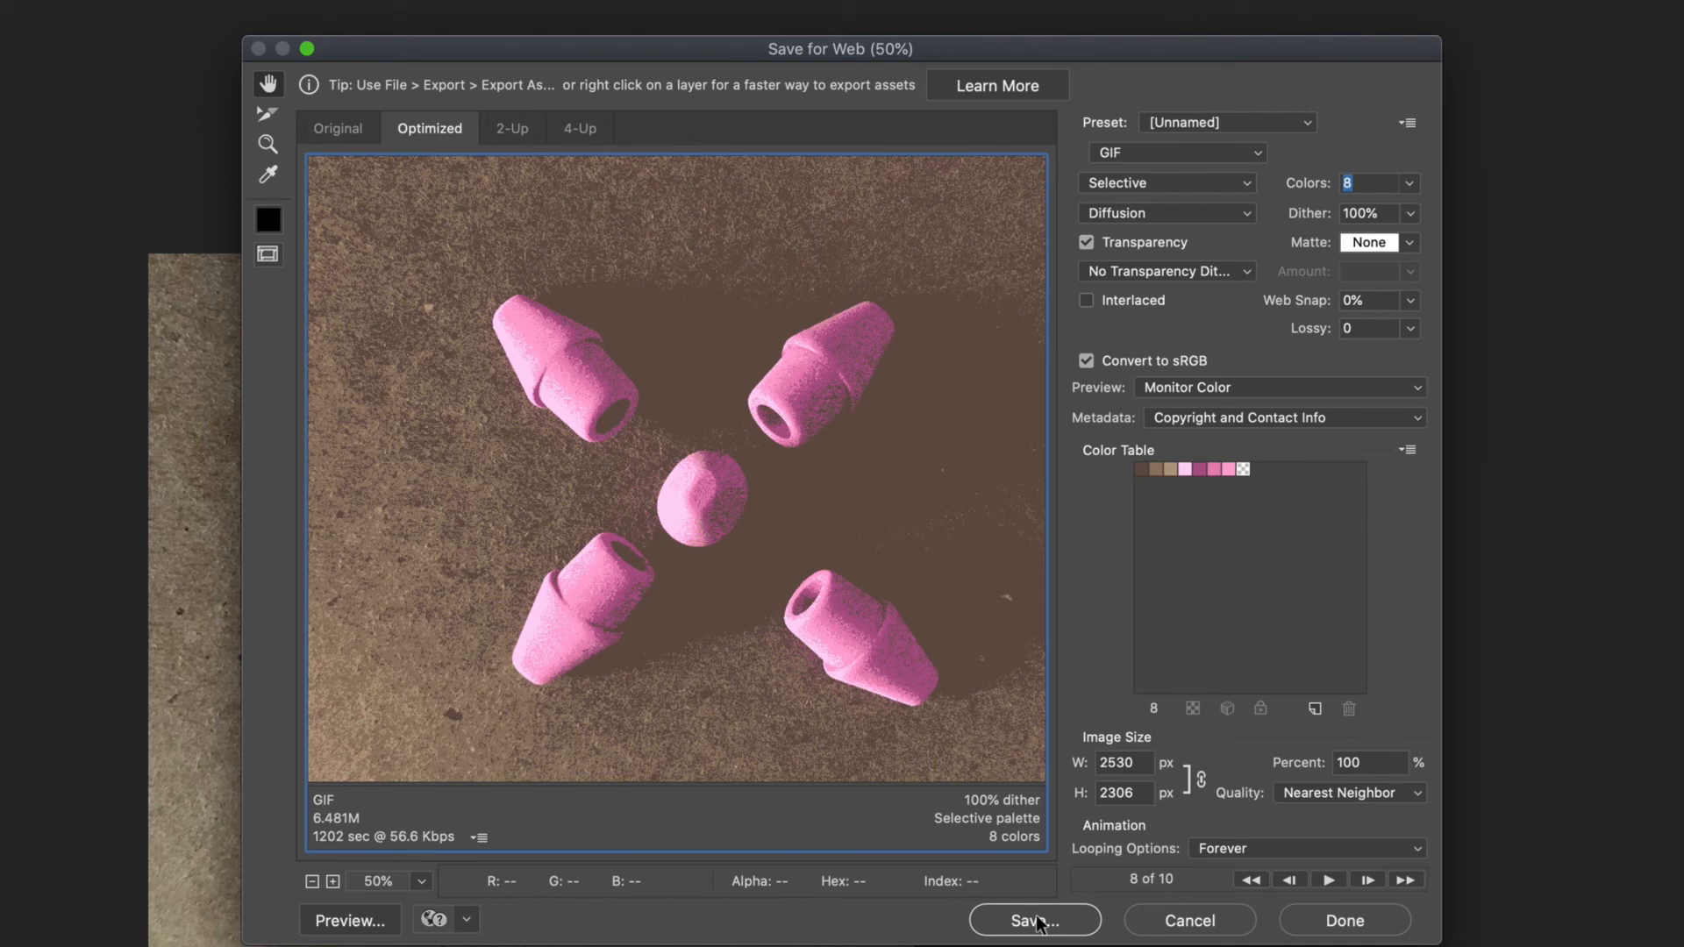
text(256)
key(Return)
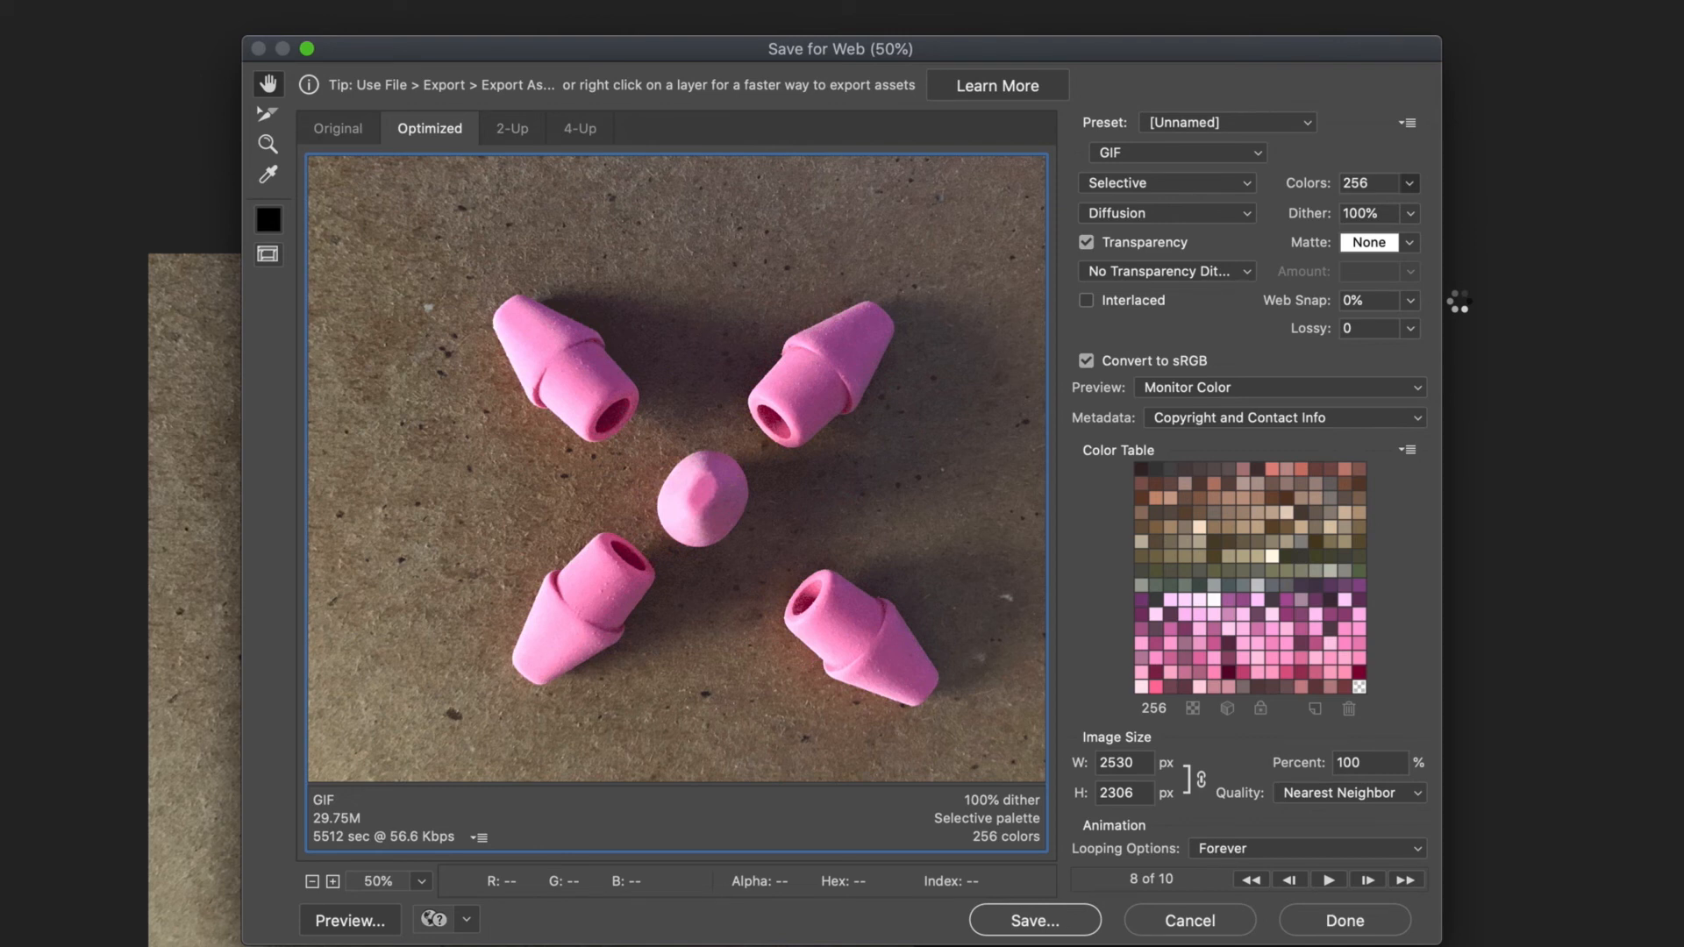
text(8)
key(Return)
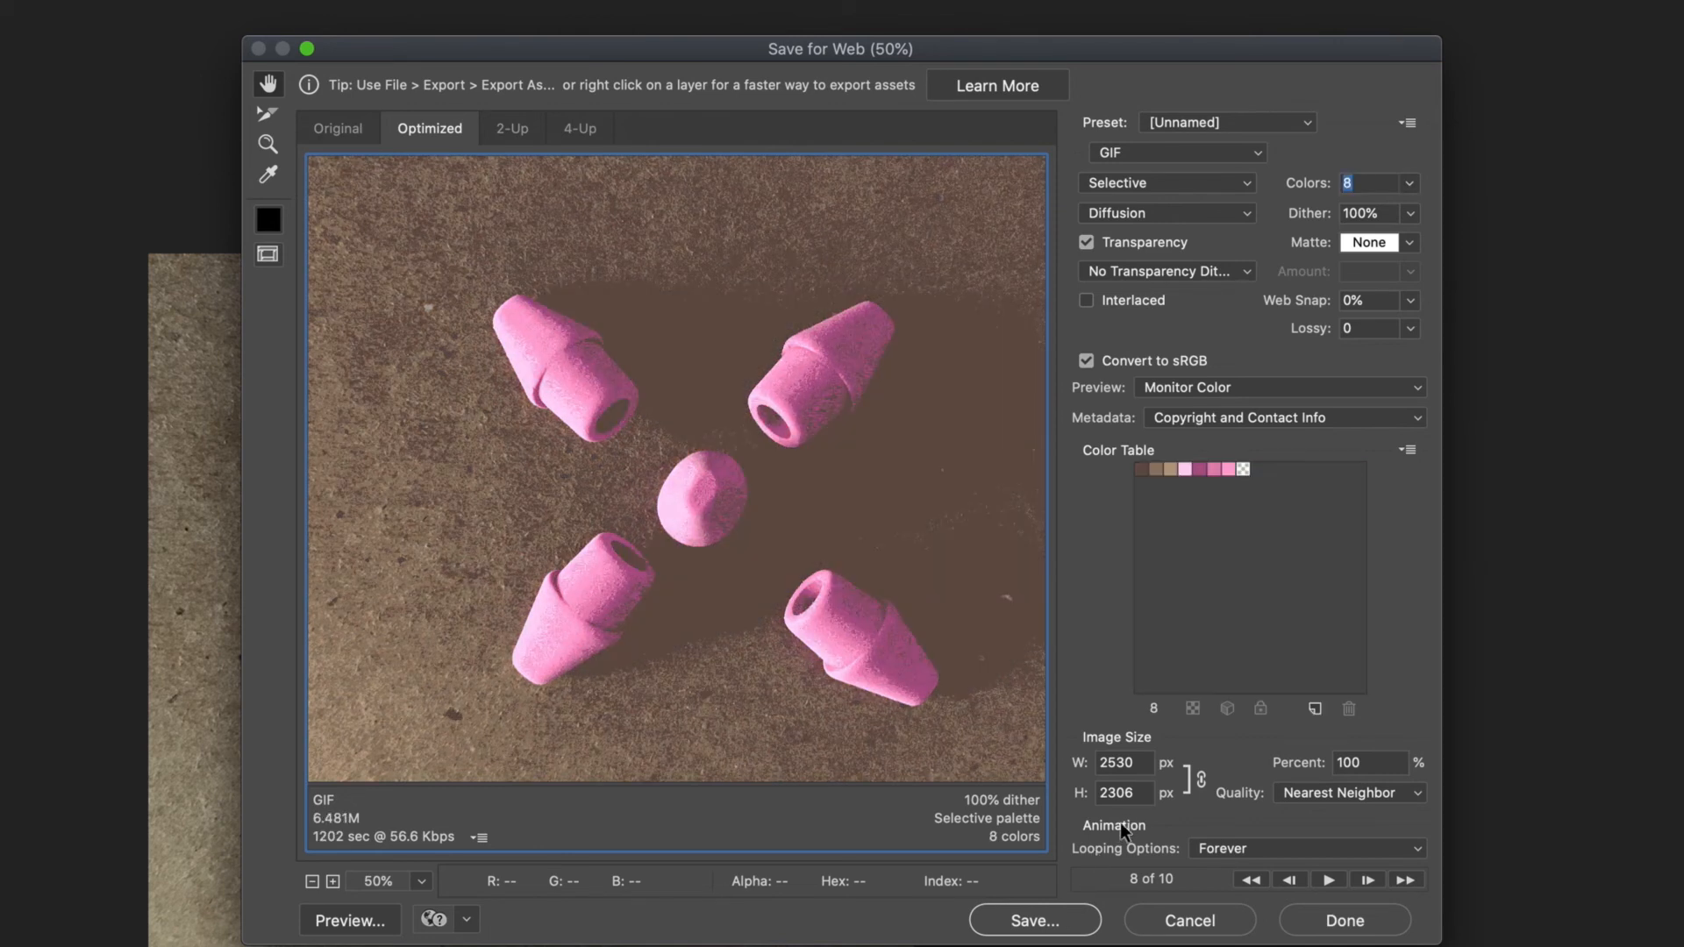
Try a 600 px width for the GIF, and set the proportional image size to 25 percent.
double_click(1147, 762)
text(00)
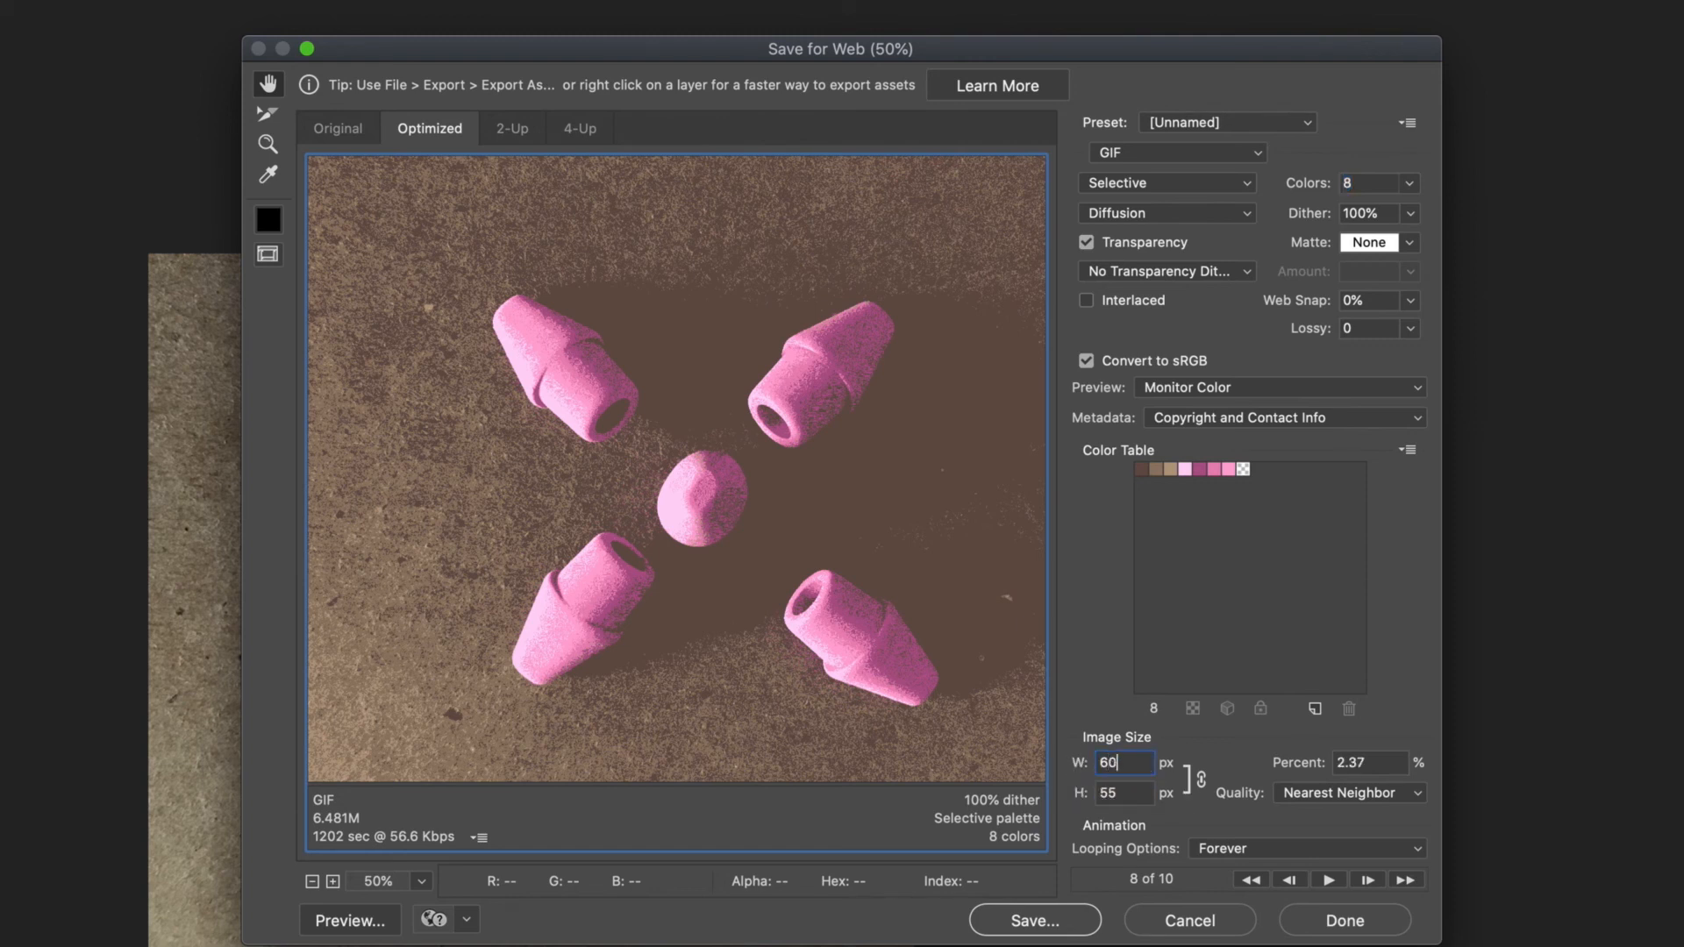
click(1381, 765)
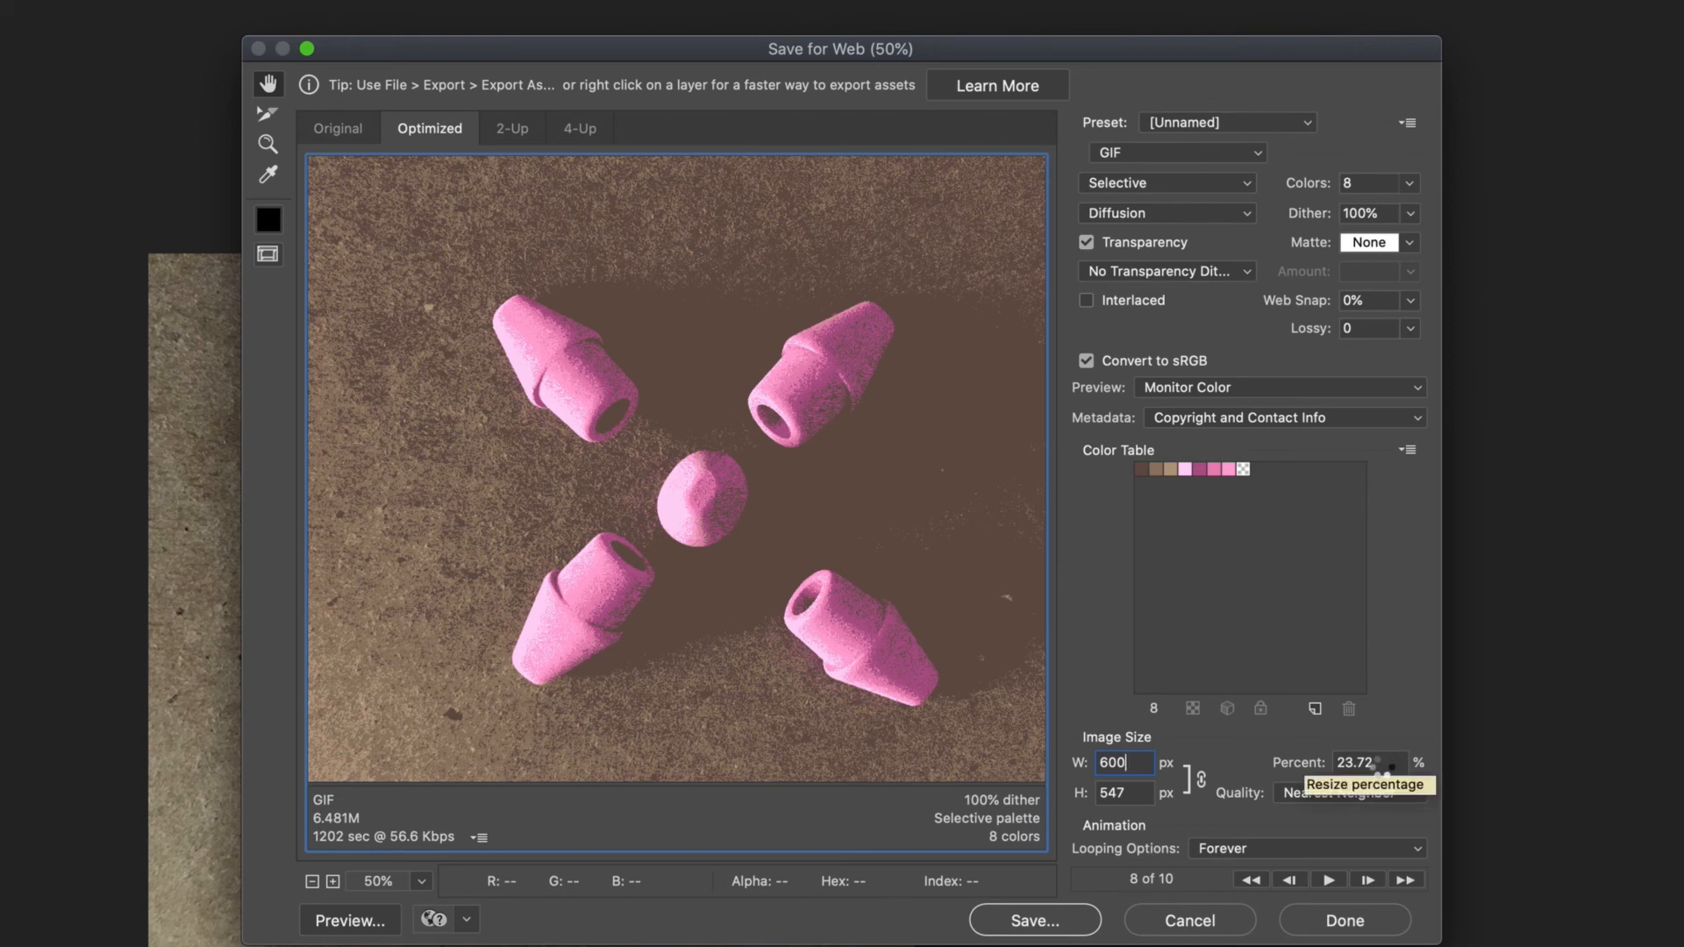
double_click(1382, 765)
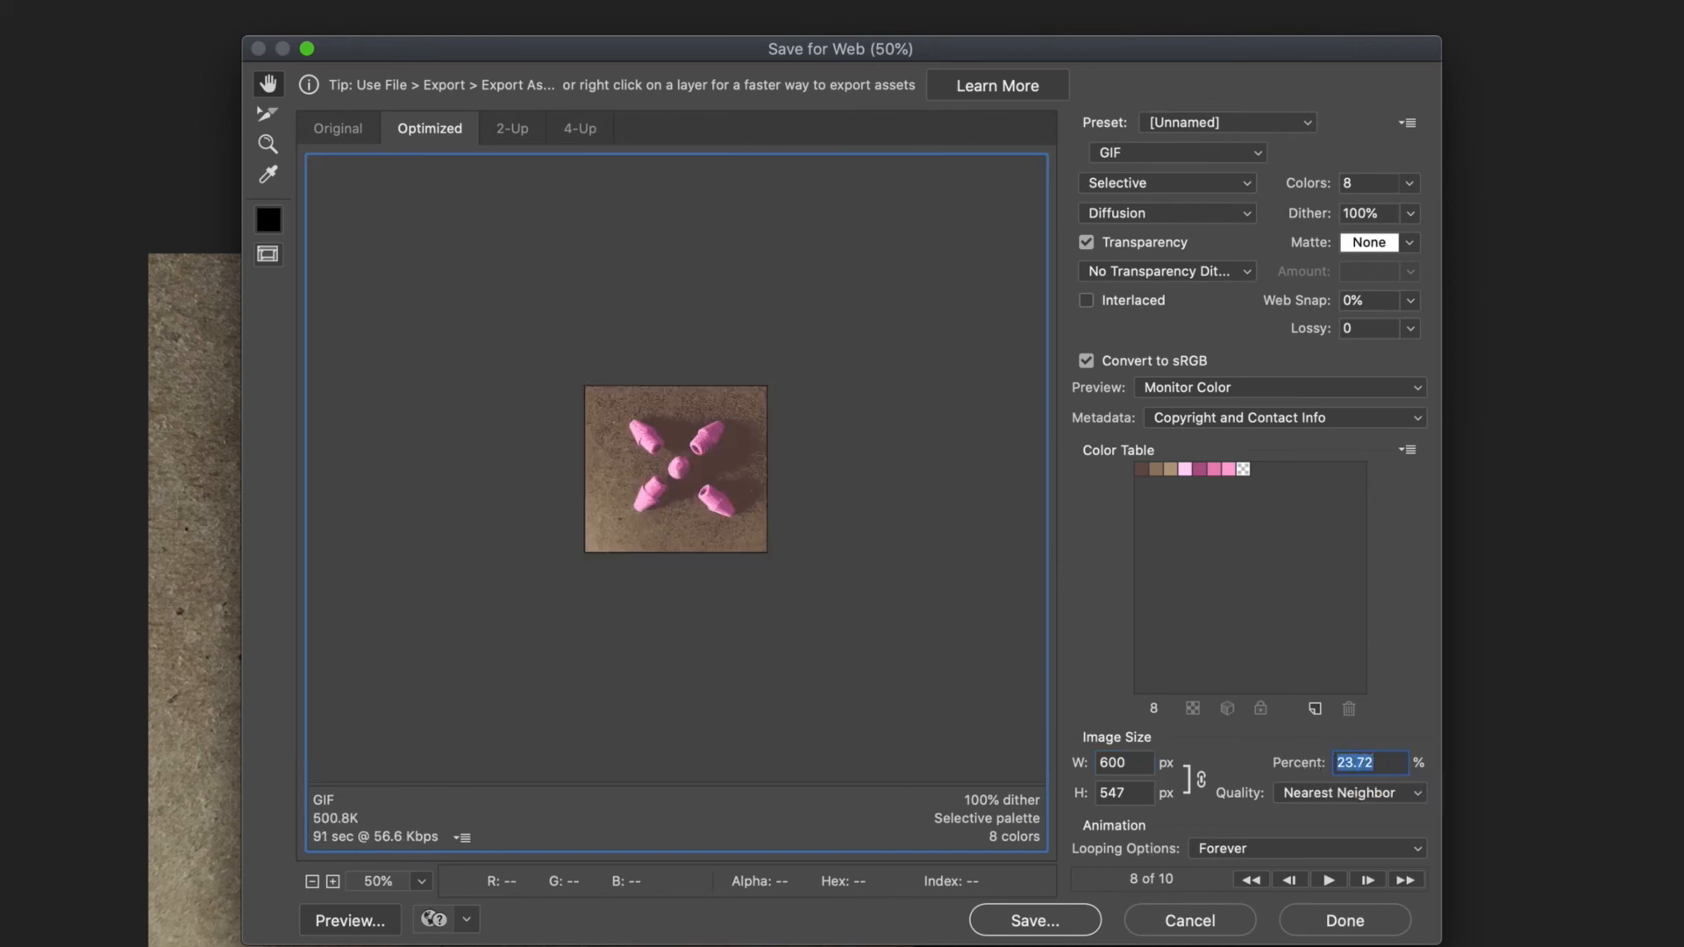
text(25)
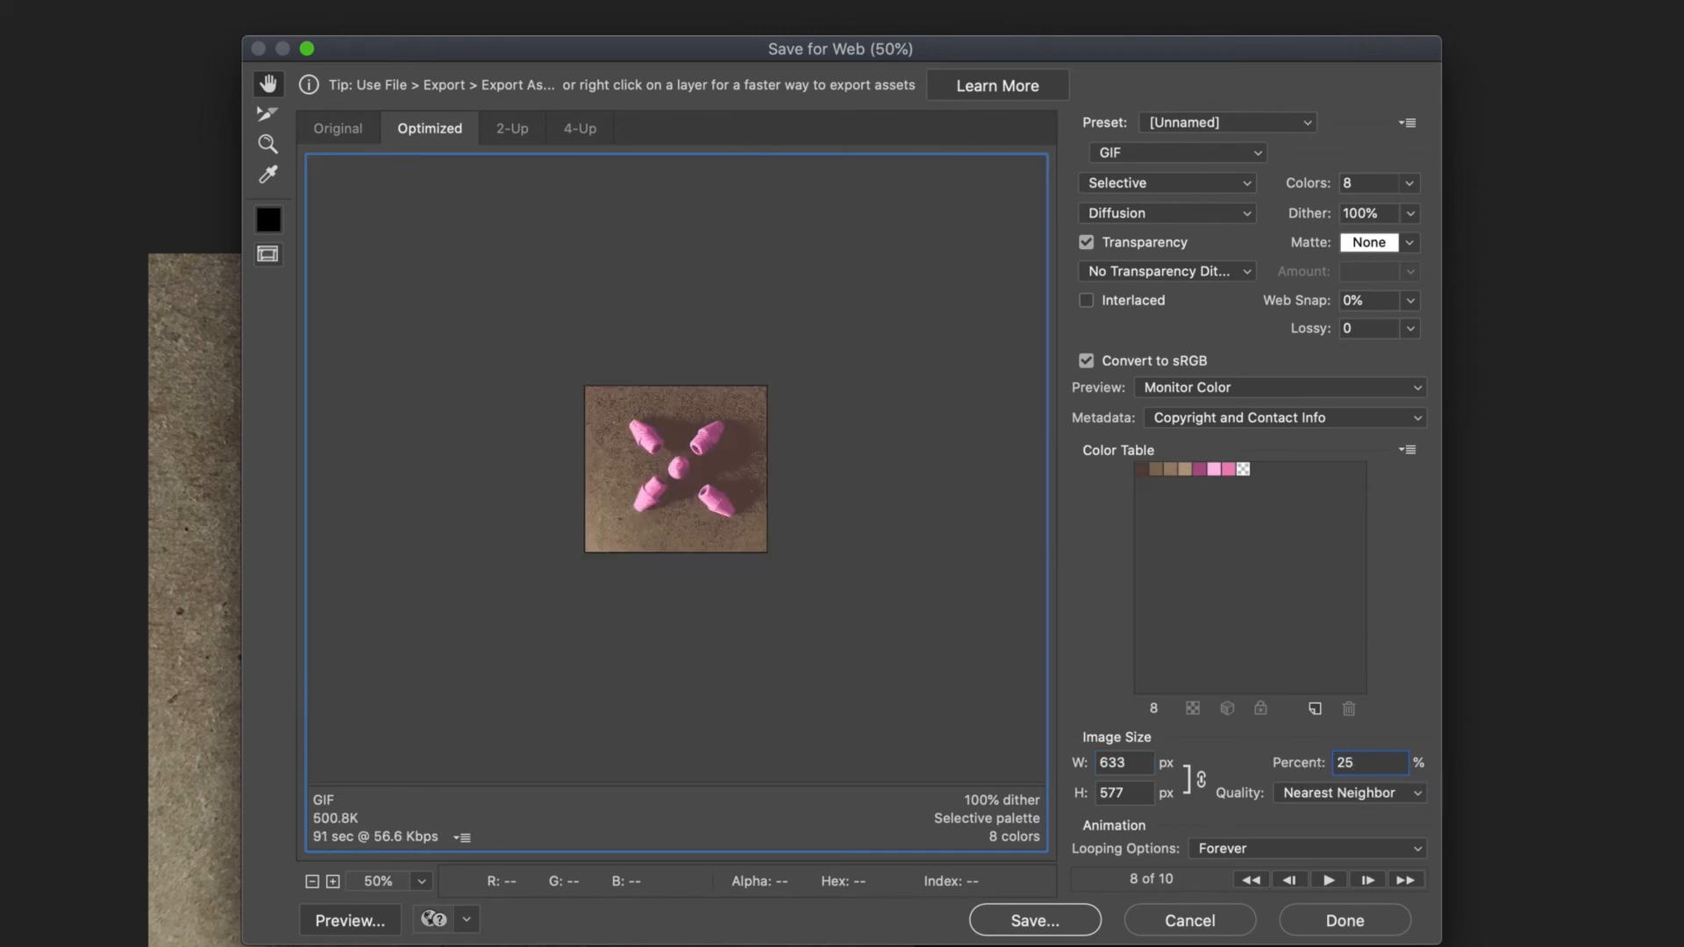
click(1130, 764)
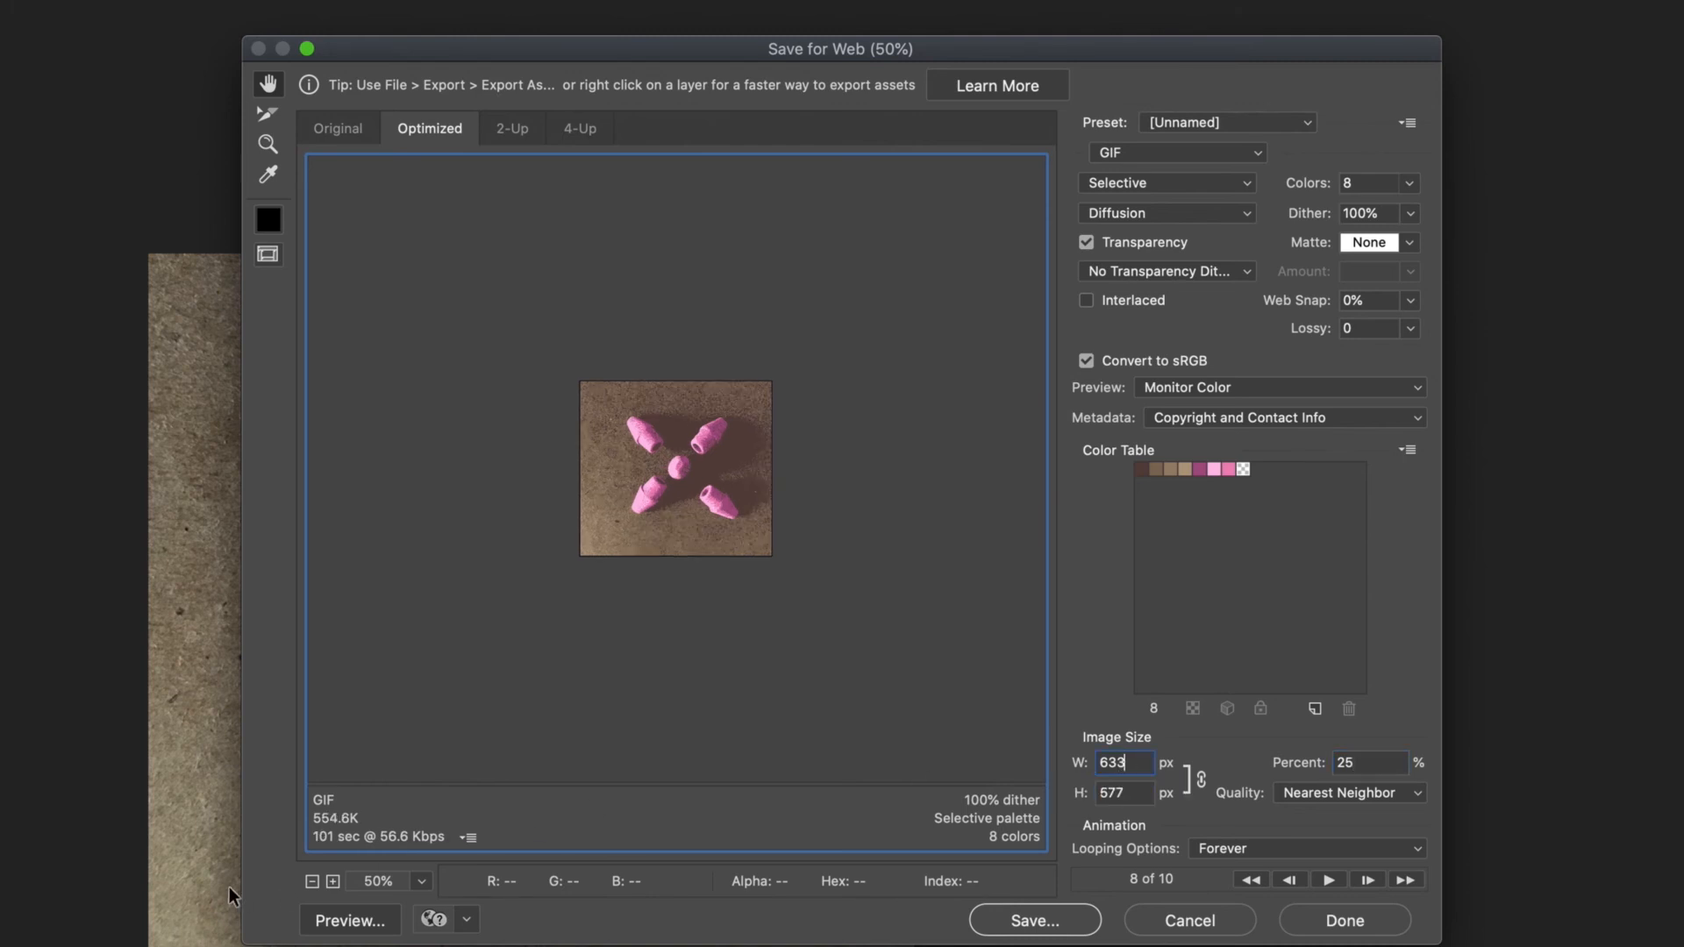
Enlarge the export preview to 200% and play the 8-color animation, stopping it after viewing.
click(334, 880)
click(333, 881)
click(333, 880)
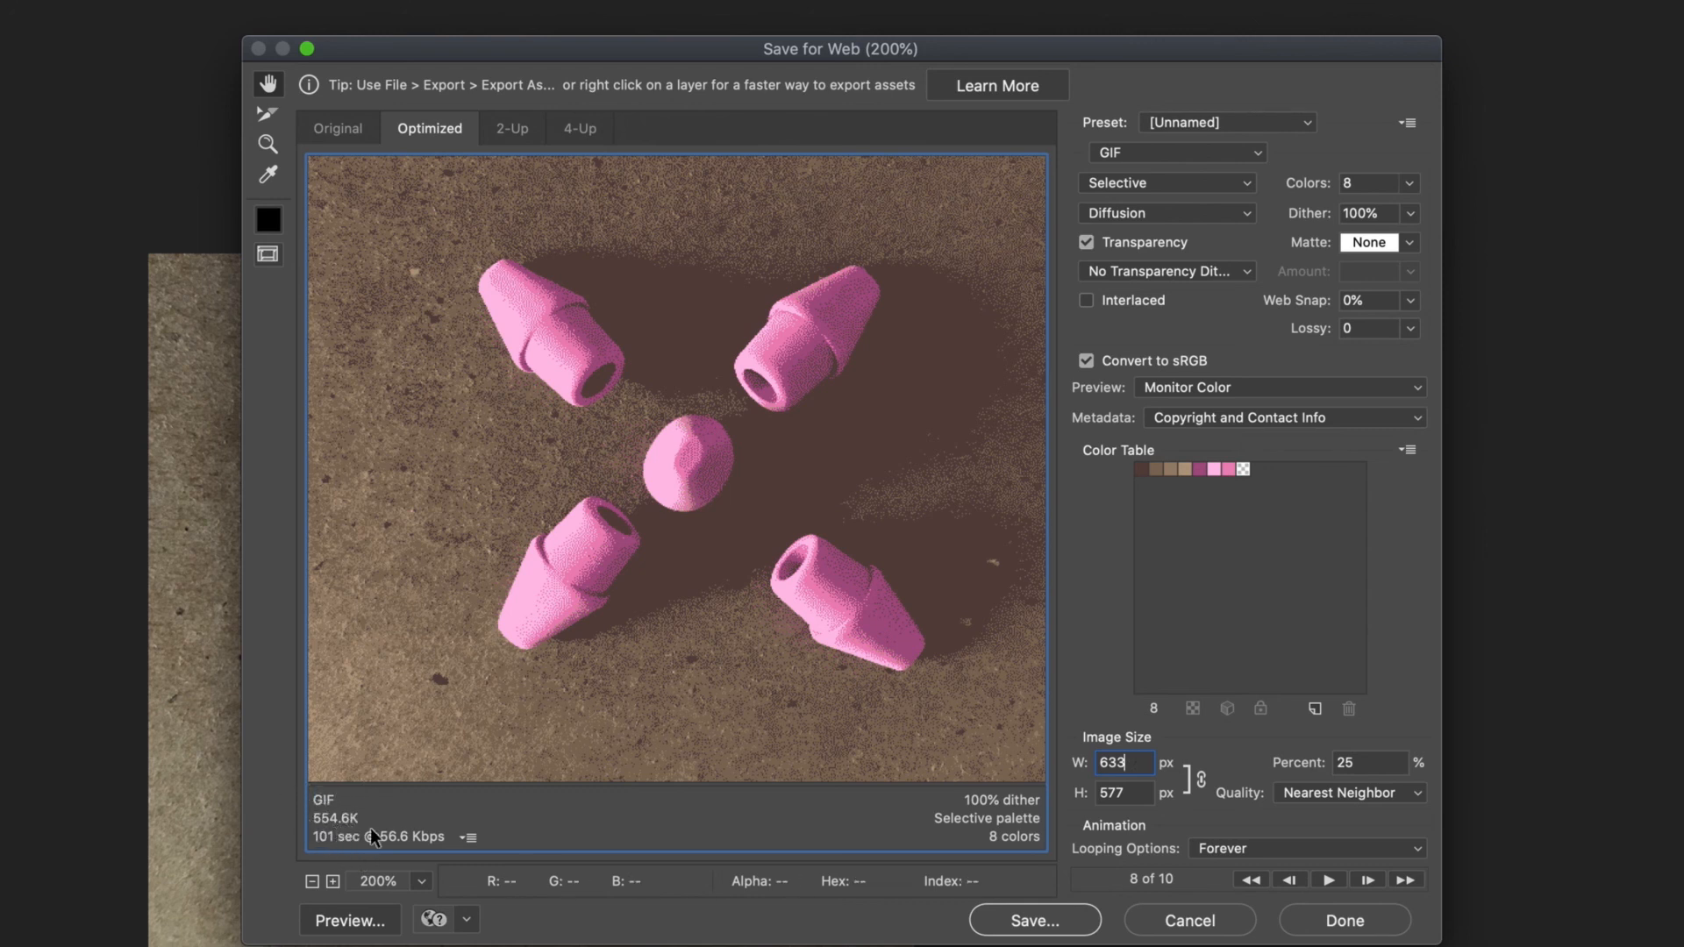
click(1328, 880)
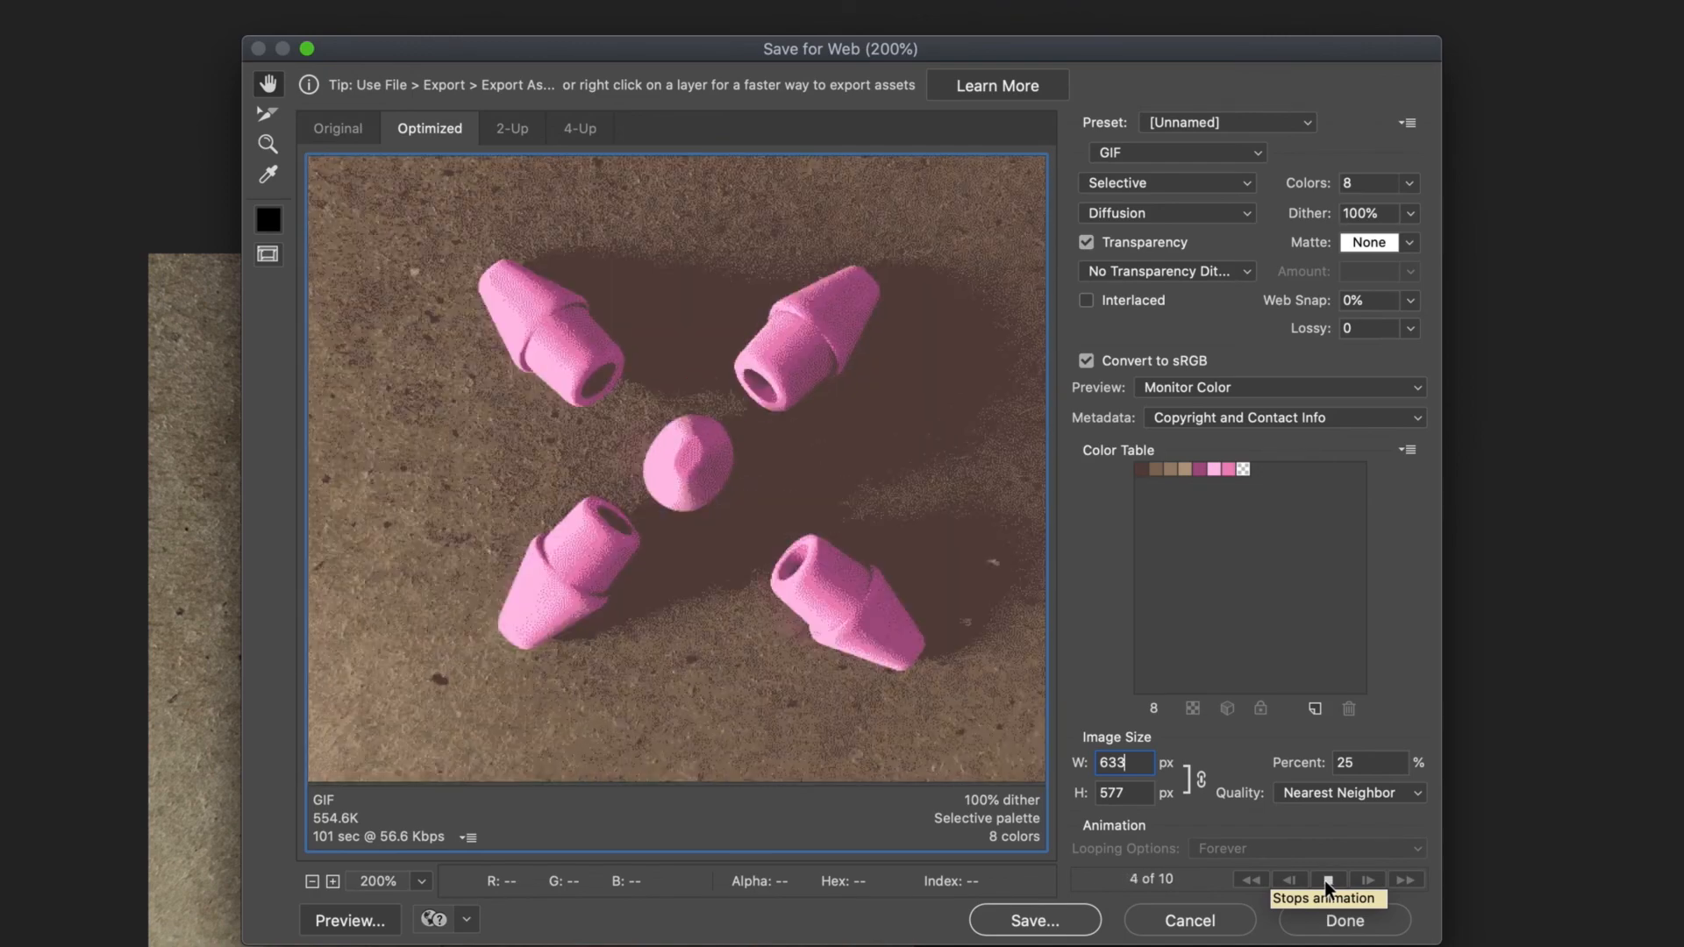
click(1327, 881)
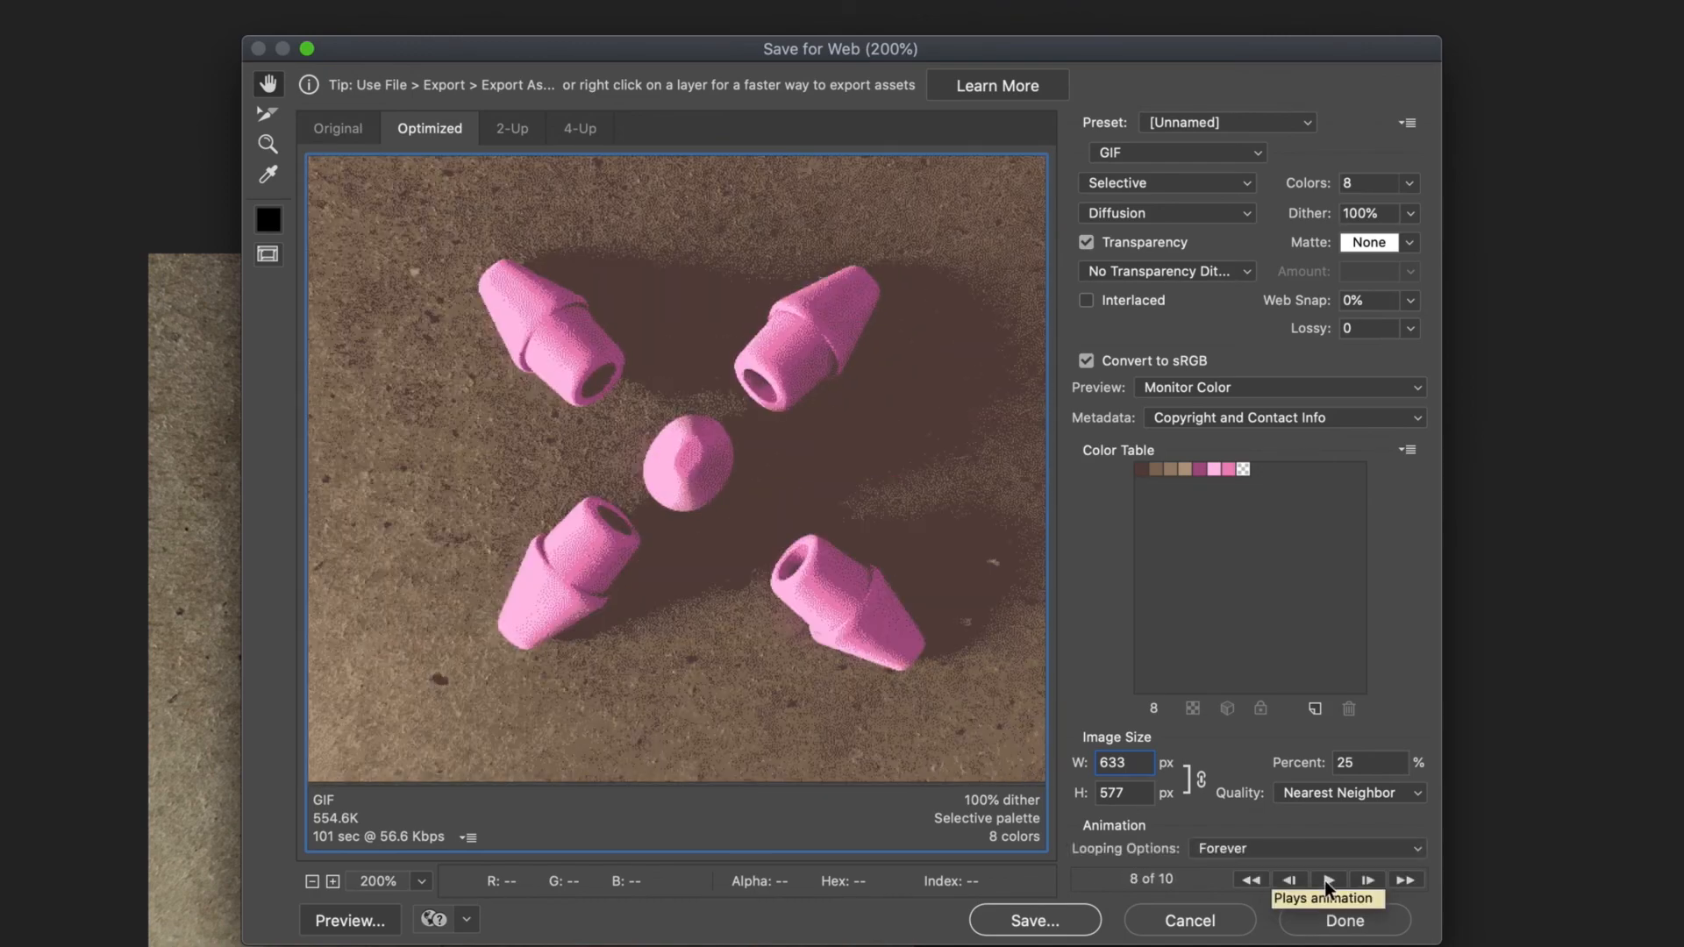
Try reducing the GIF palette to 4 colors and play the animation to judge its quality.
click(1411, 185)
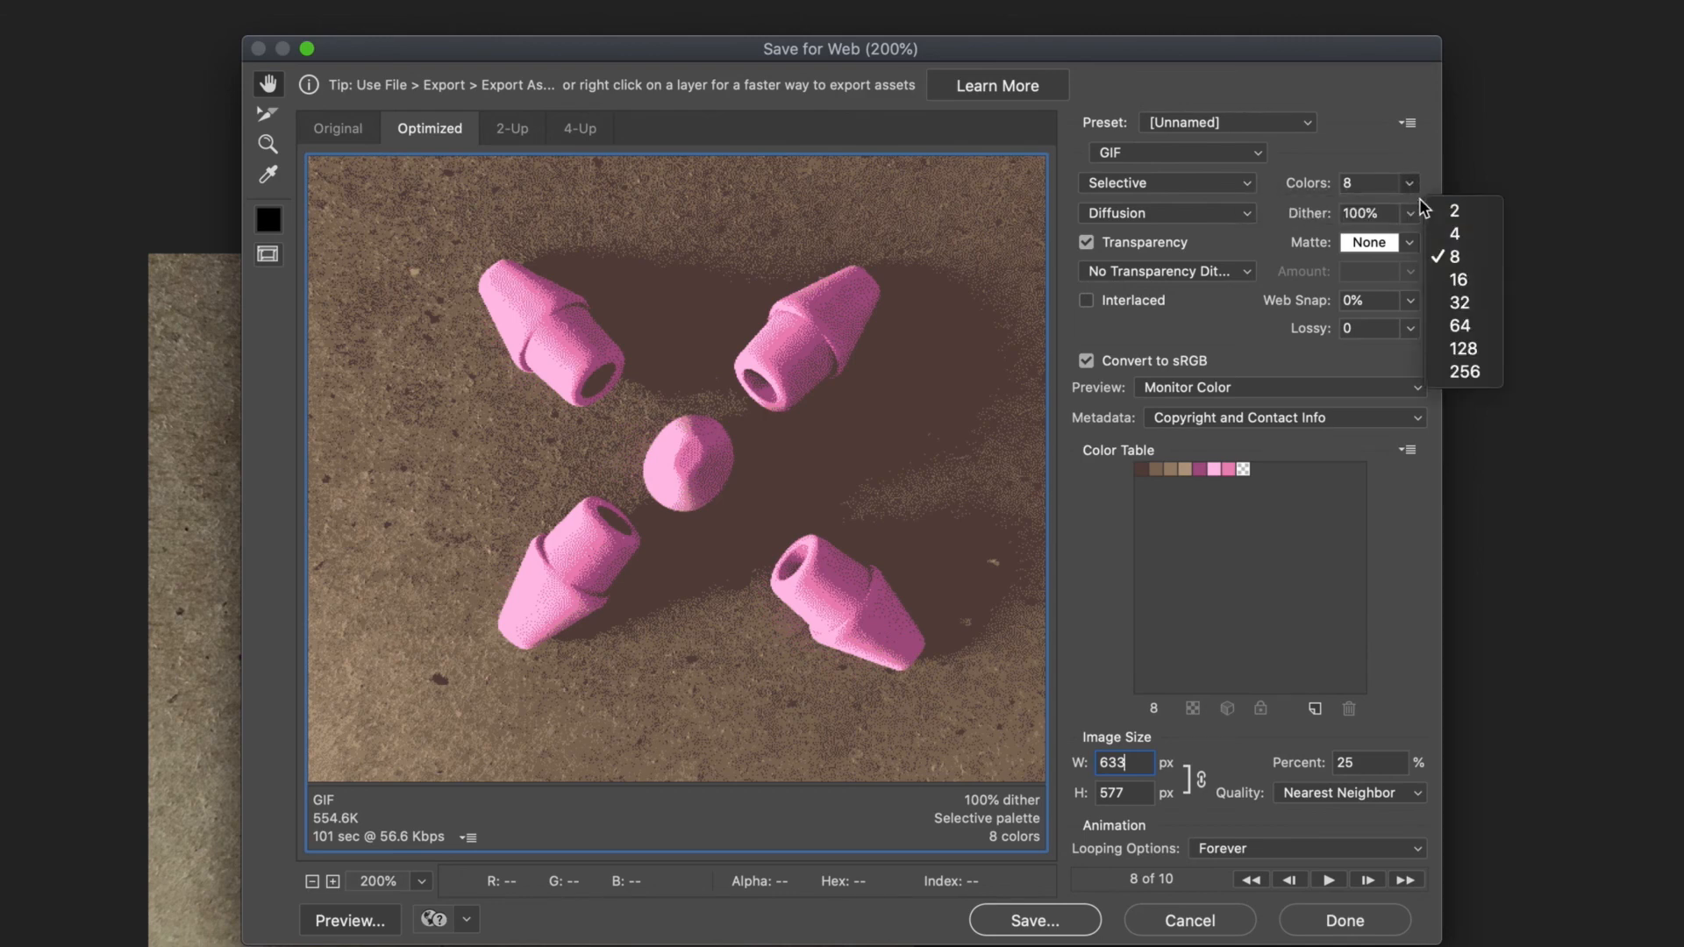
click(1440, 234)
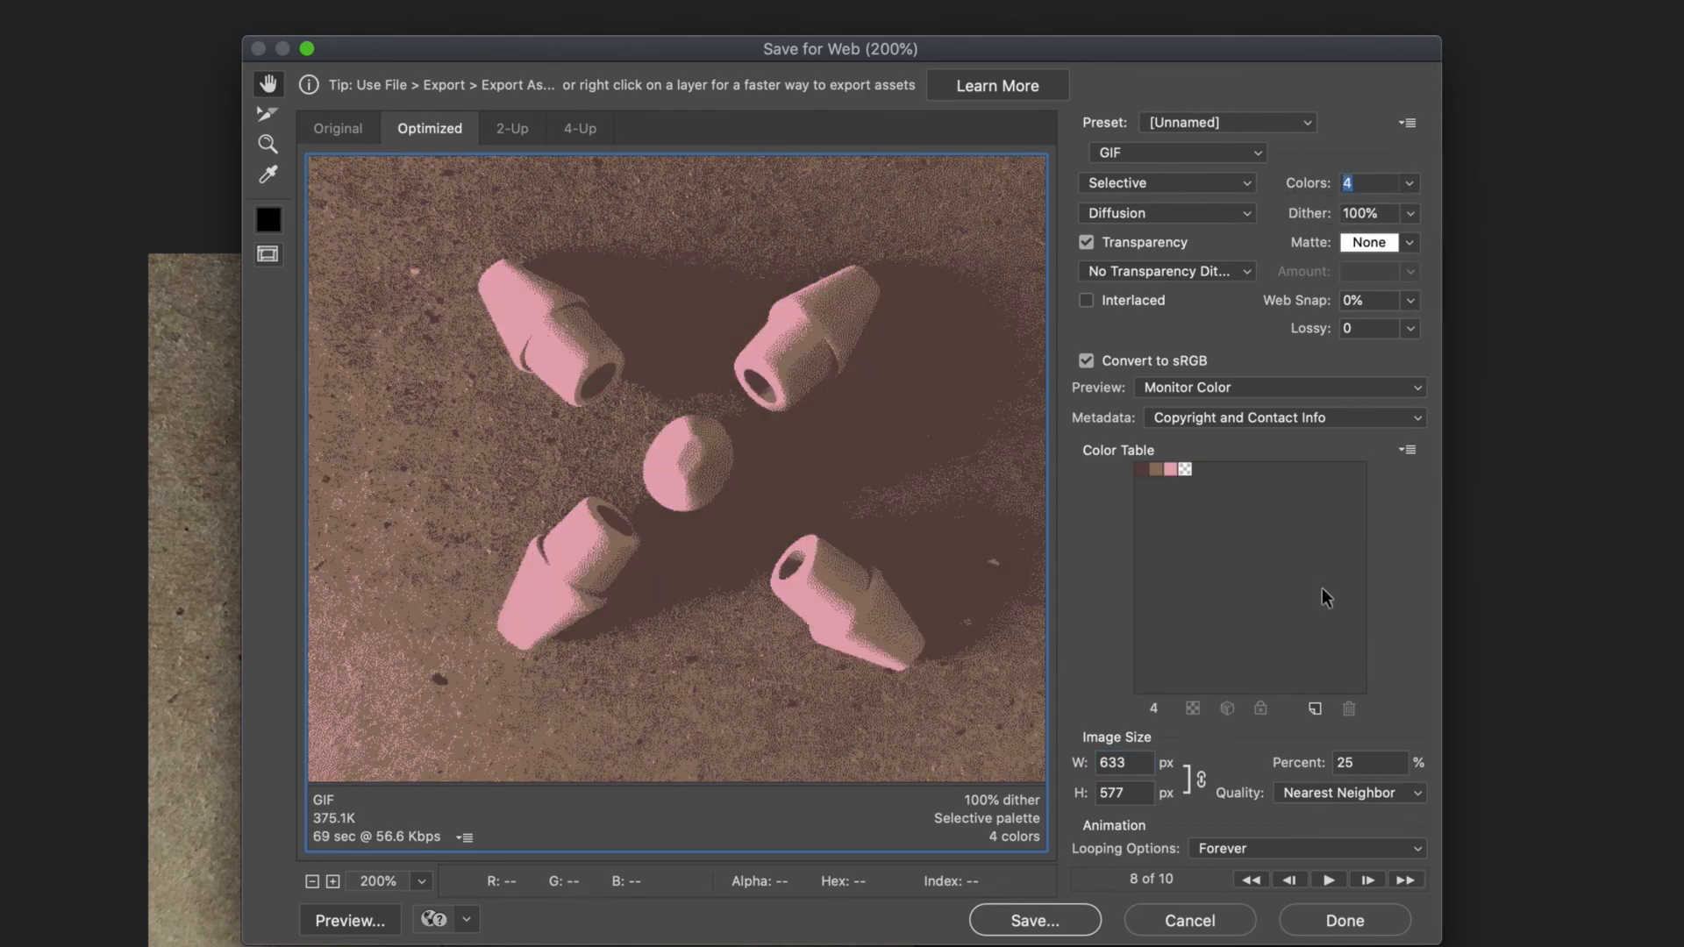
click(1331, 880)
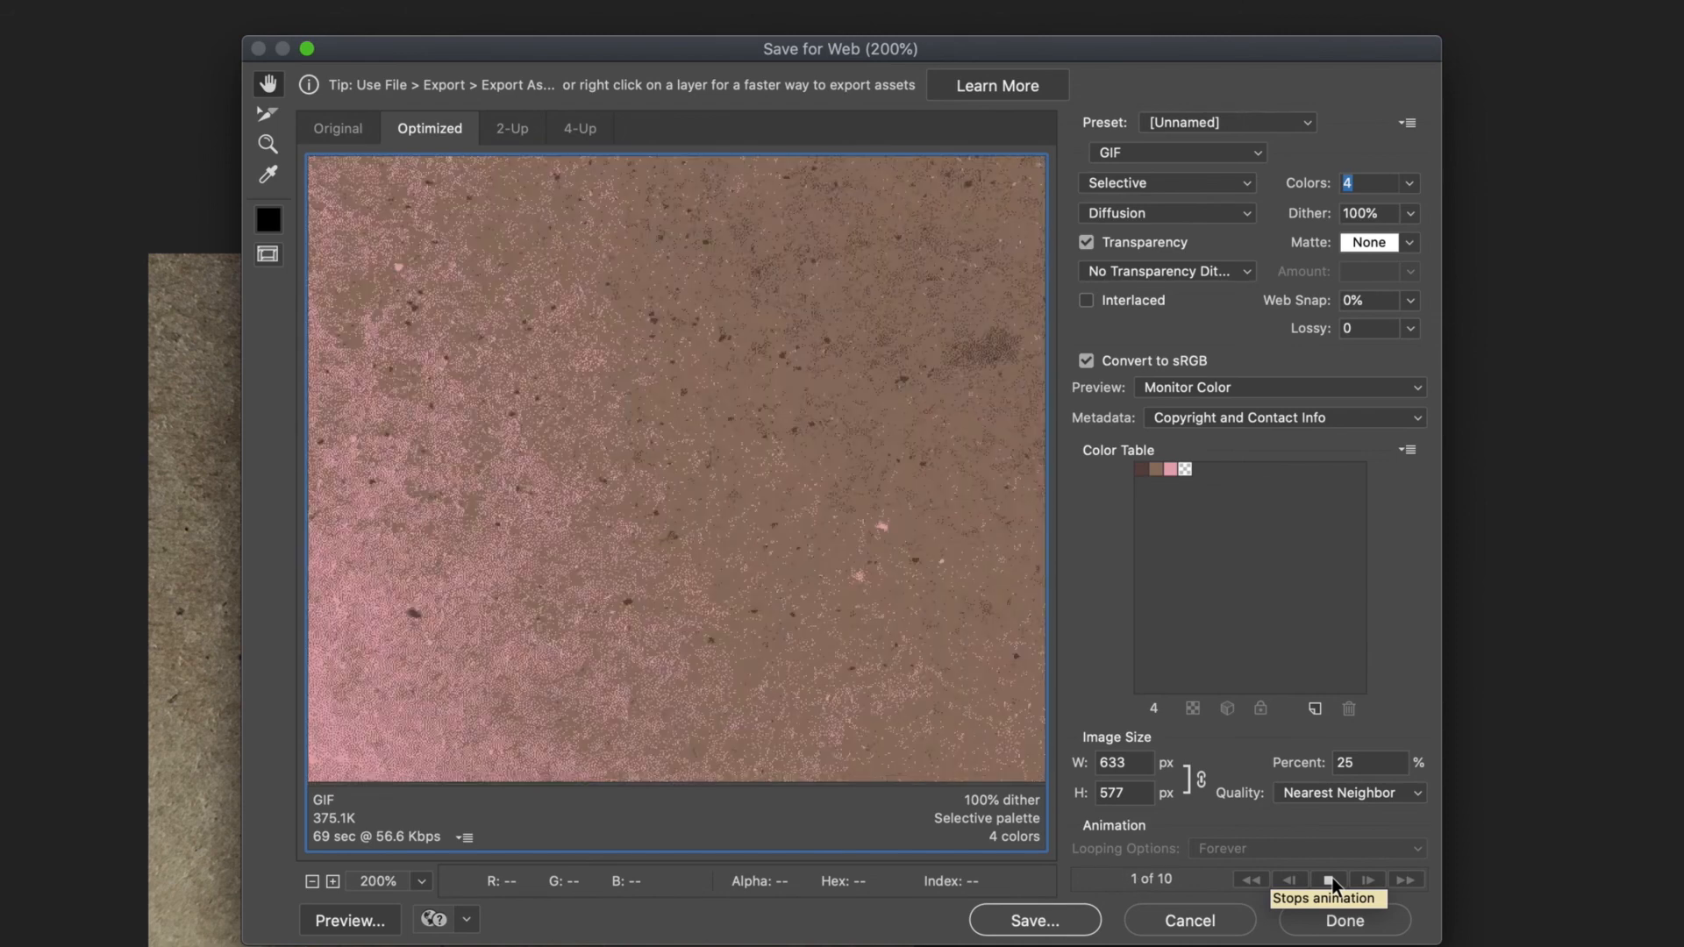
click(1331, 880)
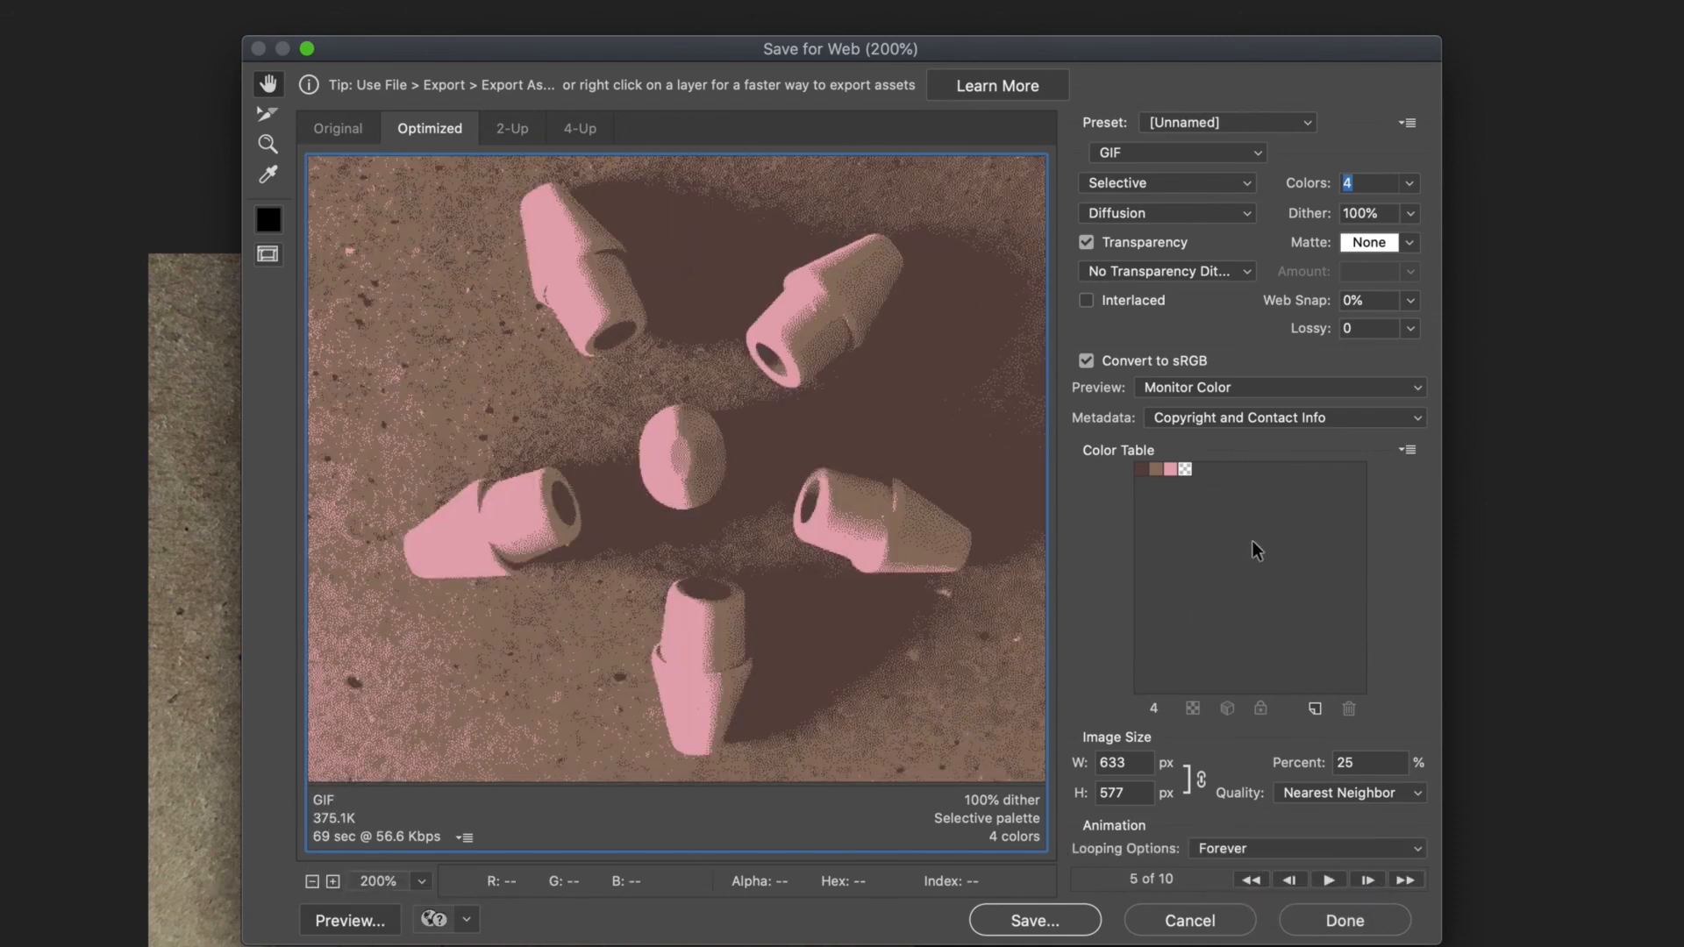
Set the GIF palette to 256 colors and save the export to the desktop as erasers.
click(1408, 188)
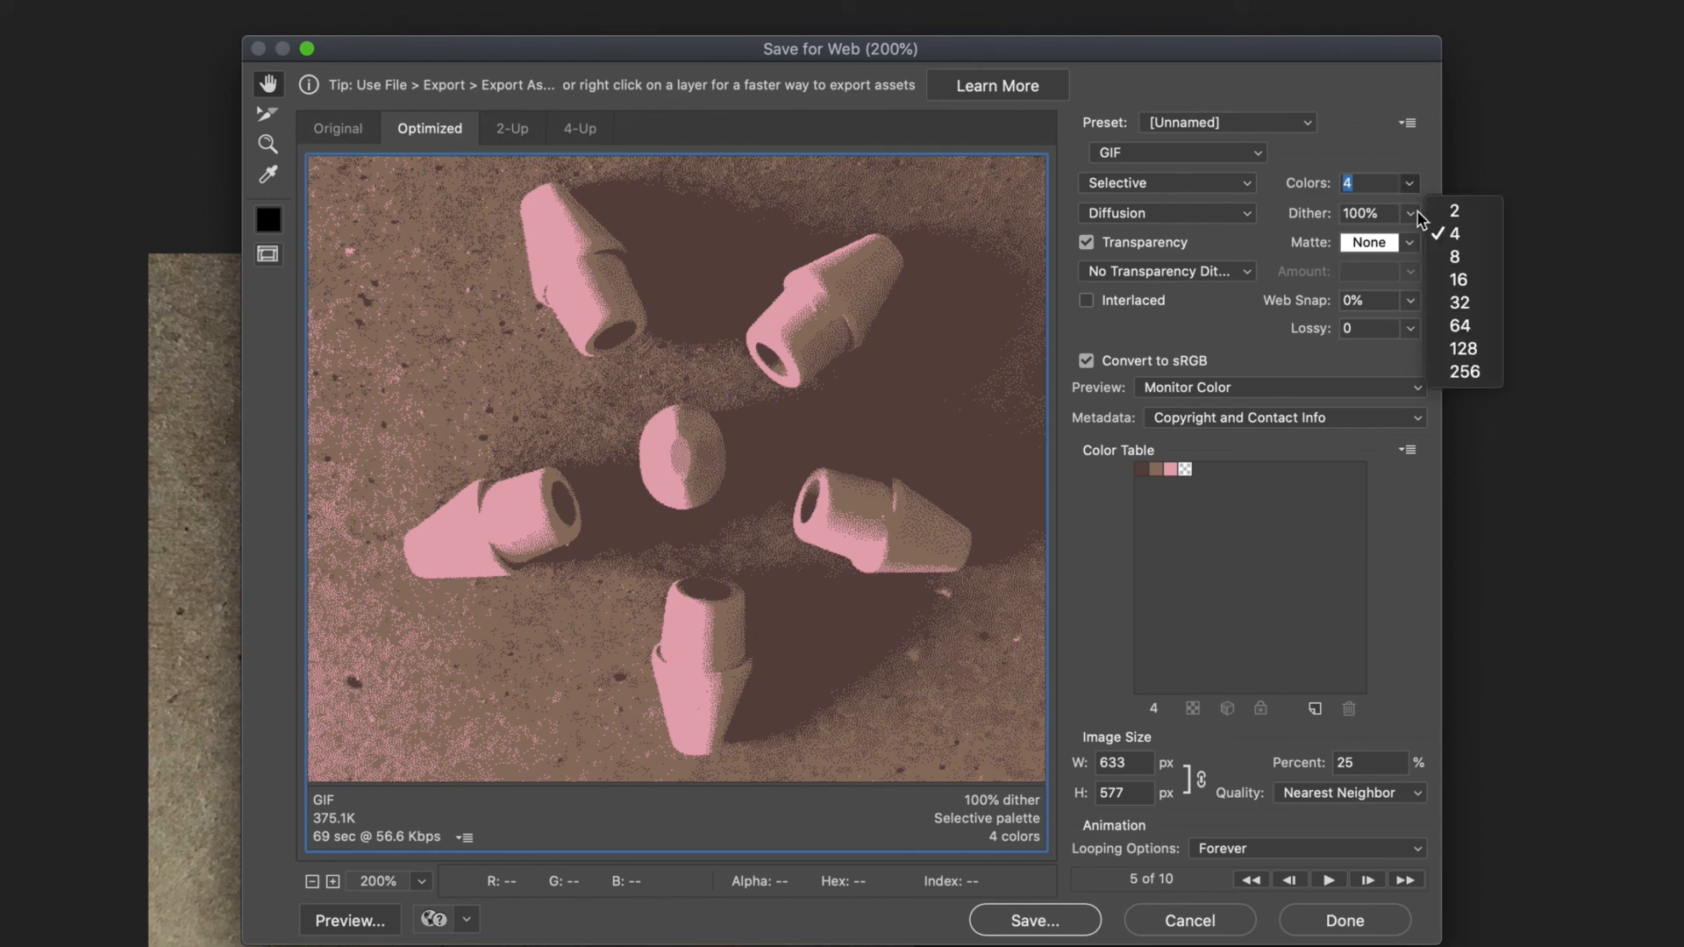
click(1463, 373)
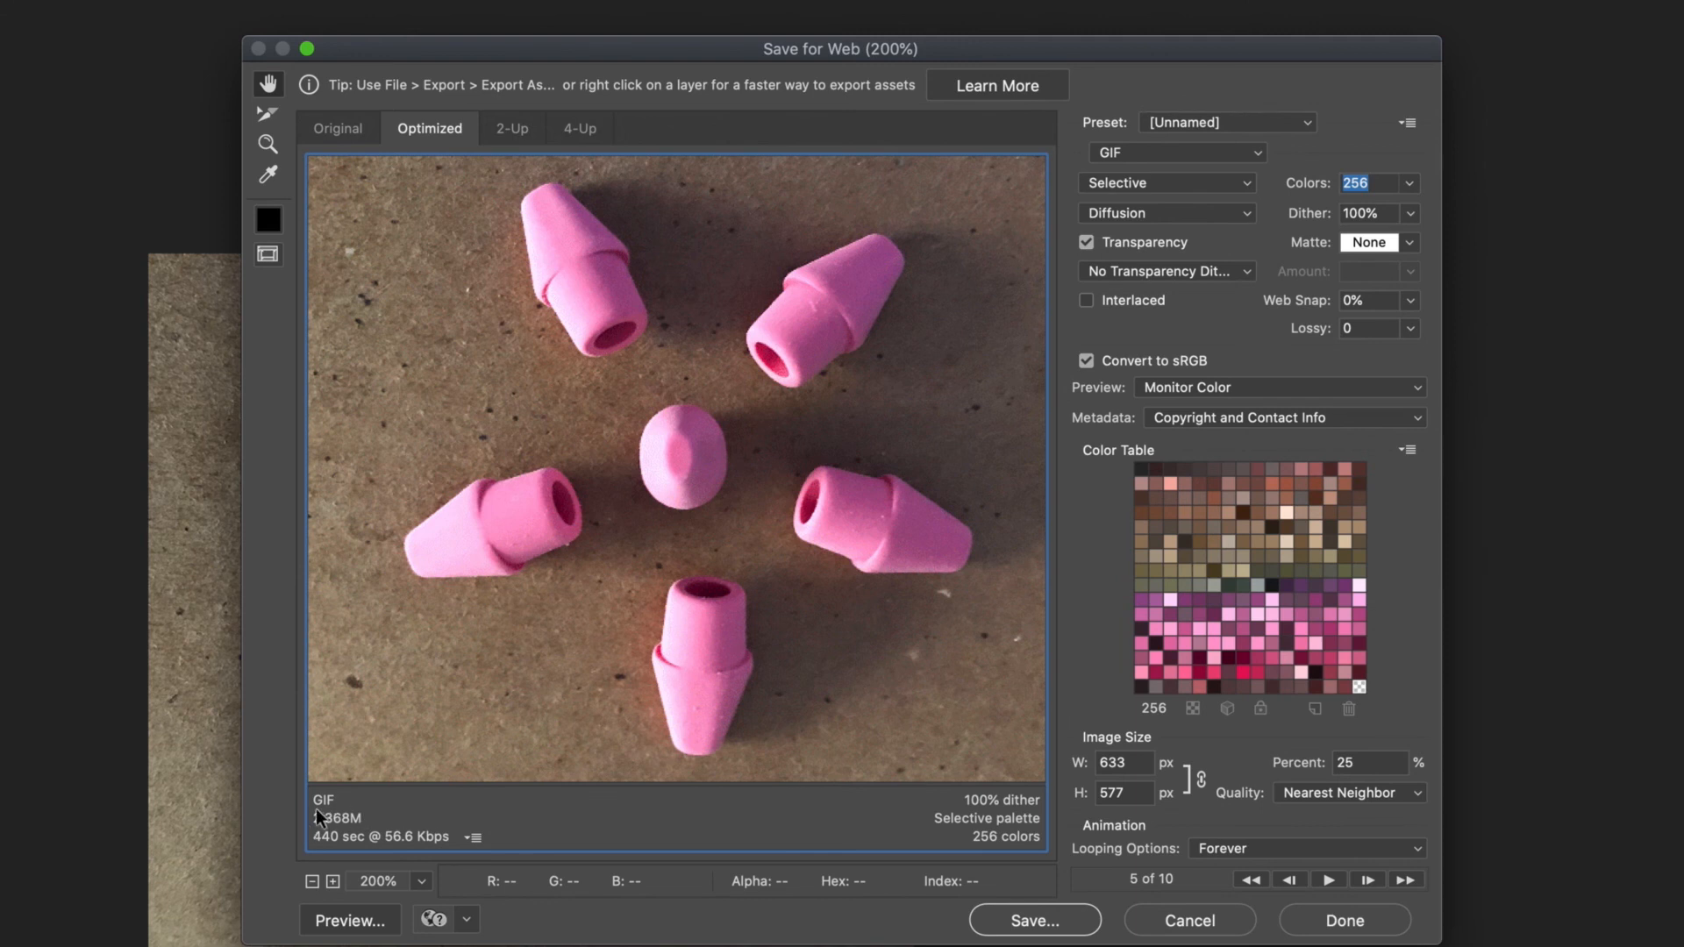
click(1032, 928)
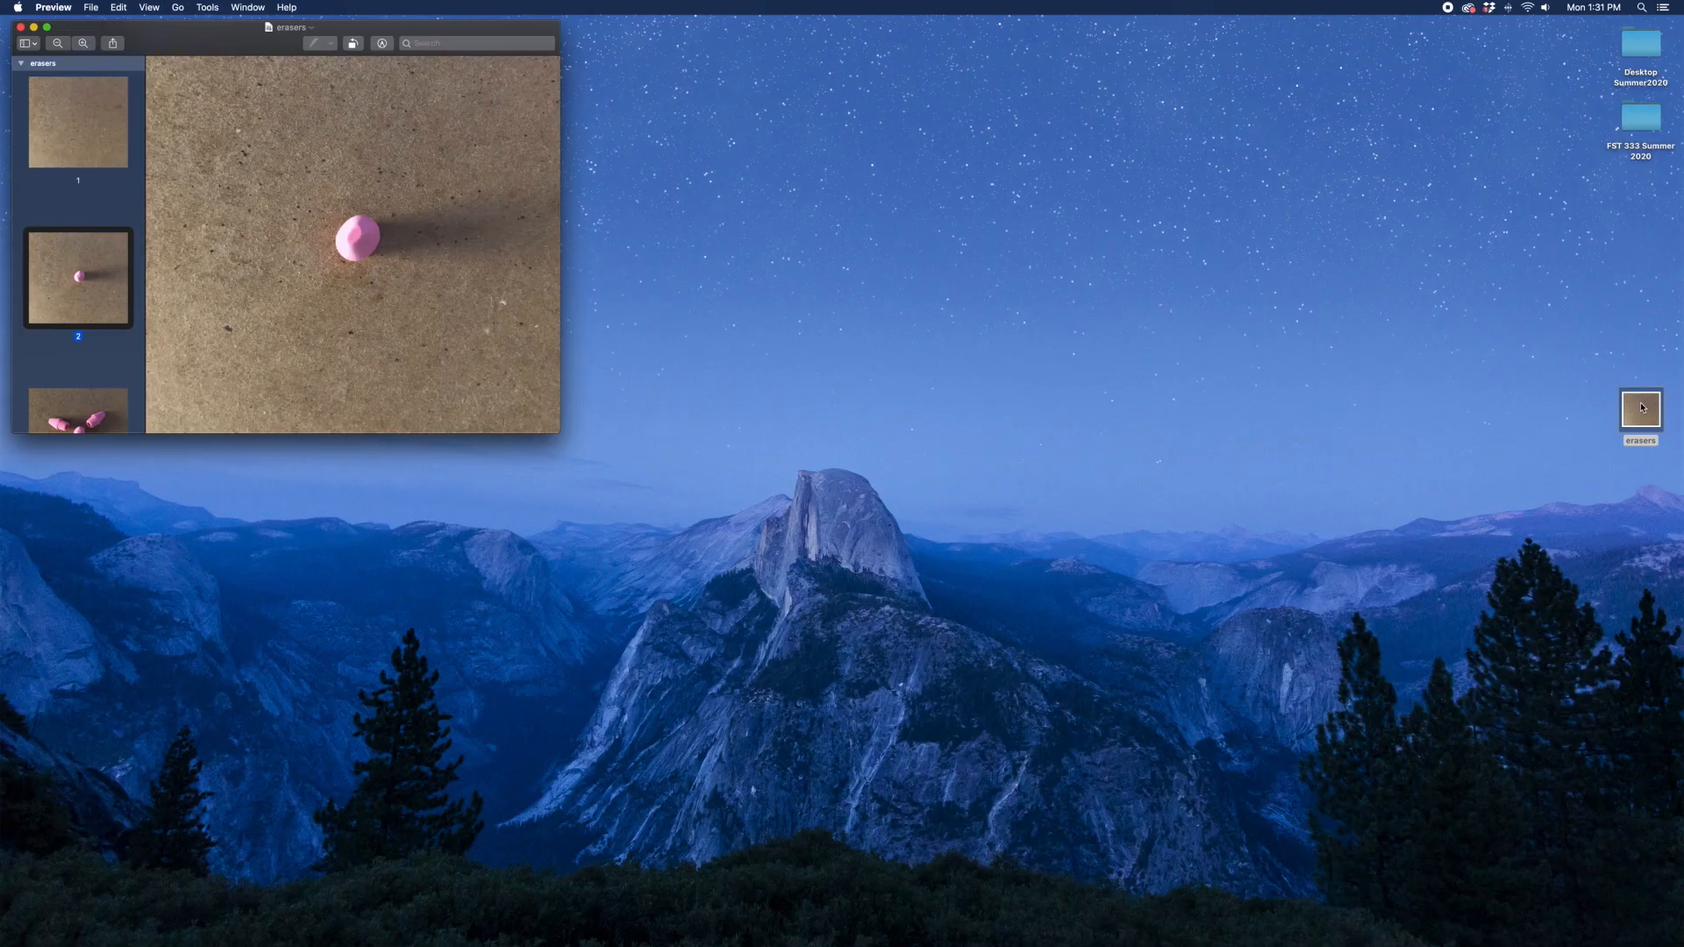
Examine the exported erasers GIF frame by frame in Preview from frame 1 through 10, and close its window.
mouse_move(440, 34)
mouse_down()
mouse_move(619, 55)
mouse_move(966, 173)
mouse_move(1195, 153)
mouse_up()
click(830, 239)
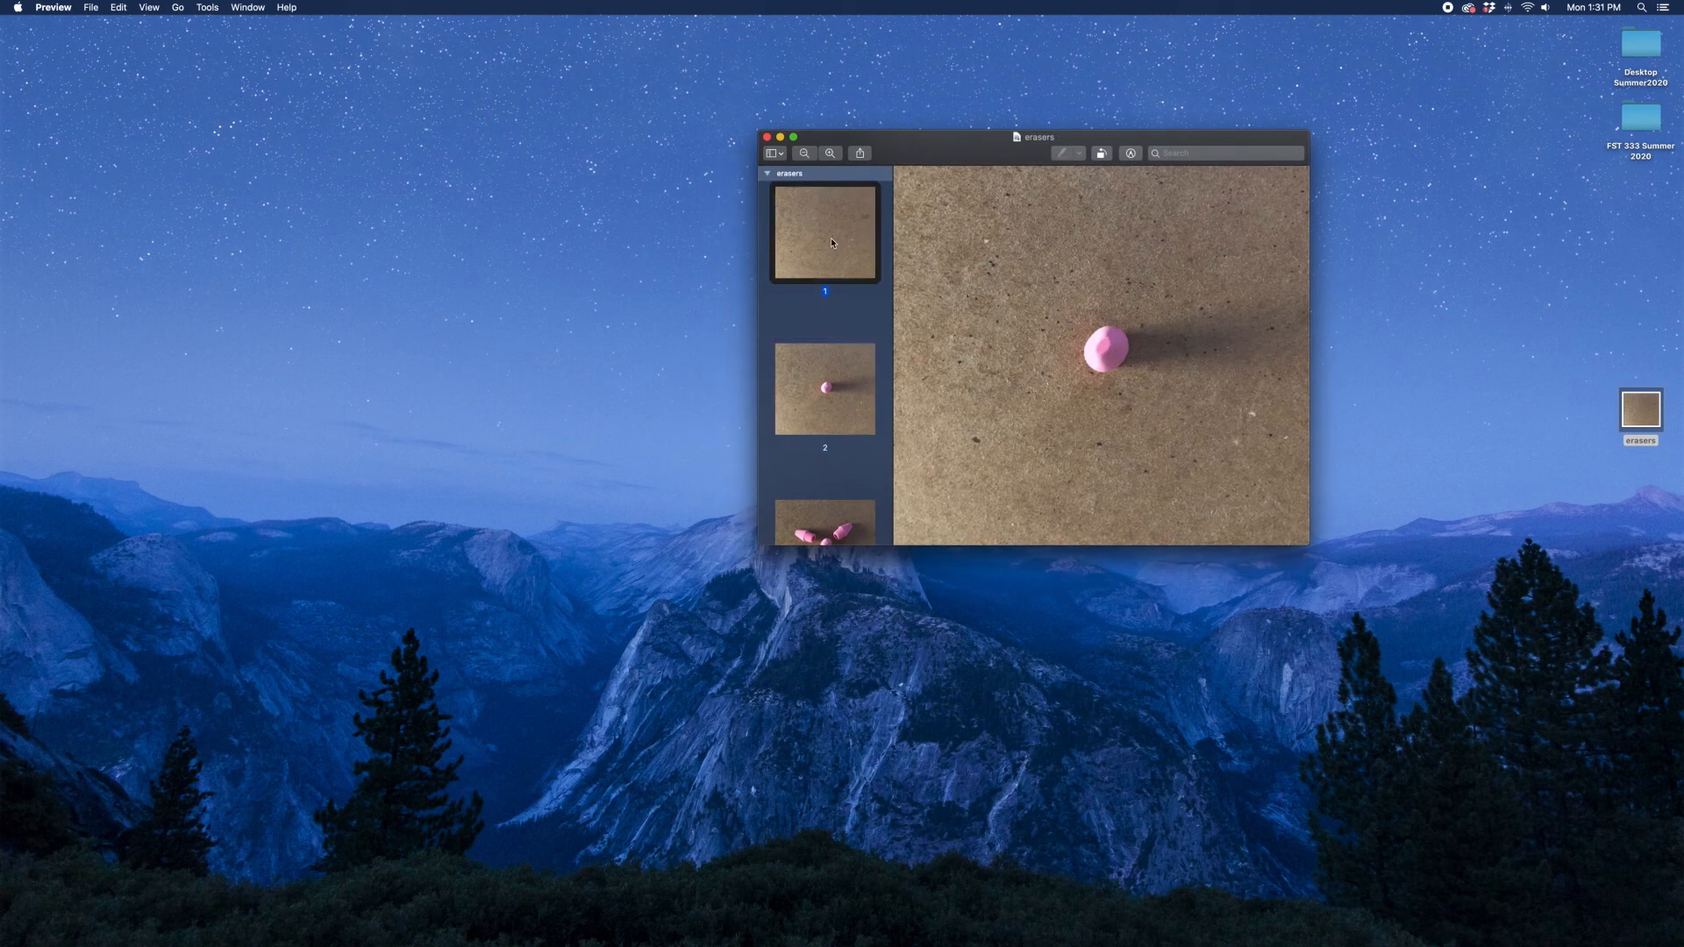
key(Down)
key(Down)
key(Down)
key(Down)
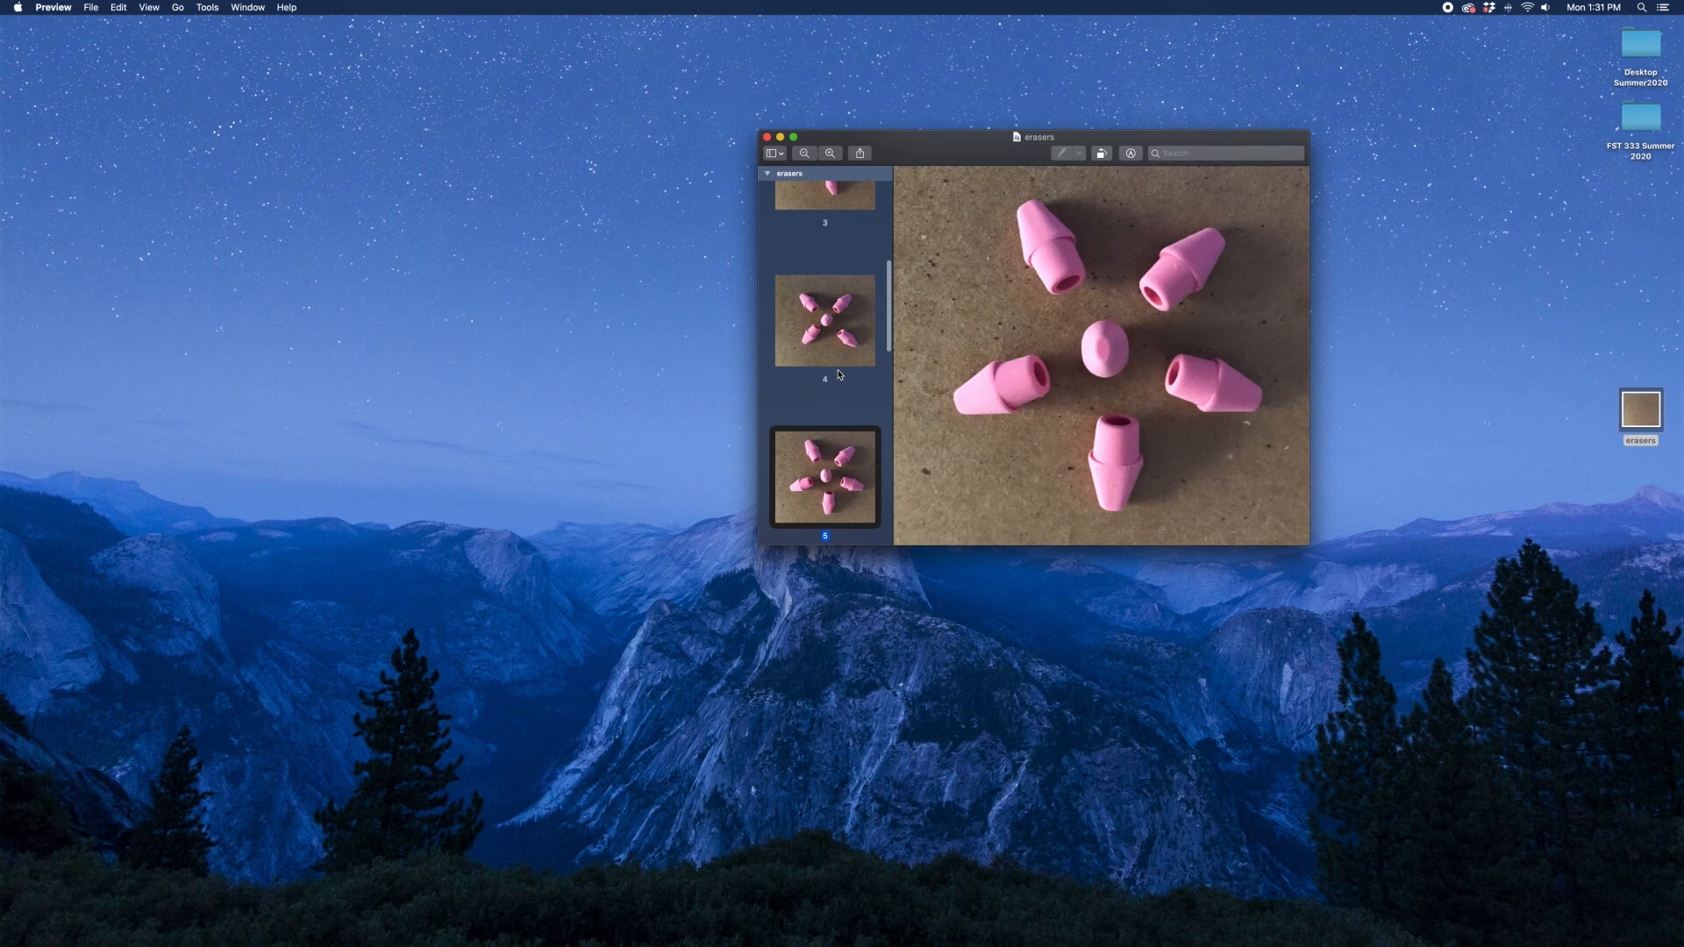
key(Down)
key(Down)
key(Down)
key(Down)
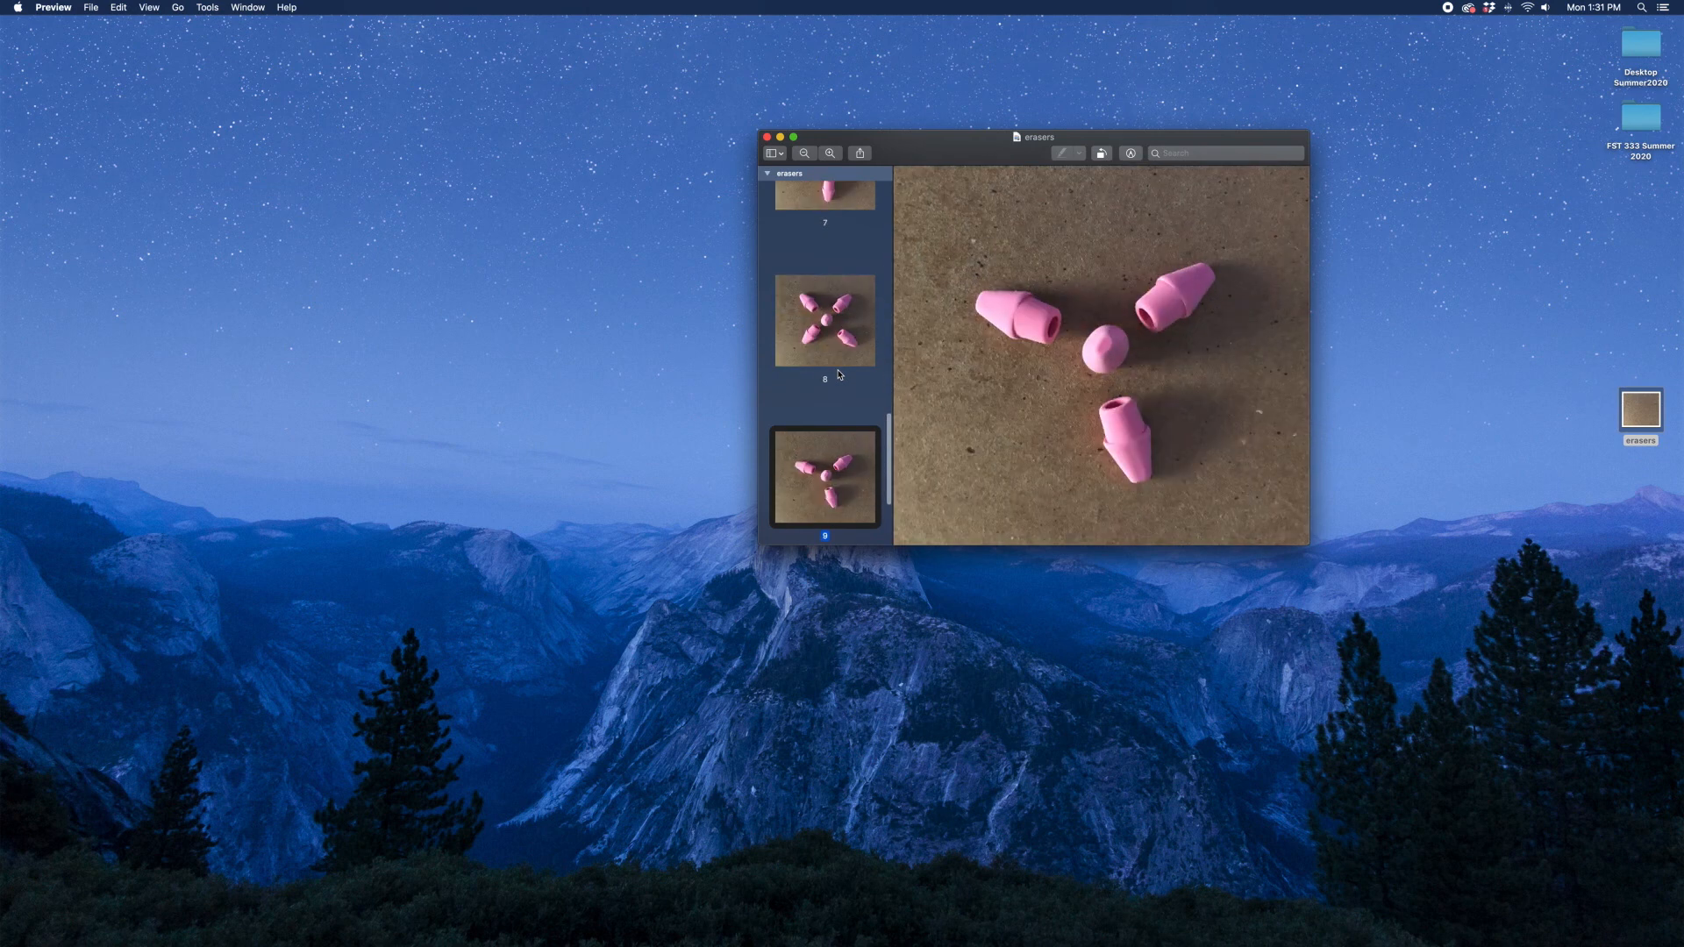
key(Down)
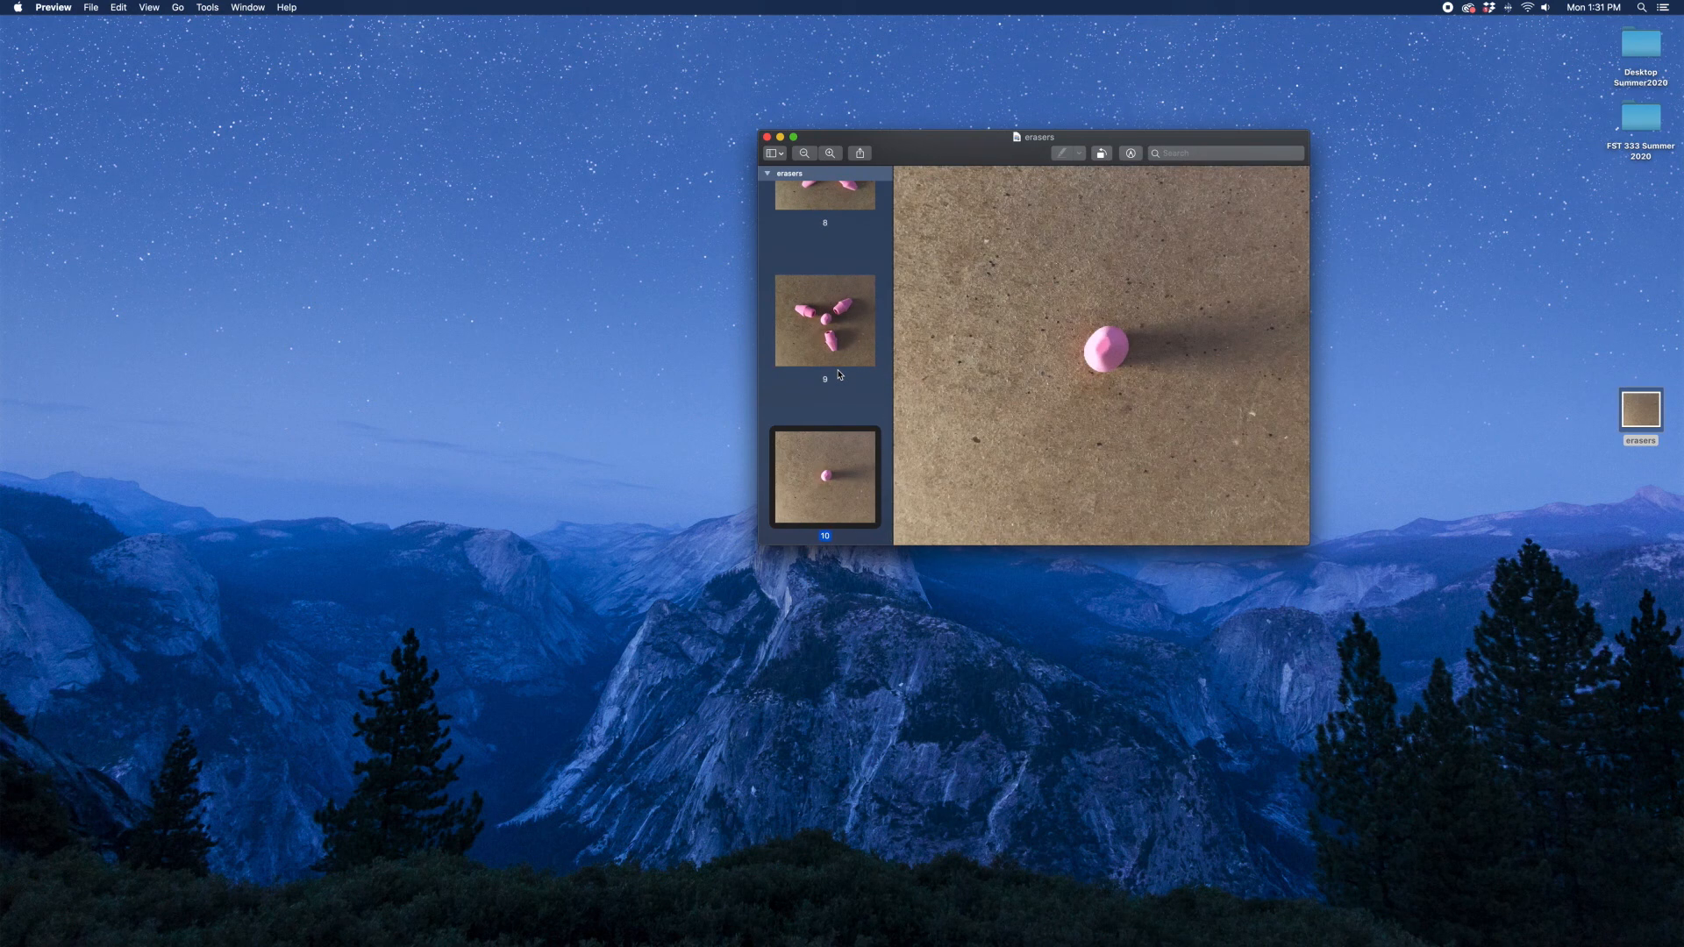
click(768, 138)
click(942, 174)
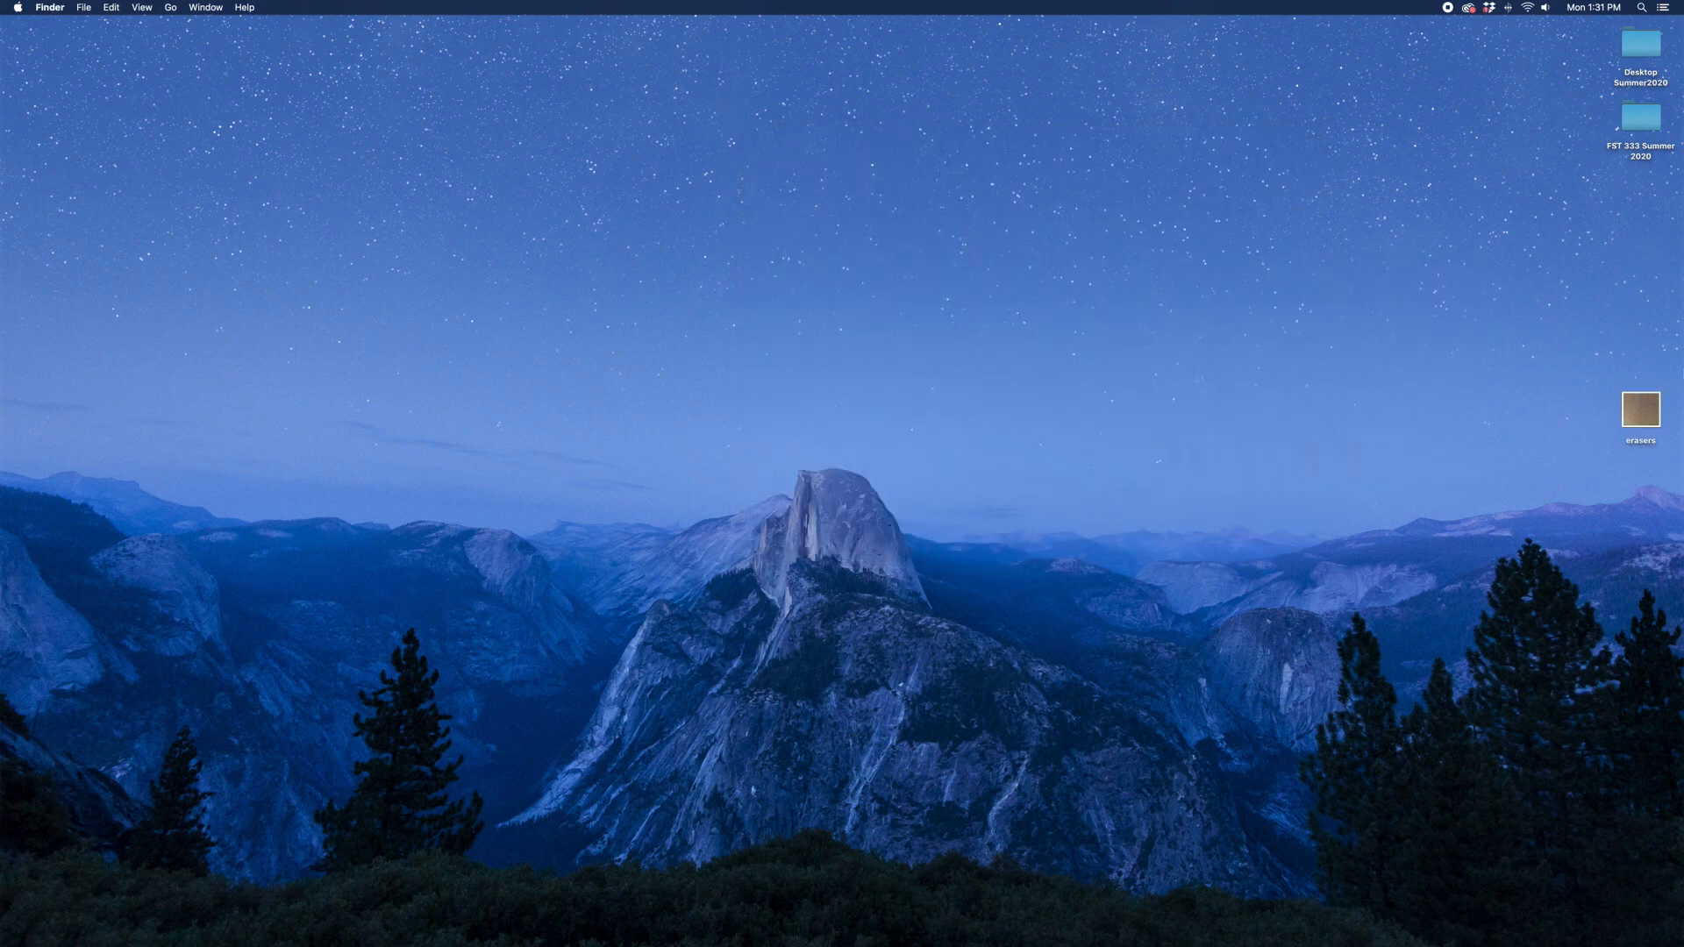
Check the erasers GIF from the desktop with Quick Look and in Firefox, closing each view after playback.
click(1638, 409)
key(space)
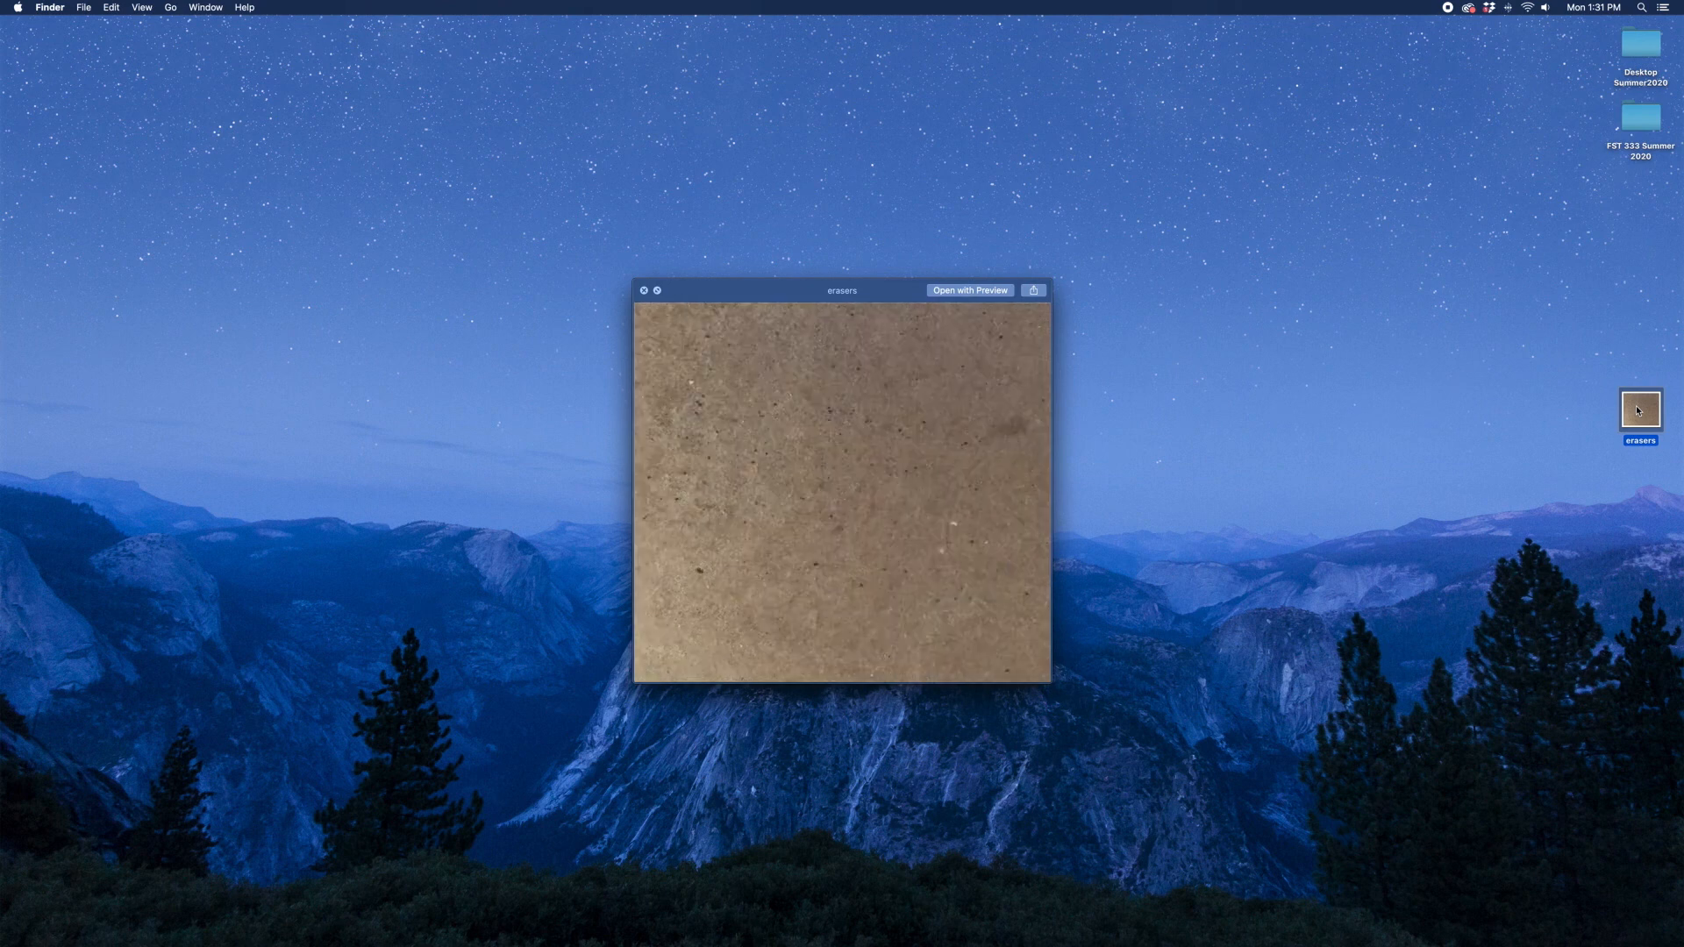
key(space)
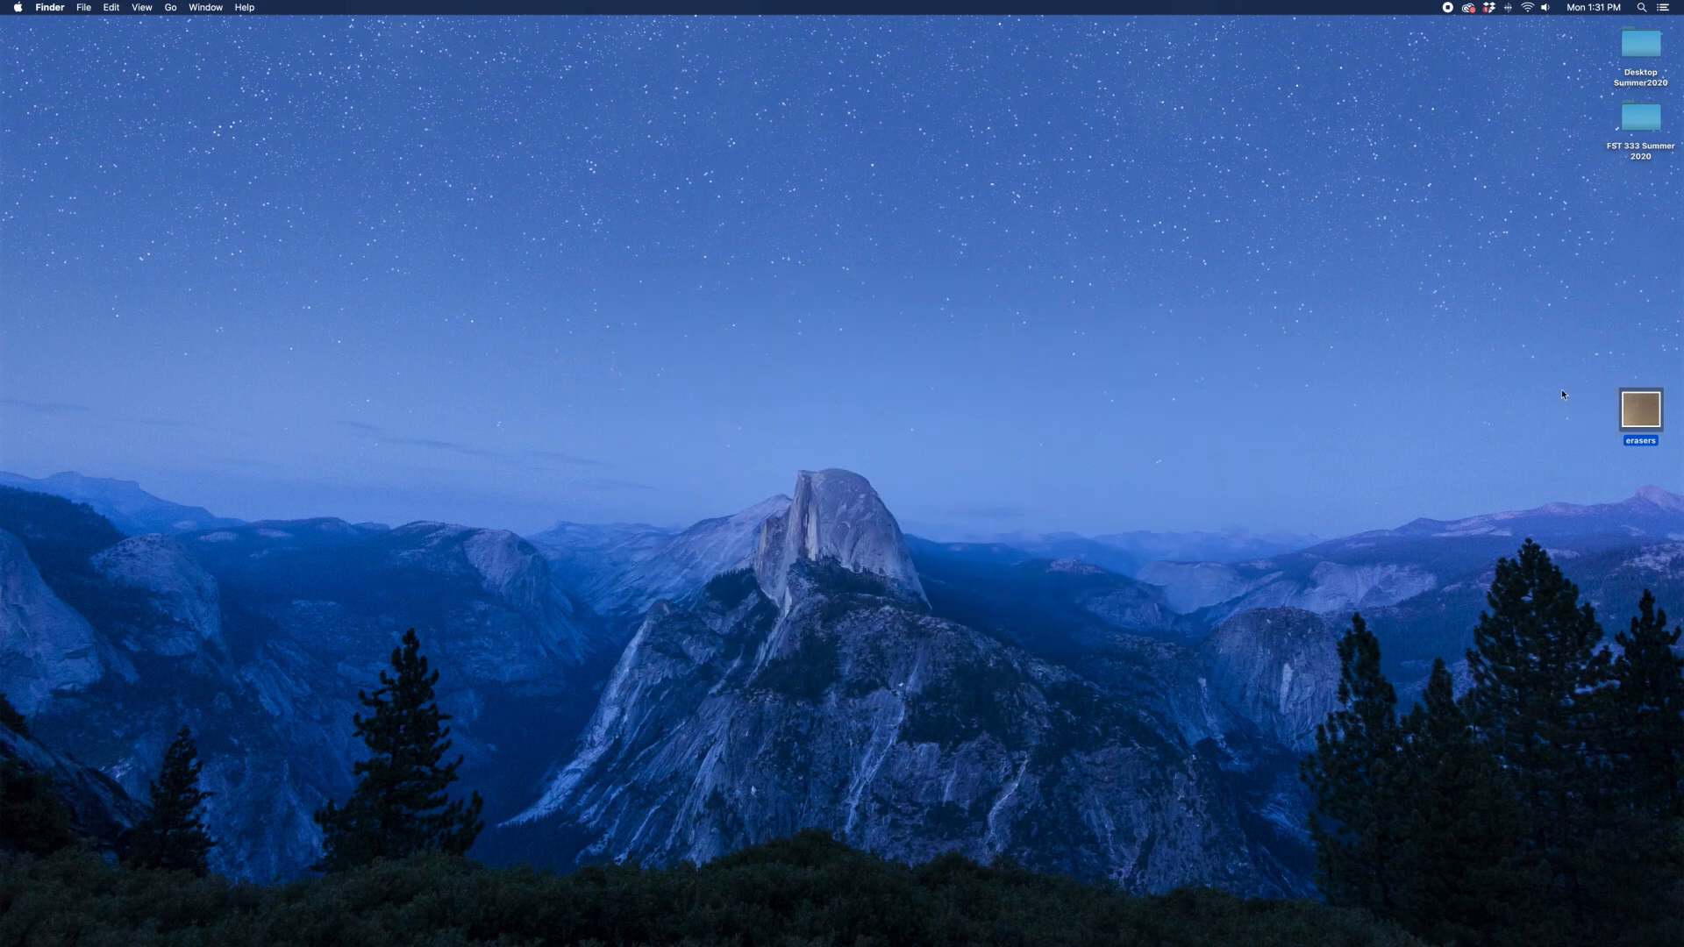
mouse_move(1642, 435)
mouse_down()
mouse_move(1345, 386)
mouse_move(481, 884)
mouse_move(500, 942)
mouse_move(444, 912)
mouse_move(444, 937)
mouse_move(485, 942)
mouse_up()
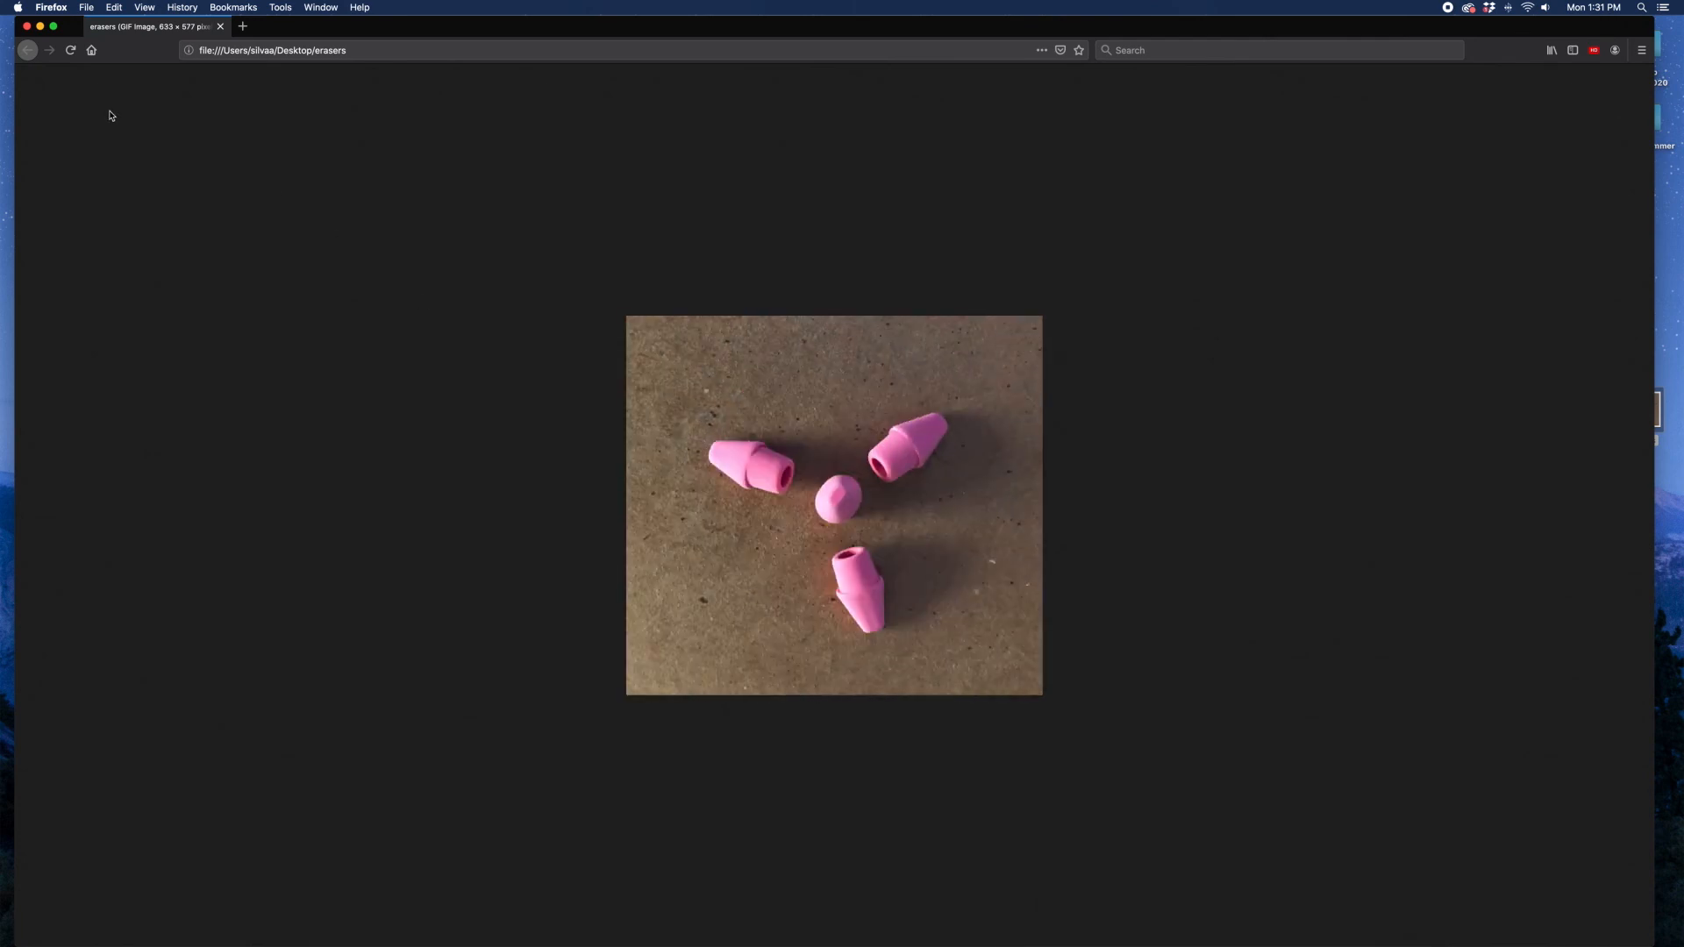
click(28, 28)
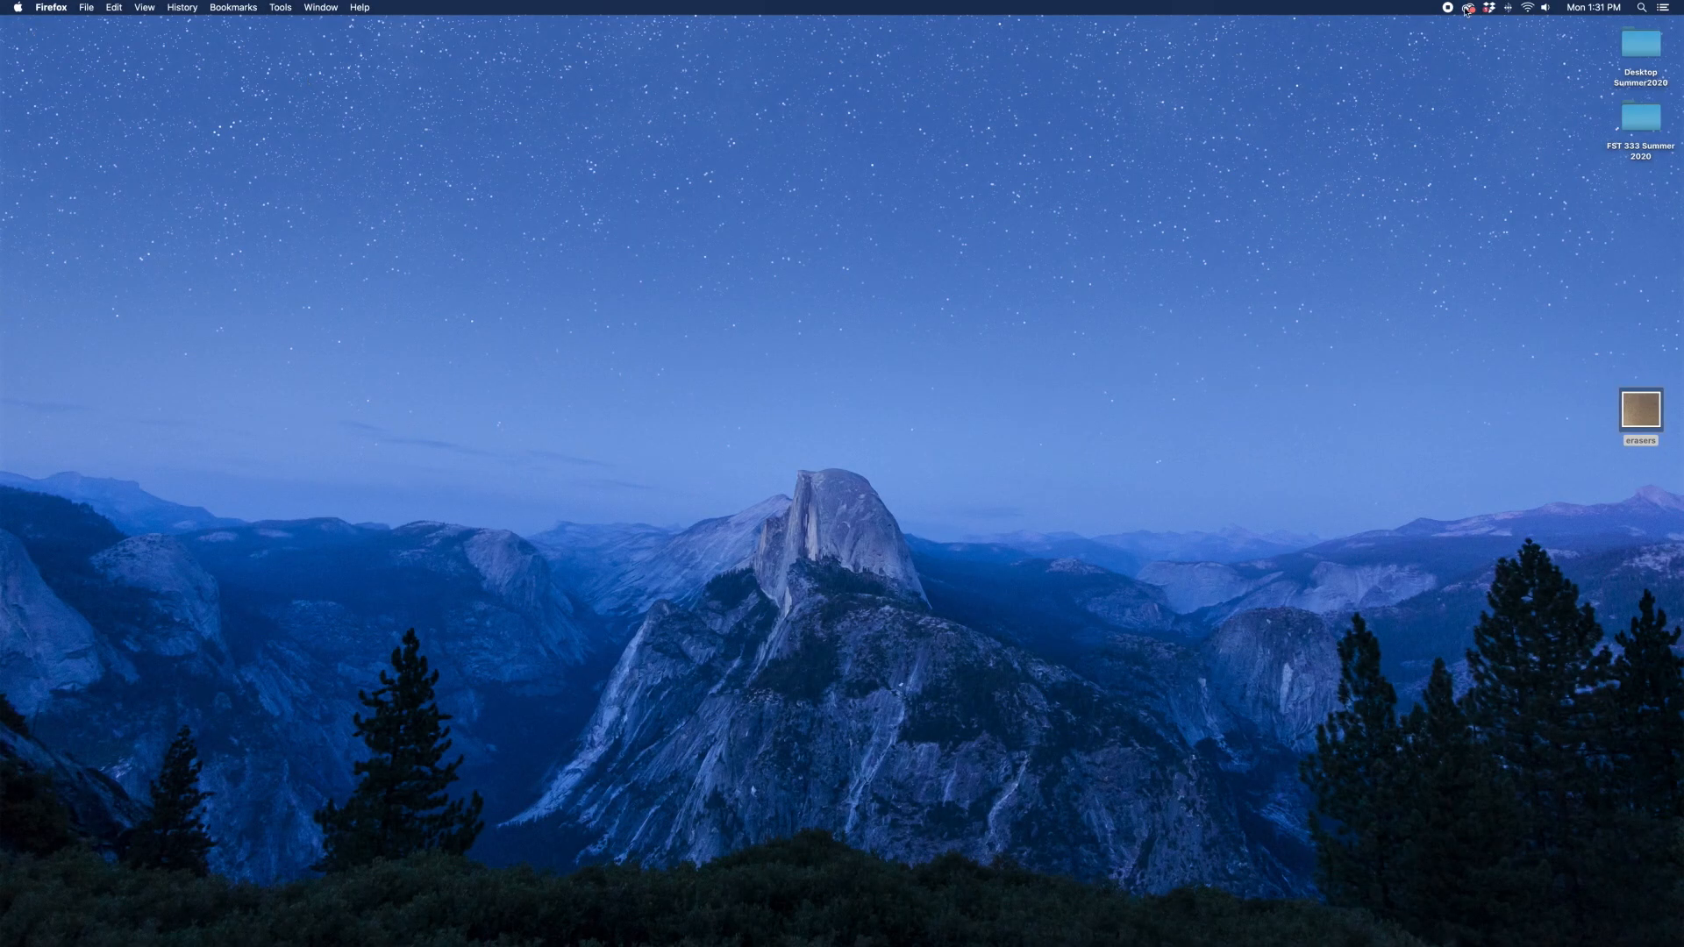